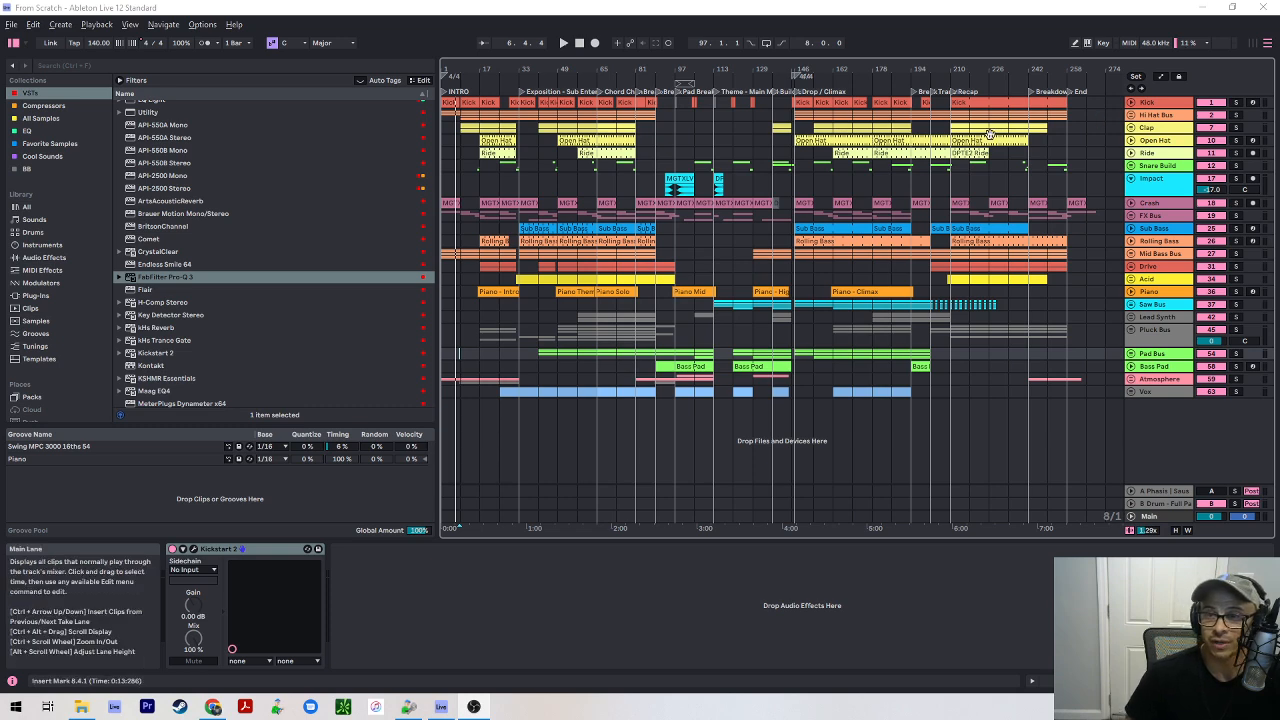
- Fold the Impact track and show the Main track's device chain
left_click(1135, 186)
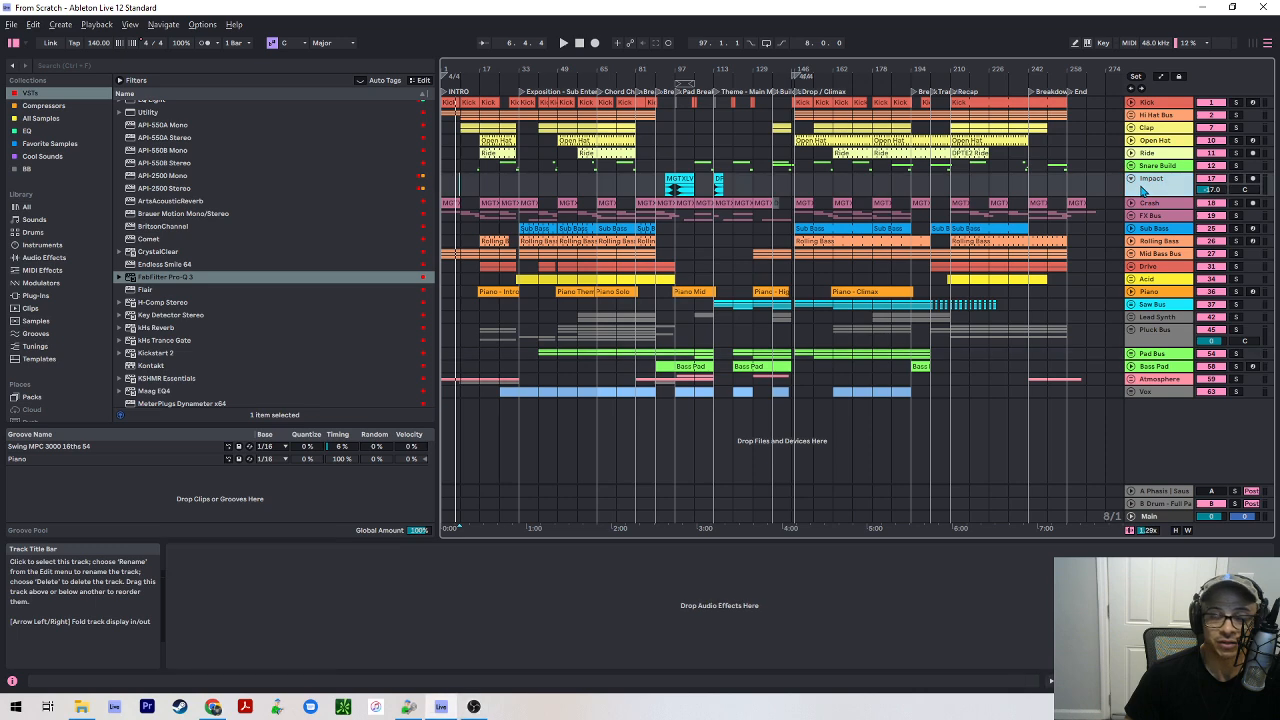
left_click(1132, 179)
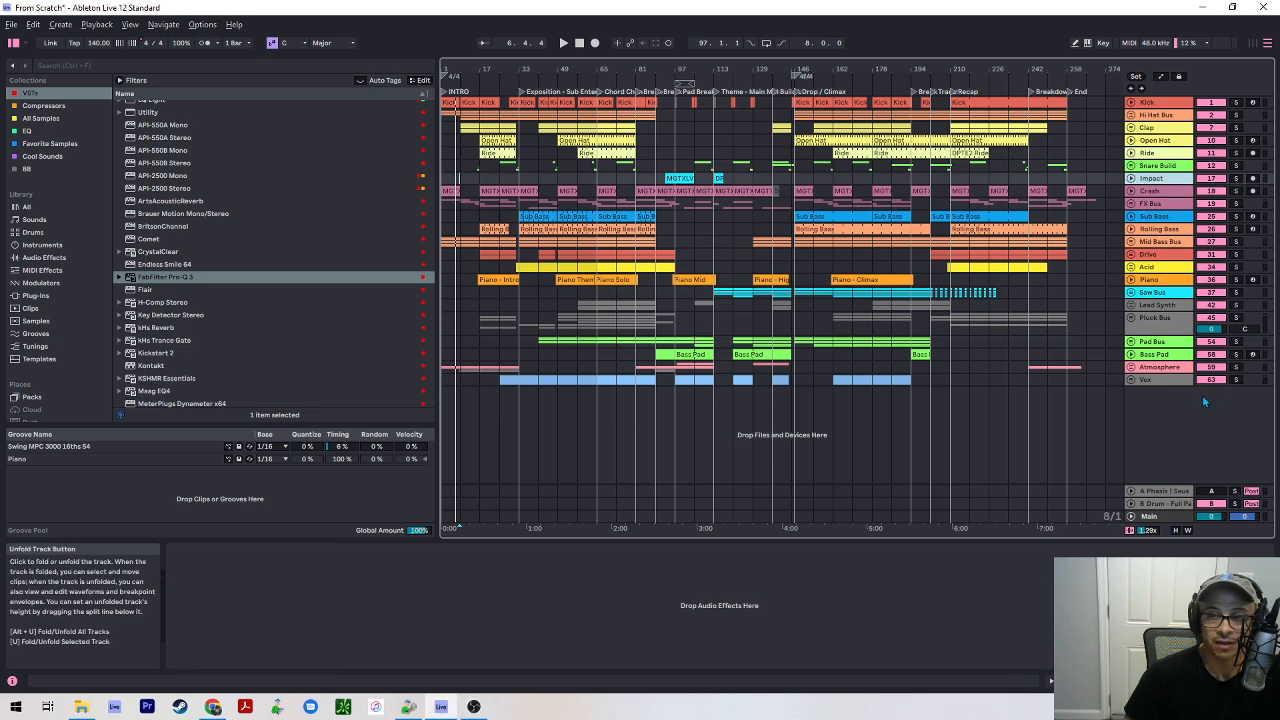
left_click(1165, 517)
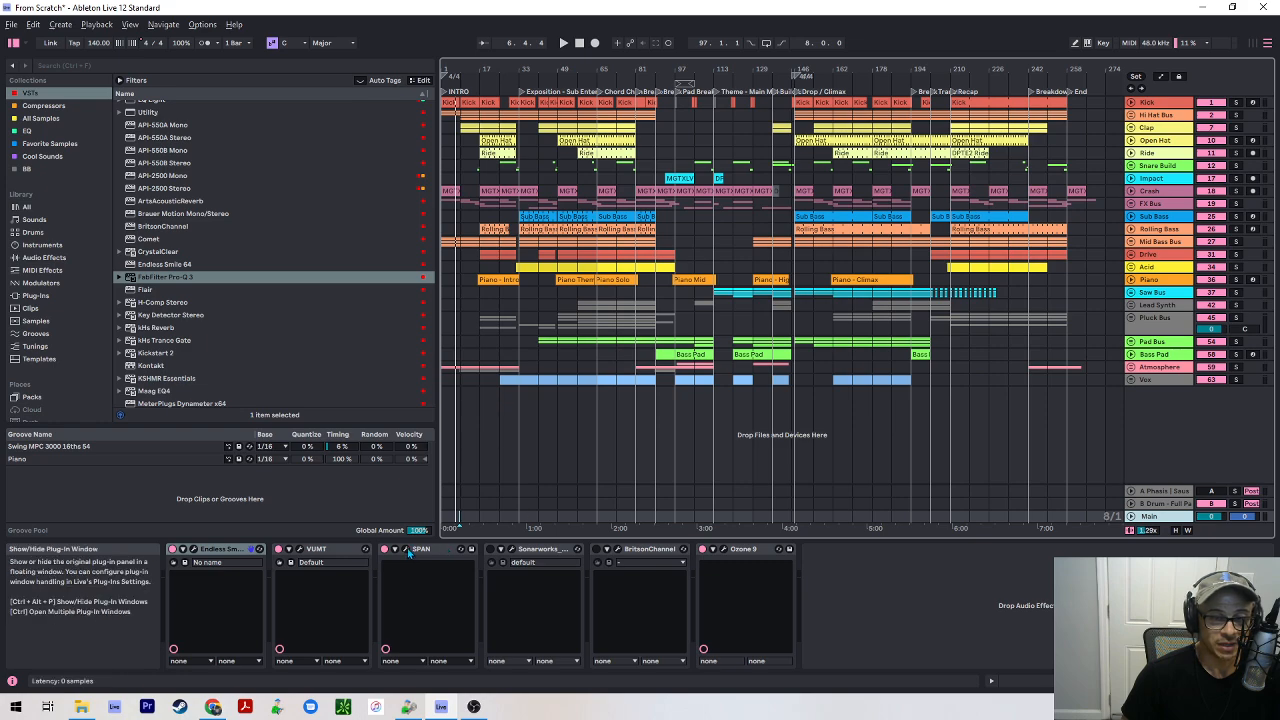
left_click_drag(0, 48, 0, 12)
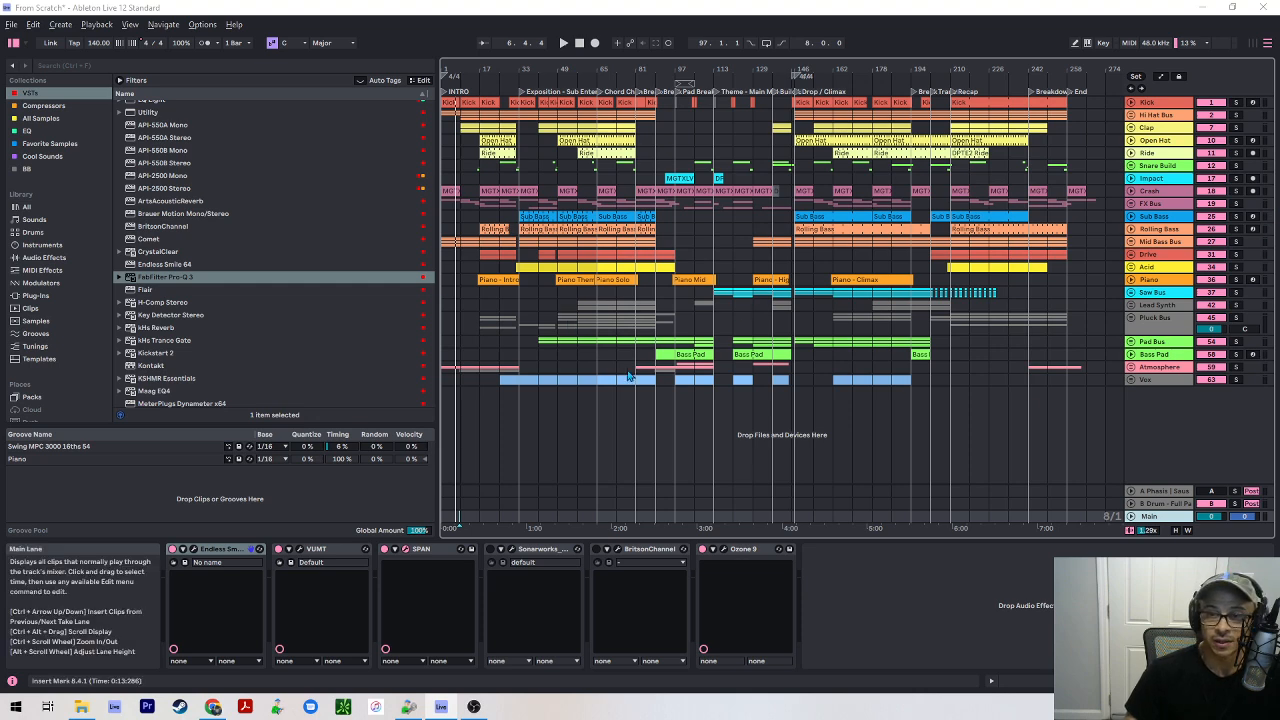
right_click(611, 432)
left_click(556, 390)
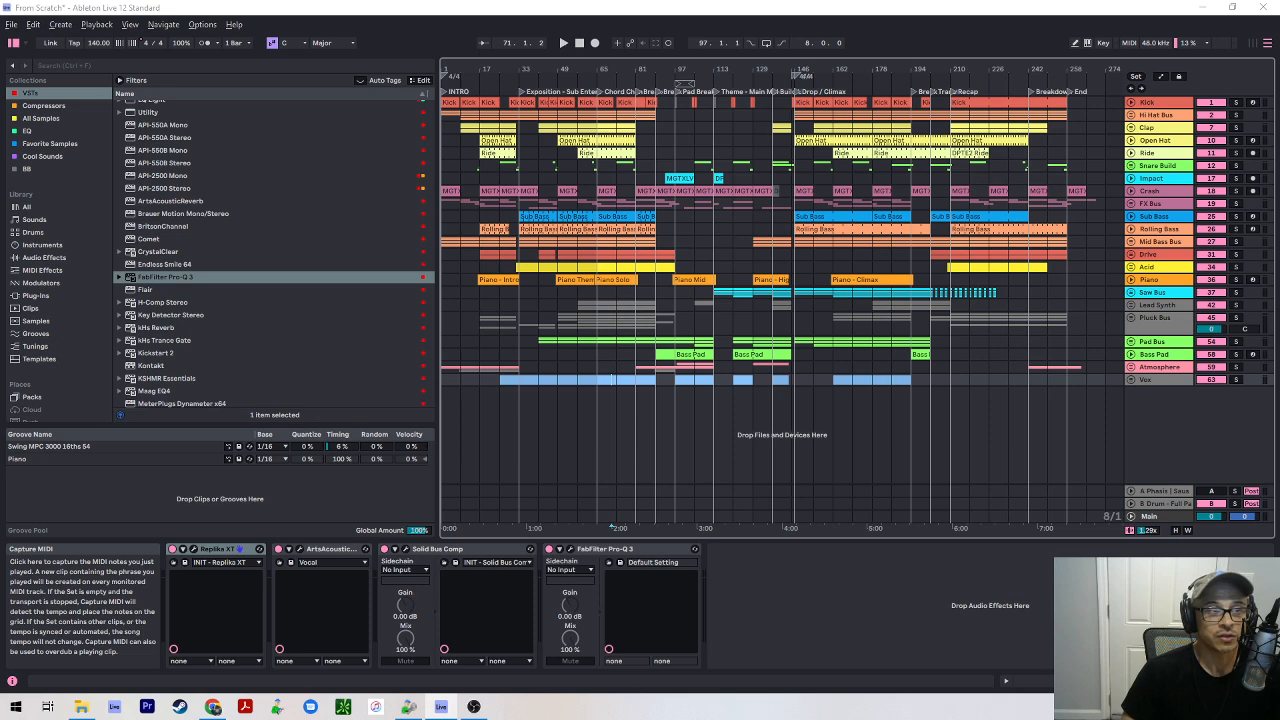
left_click_drag(0, 46, 0, 46)
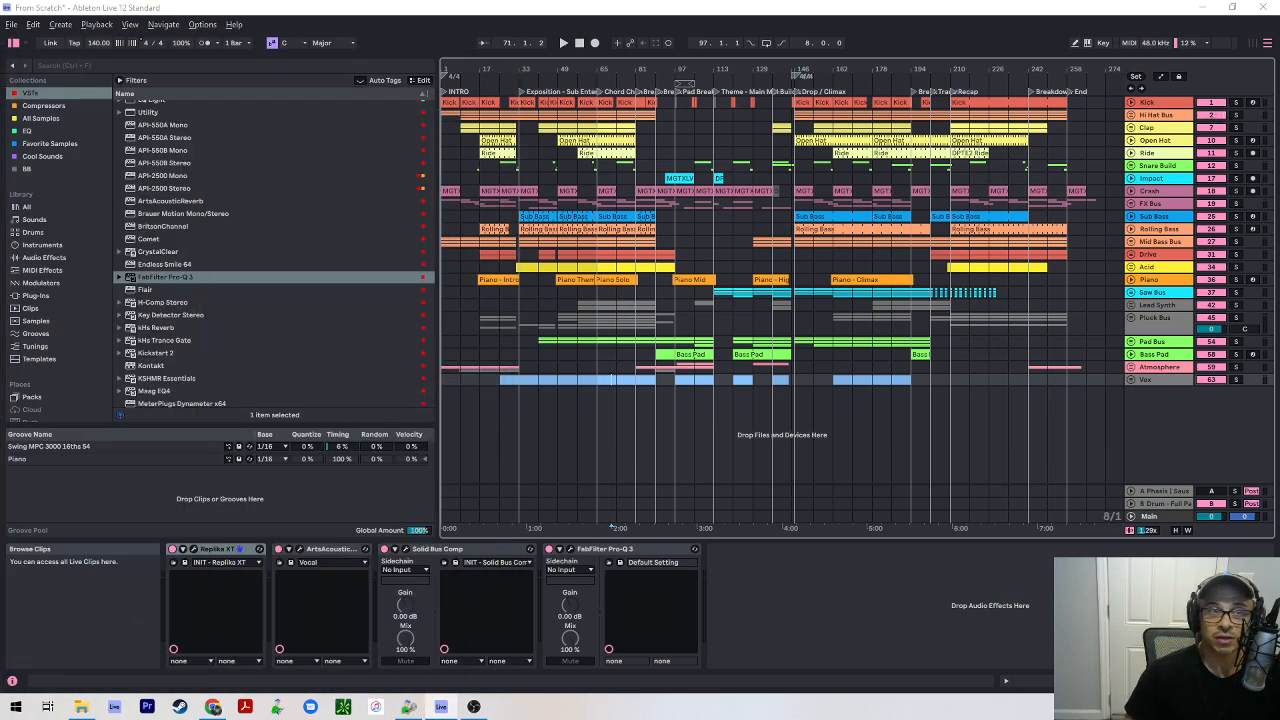
- Bring up the Main track's SPAN analyzer window and move it aside so only its output meter covers the arrangement
left_click_drag(0, 34, 1022, 15)
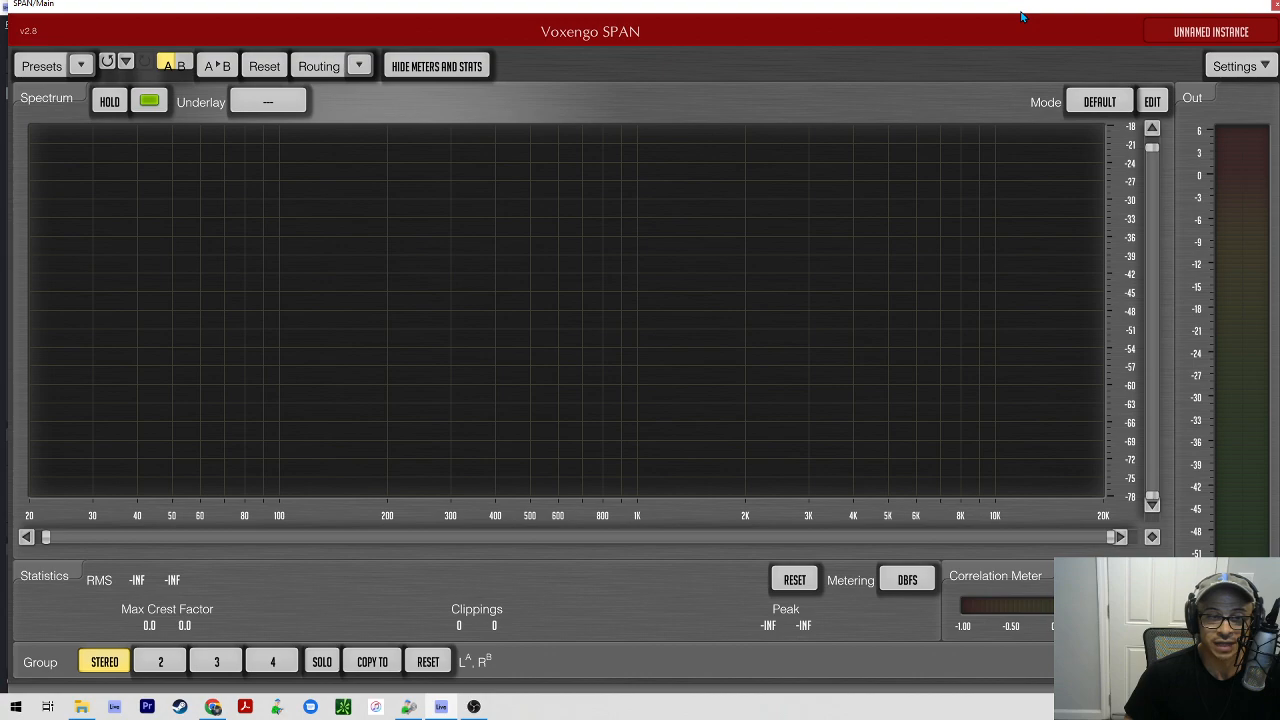
left_click_drag(922, 14, 945, 30)
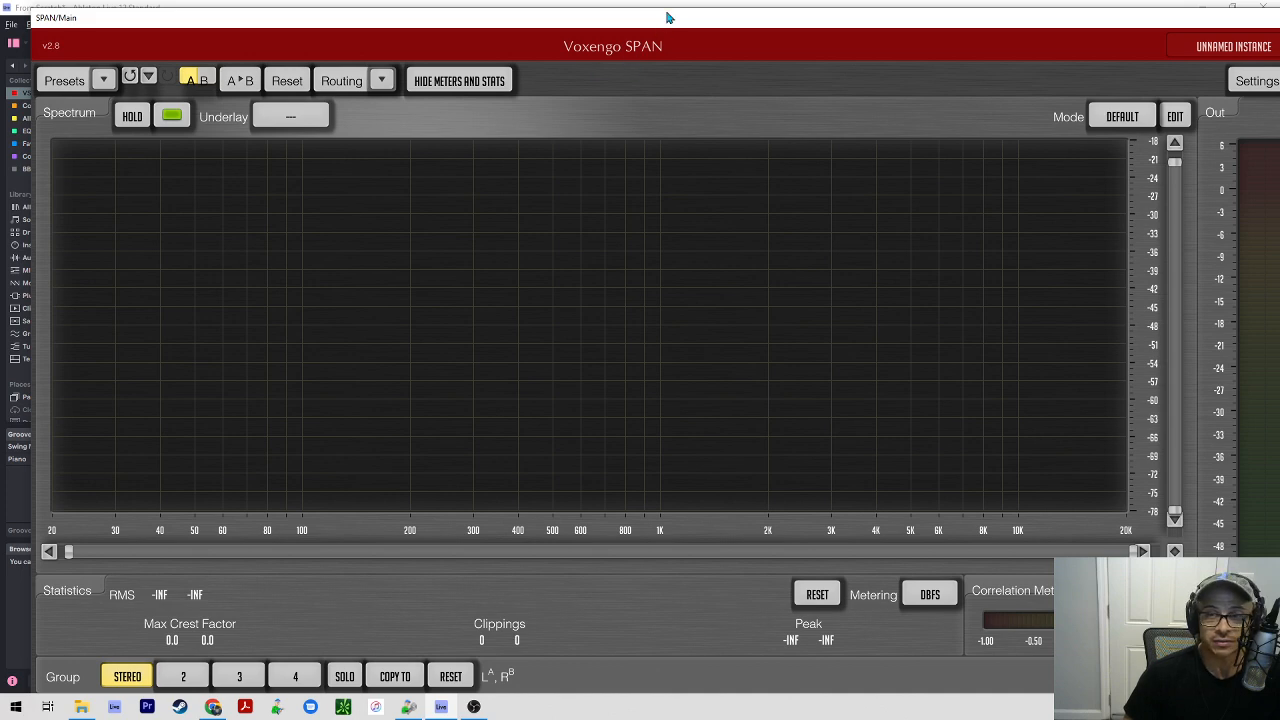
left_click_drag(667, 18, 0, 2)
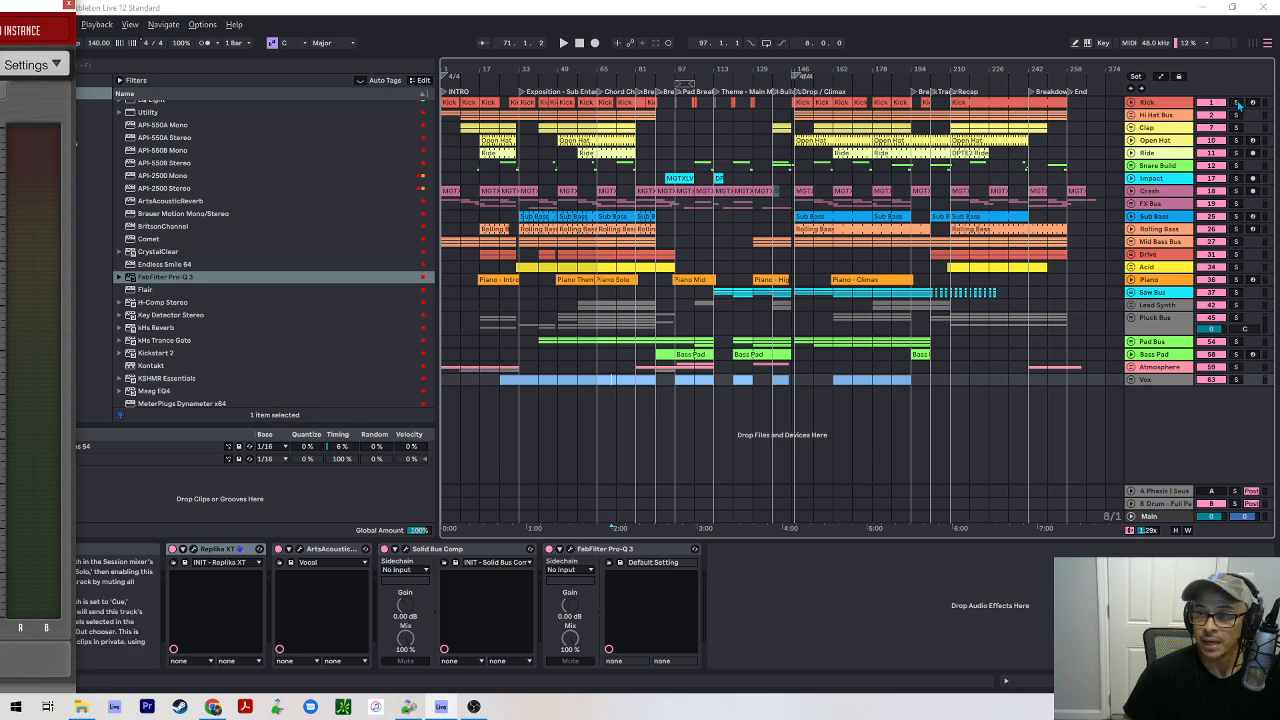
- Set the arrangement loop to the eight bars starting at bar 178 in the Drop / Climax section
left_click(1225, 103)
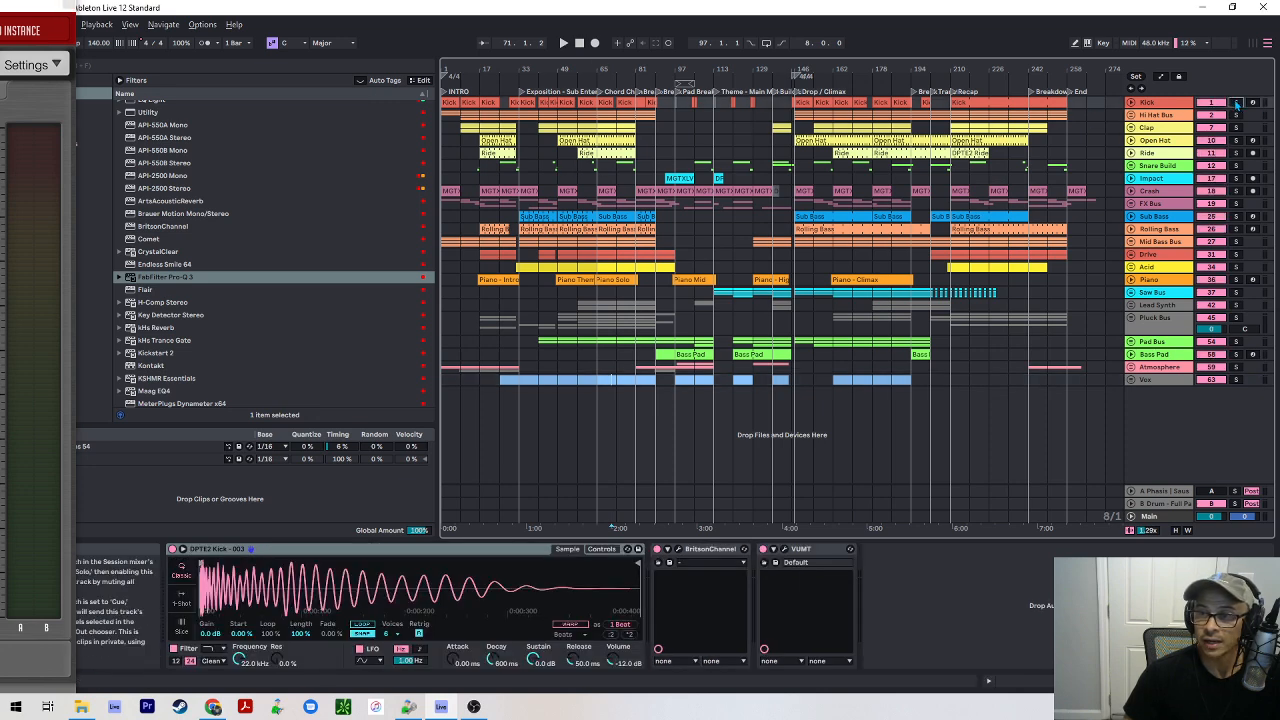
left_click(608, 181)
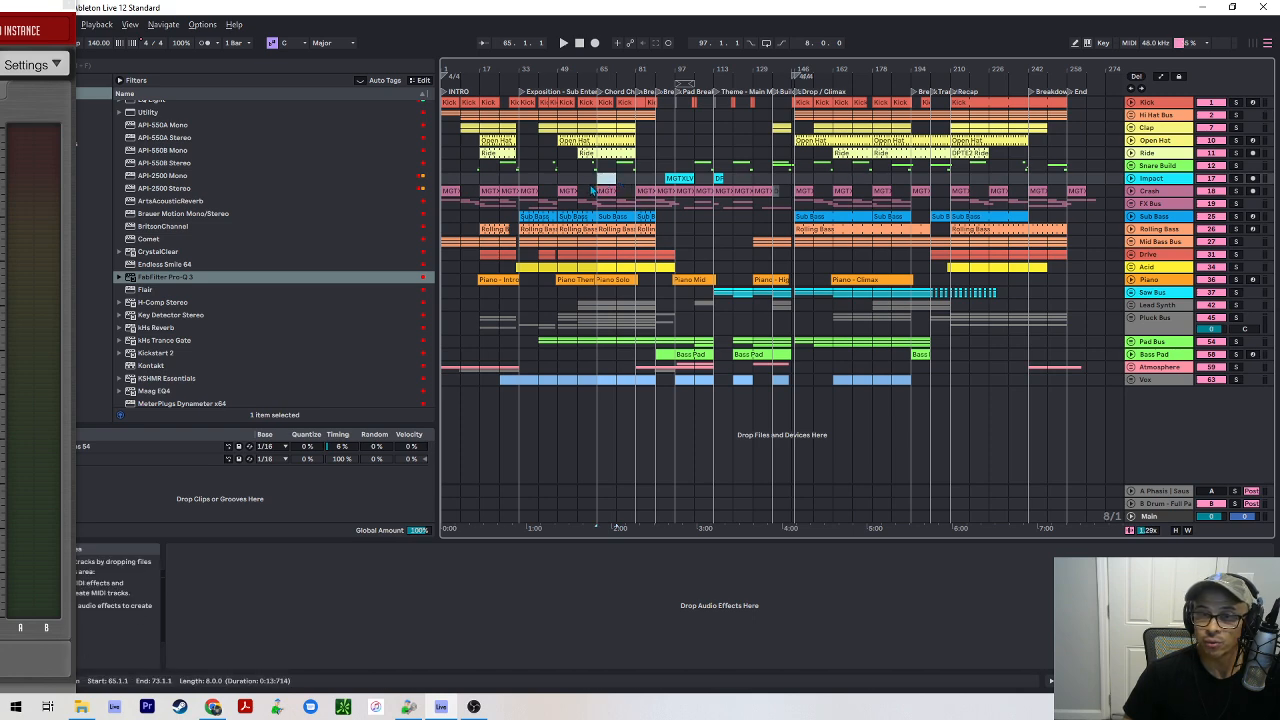
left_click(564, 184)
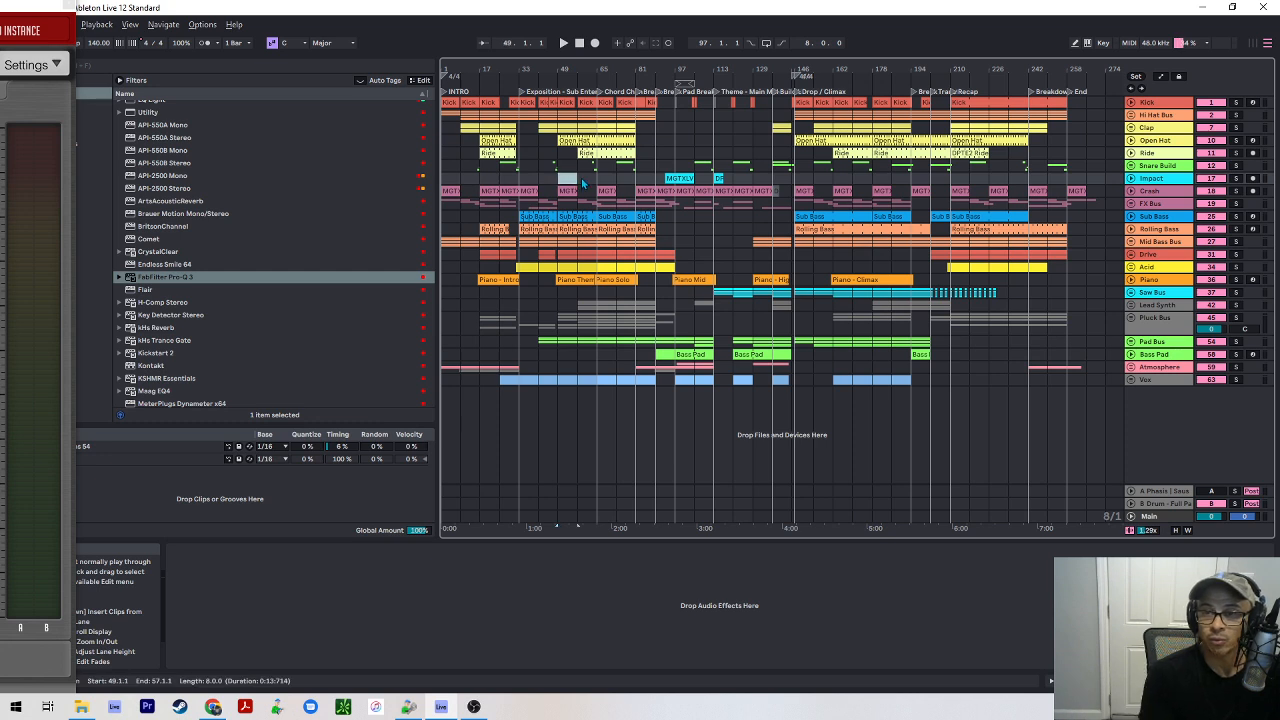
left_click(845, 166)
left_click(845, 180)
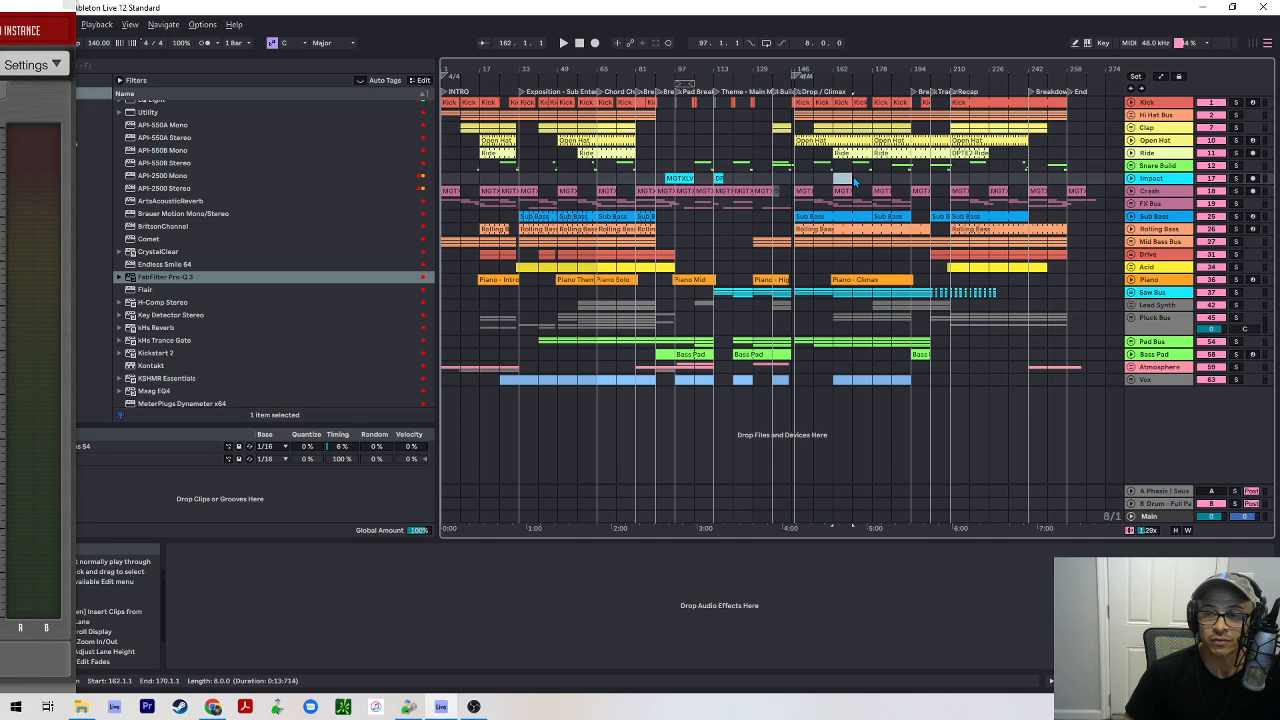
key("ctrl+l")
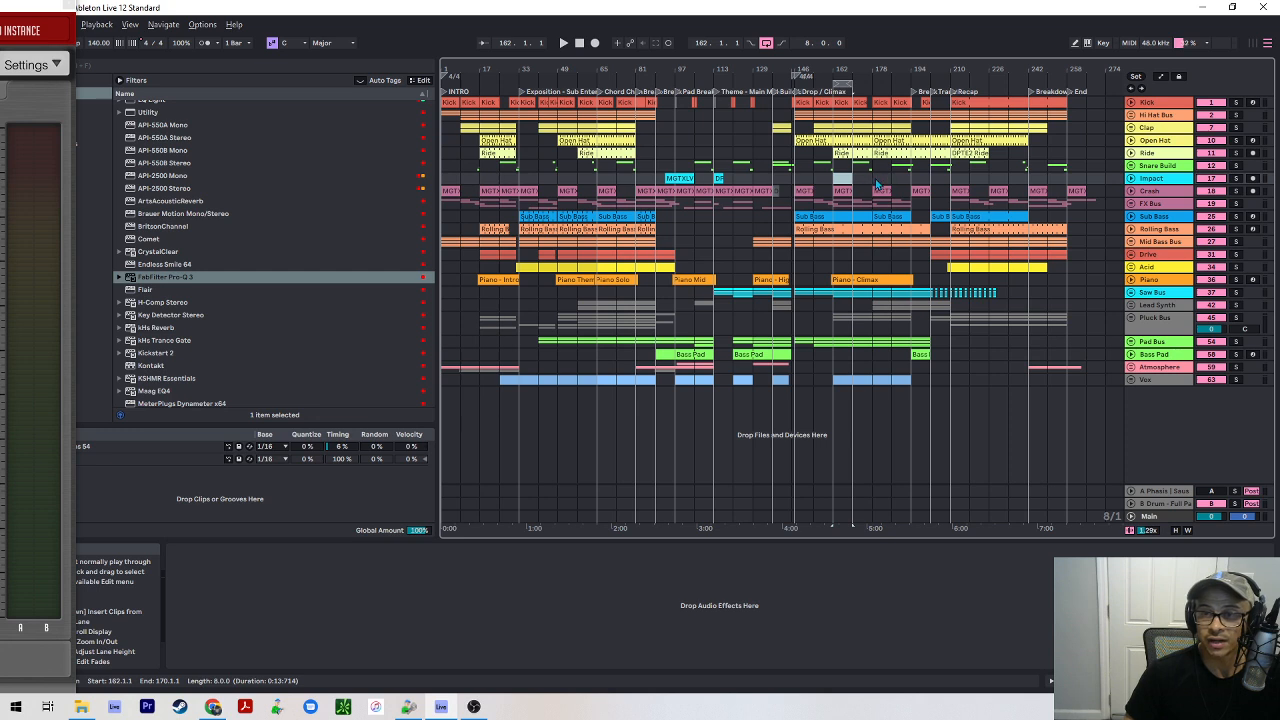
left_click_drag(873, 186, 893, 188)
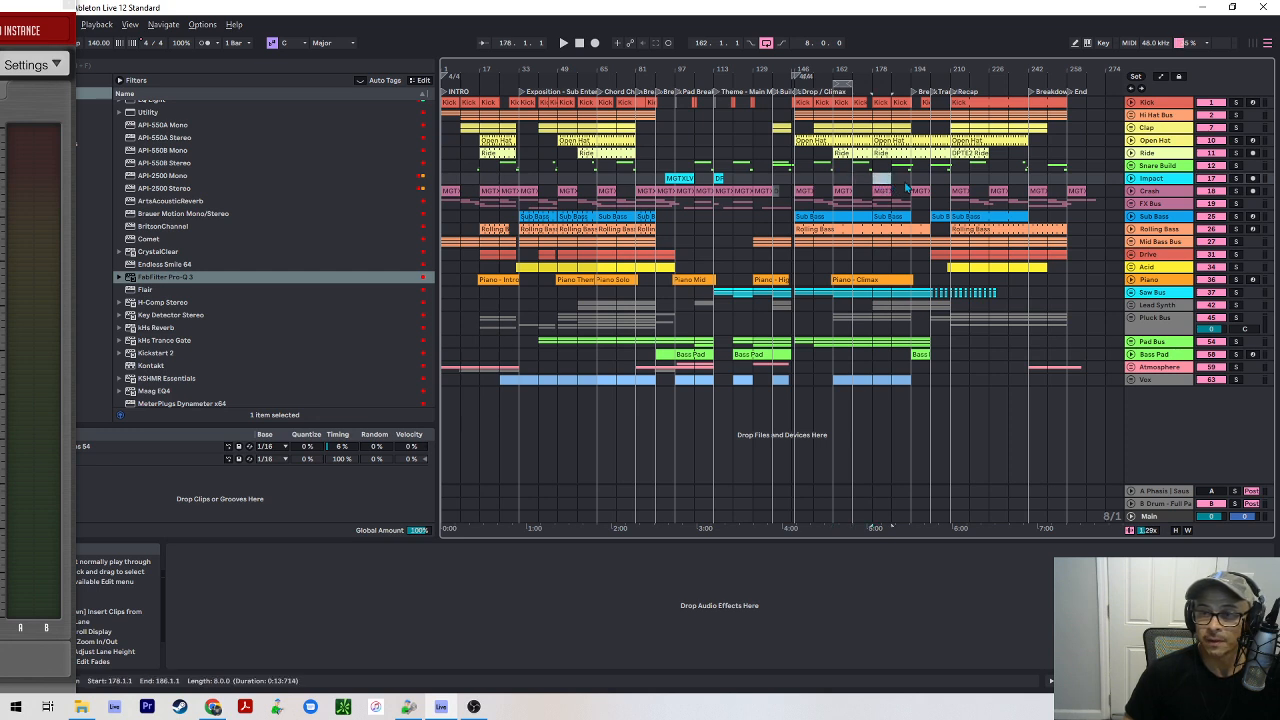
key("ctrl+l")
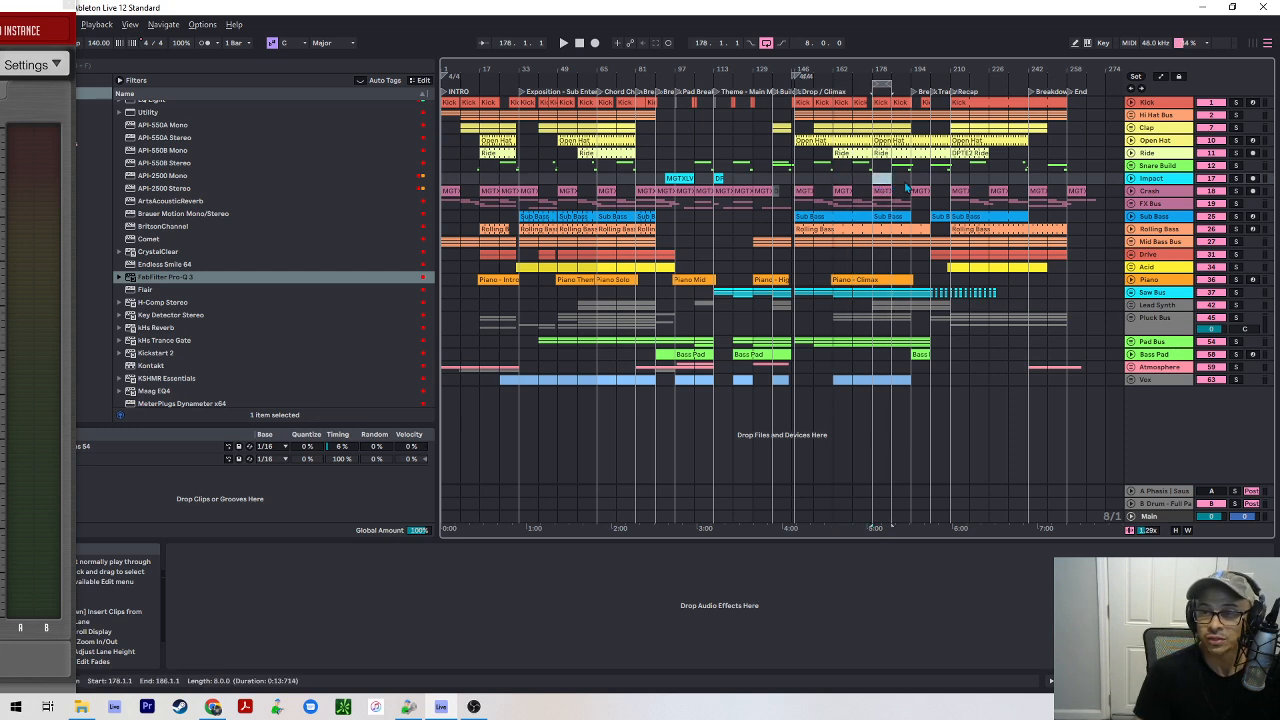
- Solo the Kick, Hi Hat Bus, Clap, Open Hat, Ride and Snare Build tracks together
left_click(1237, 103)
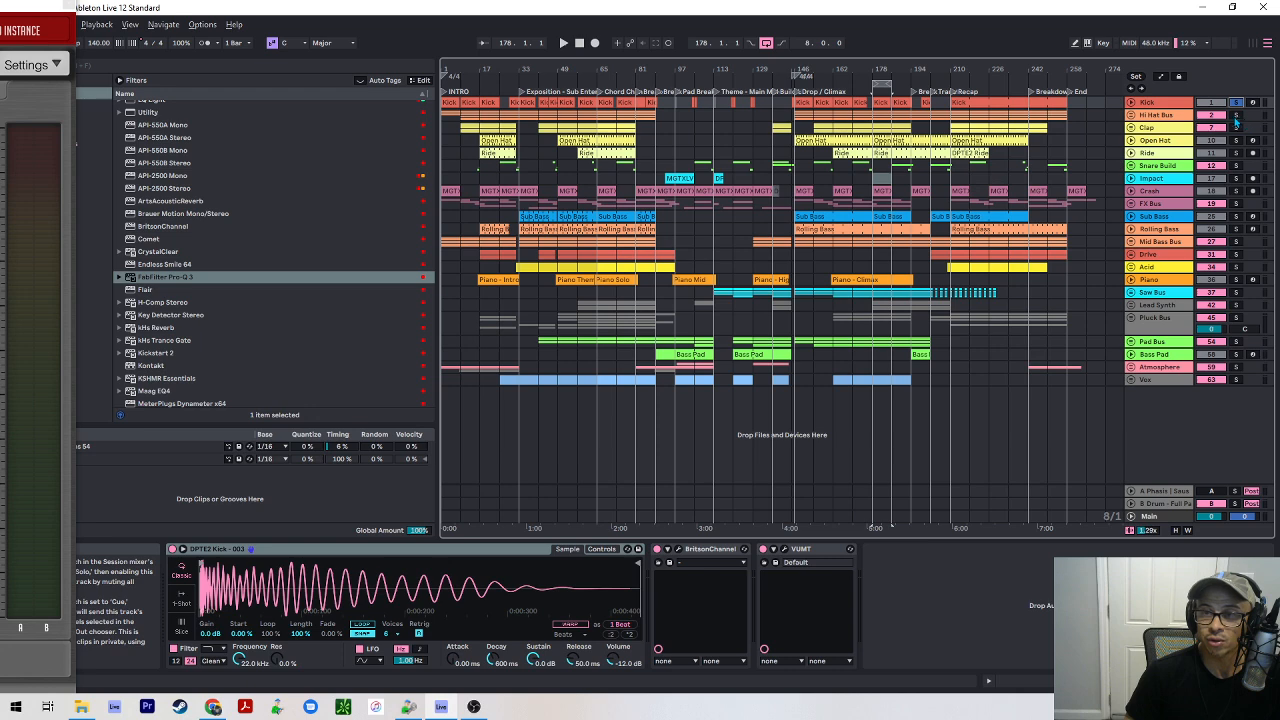
left_click(1237, 116)
left_click(1237, 128)
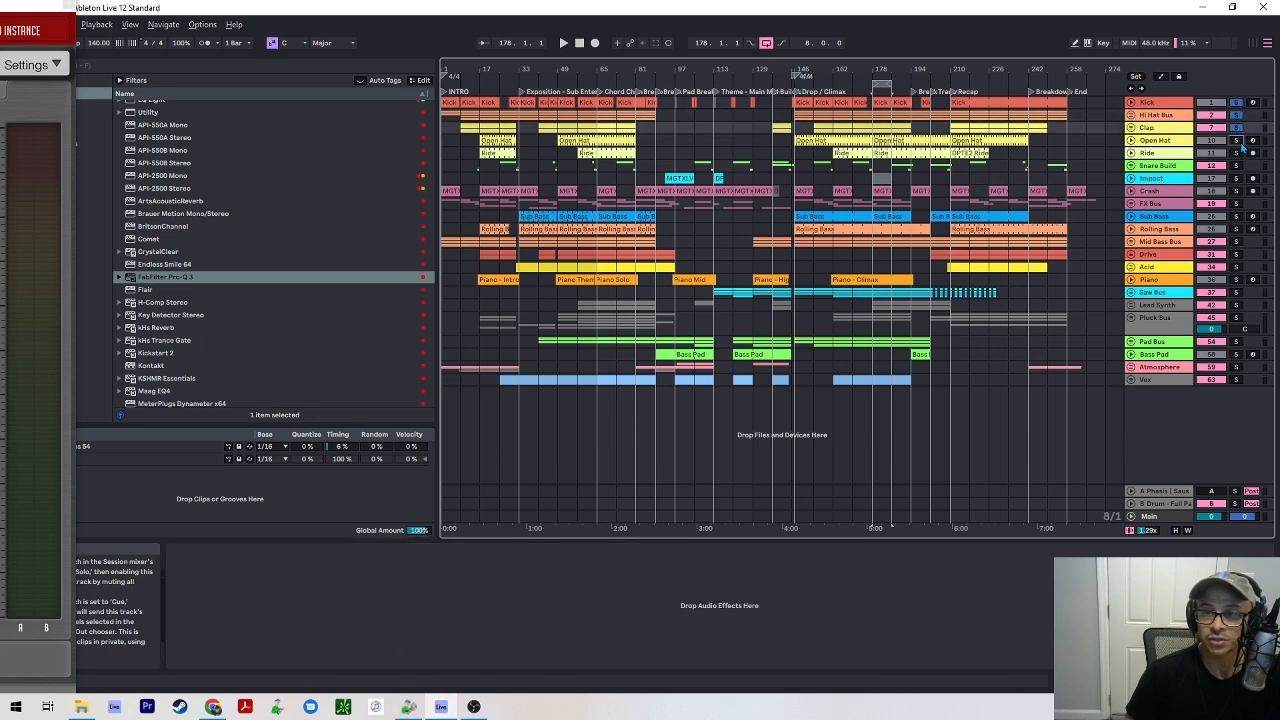
left_click(1237, 140)
left_click(1237, 153)
left_click(1237, 165)
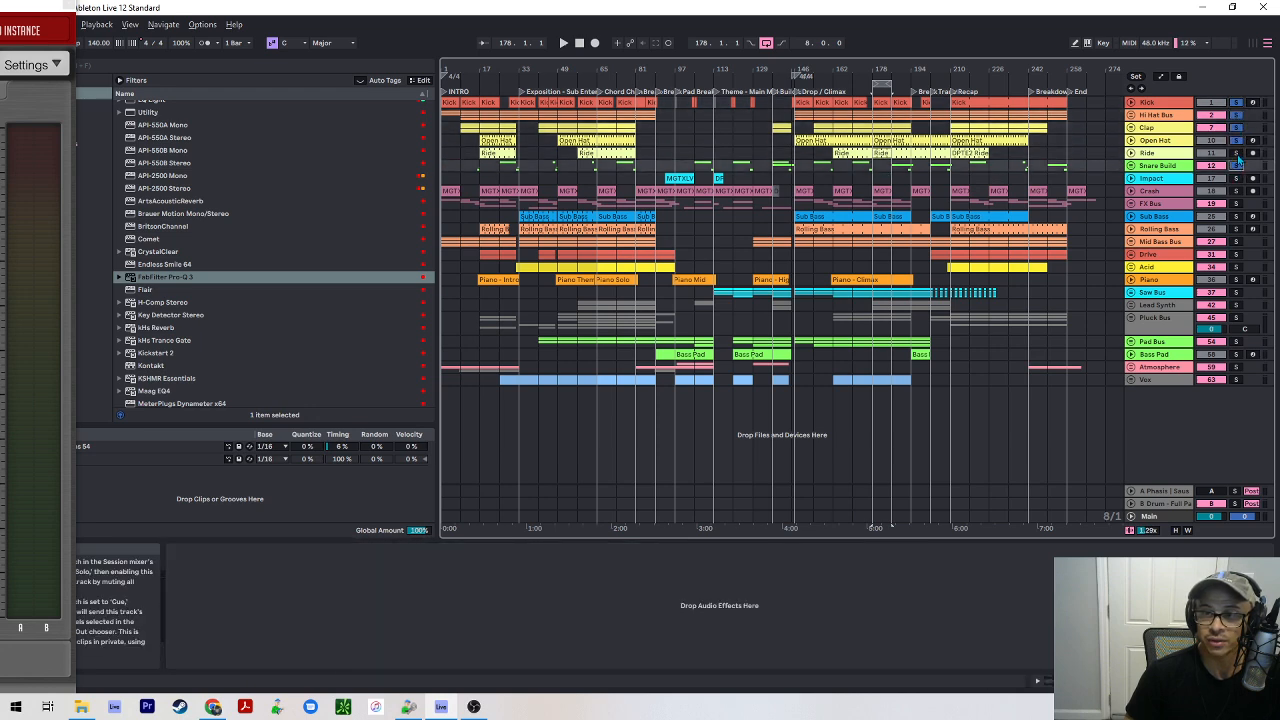
left_click(1238, 155)
- Play the soloed drums and check their combined output level on the Main track's SPAN meter
key("space")
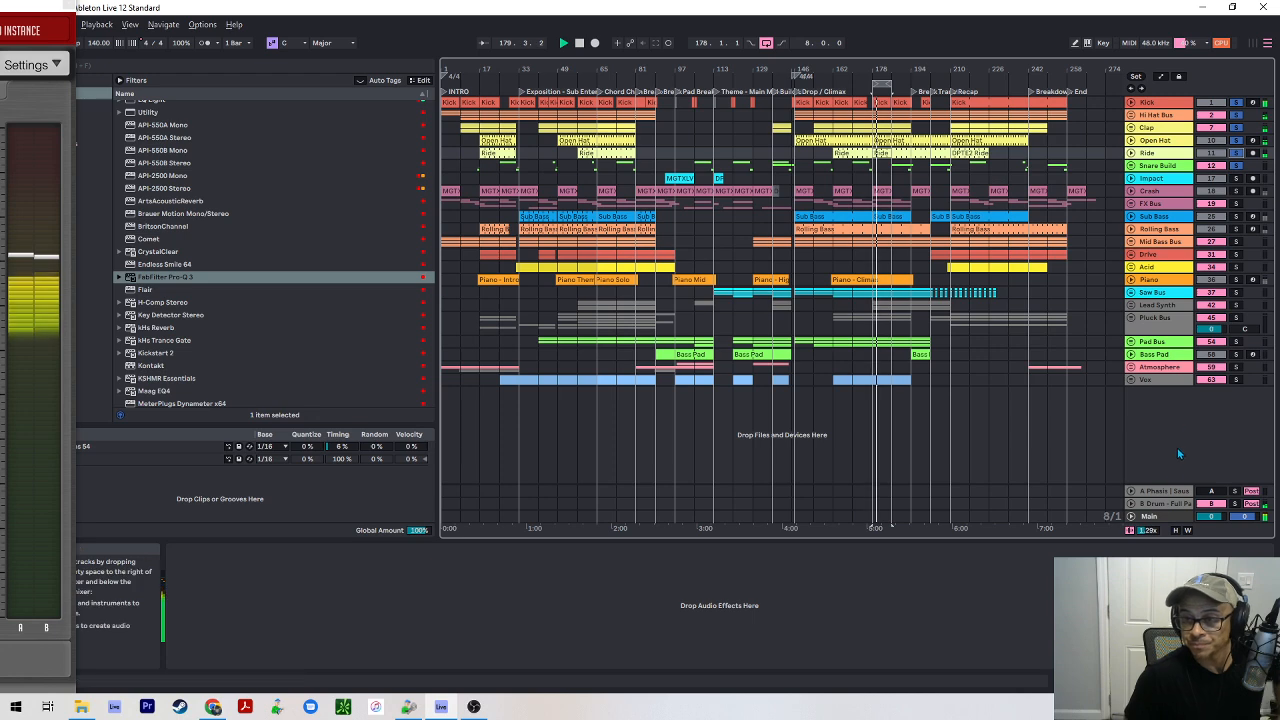
left_click(1148, 516)
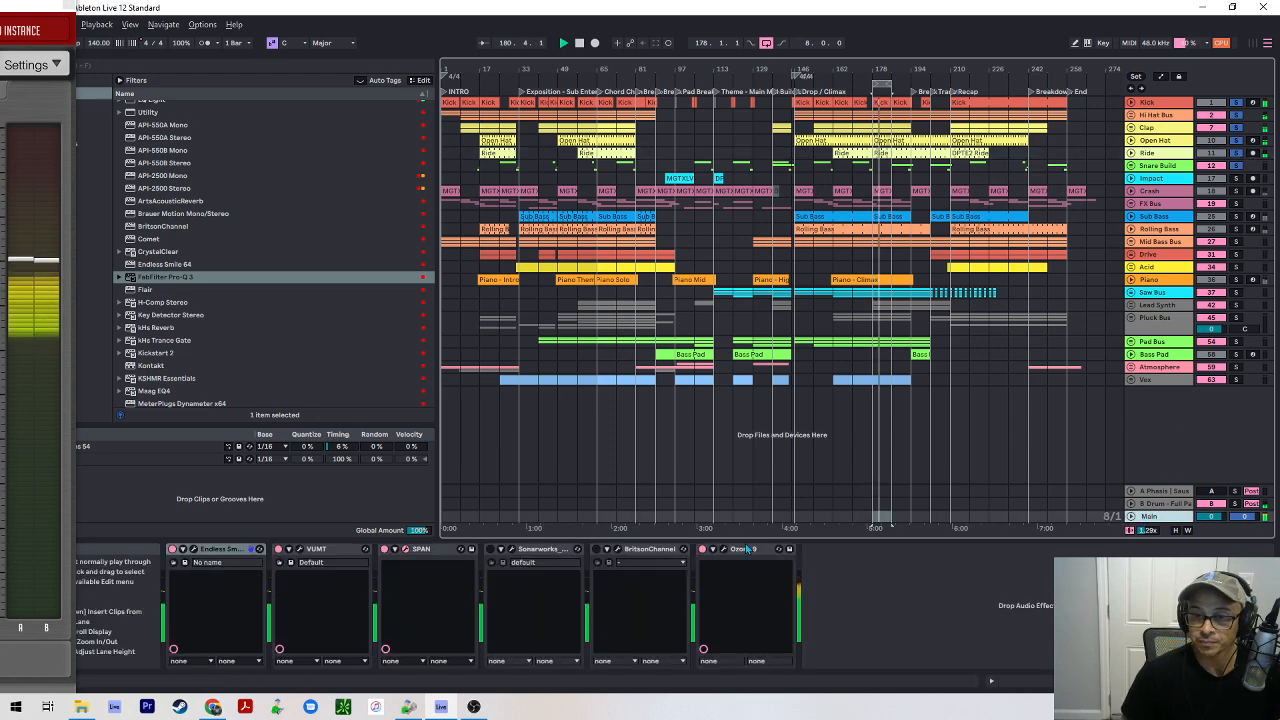
key("alt+Tab")
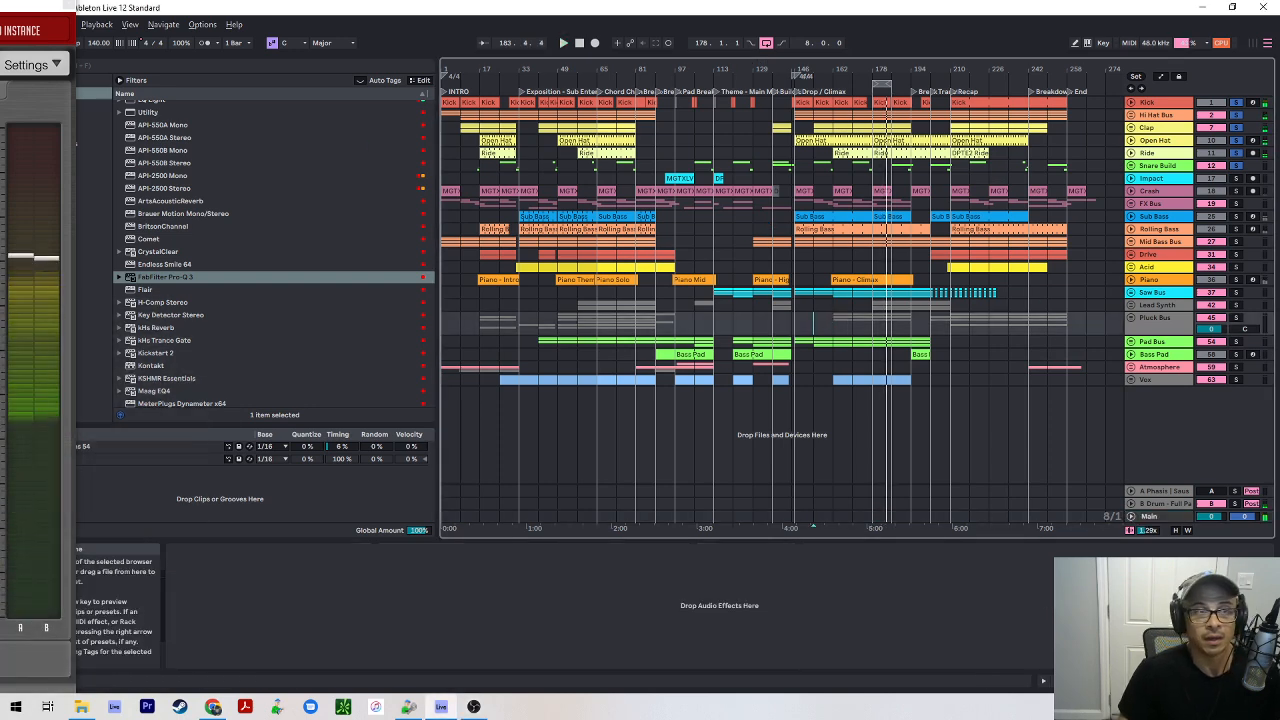
left_click(812, 318)
left_click_drag(0, 20, 640, 13)
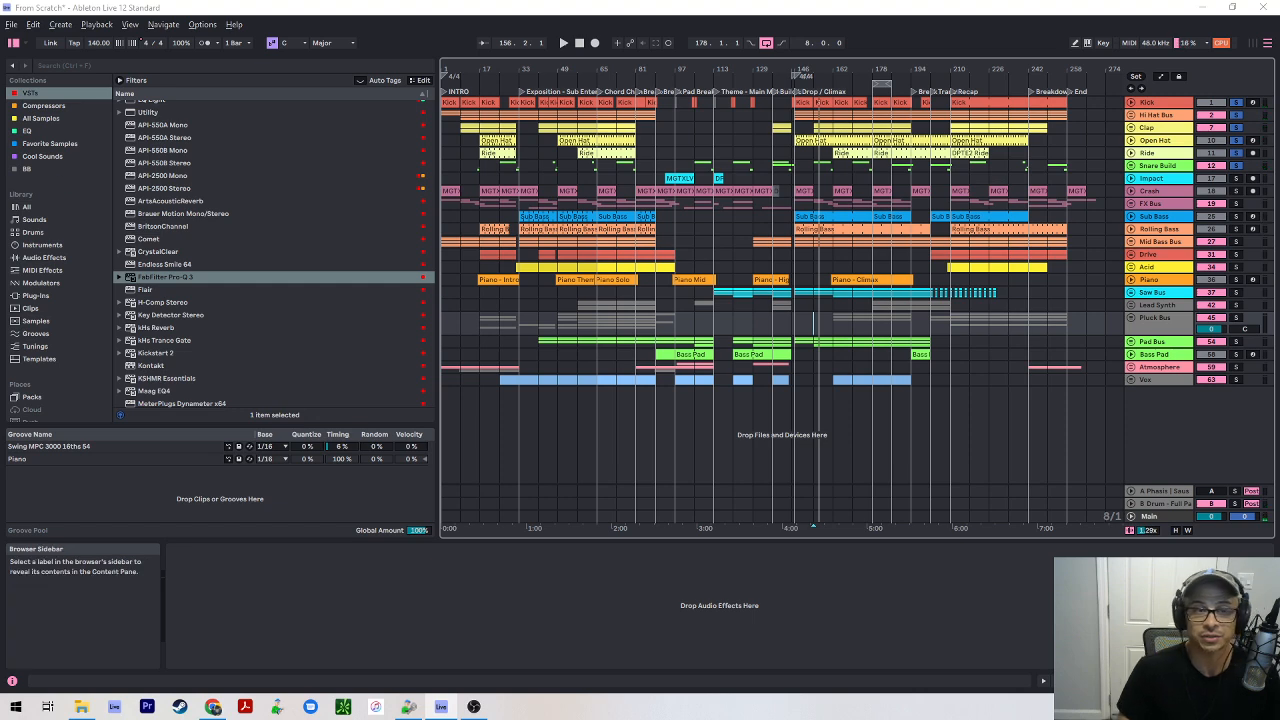
key("alt+Tab")
left_click(469, 356)
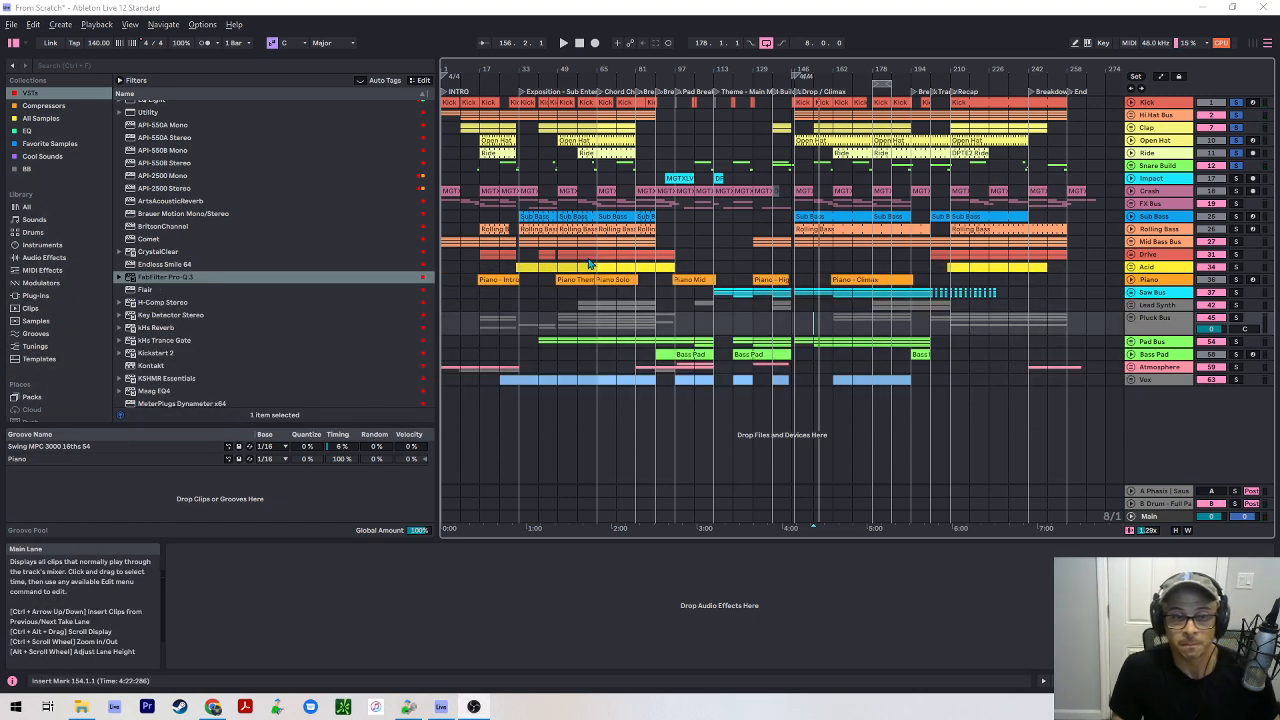
left_click(815, 280)
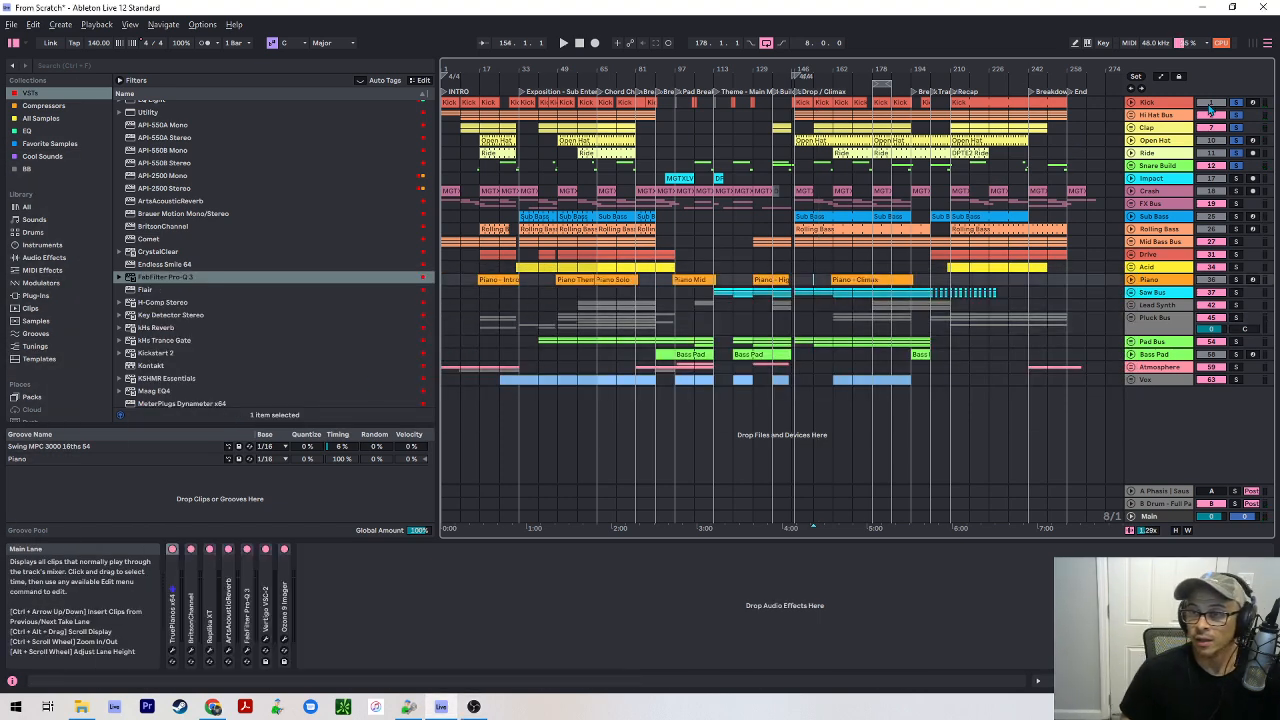
- Solo only the Kick track and add a low-cut band at 20 Hz in its FabFilter Pro-Q 3
left_click(1237, 103)
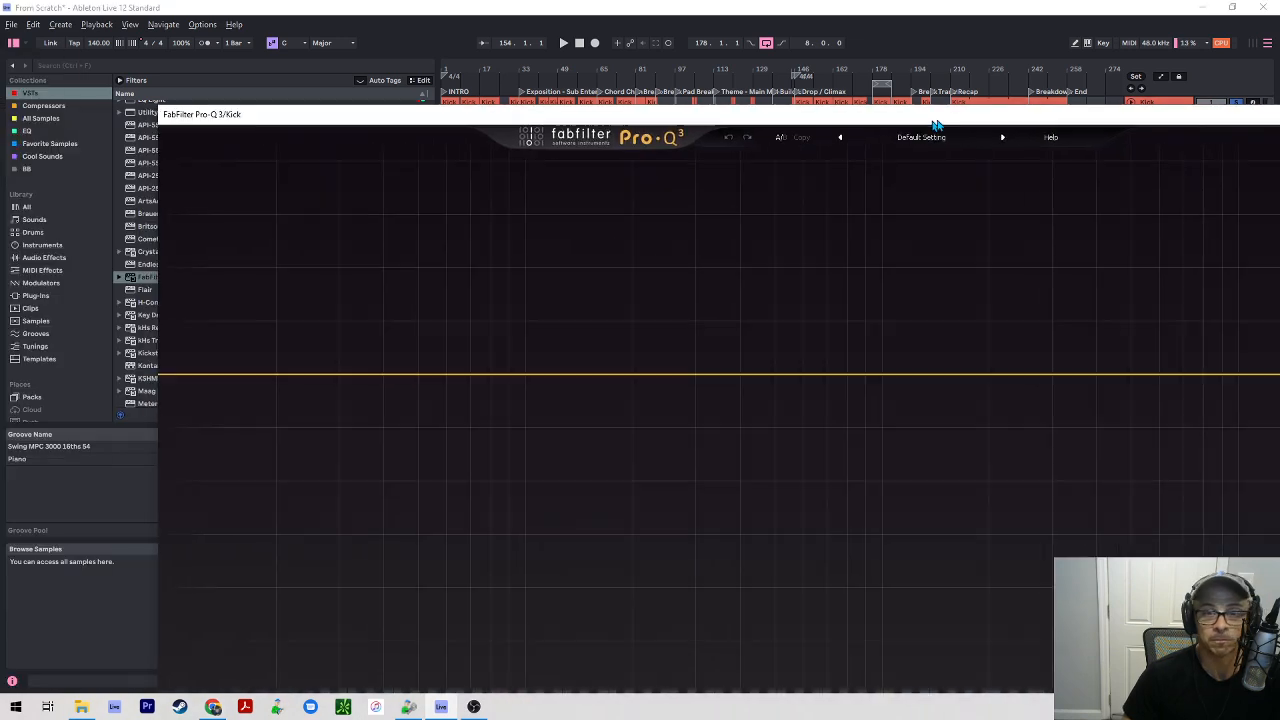
left_click_drag(935, 120, 772, 50)
left_click(33, 307)
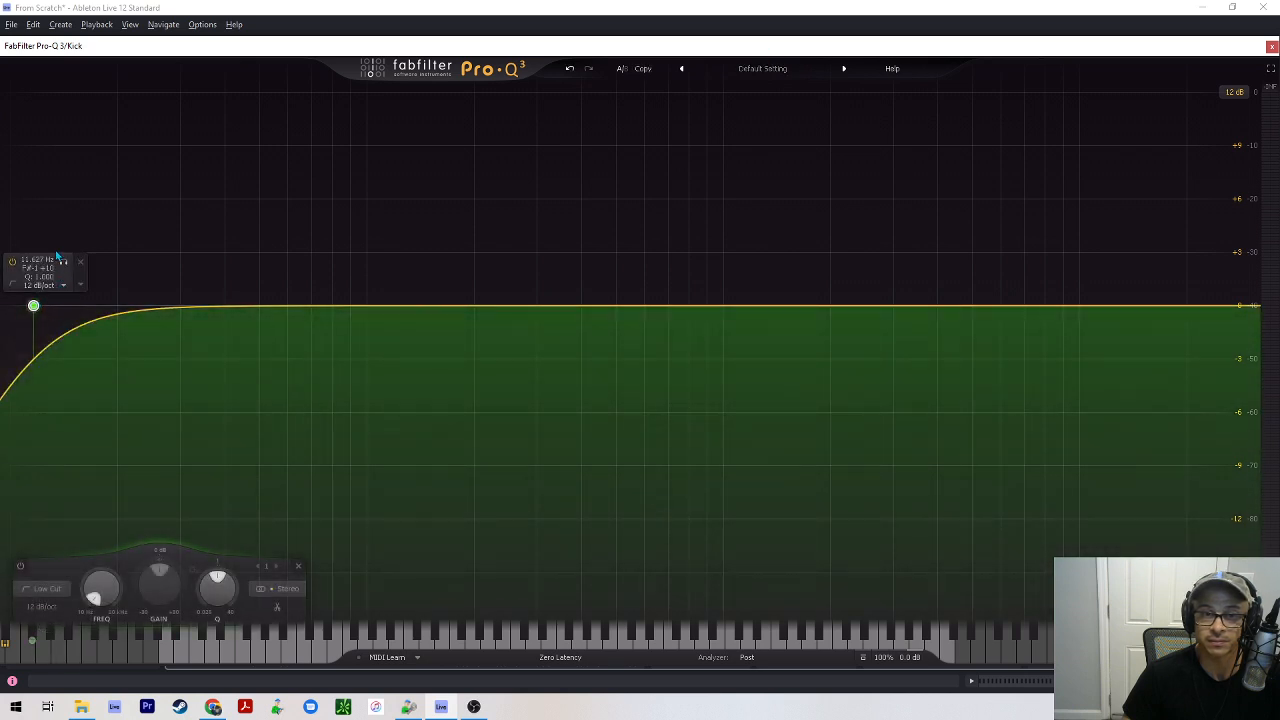
double_click(36, 262)
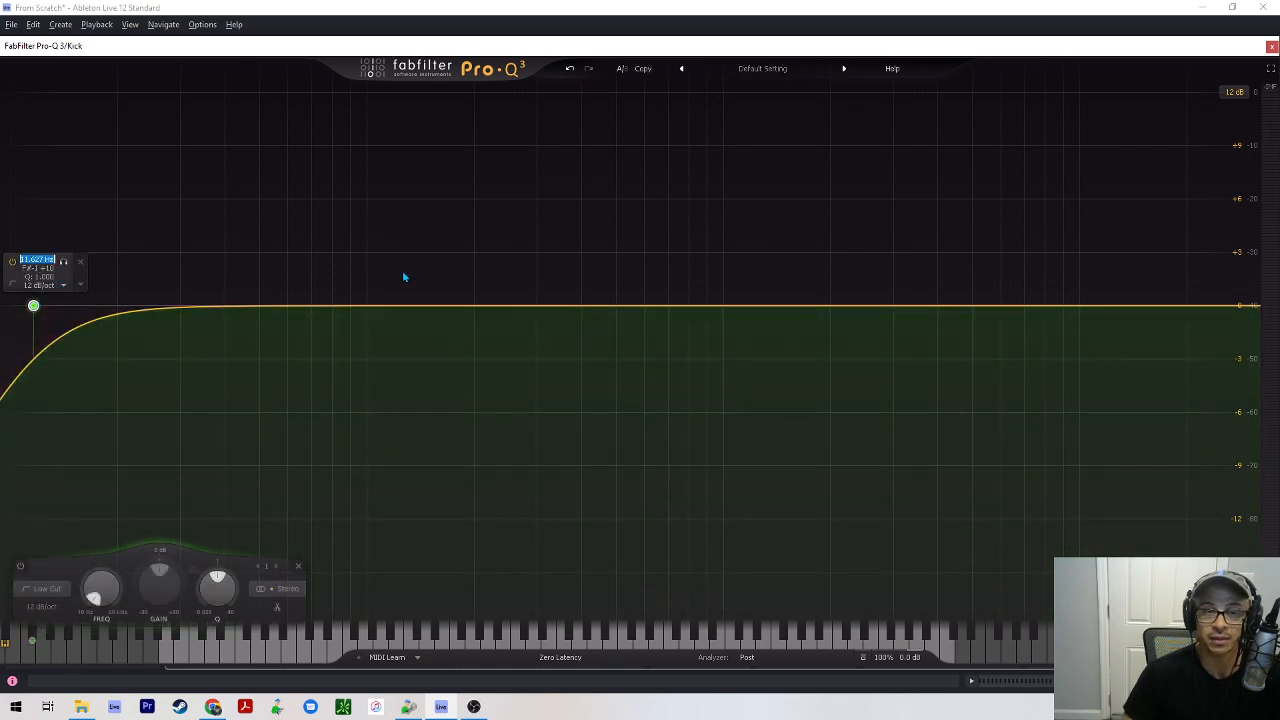
type("20")
key("Return")
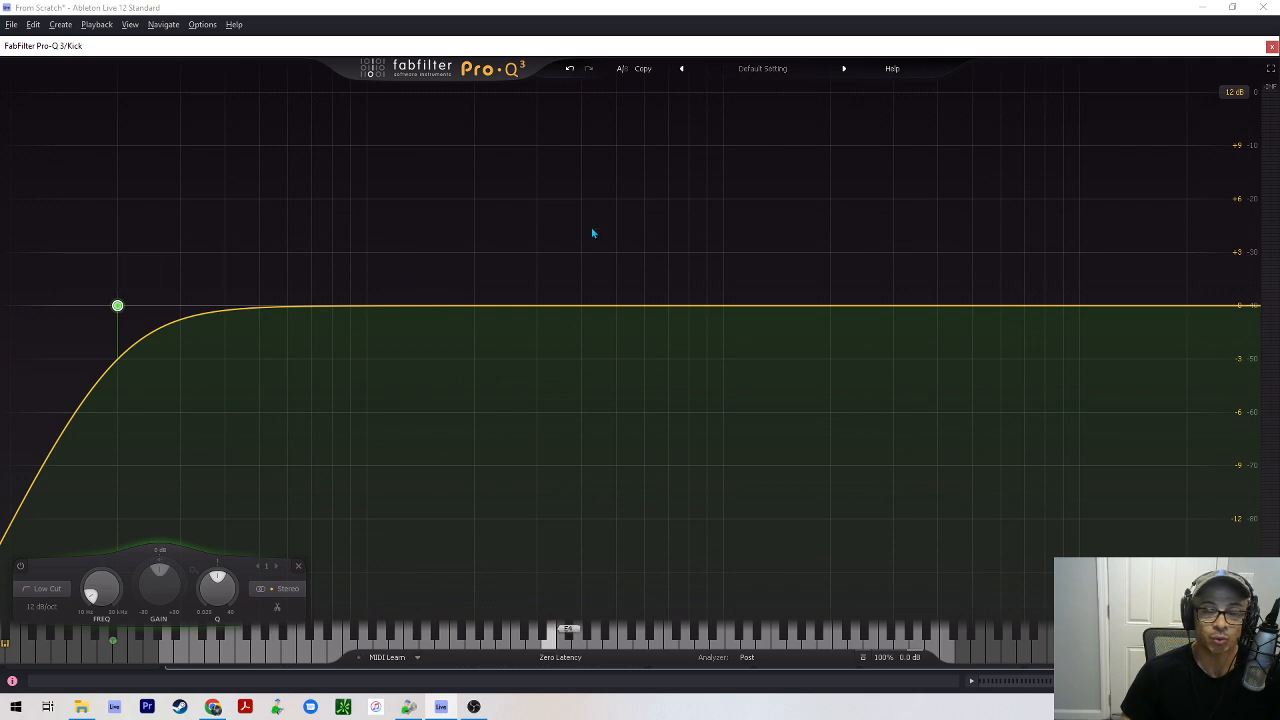
mouse_move(117, 305)
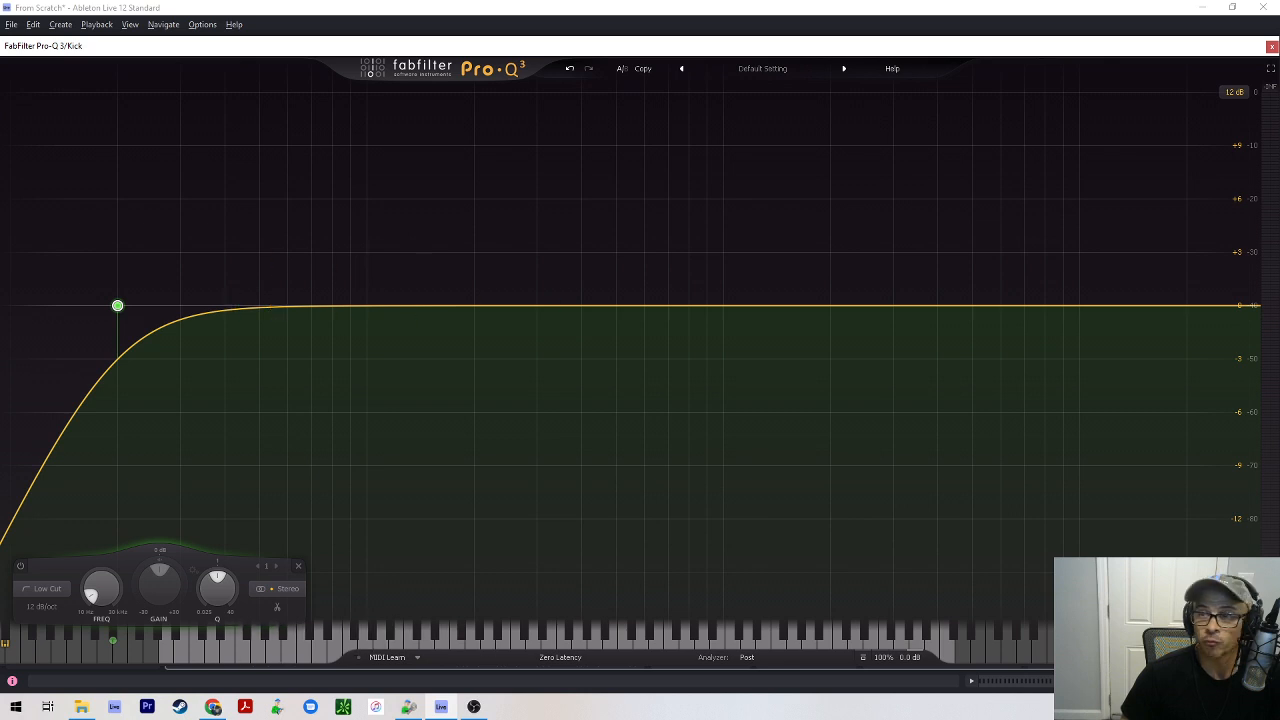
left_click(1272, 47)
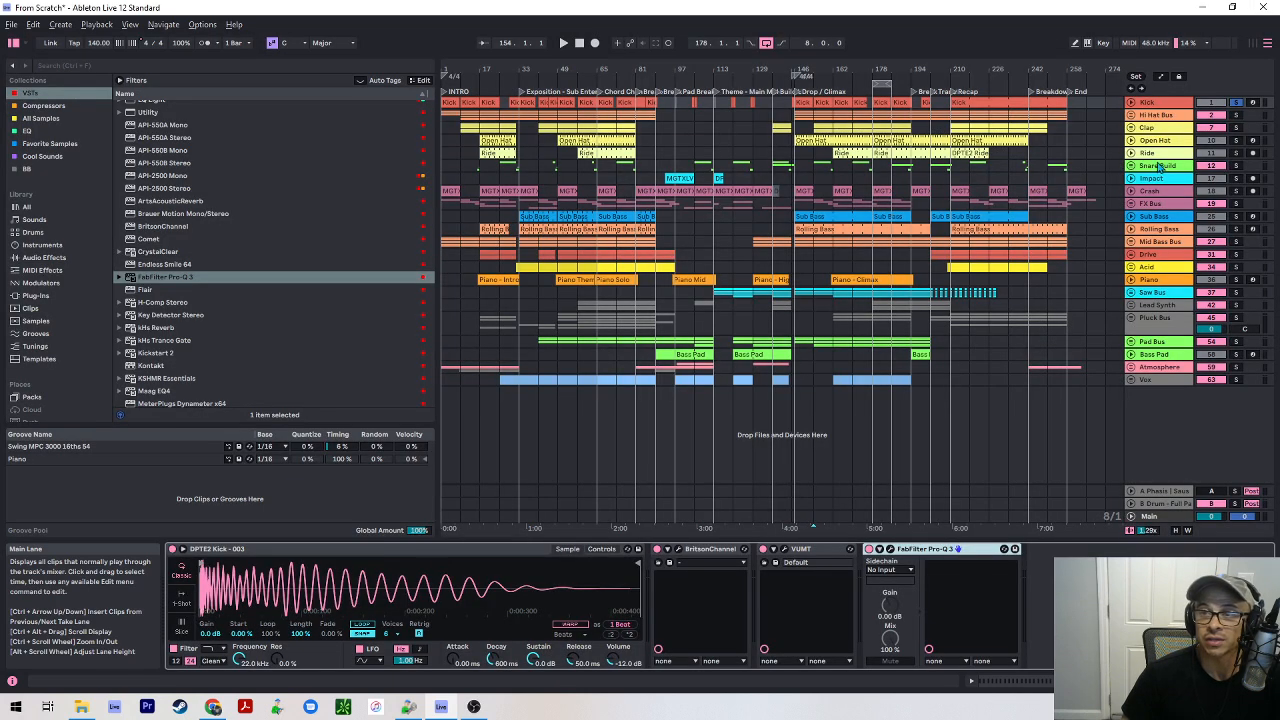
- Solo the Sub Bass with the Kick and then on its own, checking spectrum and output level in SPAN
left_click(1236, 217)
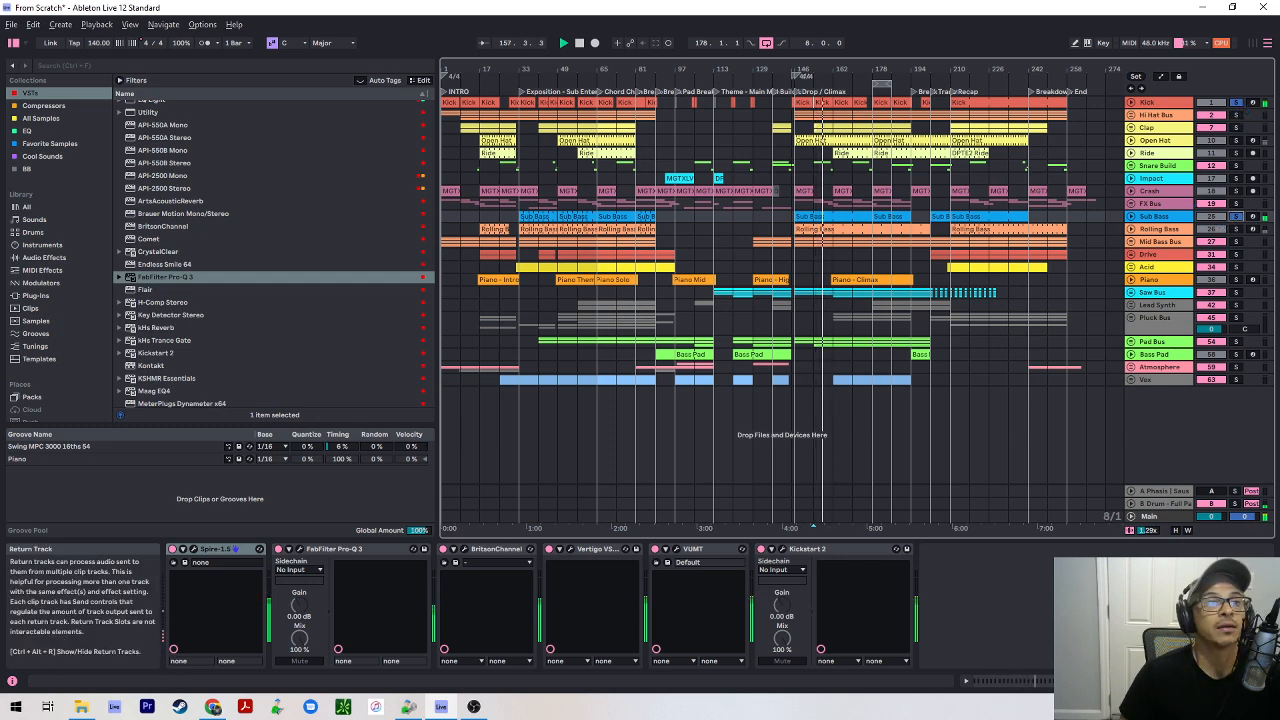
left_click_drag(0, 8, 720, 32)
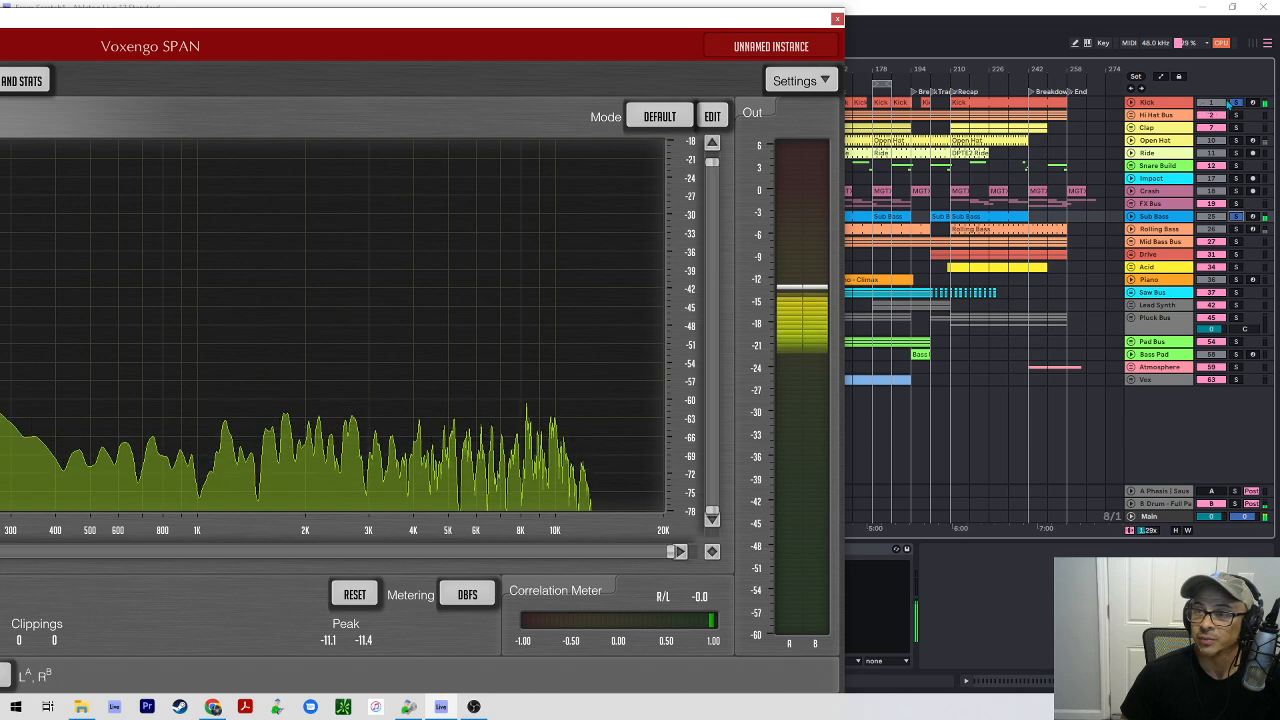
left_click_drag(651, 9, 1163, 22)
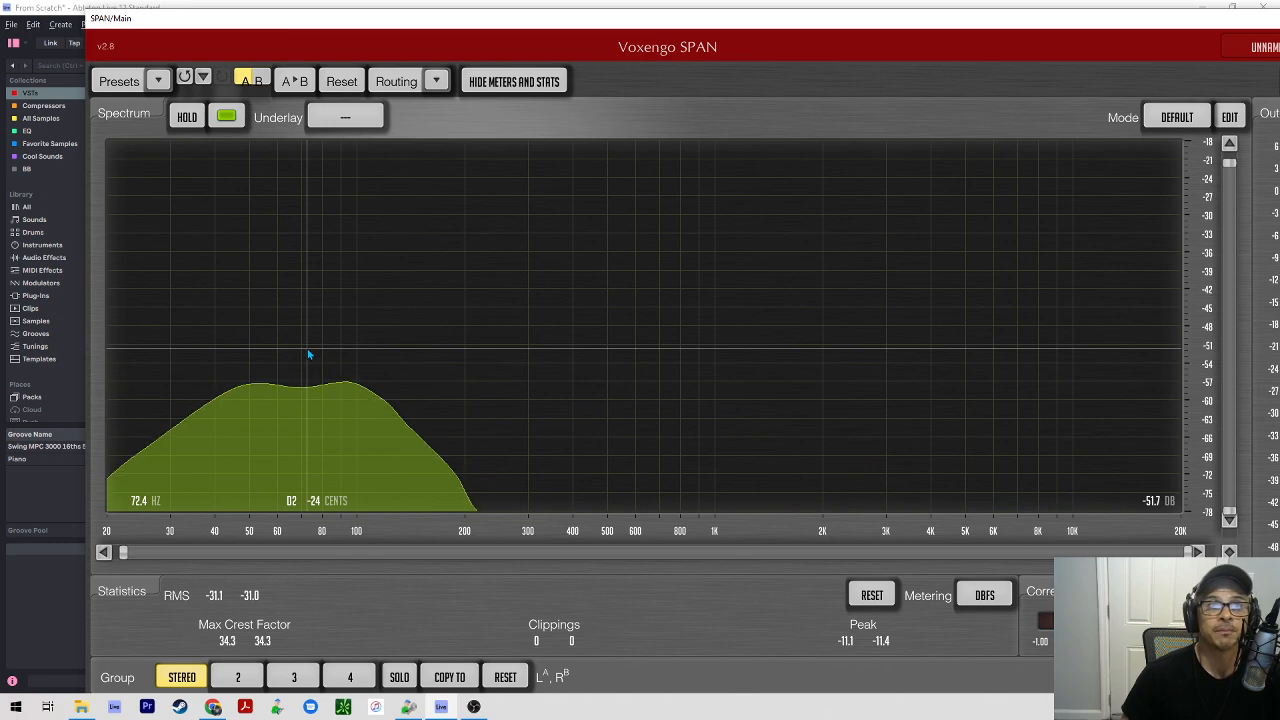
left_click_drag(576, 28, 2, 43)
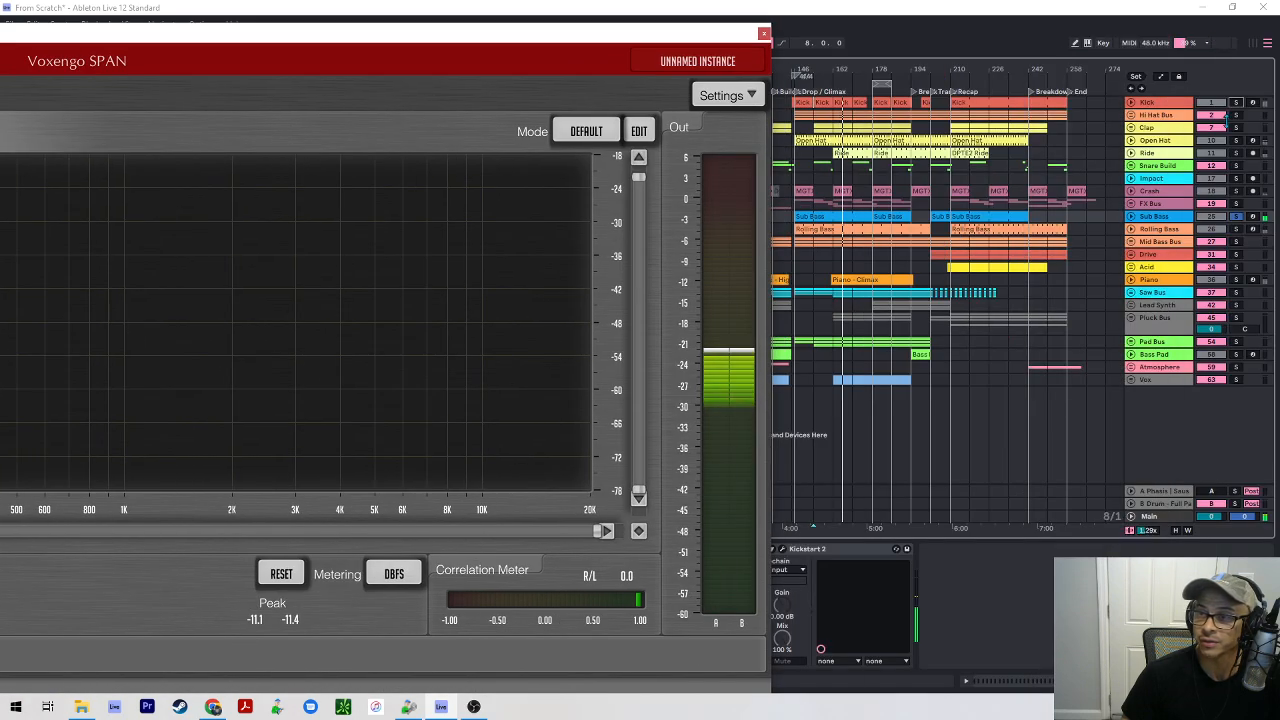
- Play the Kick with the Sub Bass, shifting the SPAN window to check the low-end spectrum and output meter
left_click(1233, 103)
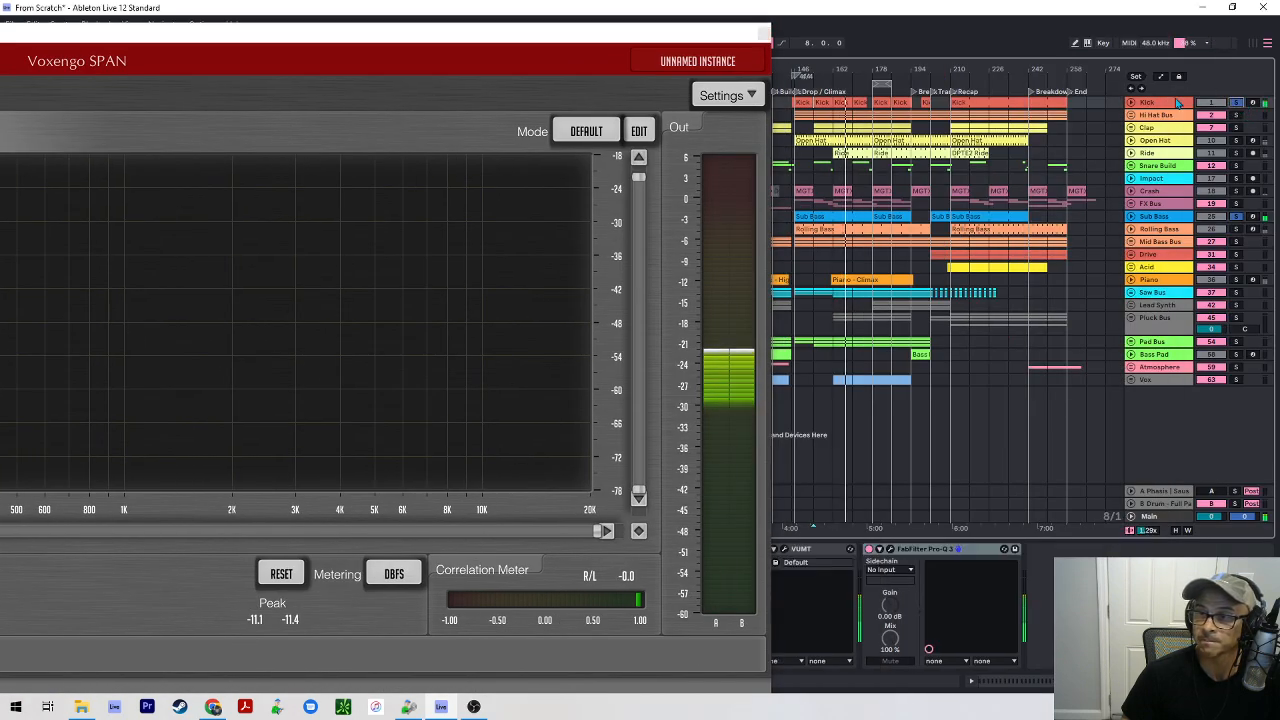
left_click_drag(645, 40, 2, 40)
key("space")
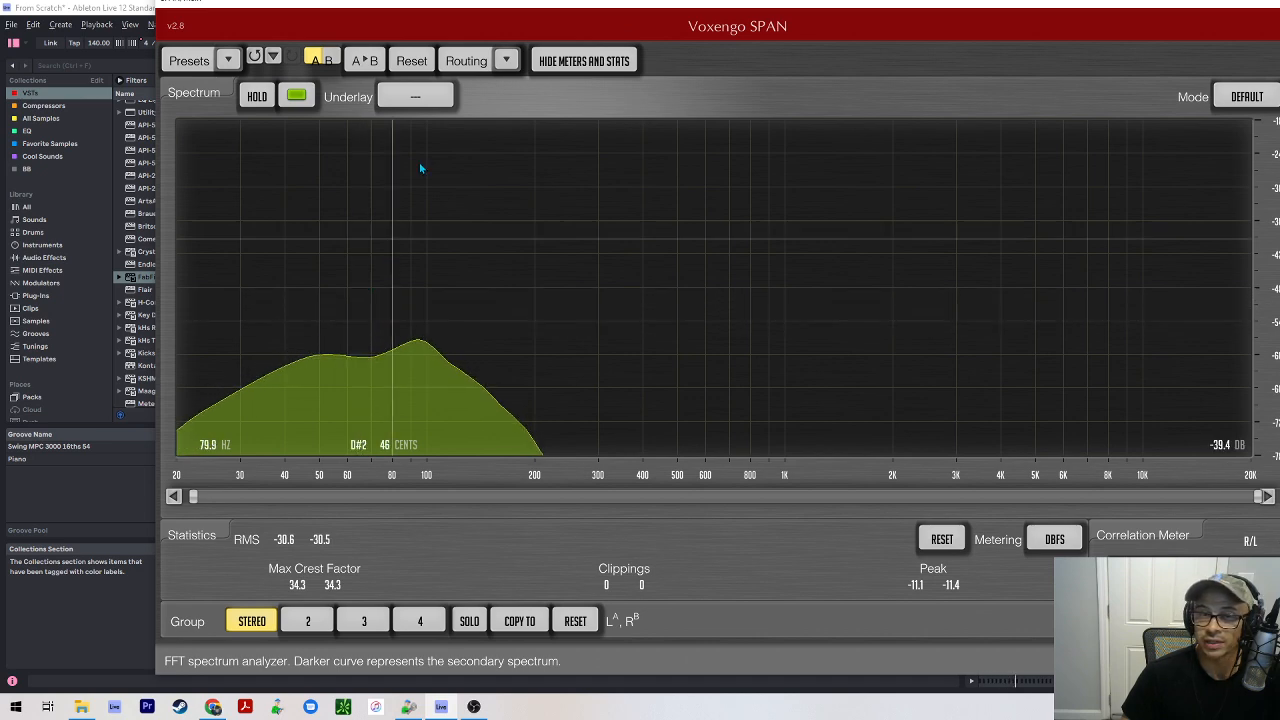
left_click_drag(480, 3, 347, 0)
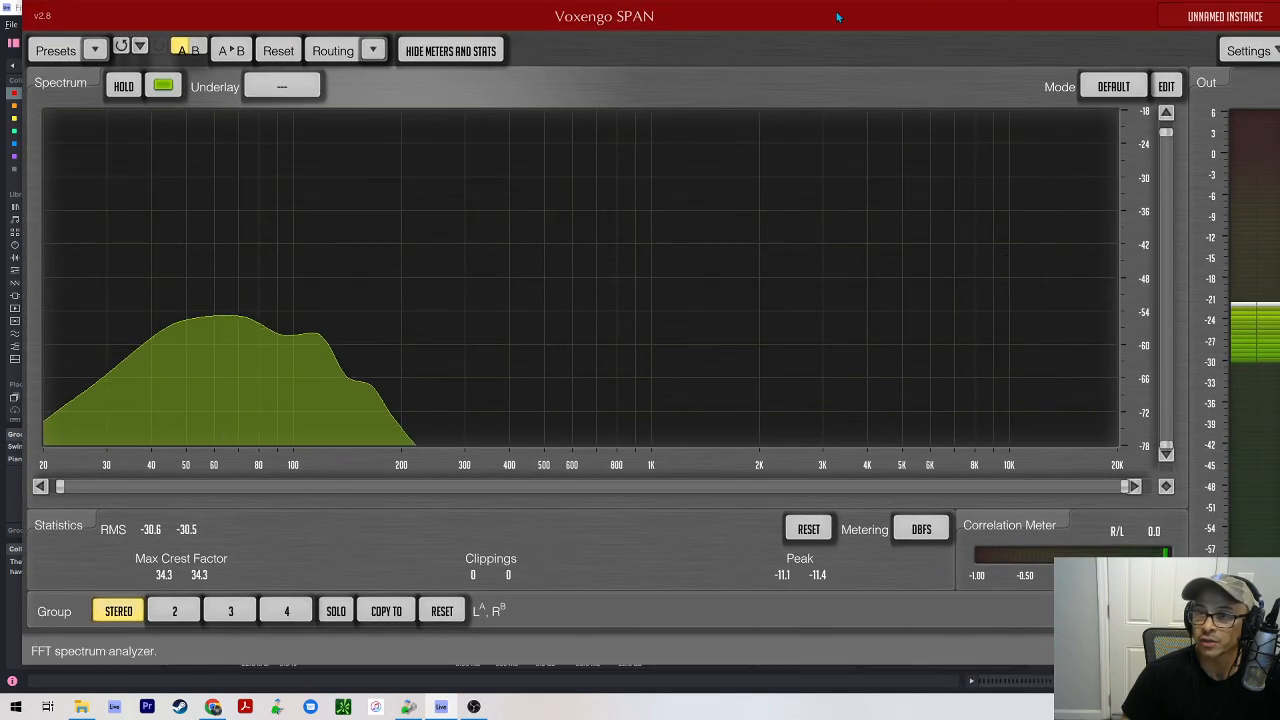
left_click_drag(422, 1, 382, 28)
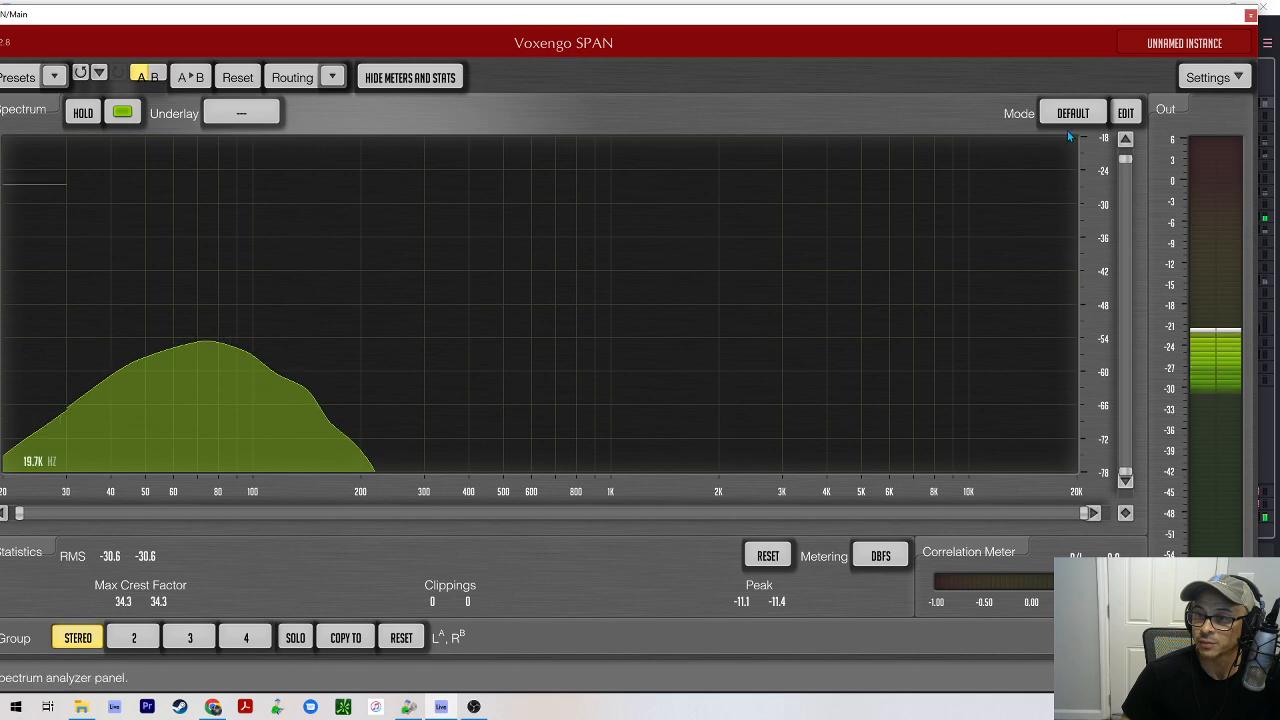
left_click_drag(1103, 14, 1099, 3)
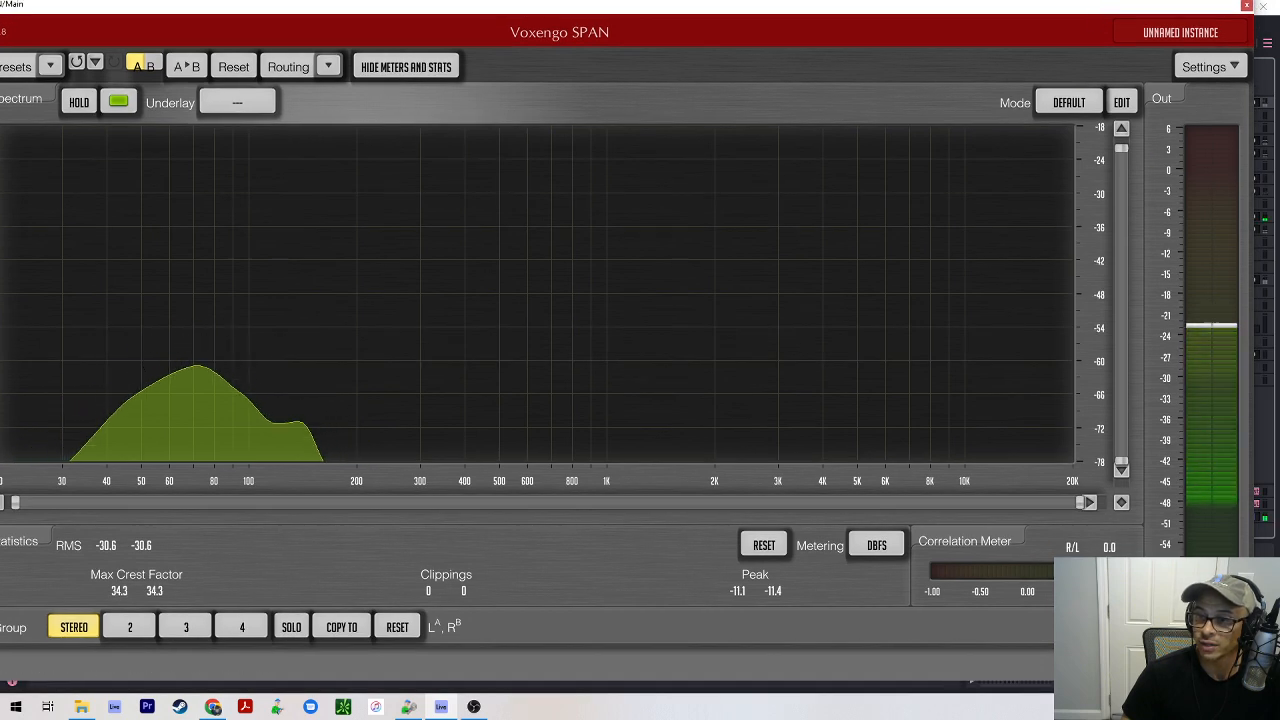
- Shrink and reposition the SPAN window so the track headers stay accessible, and select the Sub Bass track
left_click_drag(1250, 680, 826, 670)
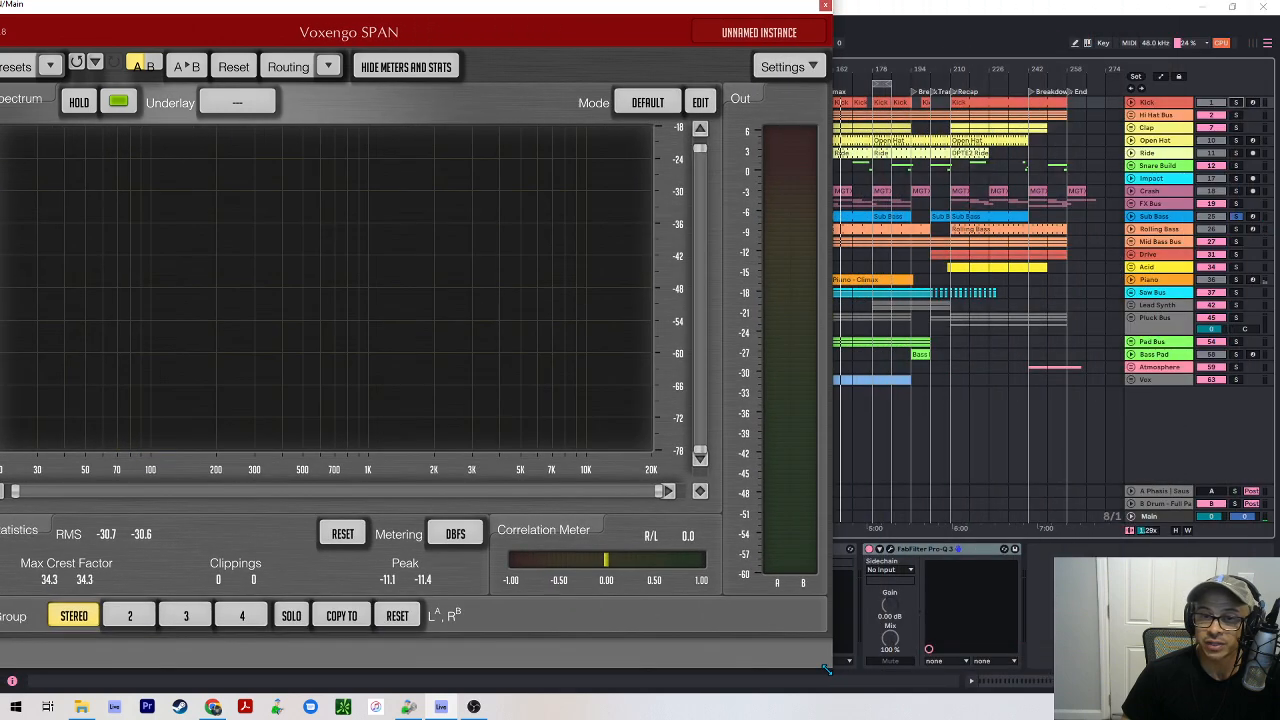
mouse_move(559, 7)
left_mouse_down()
mouse_move(789, 49)
mouse_move(579, 20)
left_mouse_up()
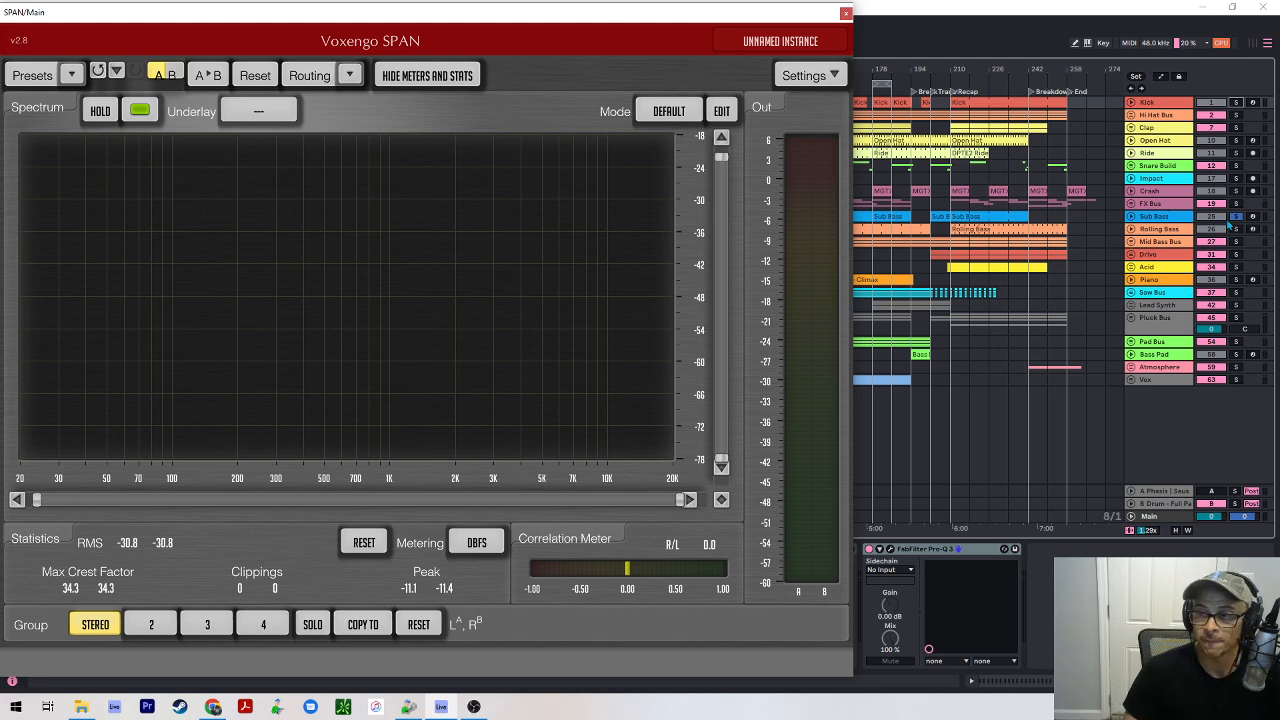
left_click(1152, 218)
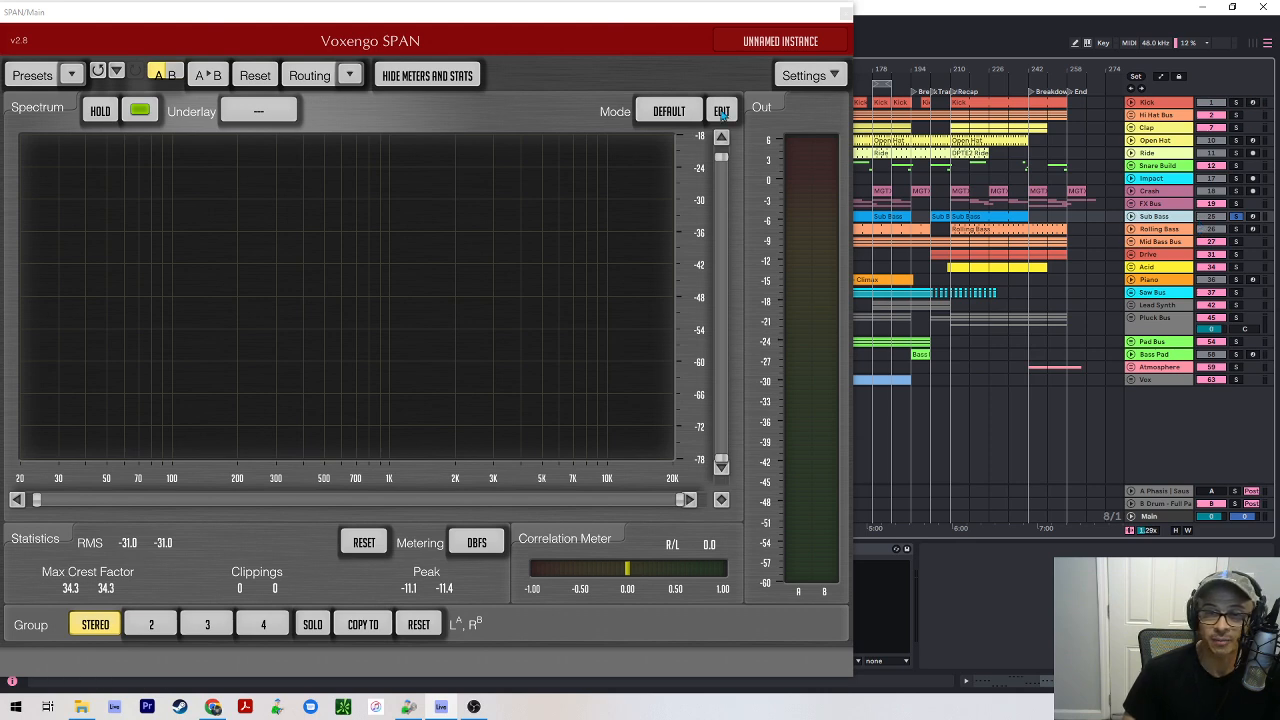
left_click_drag(650, 22, 700, 26)
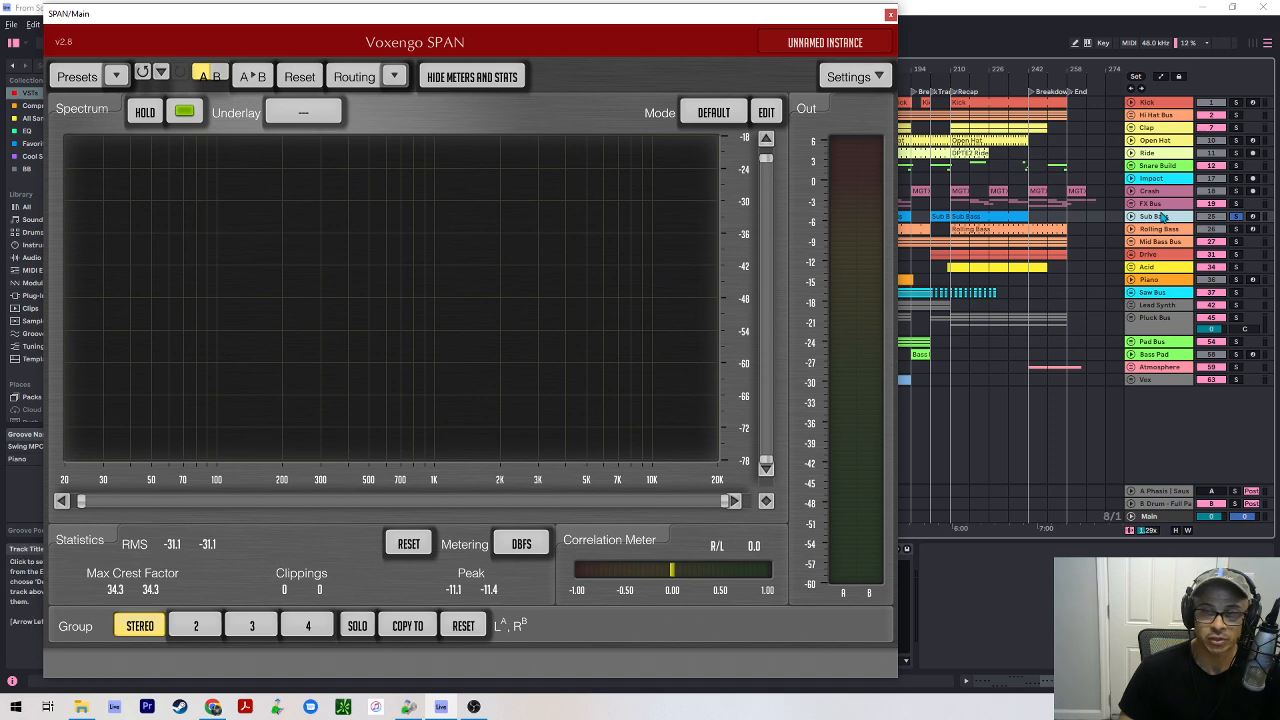
- Play the Kick and Sub Bass soloed together to check their combined level, then solo only the Sub Bass
left_click(1236, 103, "ctrl")
key("space")
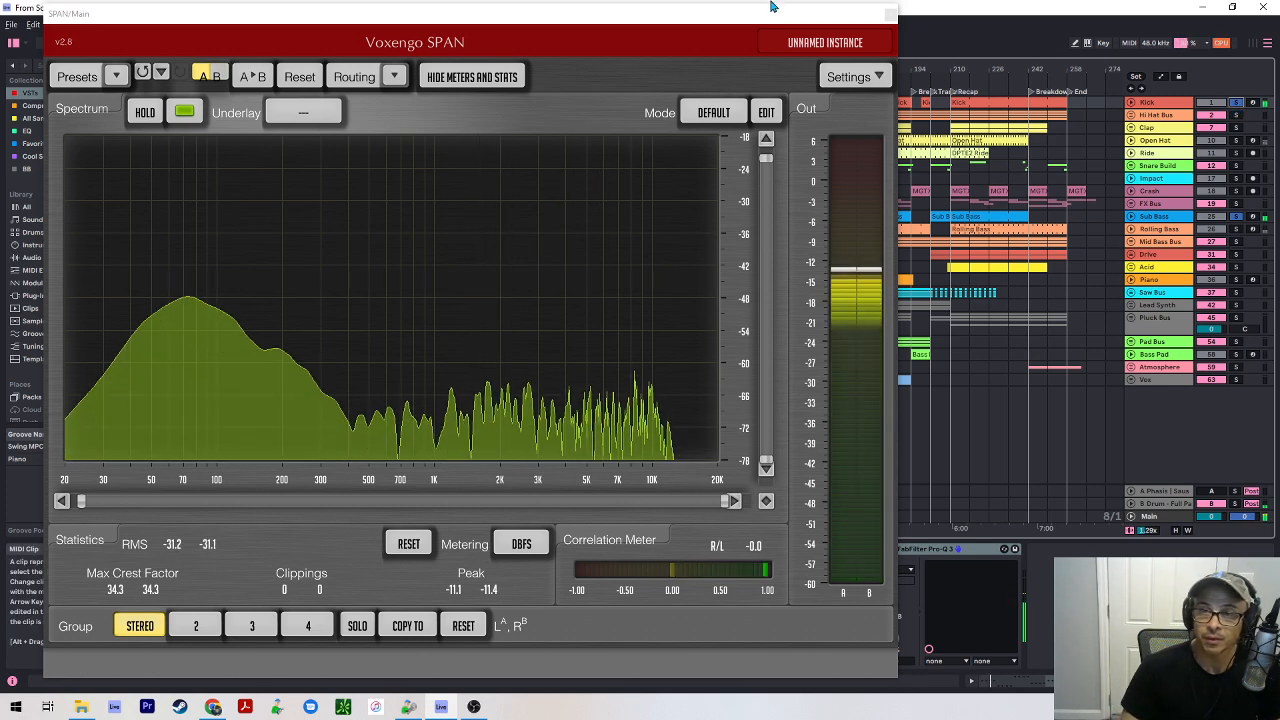
left_click(1236, 216)
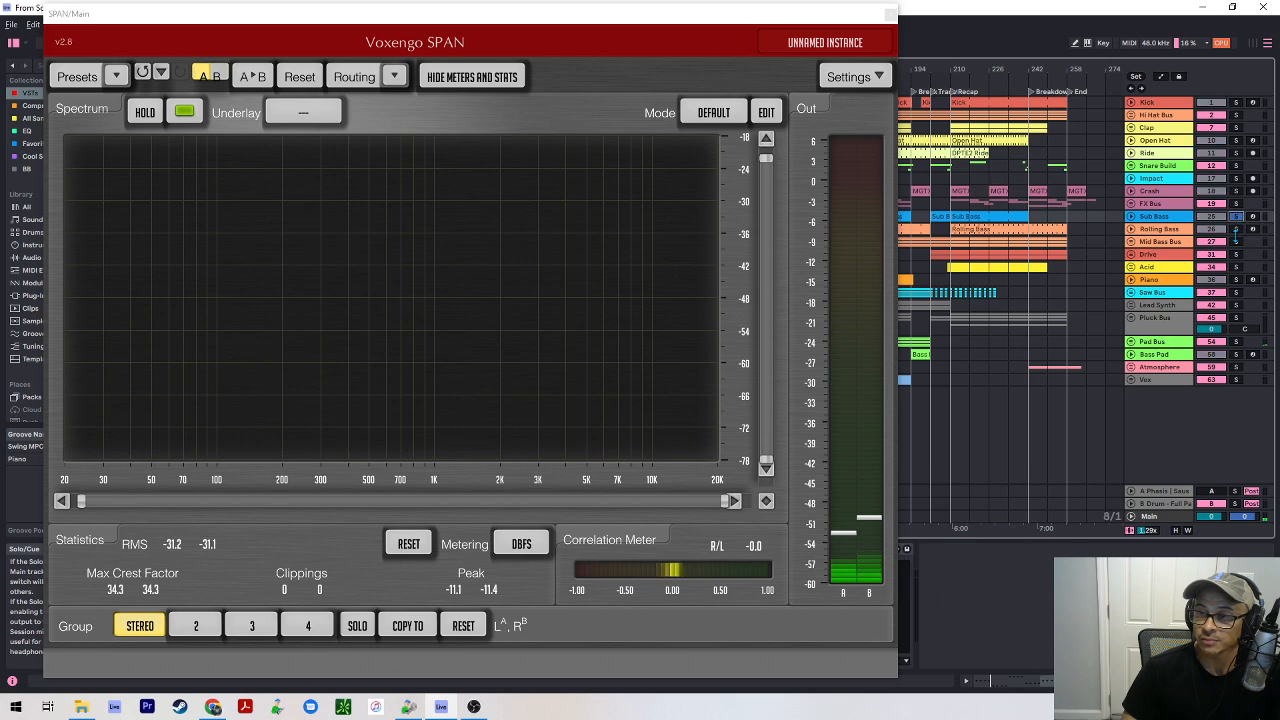
- Solo the Rolling Bass alone and then with the Sub Bass, comparing spectrum and output level in SPAN
left_click(1239, 230, "ctrl")
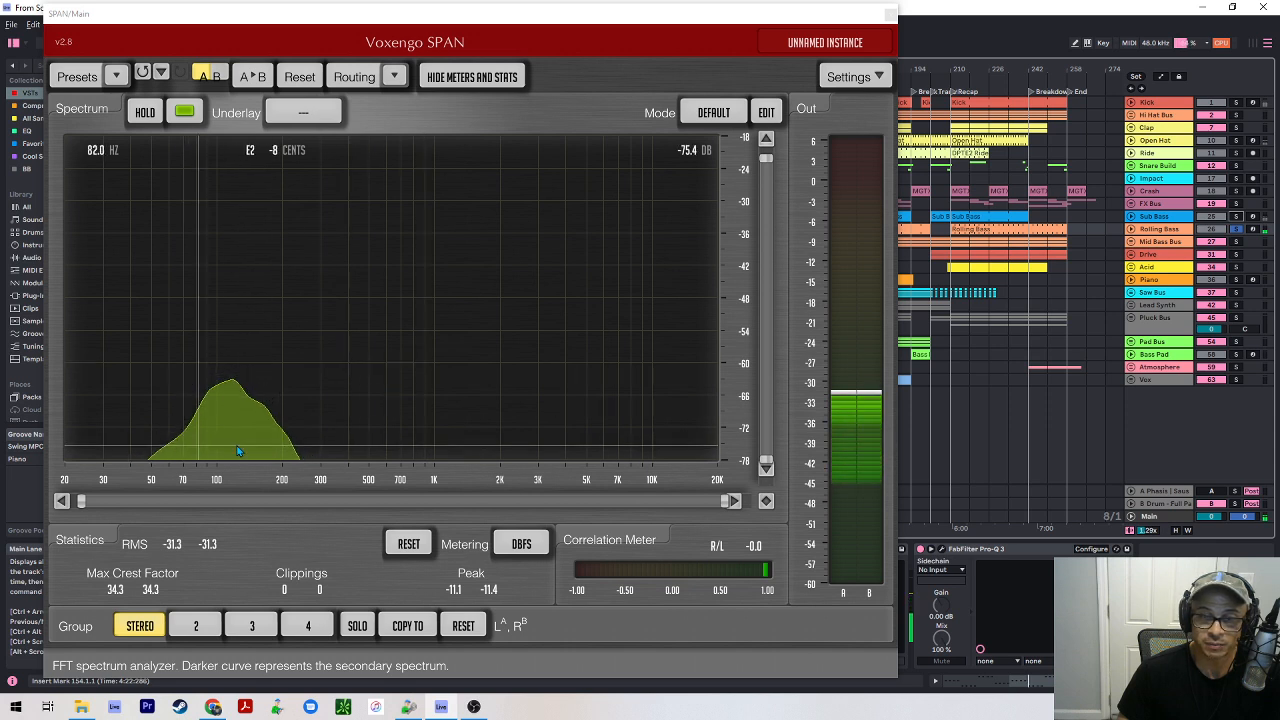
key("space")
left_click(1236, 216, "ctrl")
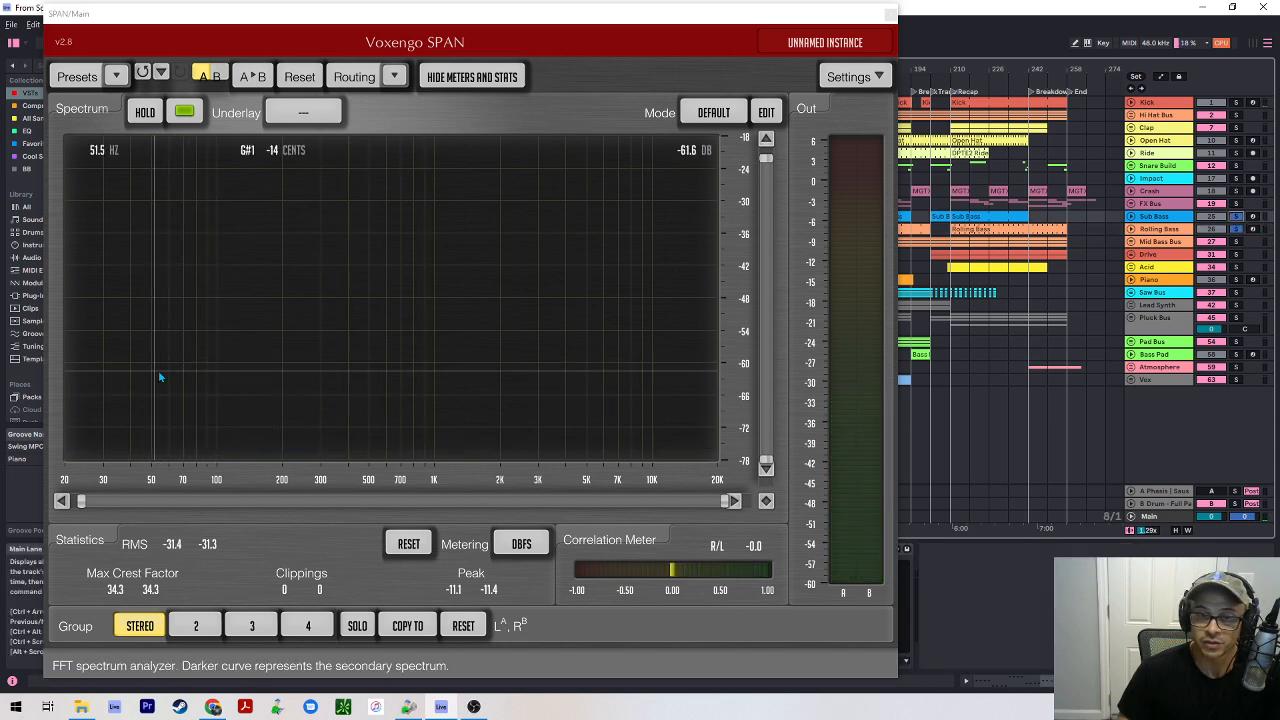
key("space")
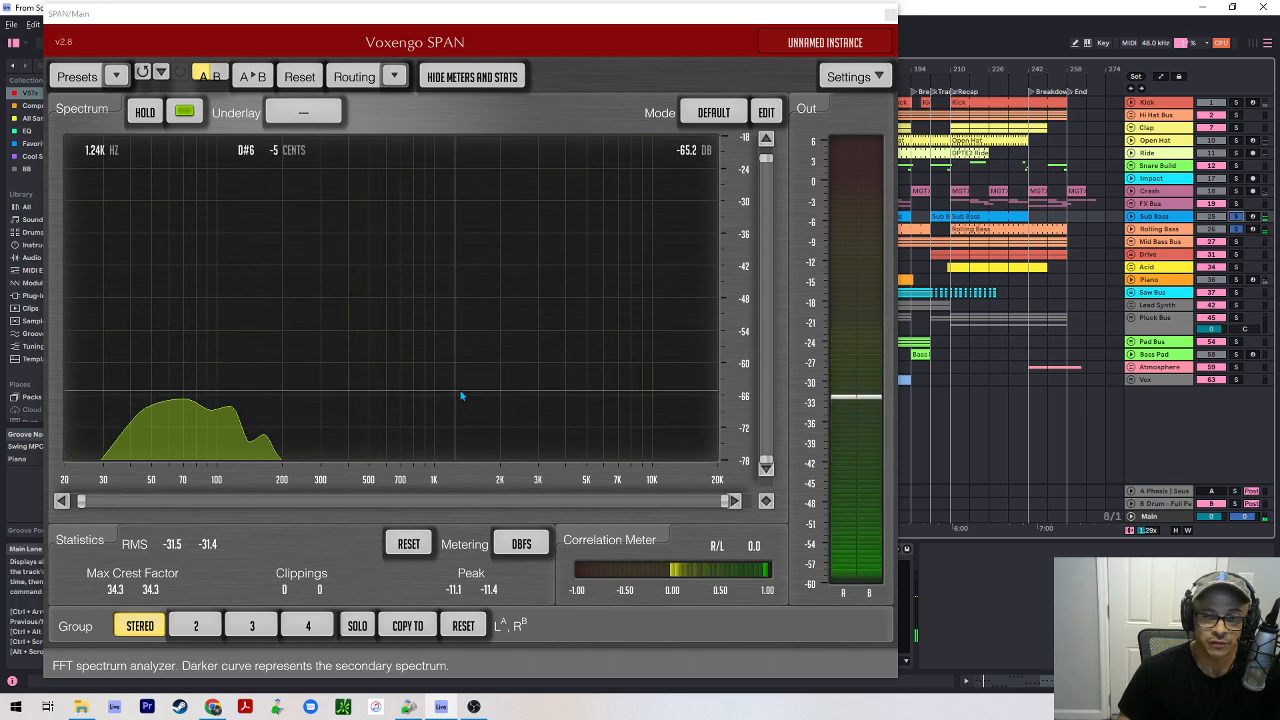
- Audition the Mid Bass Bus with the Rolling Bass and Sub Bass in SPAN, leaving only the Rolling Bass soloed
left_click(1237, 241)
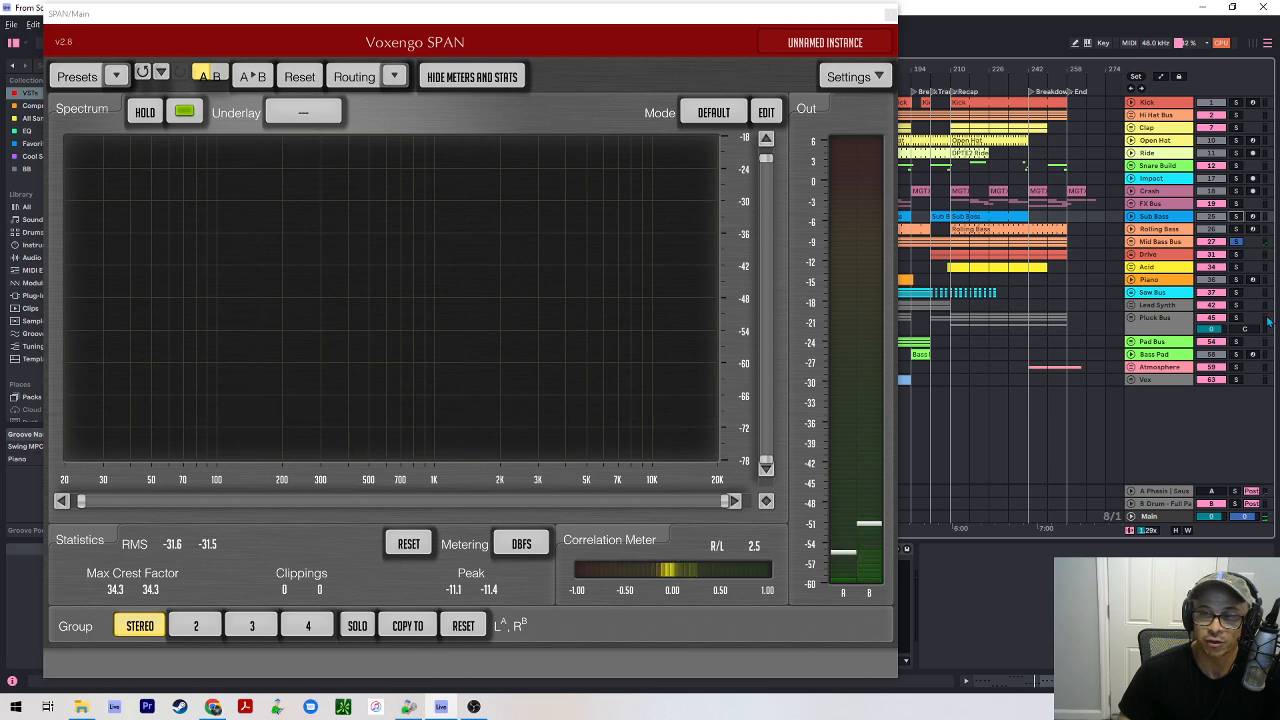
left_click(1237, 229)
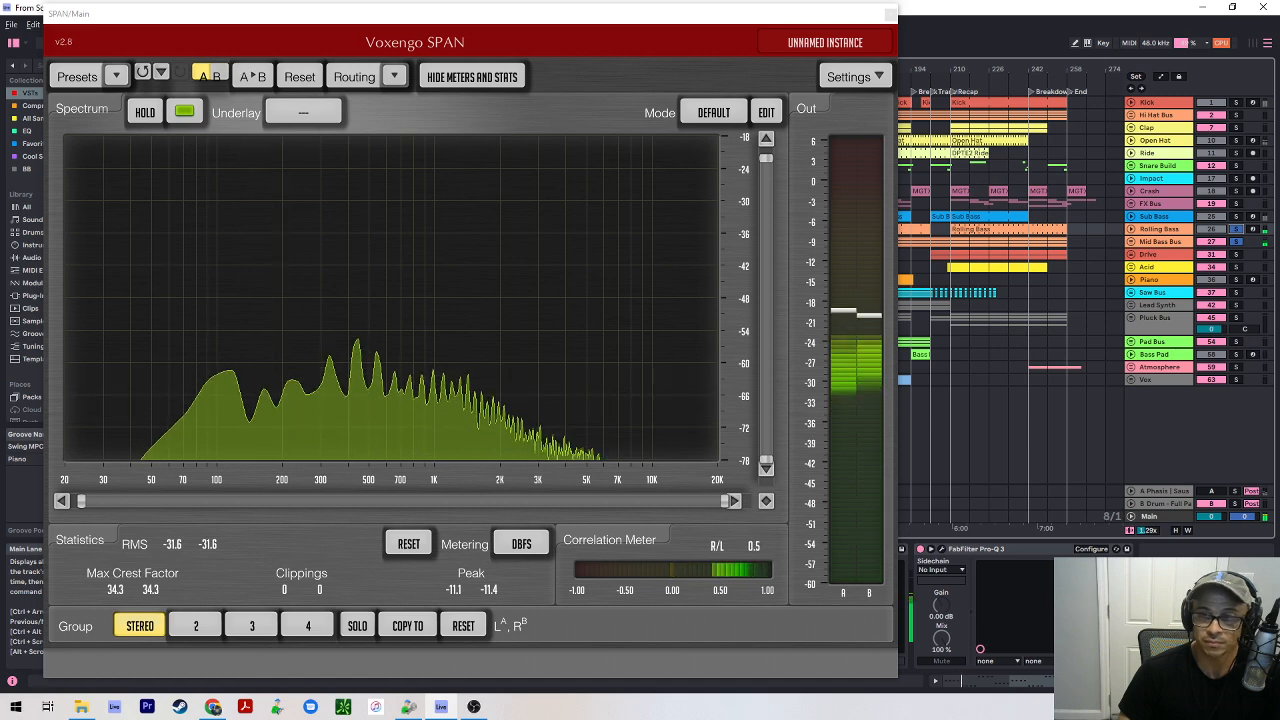
left_click(1238, 216)
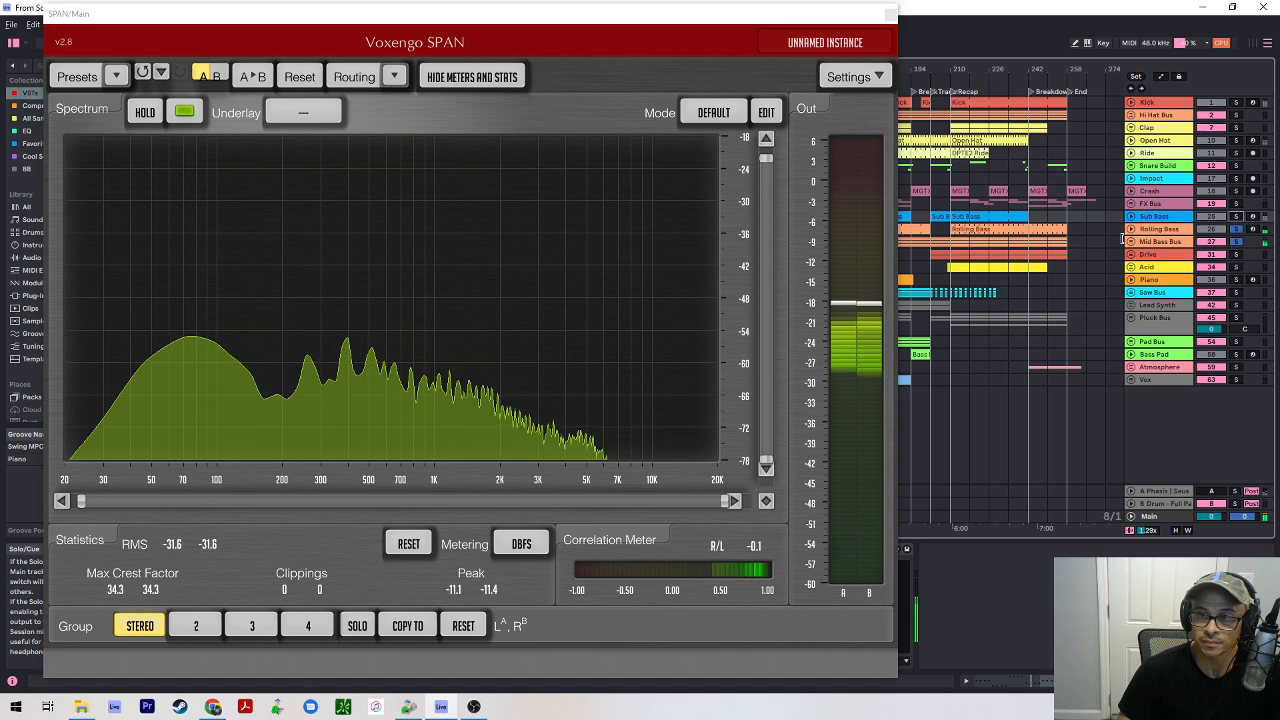
left_click(1236, 241)
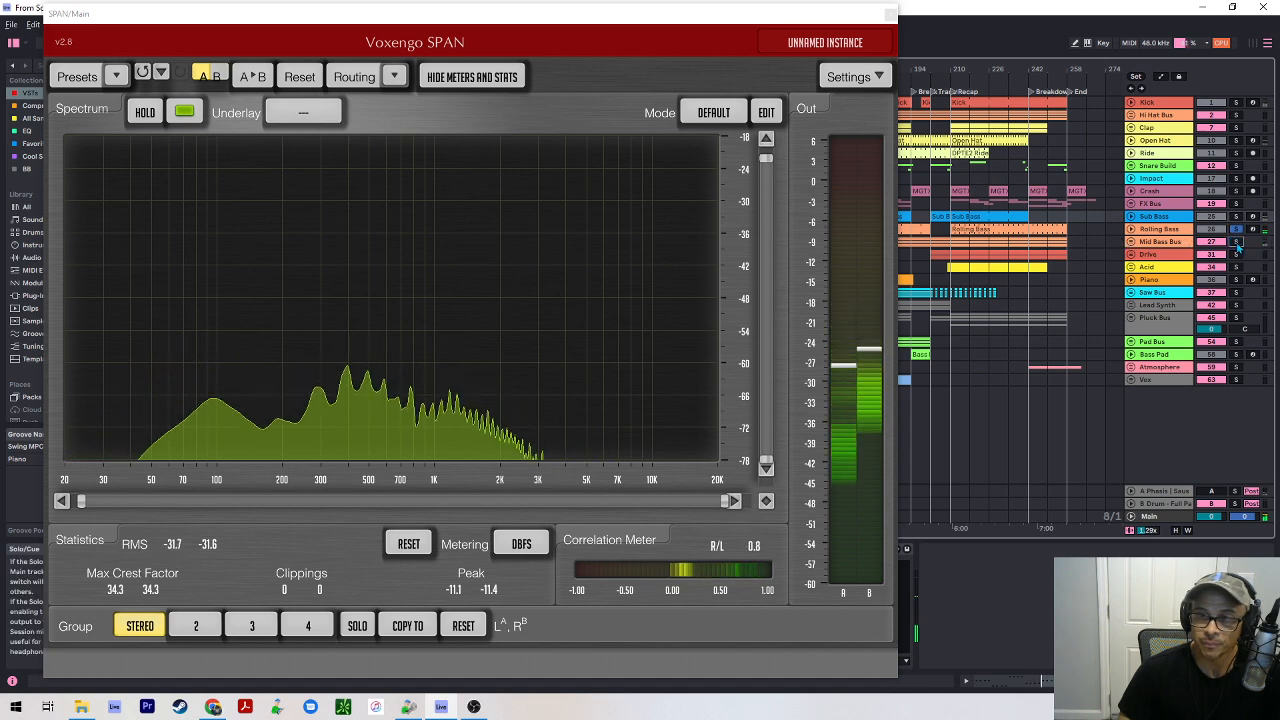
- Select the Rolling Bass track, move the SPAN window aside and open the FabFilter Pro-Q 3 after Utility
left_click(1160, 229)
left_click_drag(753, 15, 0, 0)
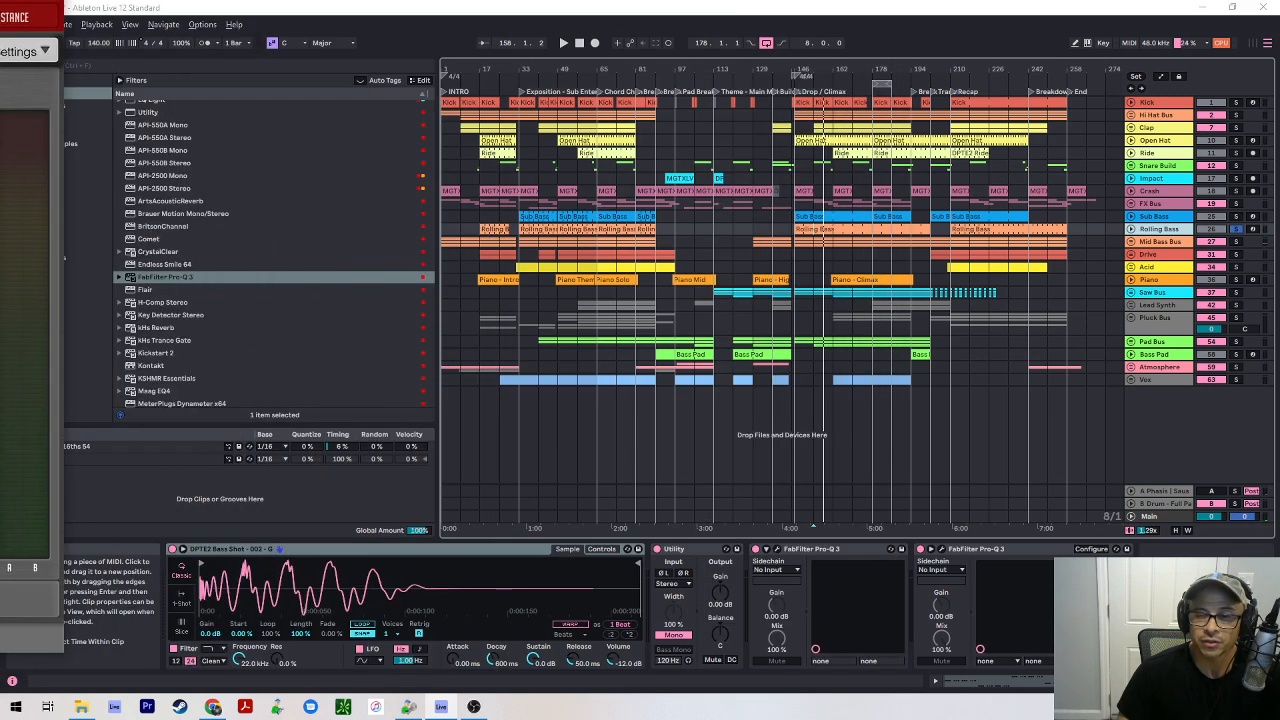
left_click(778, 553)
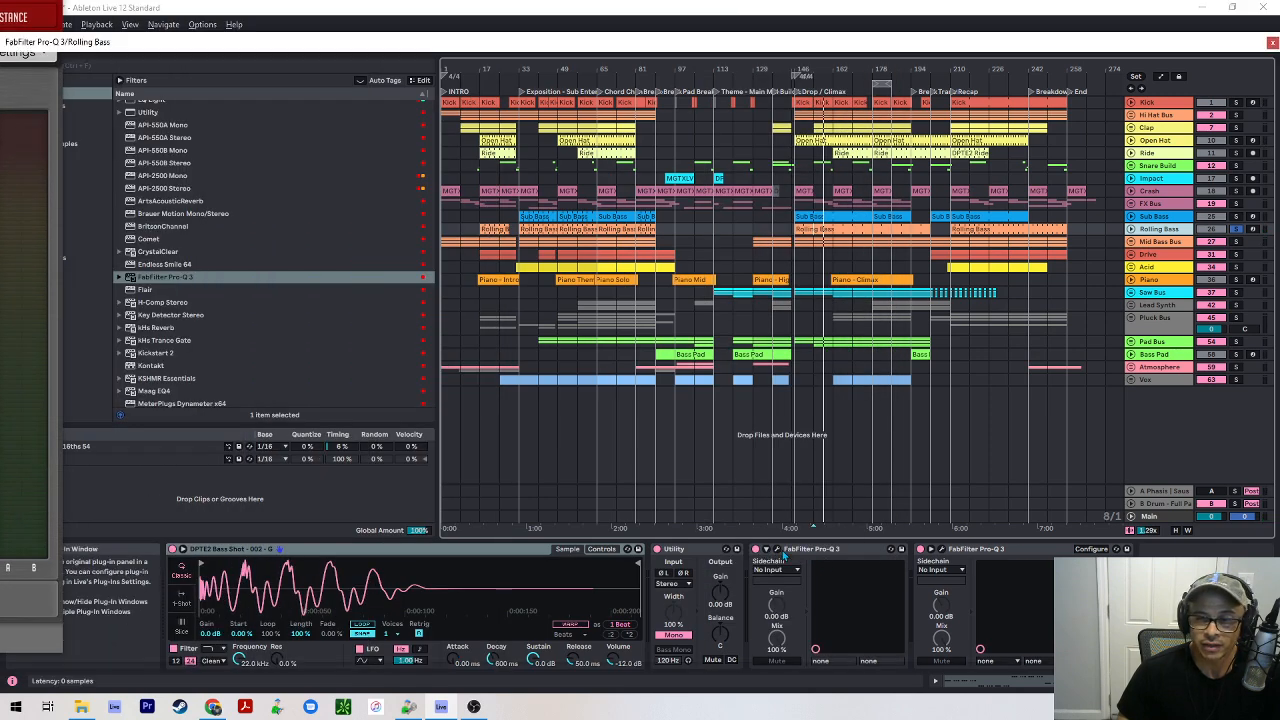
mouse_move(343, 303)
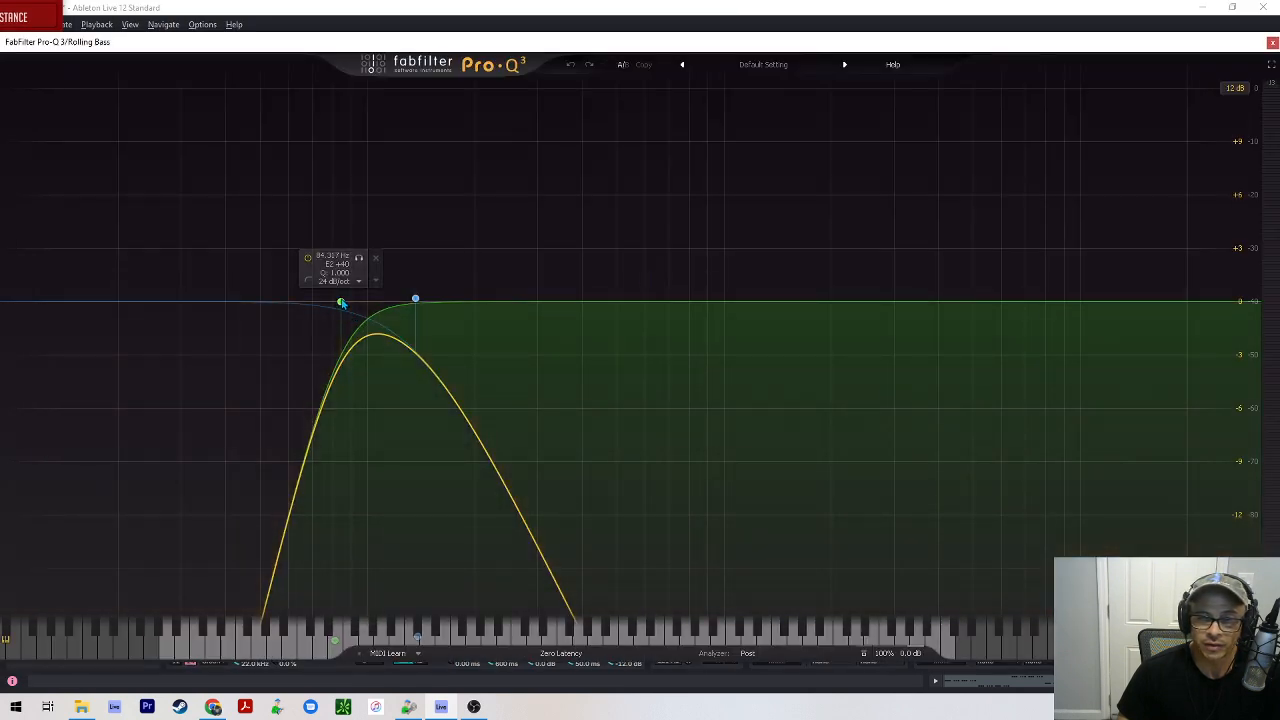
- Lower the Rolling Bass low-cut band to about 60 Hz while checking playback, and close the EQ
left_click_drag(341, 303, 307, 292)
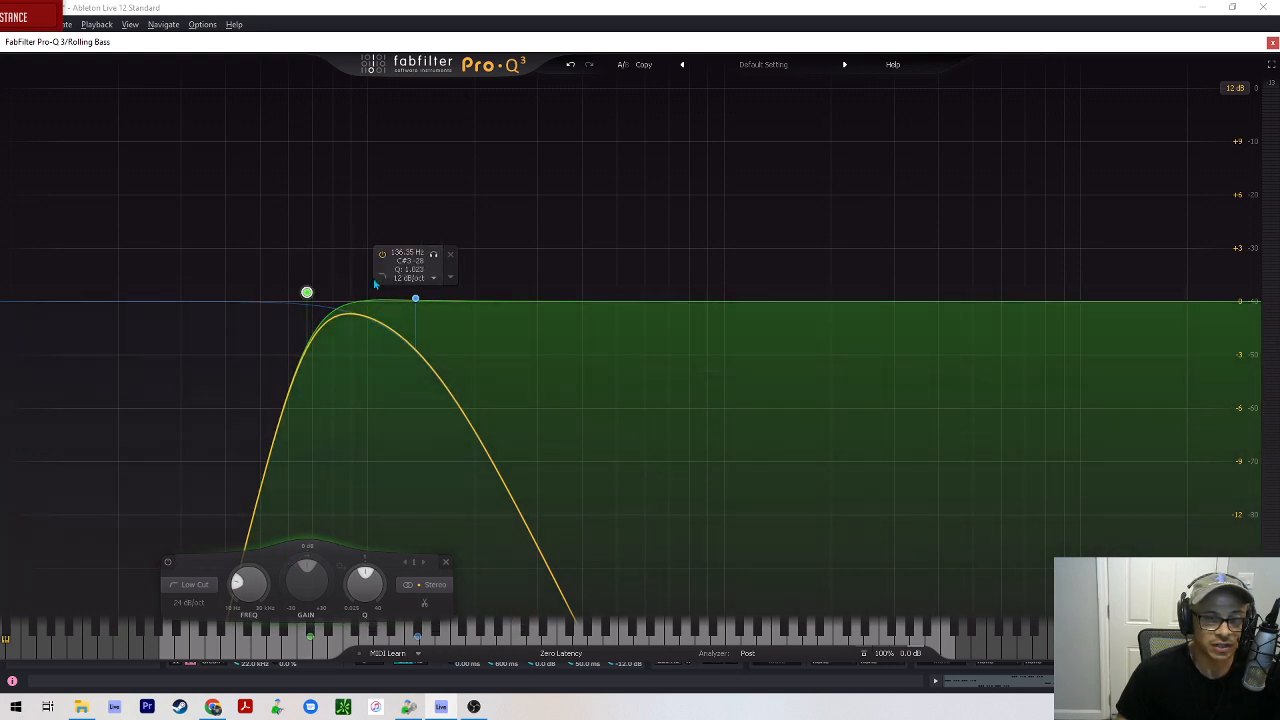
key("space")
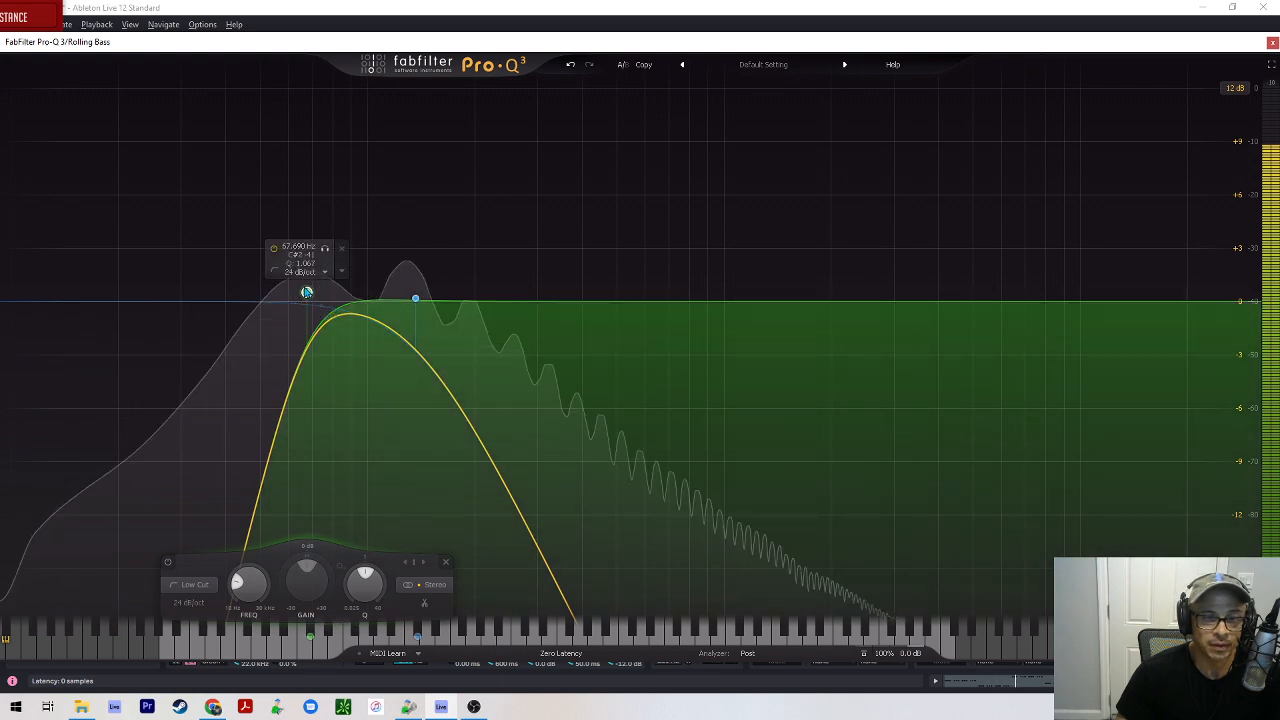
left_click_drag(306, 292, 292, 286)
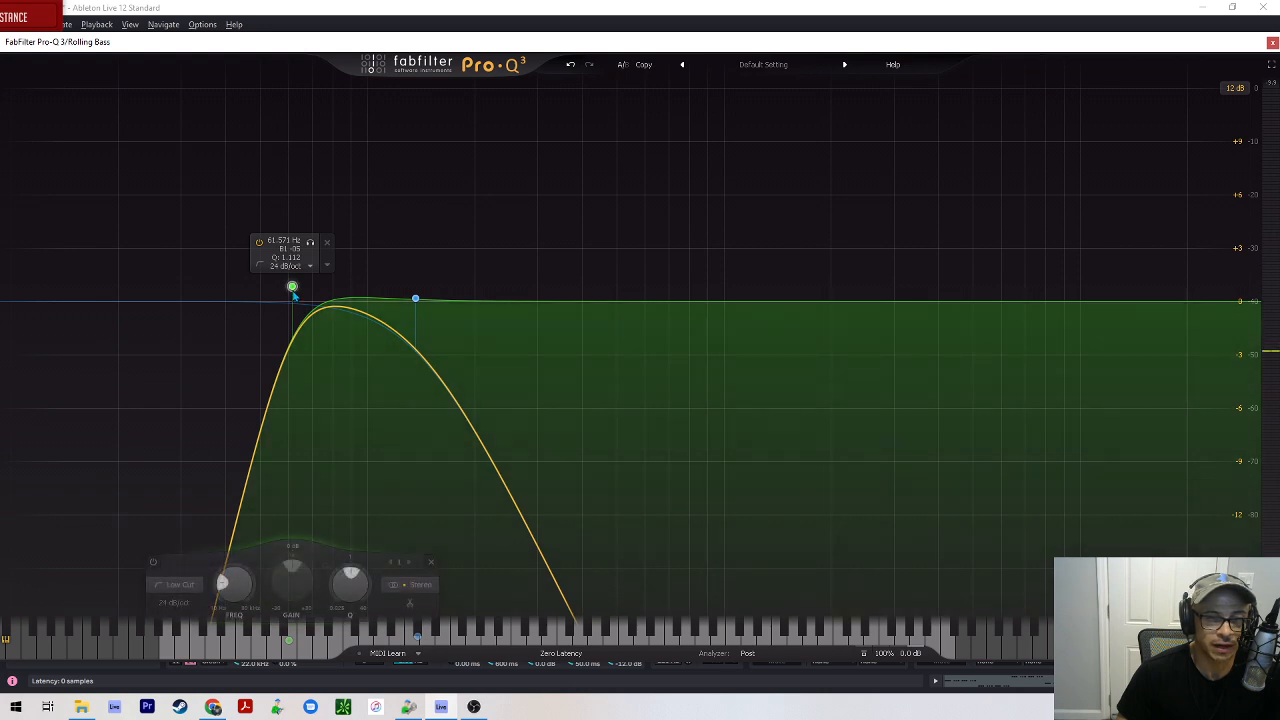
left_click_drag(293, 291, 288, 292)
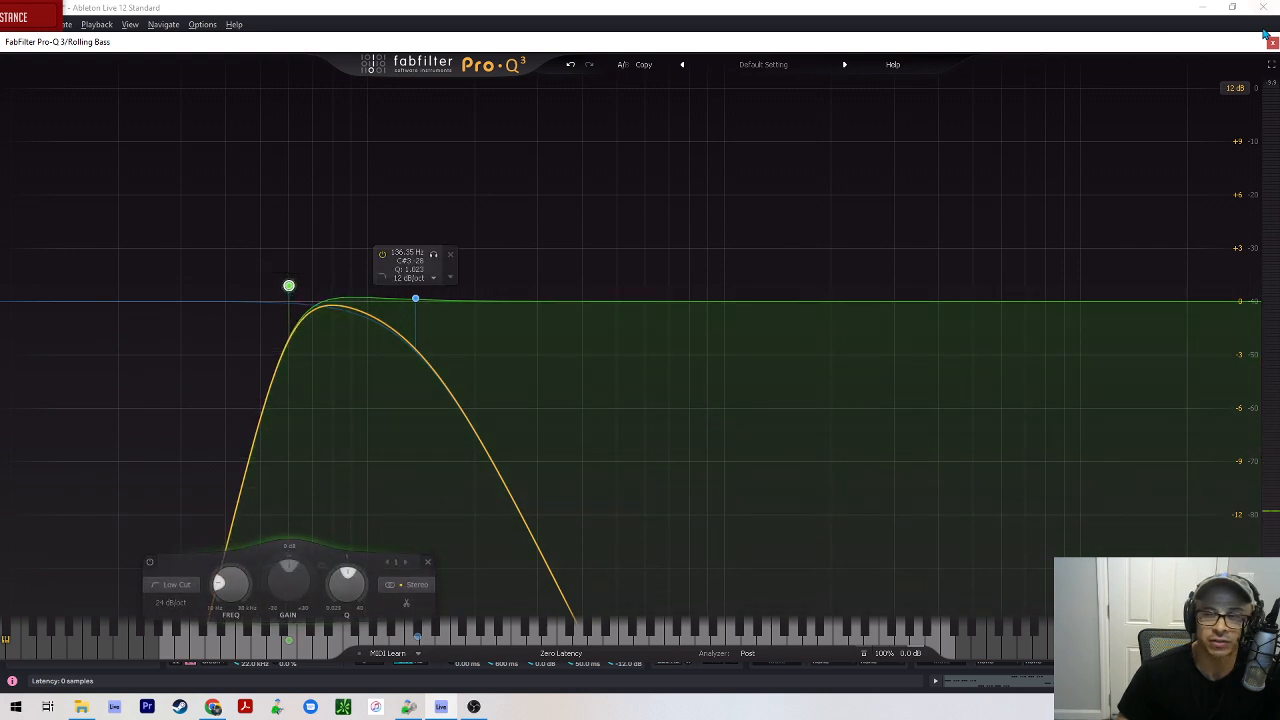
left_click(1272, 42)
- Play the Rolling Bass and solo the Mid Bass Bus together with it
key("space")
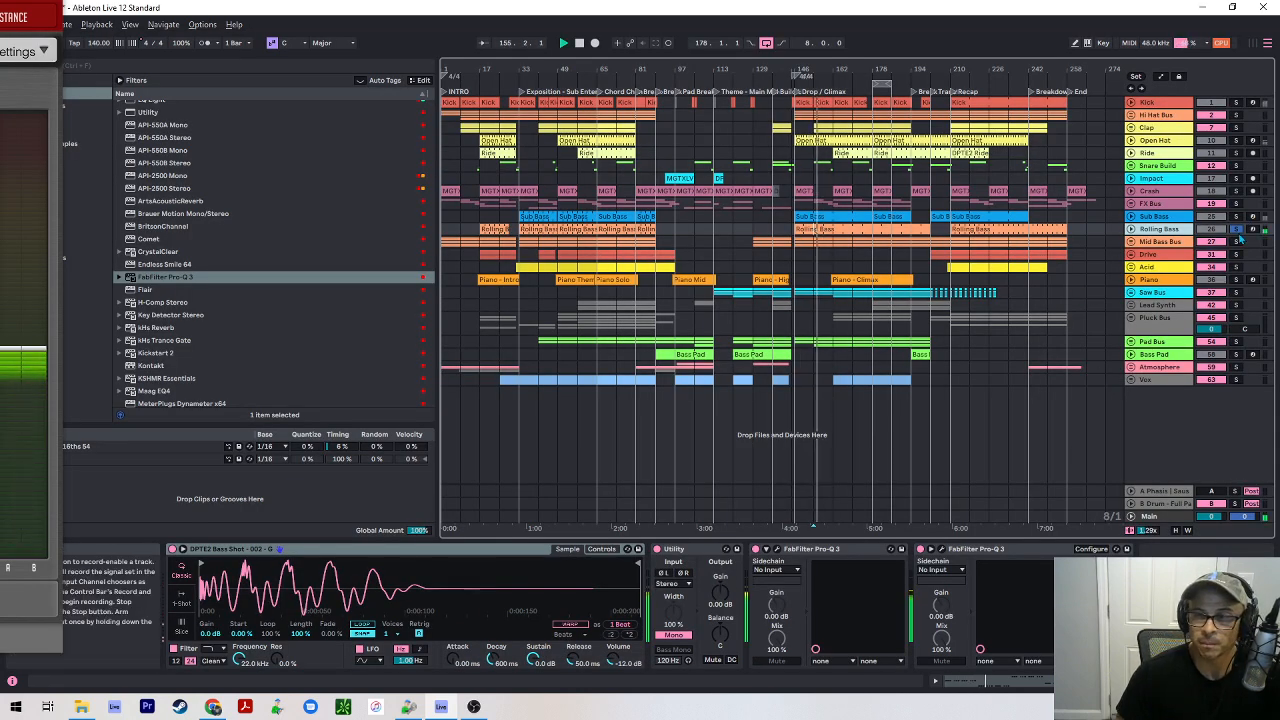
left_click(1236, 244)
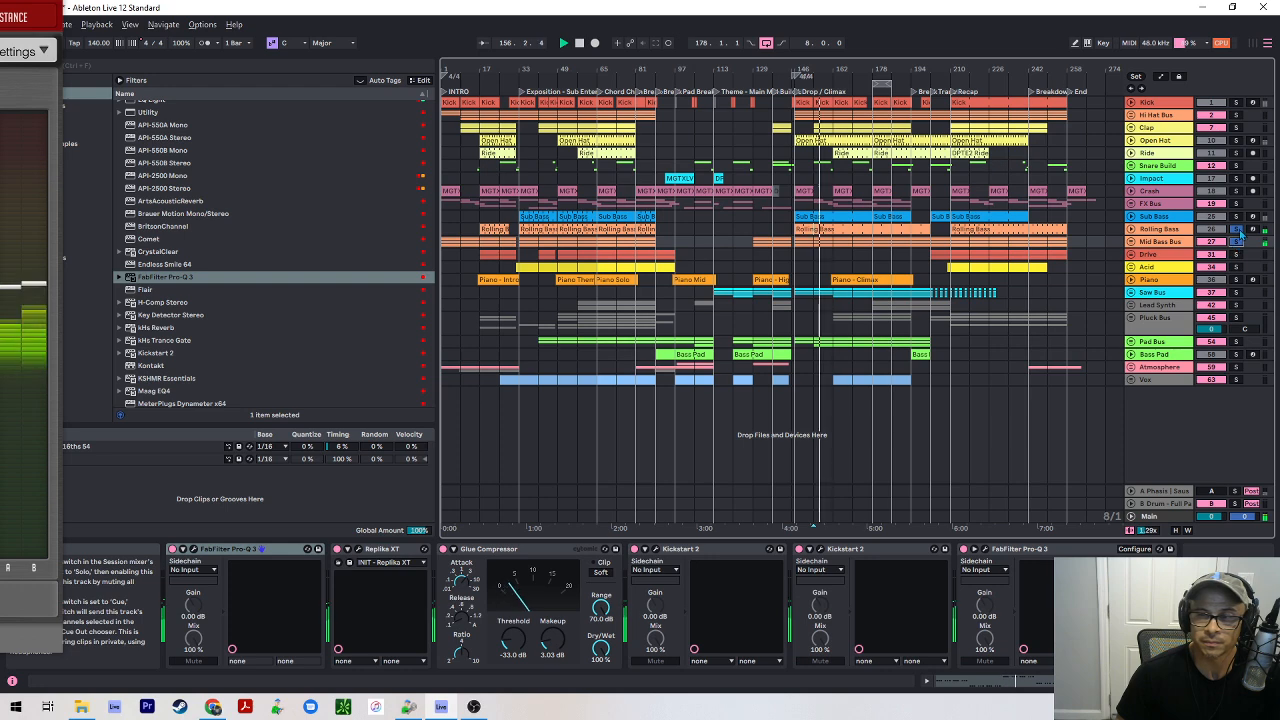
left_click(1238, 231)
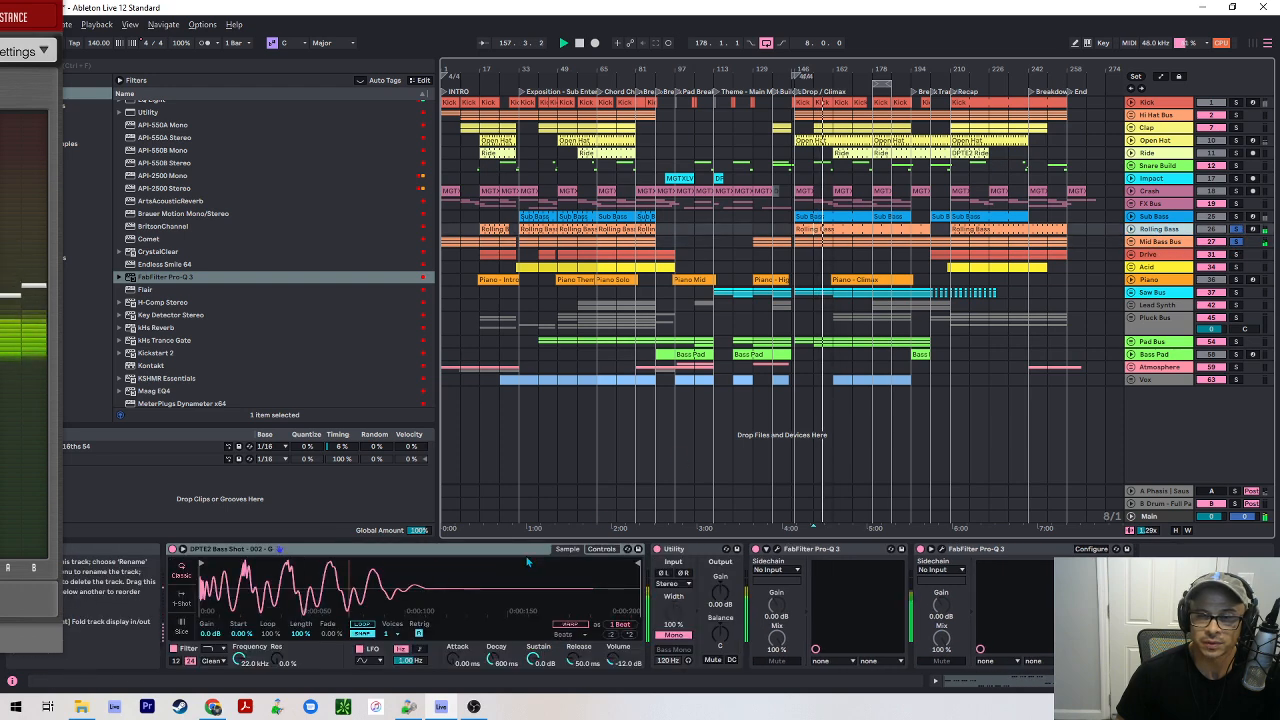
- Raise the Rolling Bass low-cut band to about 84 Hz in the Pro-Q 3 after Utility, and close the EQ
left_click(775, 552)
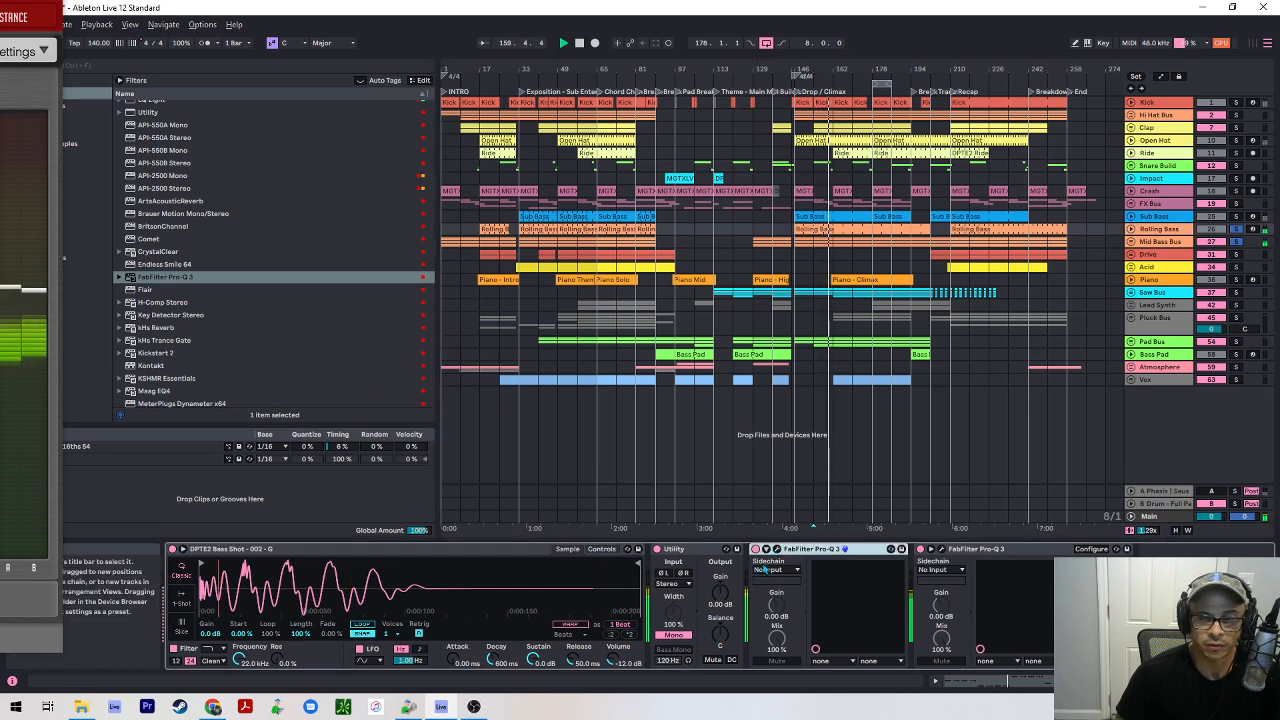
left_click(781, 549)
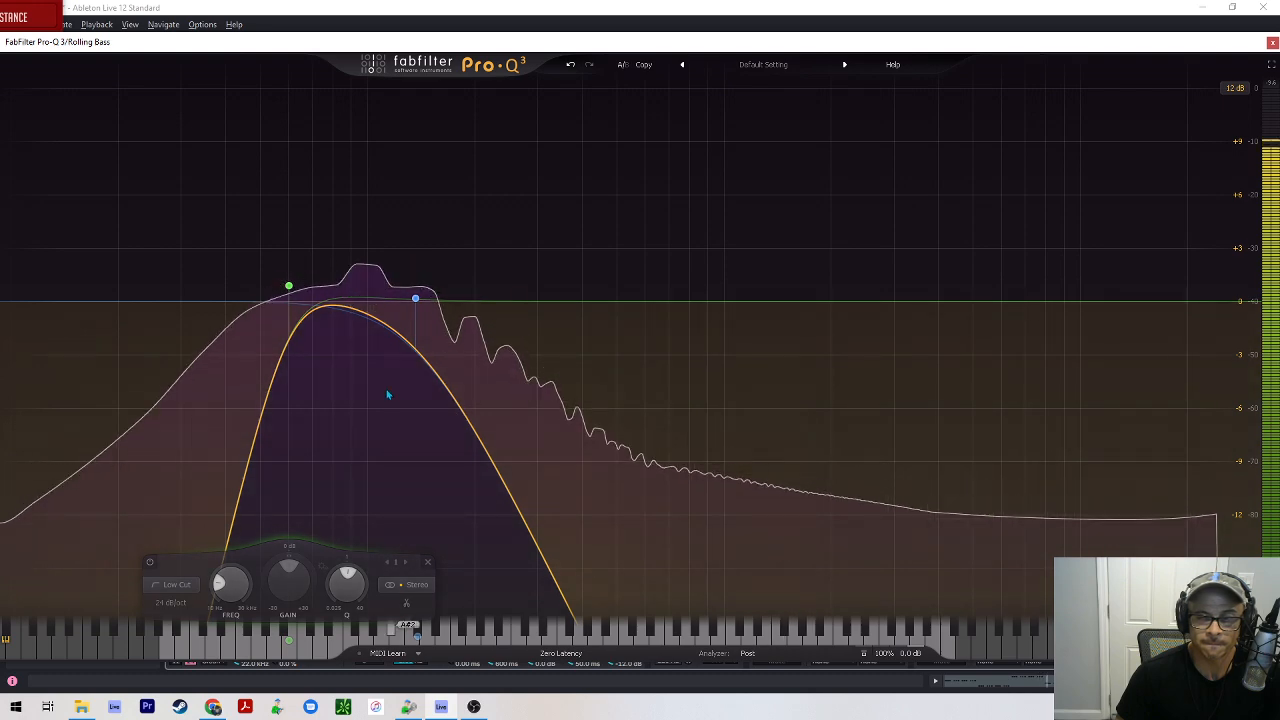
left_click_drag(288, 286, 341, 288)
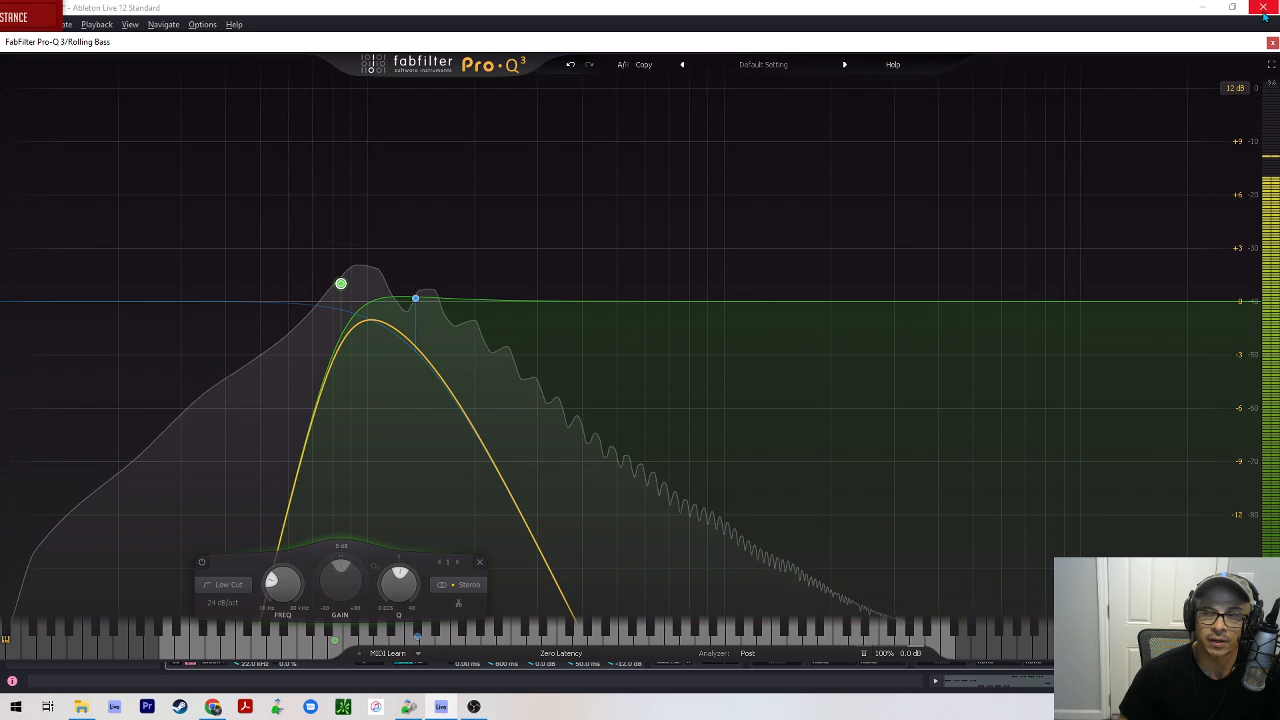
left_click(1272, 42)
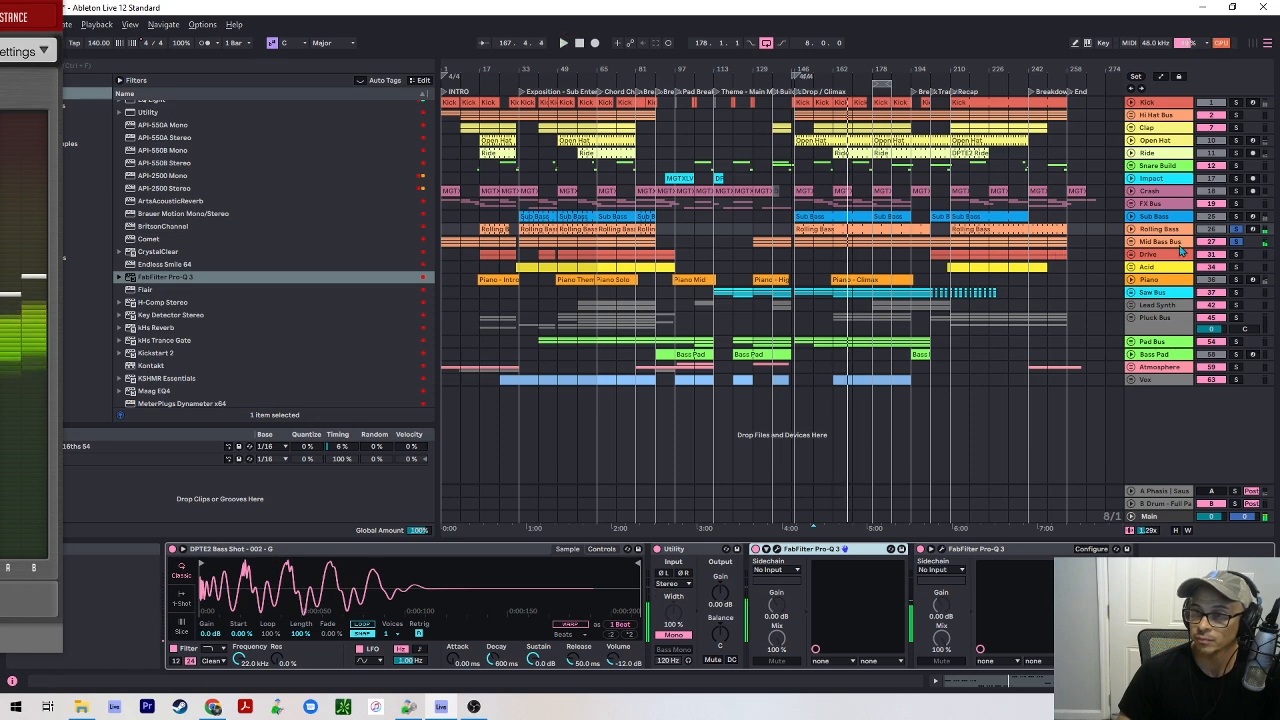
- Open the Pro-Q 3 low cut on the Mid Bass Bus, check it during playback, and close the EQ
left_click(1163, 243)
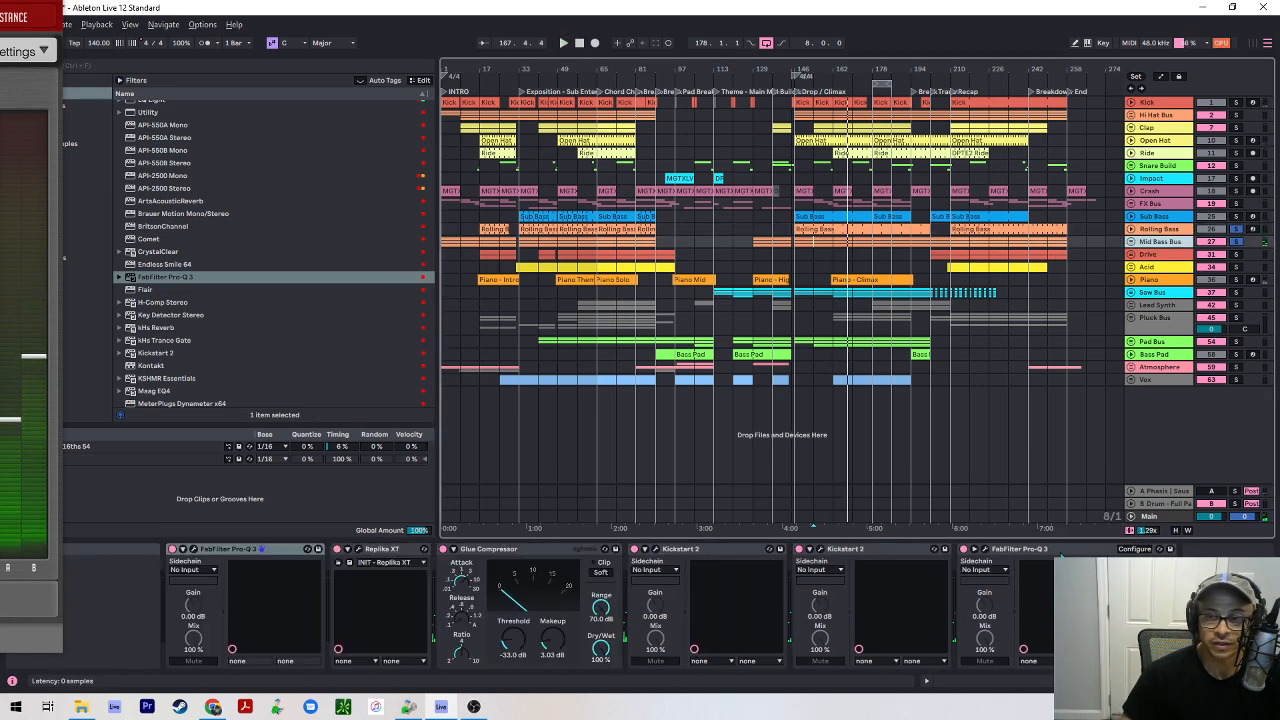
left_click(986, 552)
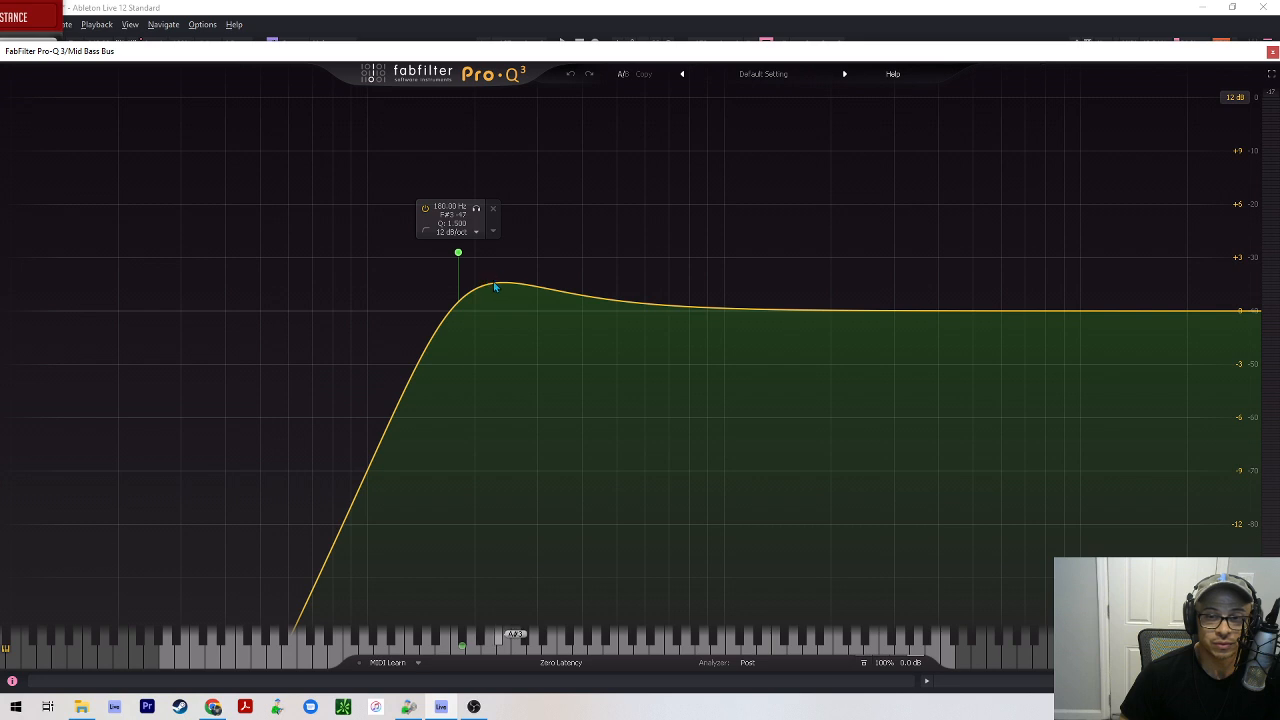
key("space")
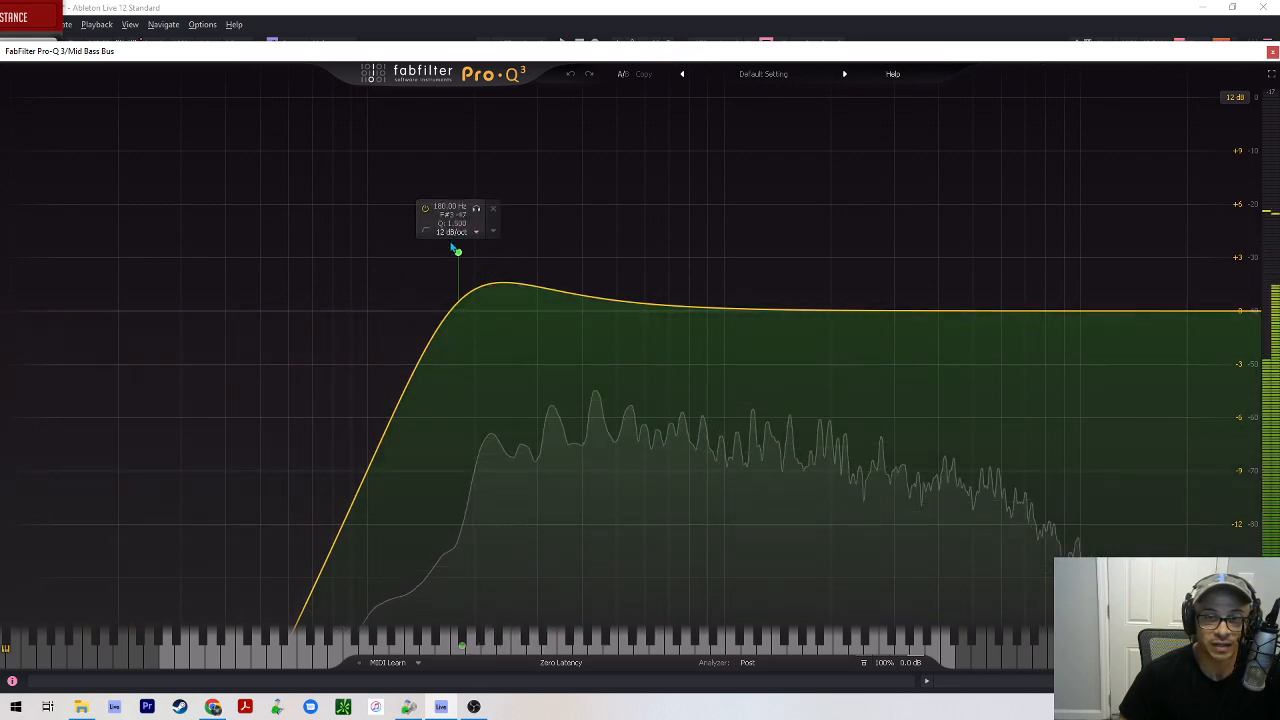
key("space")
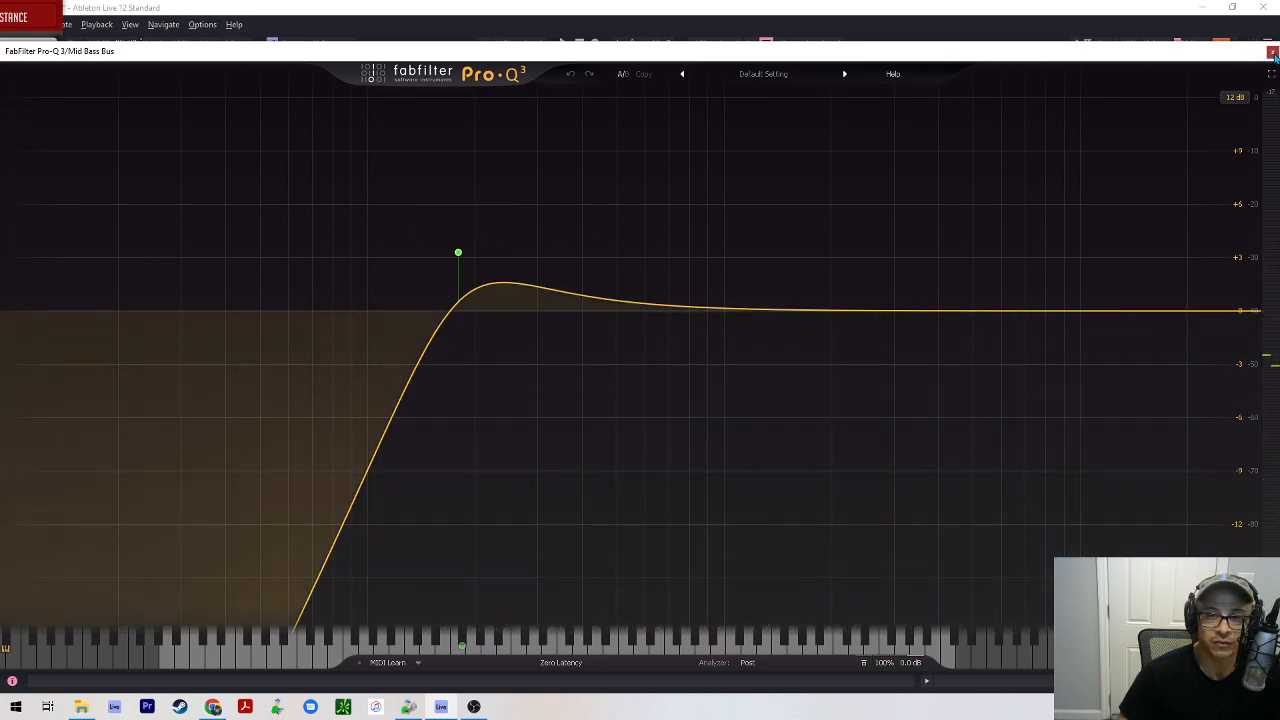
left_click(1272, 52)
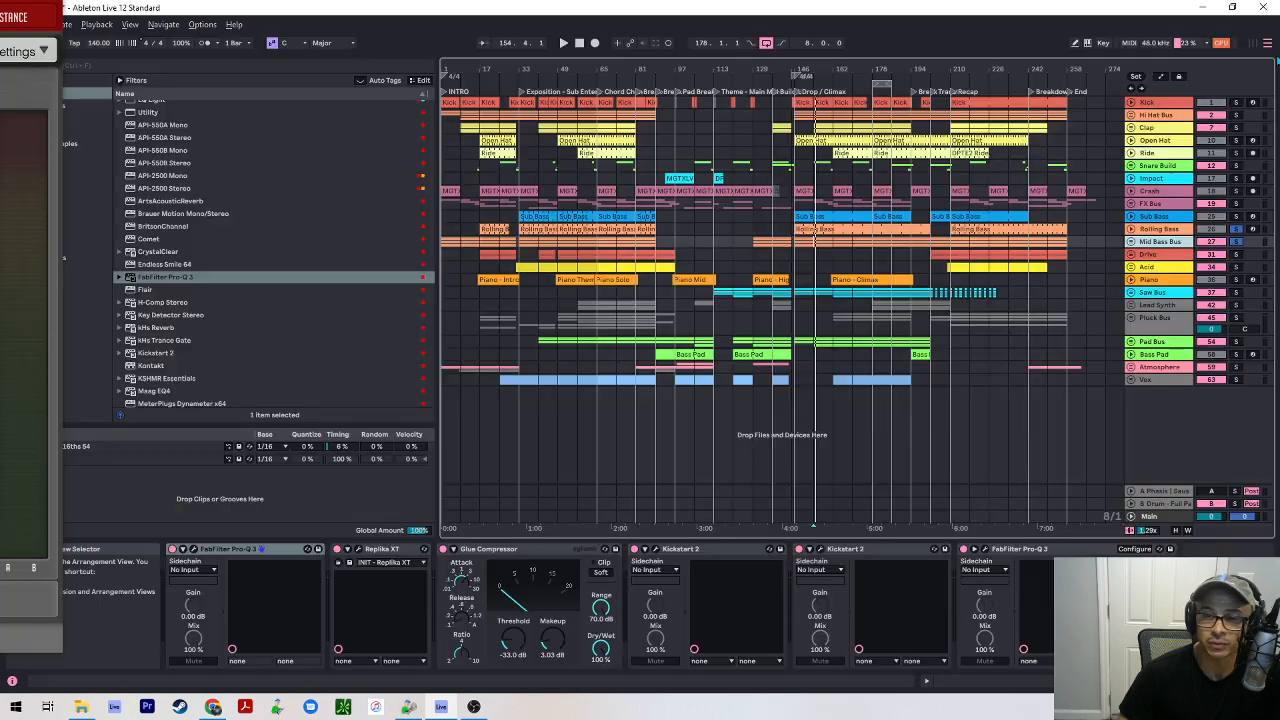
- Play the Rolling Bass and Mid Bass Bus together, and add the Kick to the soloed tracks
key("space")
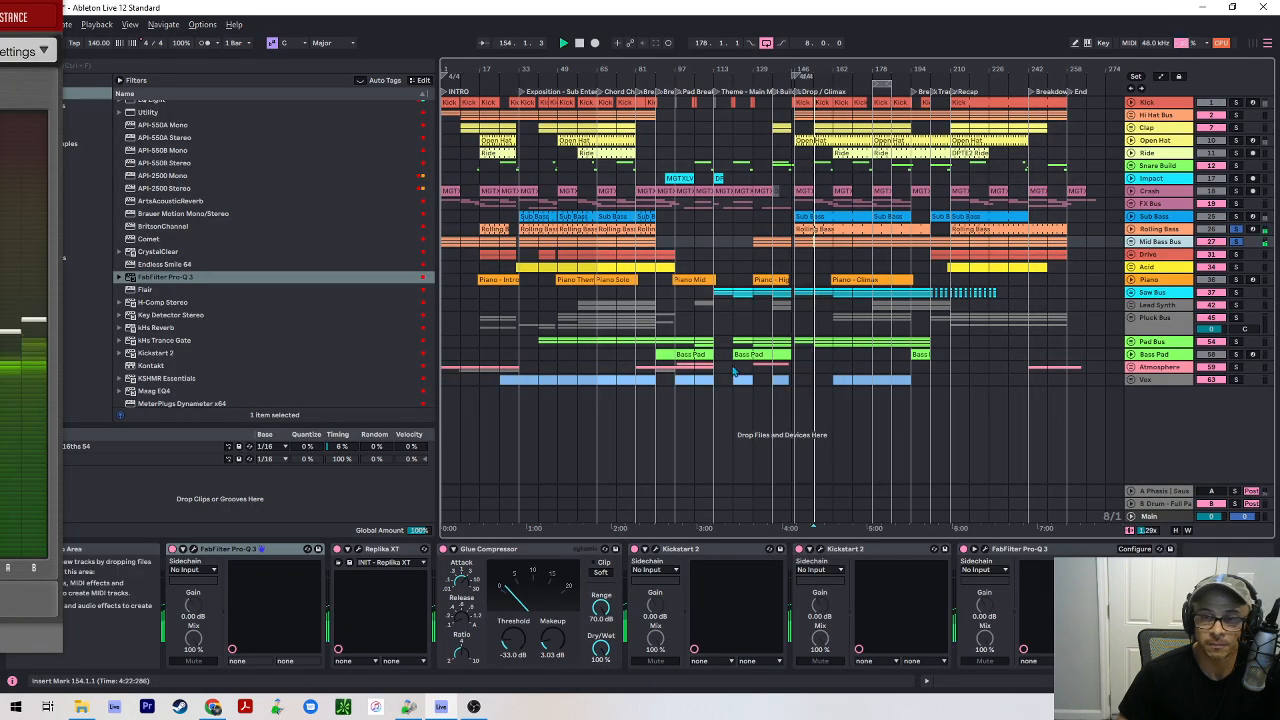
left_click(1238, 256)
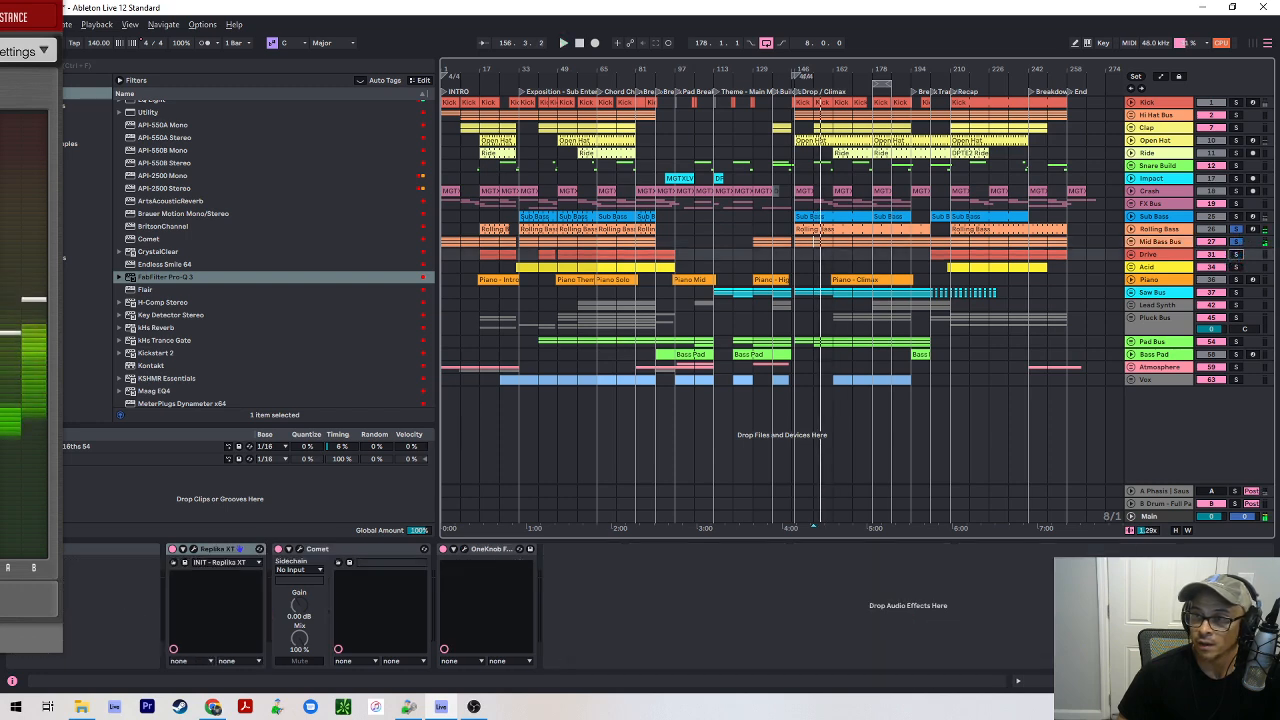
left_click(1237, 103)
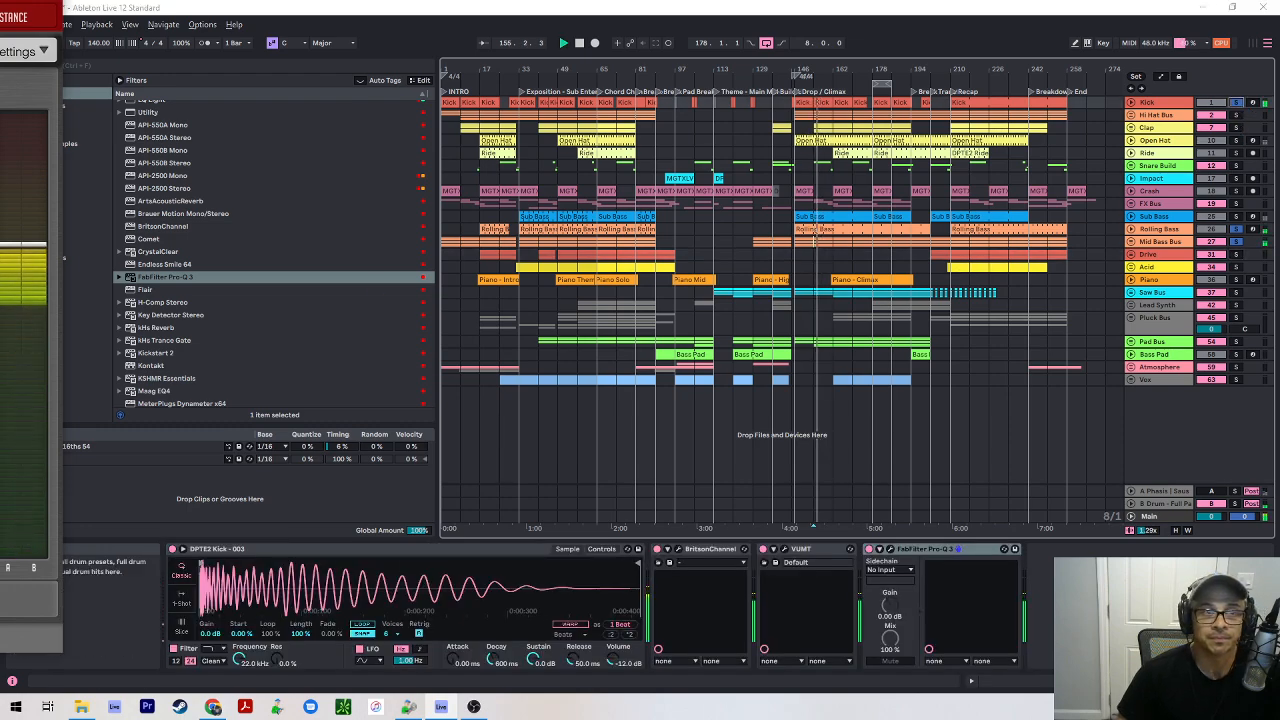
- Bring the SPAN window back into view and examine the spectrum of the Kick soloed alone during playback
left_click_drag(0, 8, 827, 5)
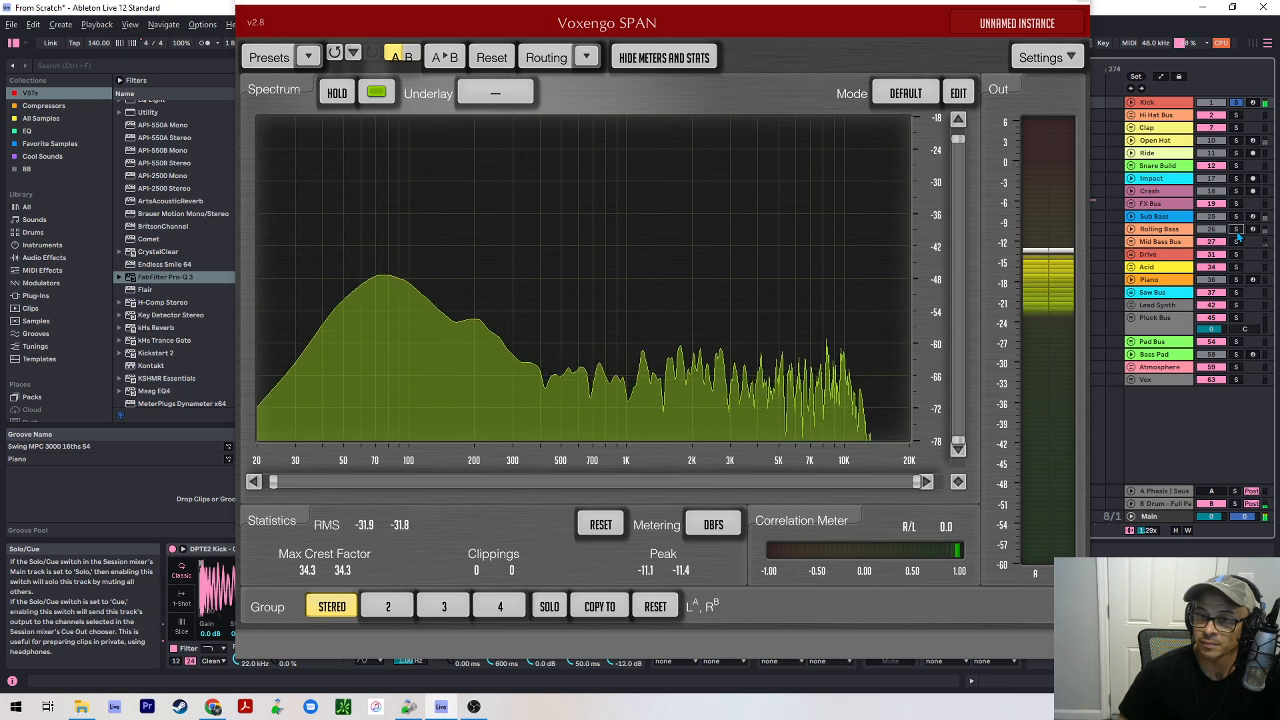
key("space")
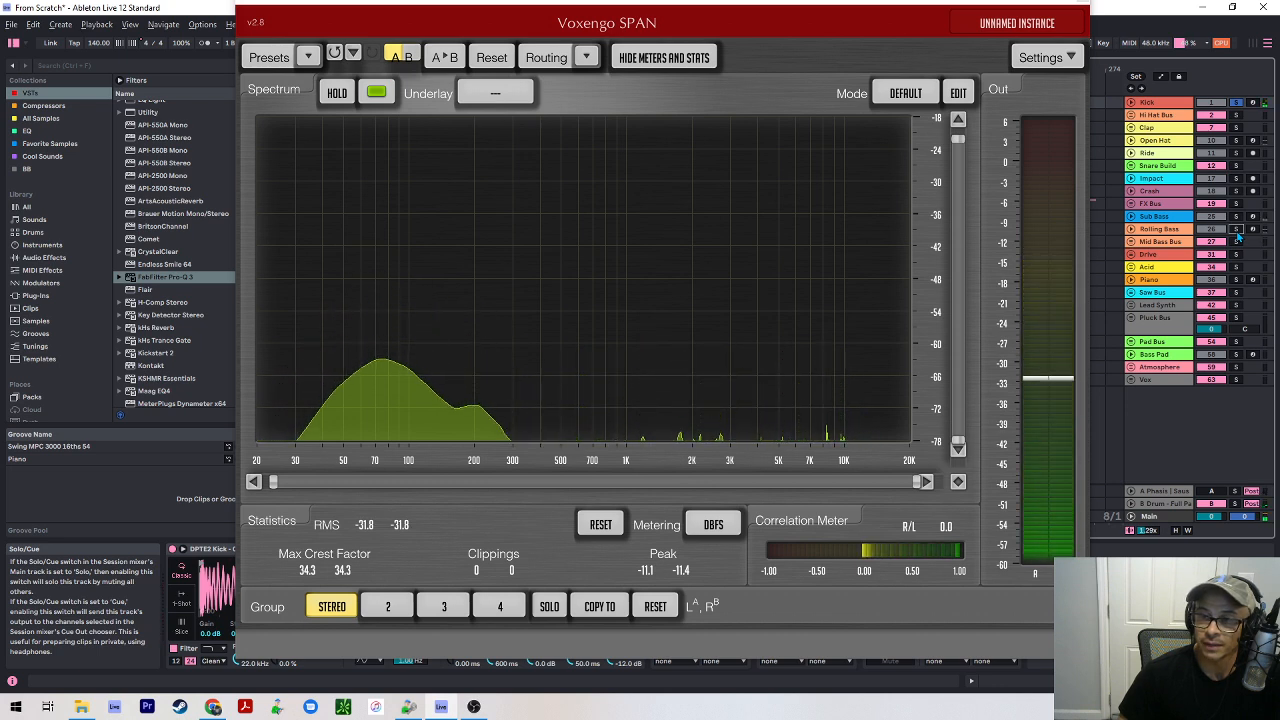
key("space")
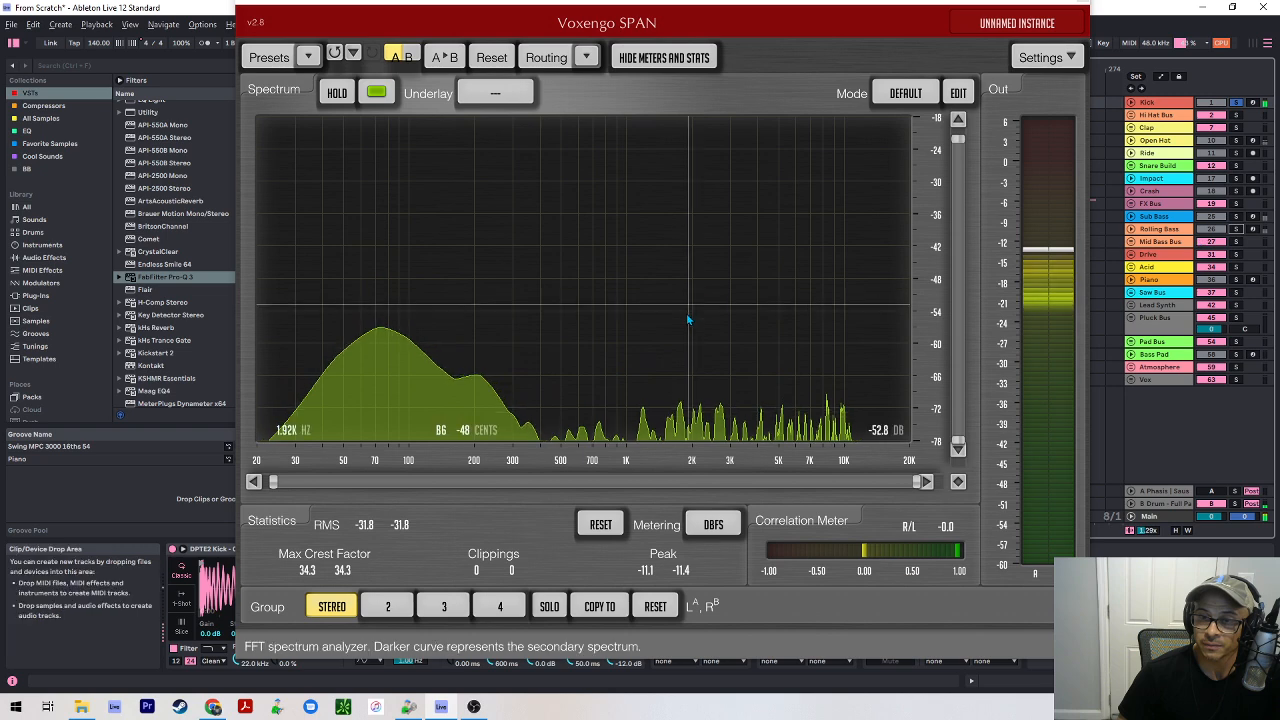
key("space")
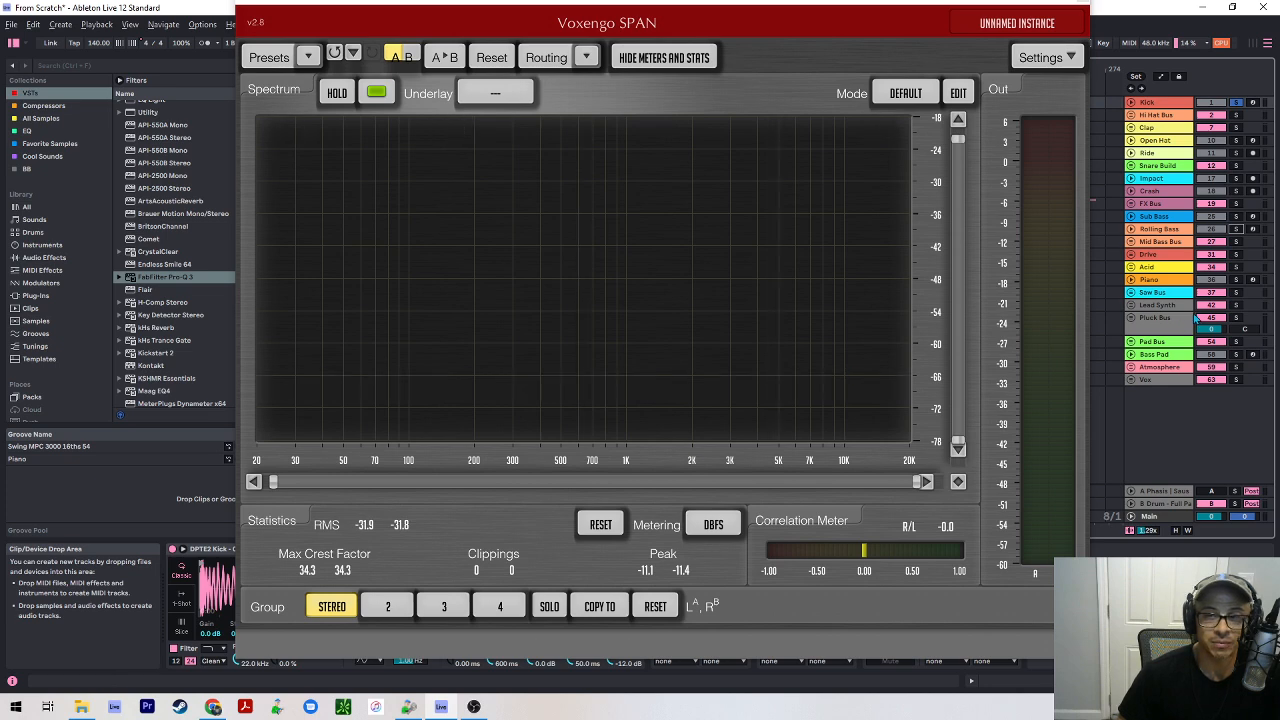
- Compare the Kick in SPAN alone and with the Rolling Bass and Mid Bass Bus, and add the Sub Bass to the solo
left_click(1236, 229)
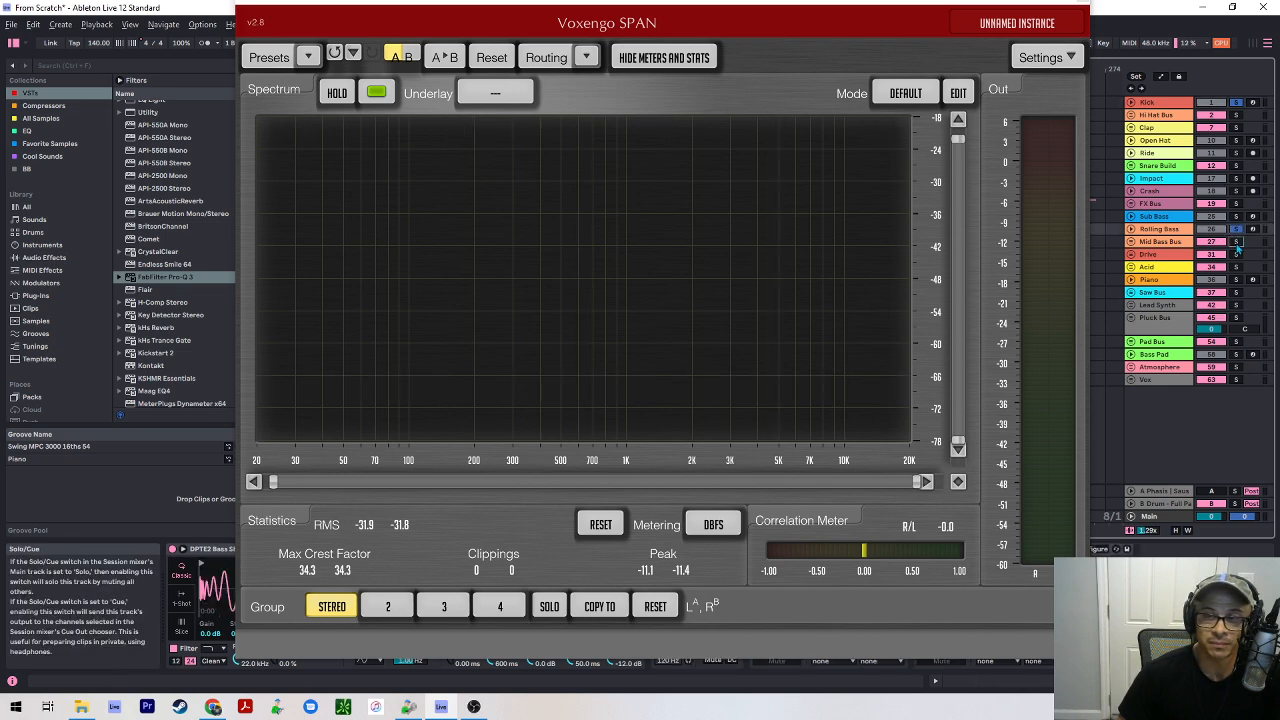
left_click(1236, 241)
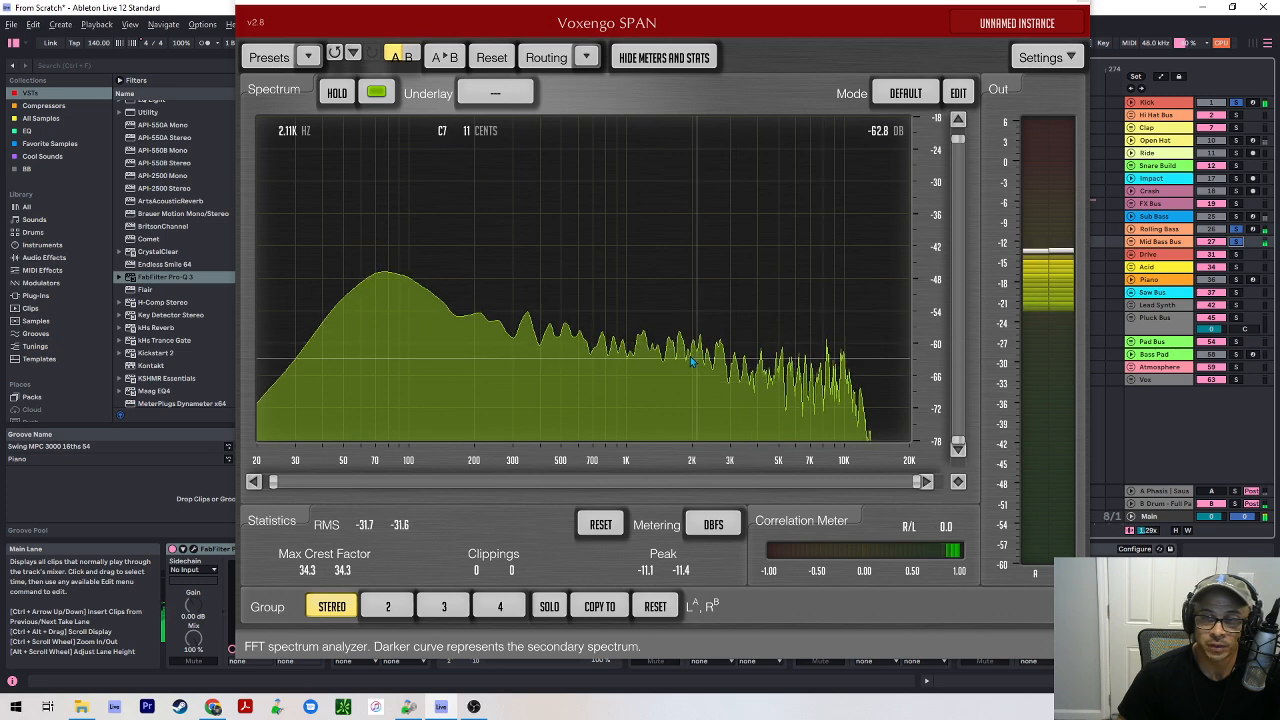
left_click(1237, 229)
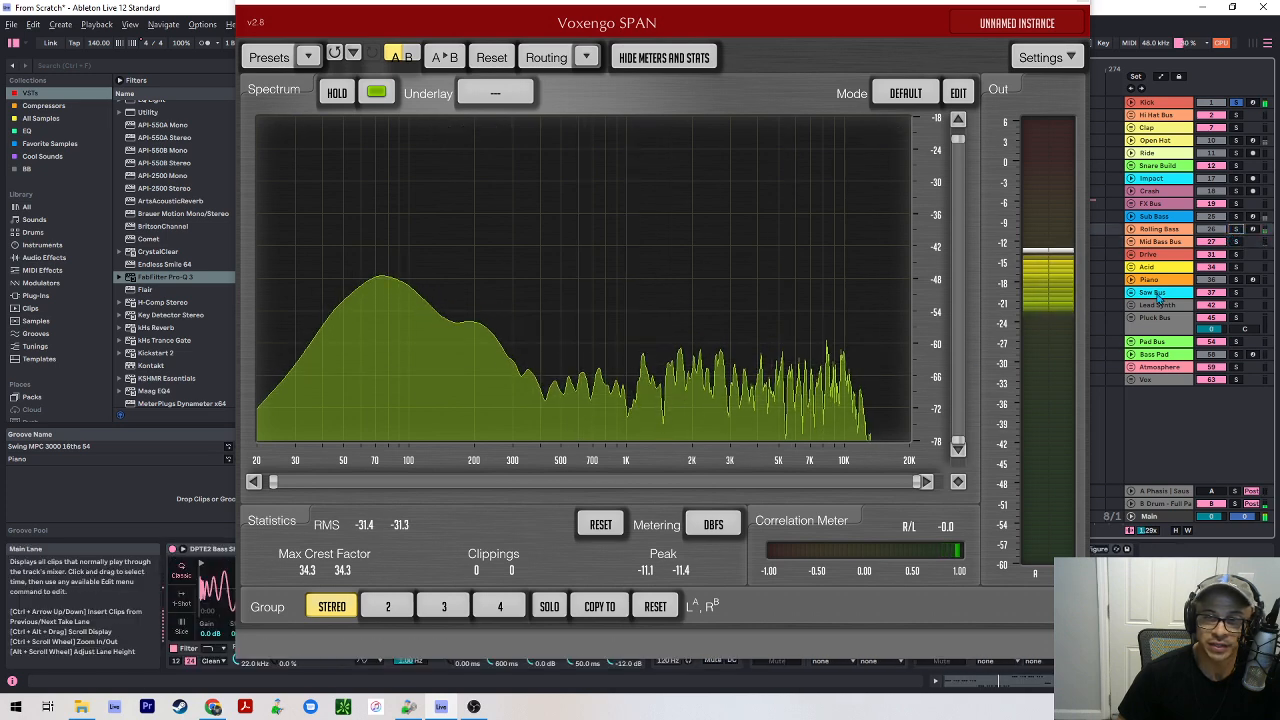
left_click(1237, 243, "ctrl")
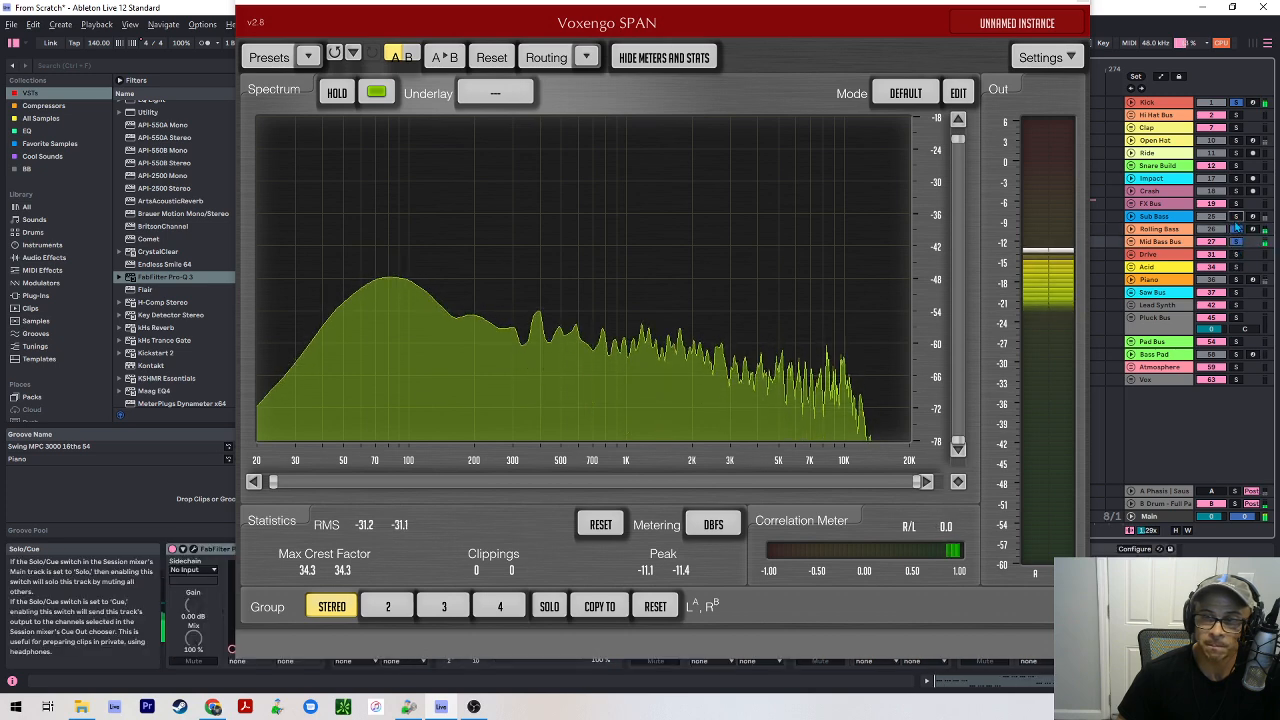
left_click(1237, 218, "ctrl")
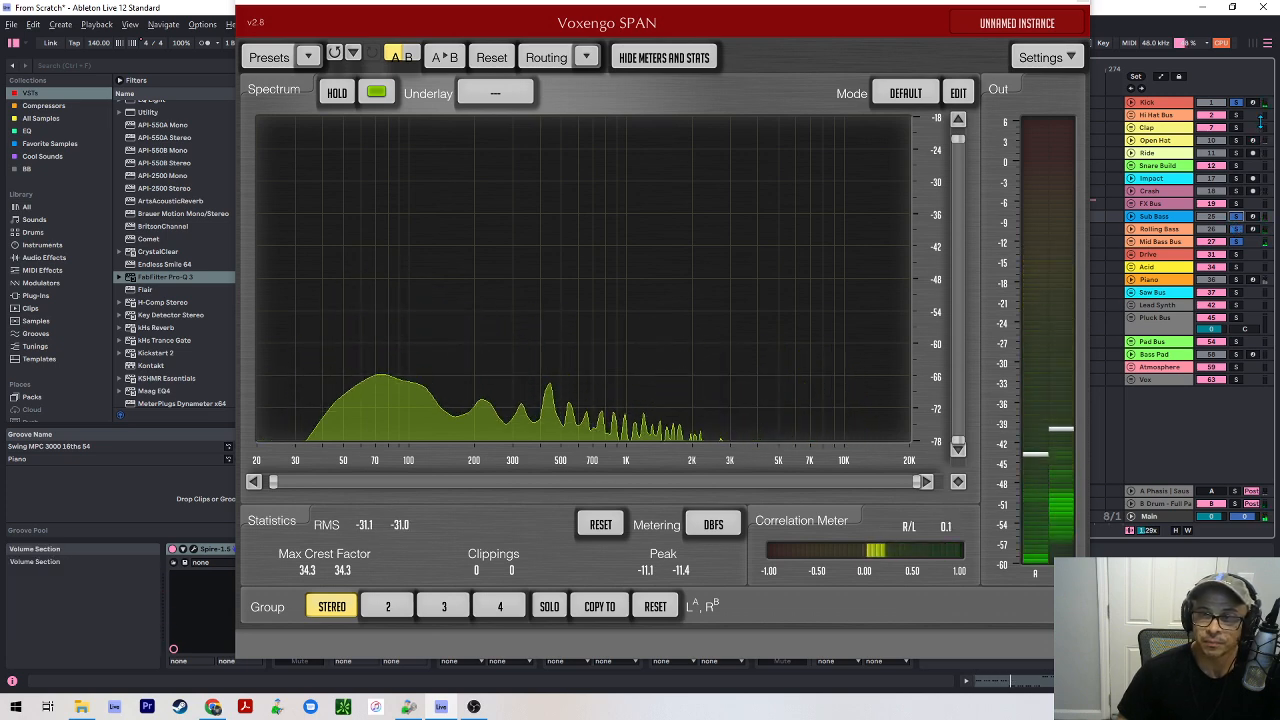
- Put the SPAN window away, switch to Session View, and check the peak levels of the bass channels during playback
left_click(1078, 2)
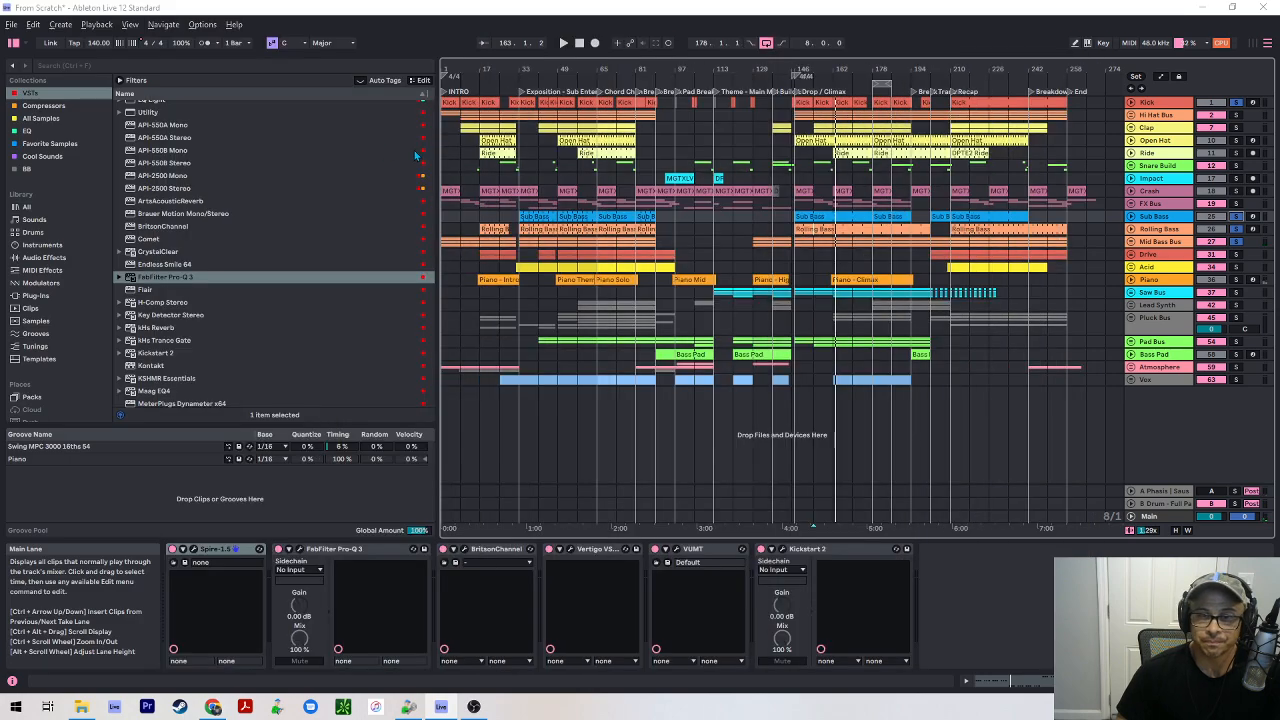
key("Tab")
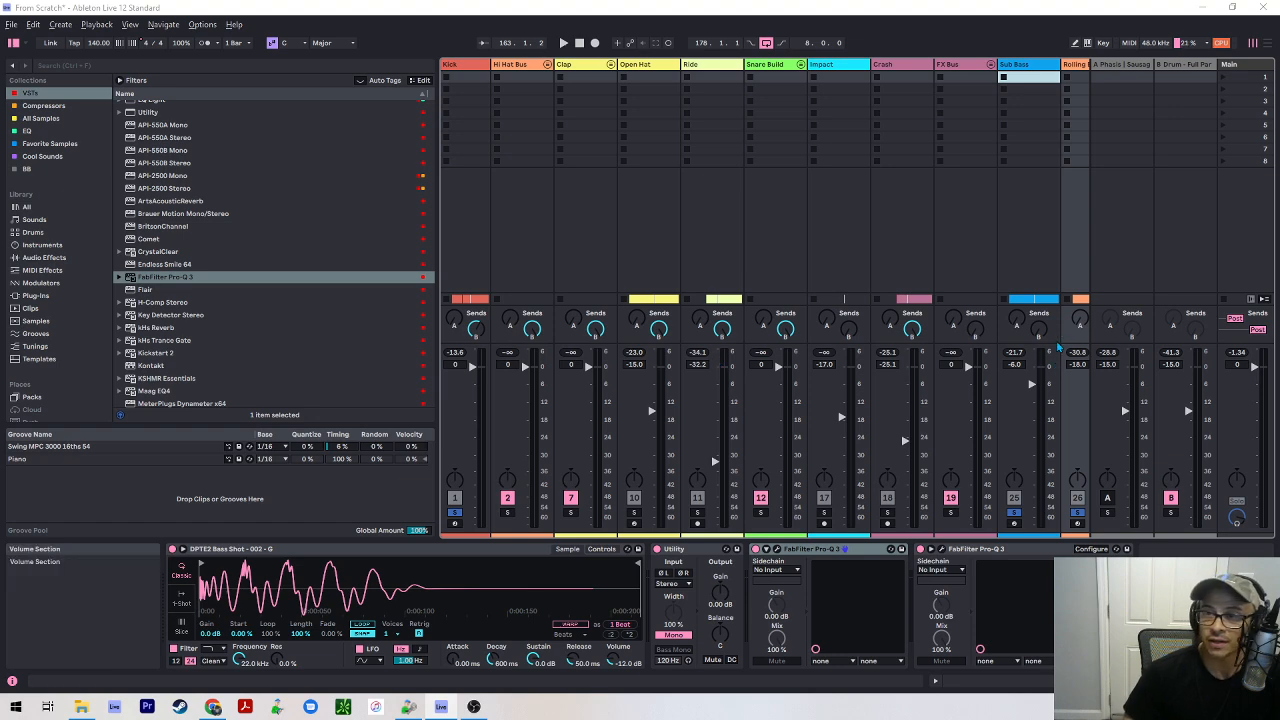
scroll(1070, 368, "right", 2)
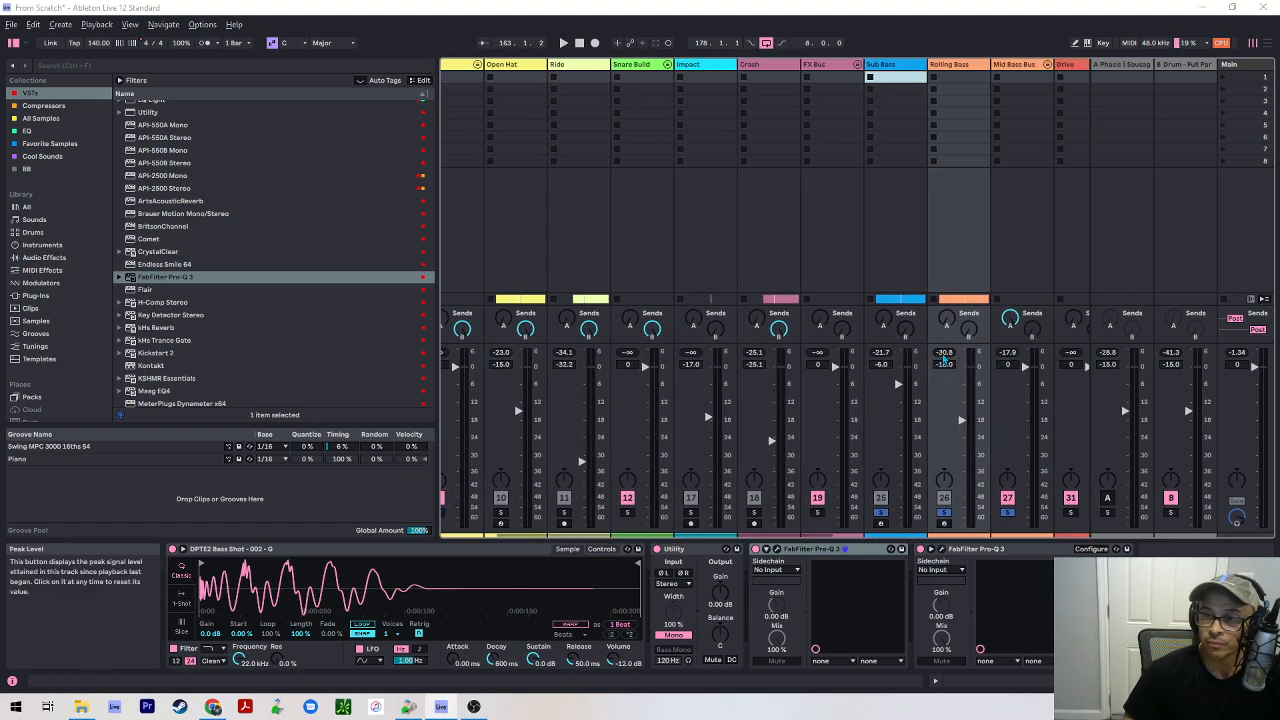
scroll(951, 358, "right", 3)
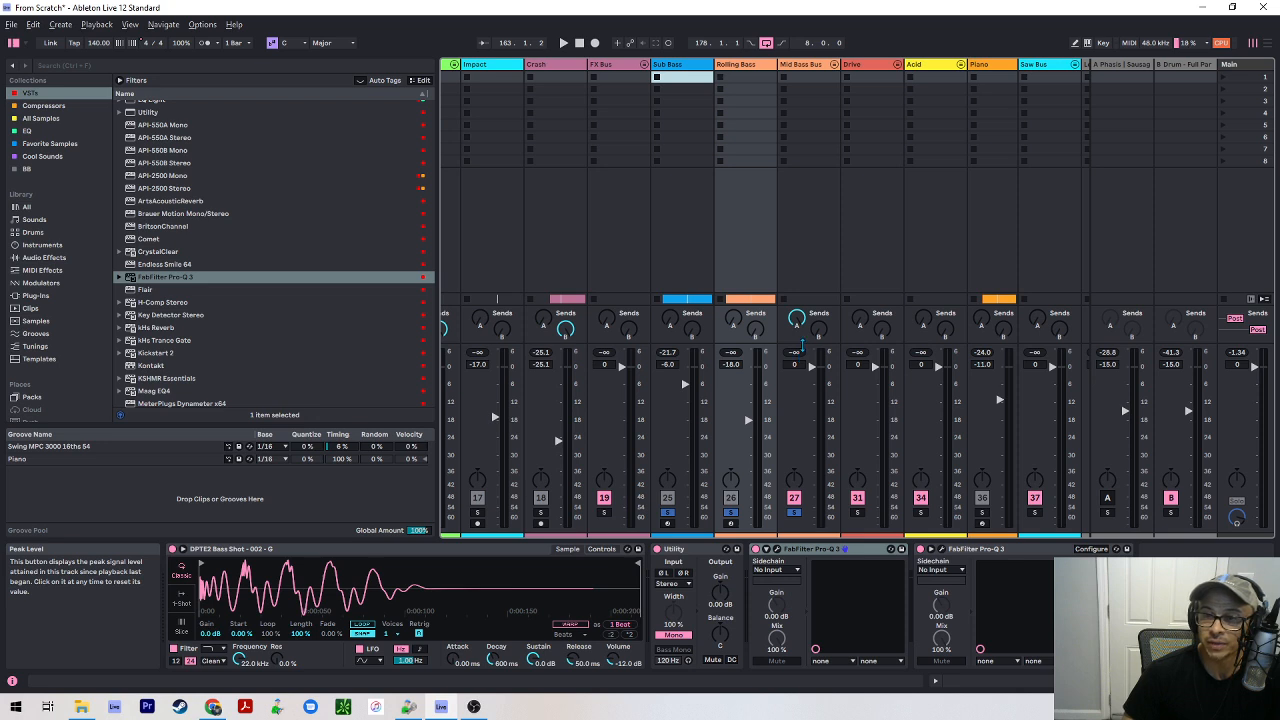
key("space")
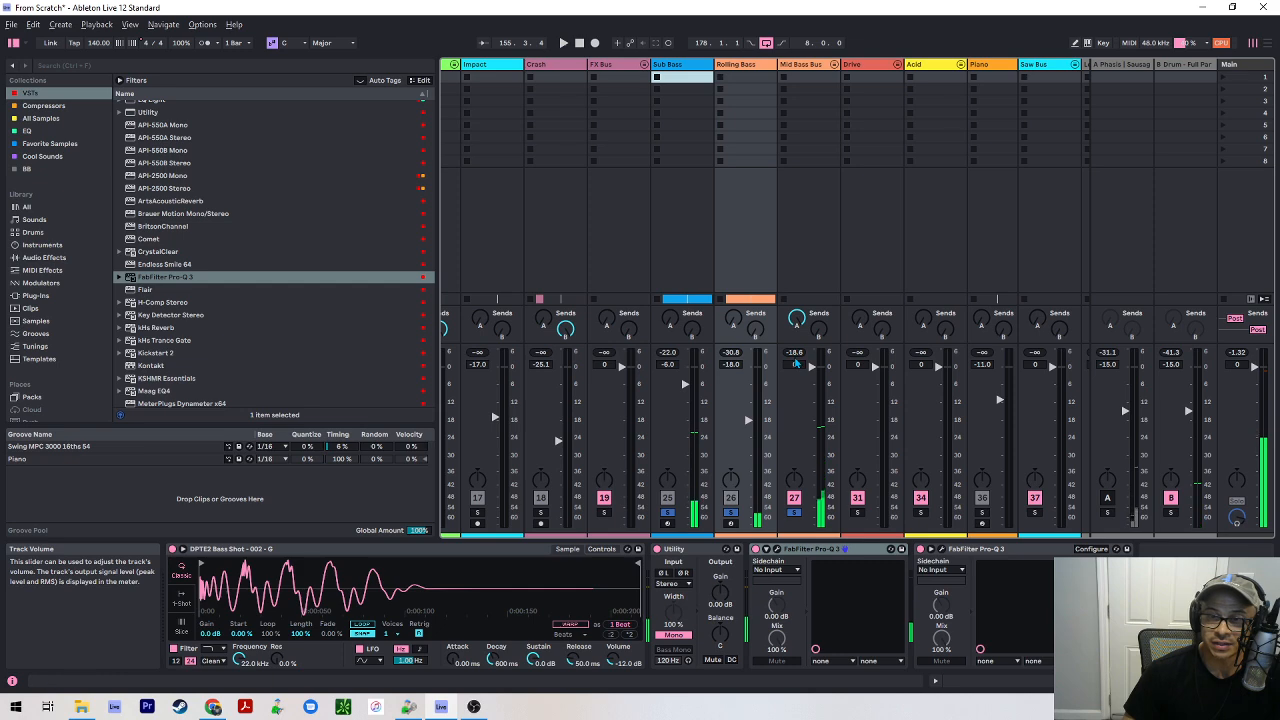
- Solo the Hi Hat Bus and Open Hat together with the Kick and bass tracks during playback
scroll(796, 363, "left", 6)
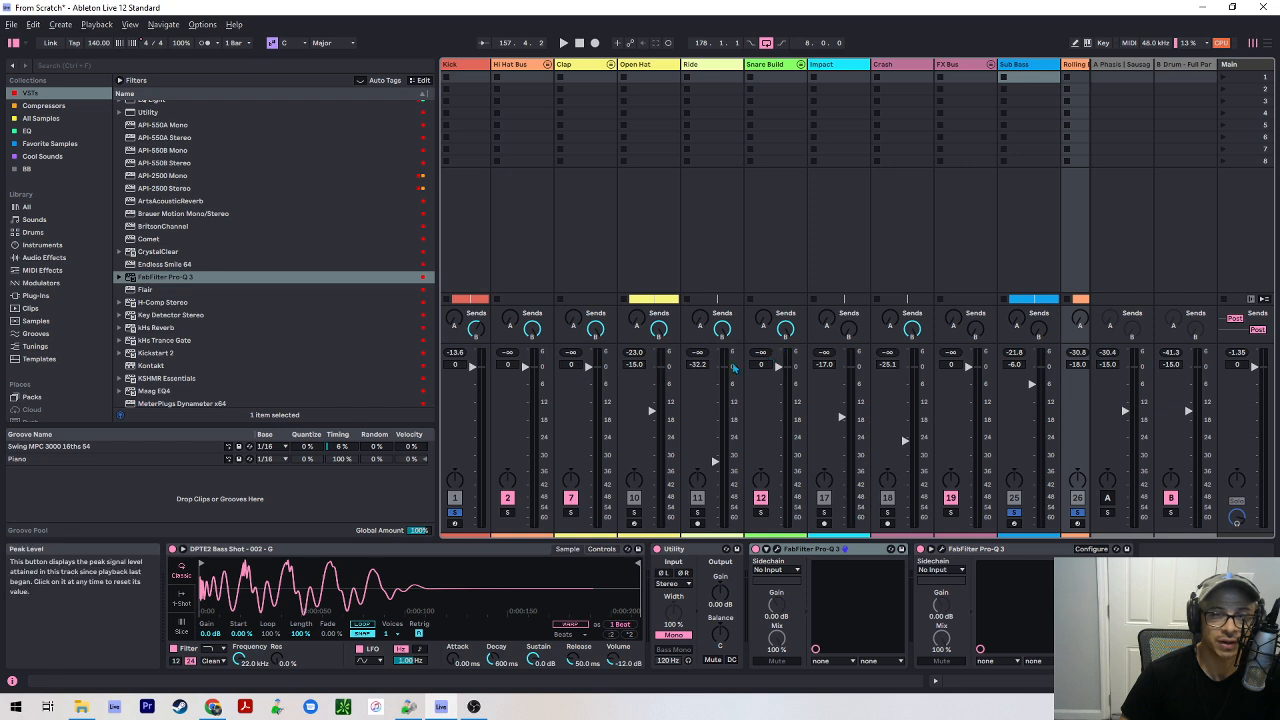
left_click(525, 500)
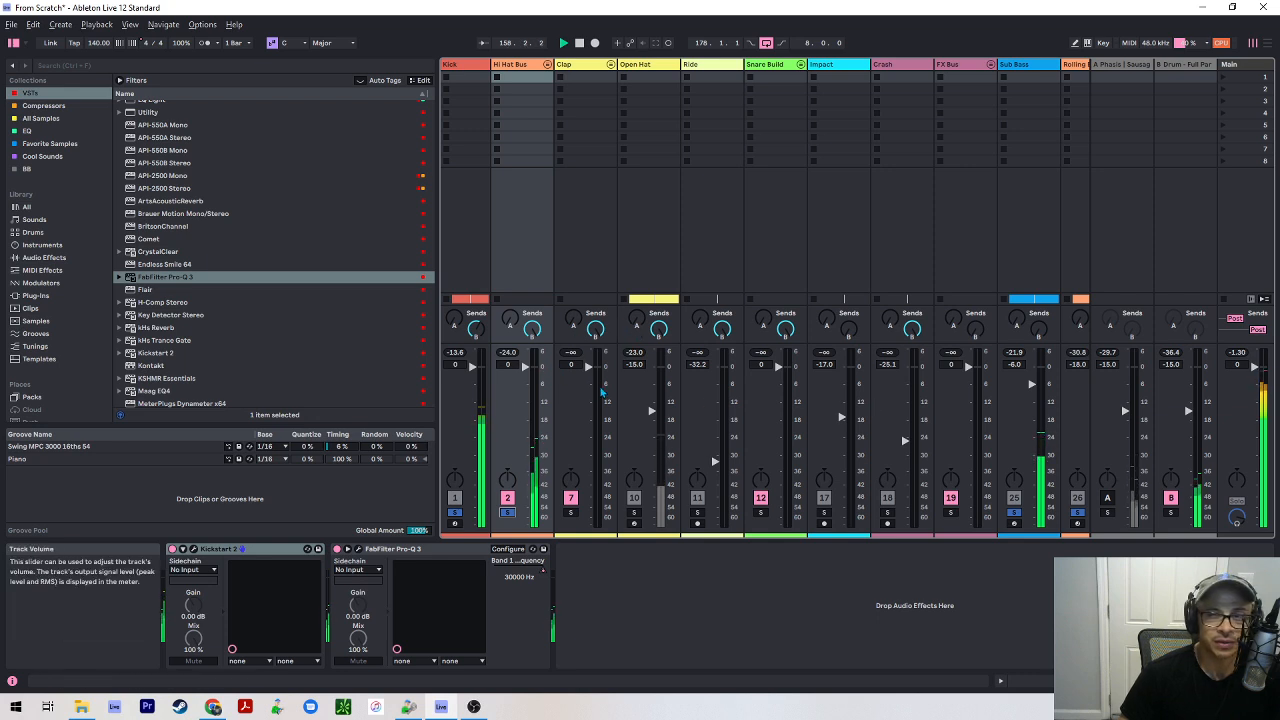
left_click(636, 520)
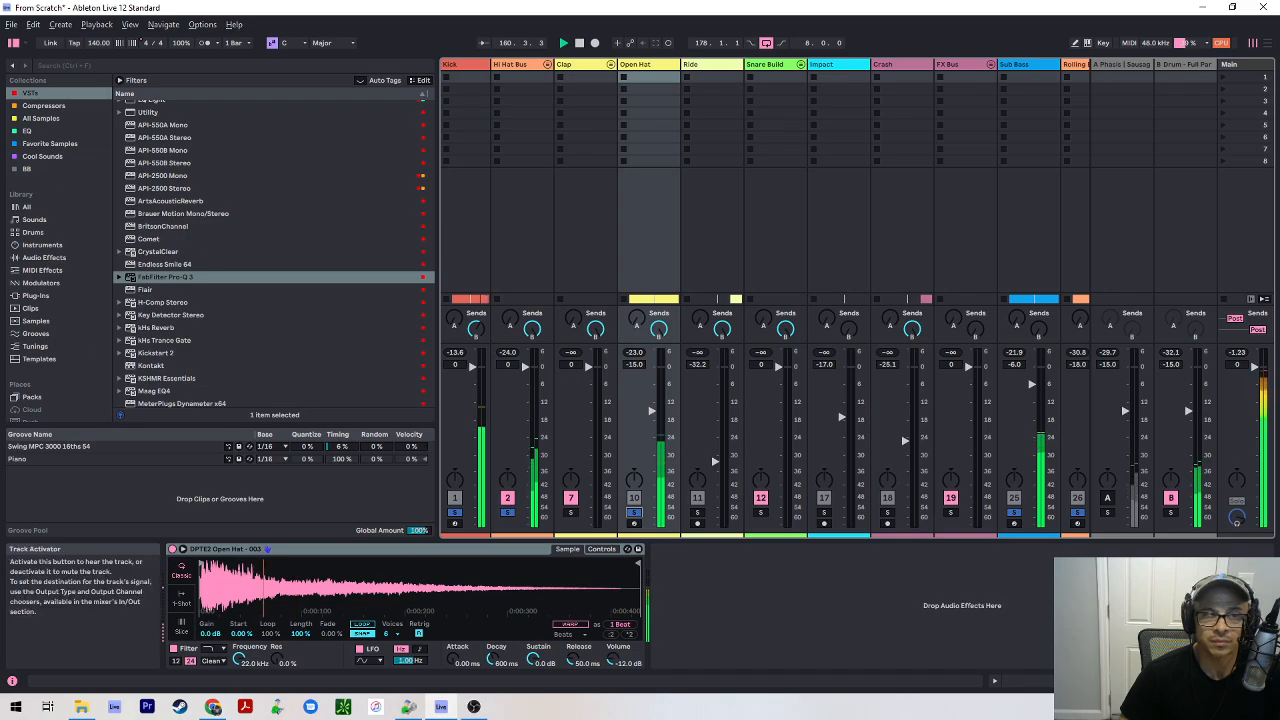
- Bring the SPAN window over the mixer, examine the spectrum of the combined kick, bass and hats, and stop playback
left_click_drag(0, 0, 1247, 6)
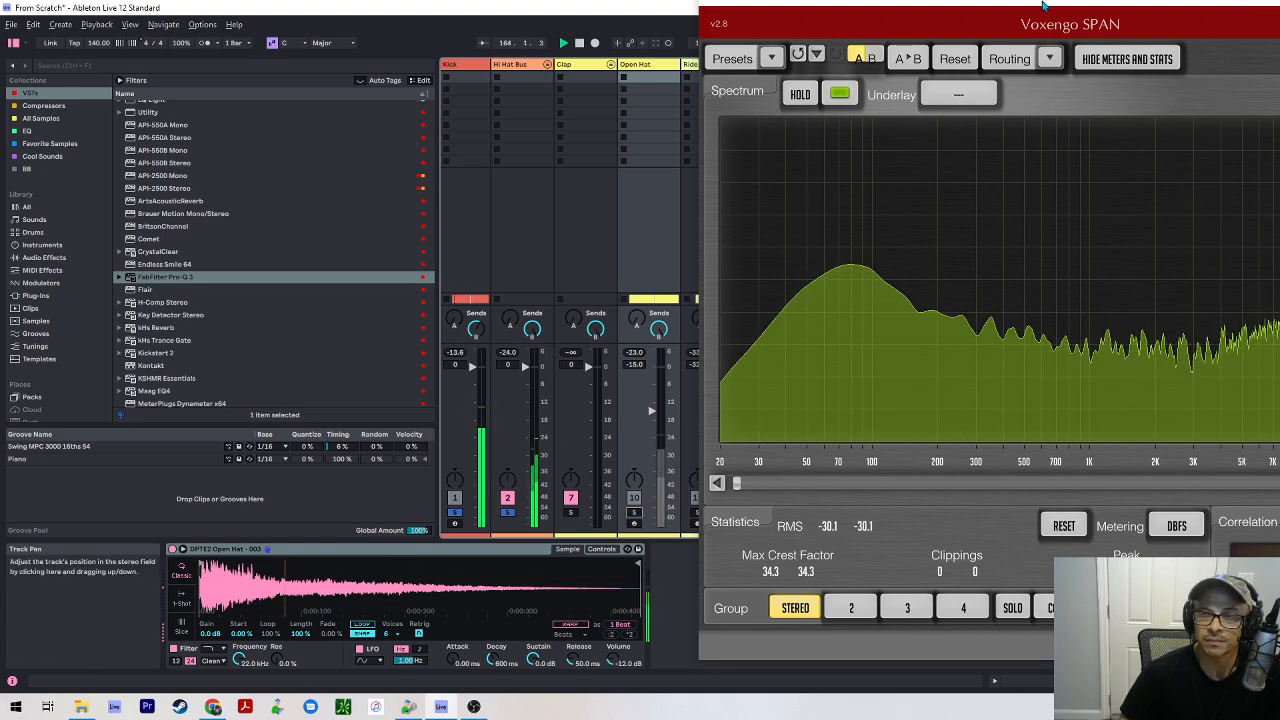
left_click_drag(1043, 5, 802, 5)
left_click_drag(873, 7, 1070, 28)
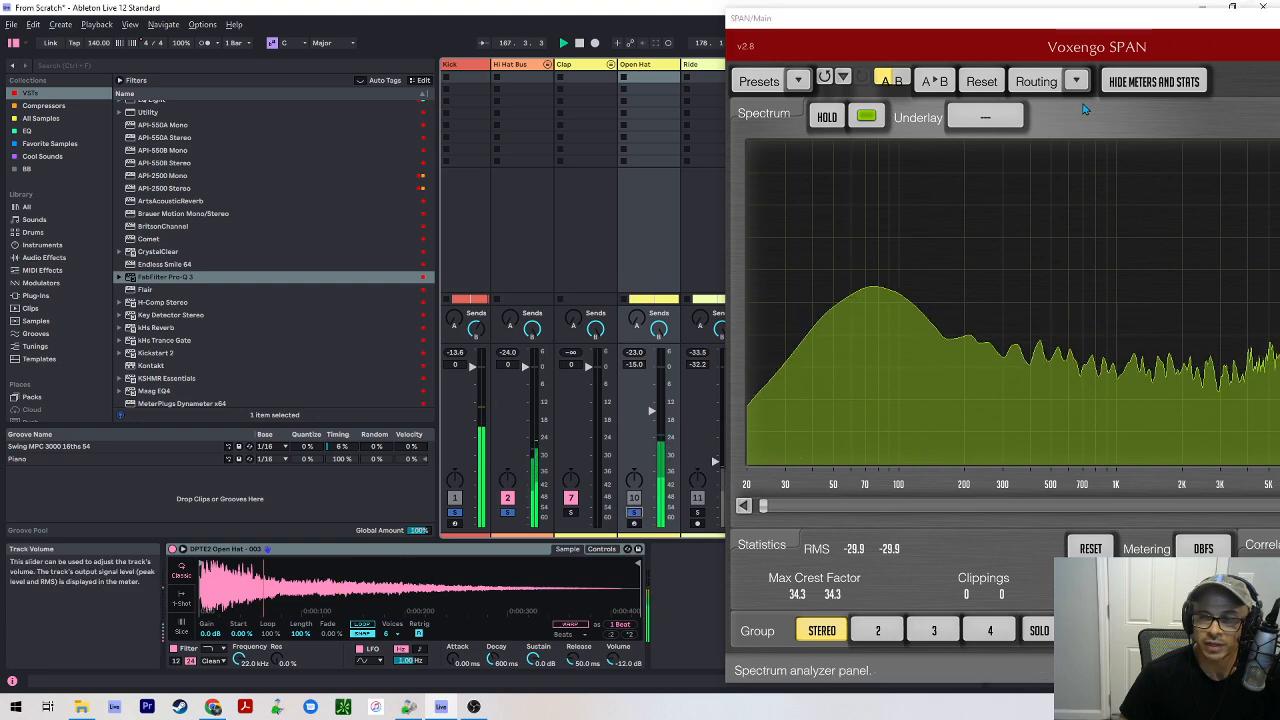
left_click_drag(1118, 17, 642, 5)
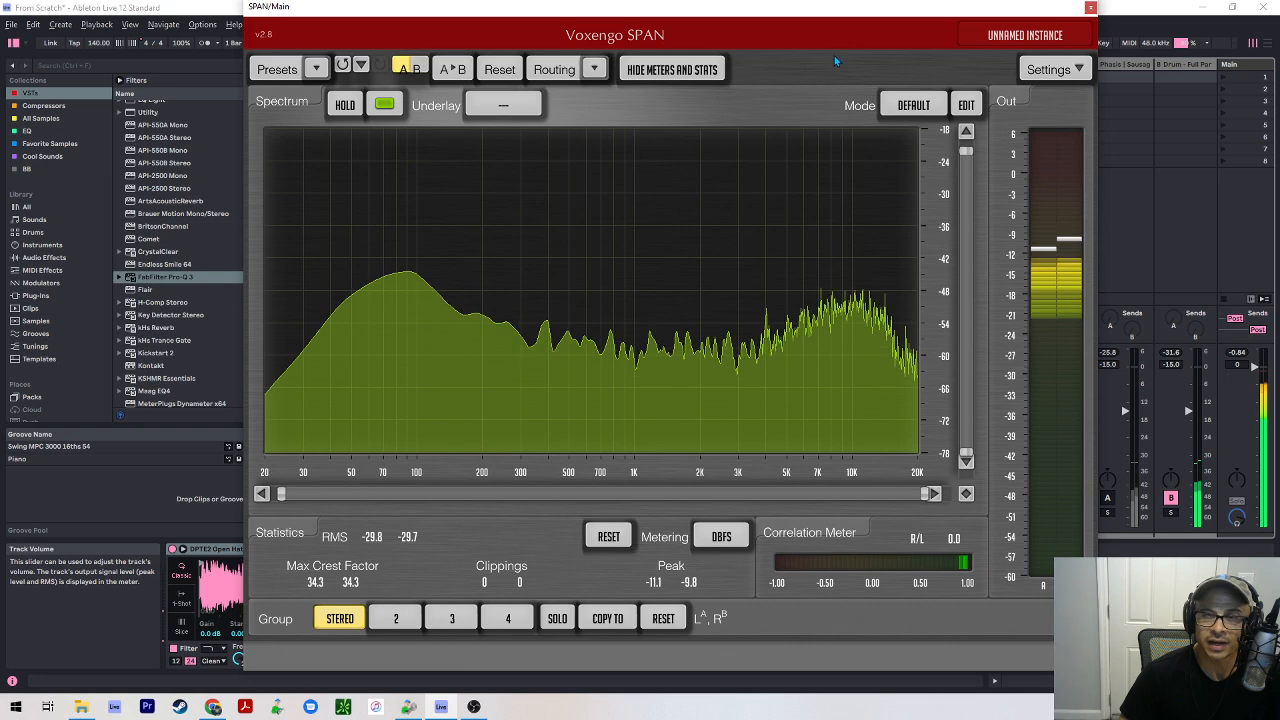
key("space")
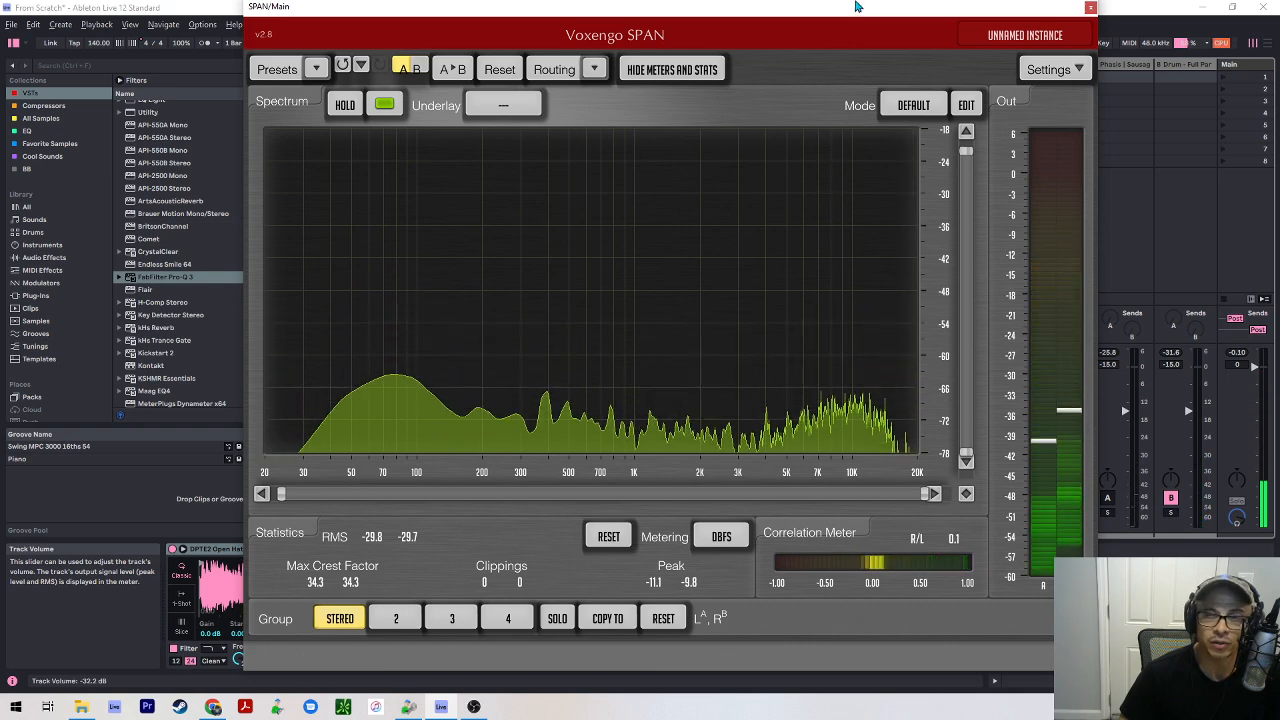
- Solo only the Kick, and place the SPAN window beside its mixer channel to examine its spectrum during playback
left_click_drag(857, 6, 0, 6)
key("space")
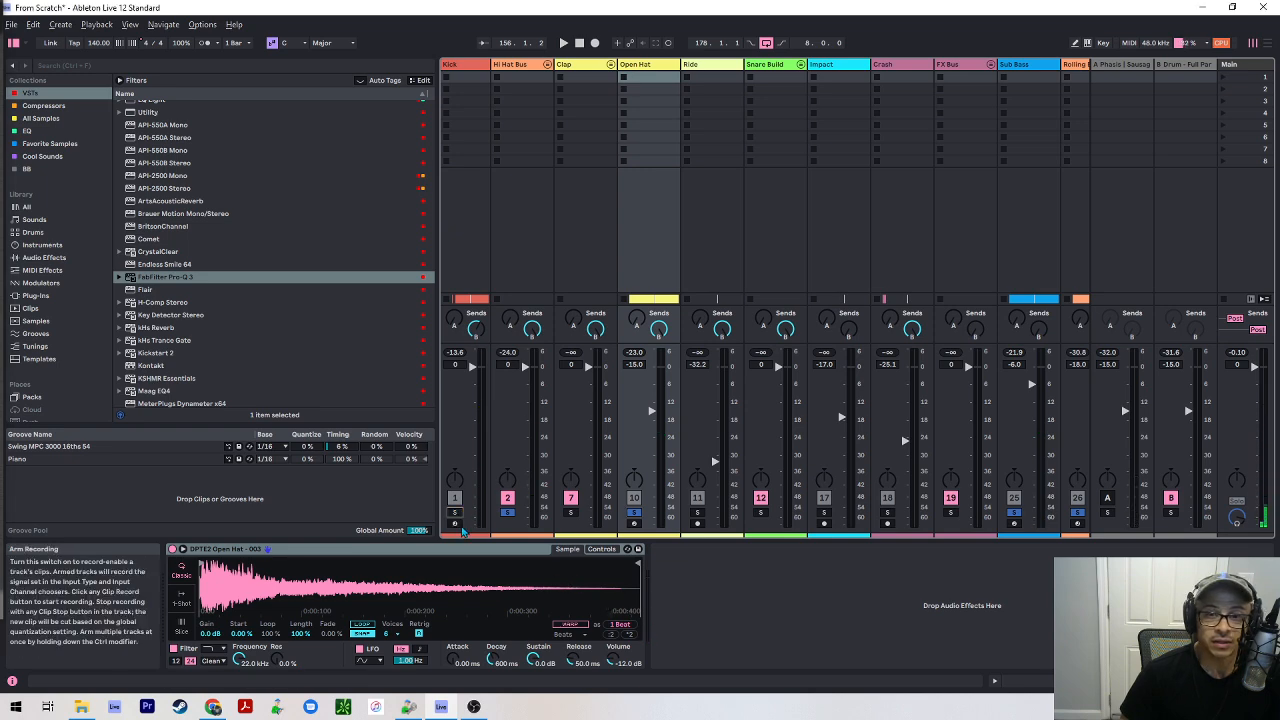
left_click(455, 514)
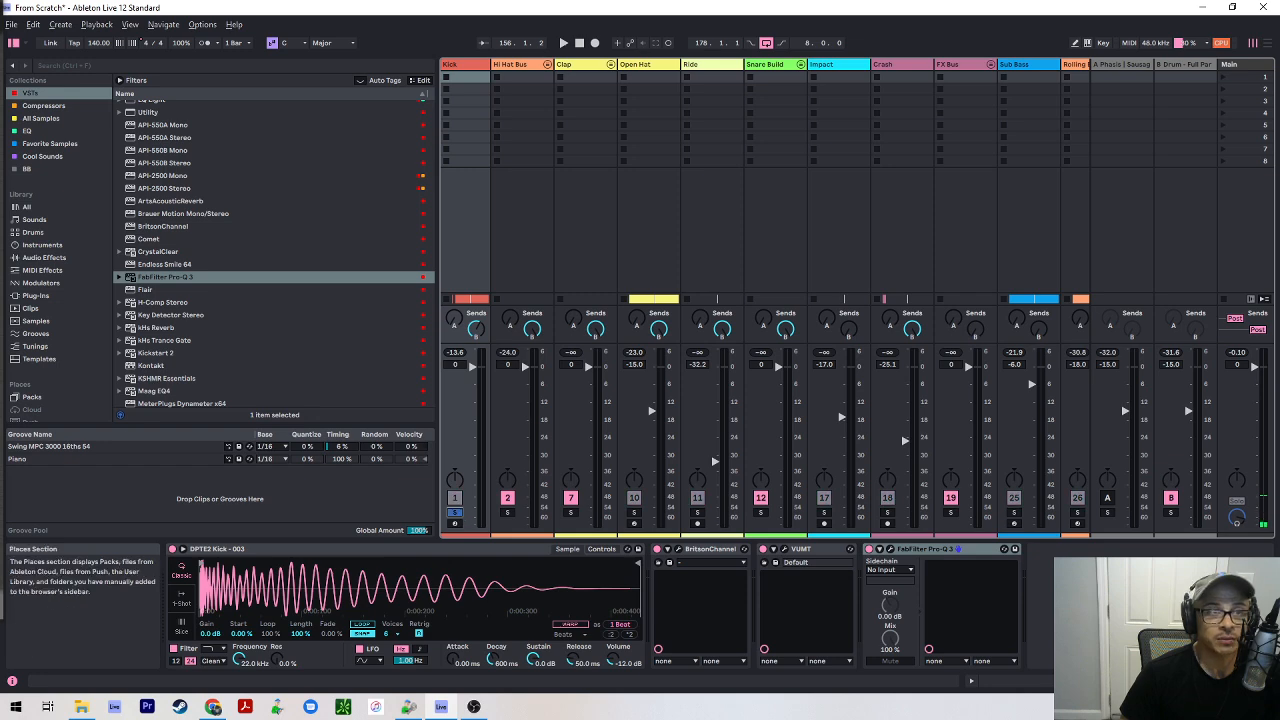
left_click_drag(0, 5, 1146, 7)
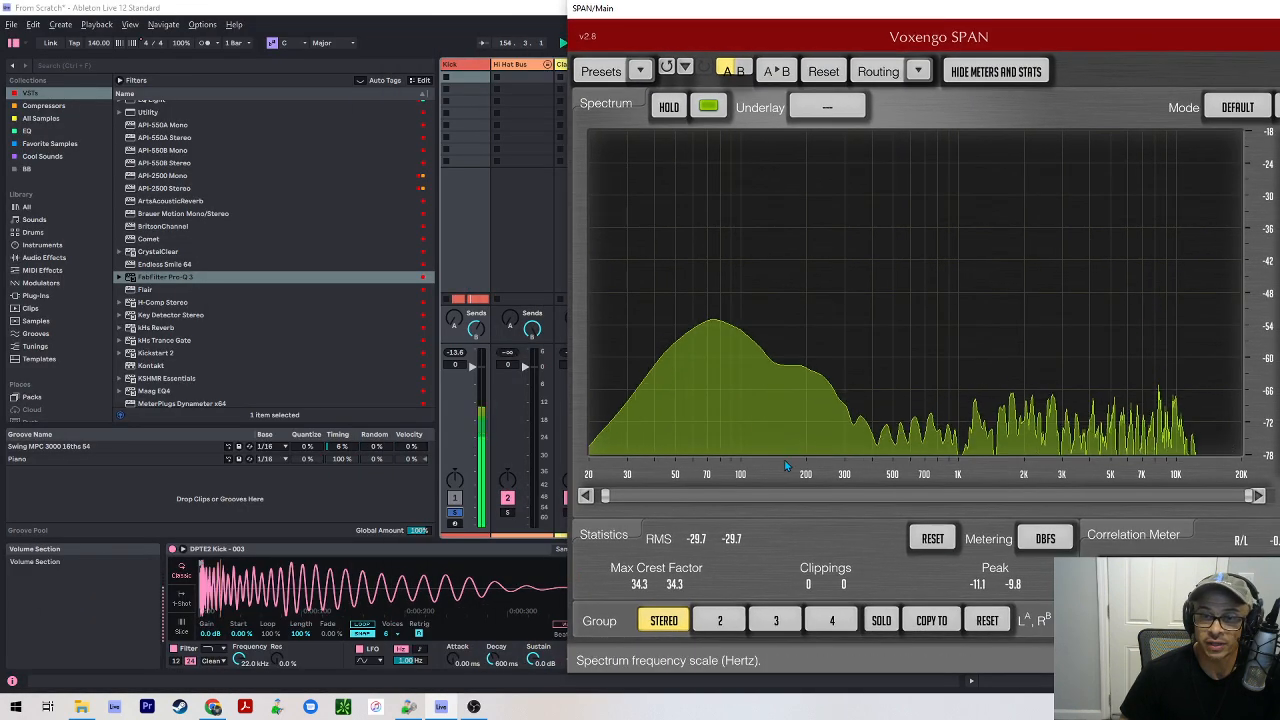
- Add the Hi Hat Bus to the solo, return to the Kick alone, and play it to recheck its spectrum
left_click(507, 512)
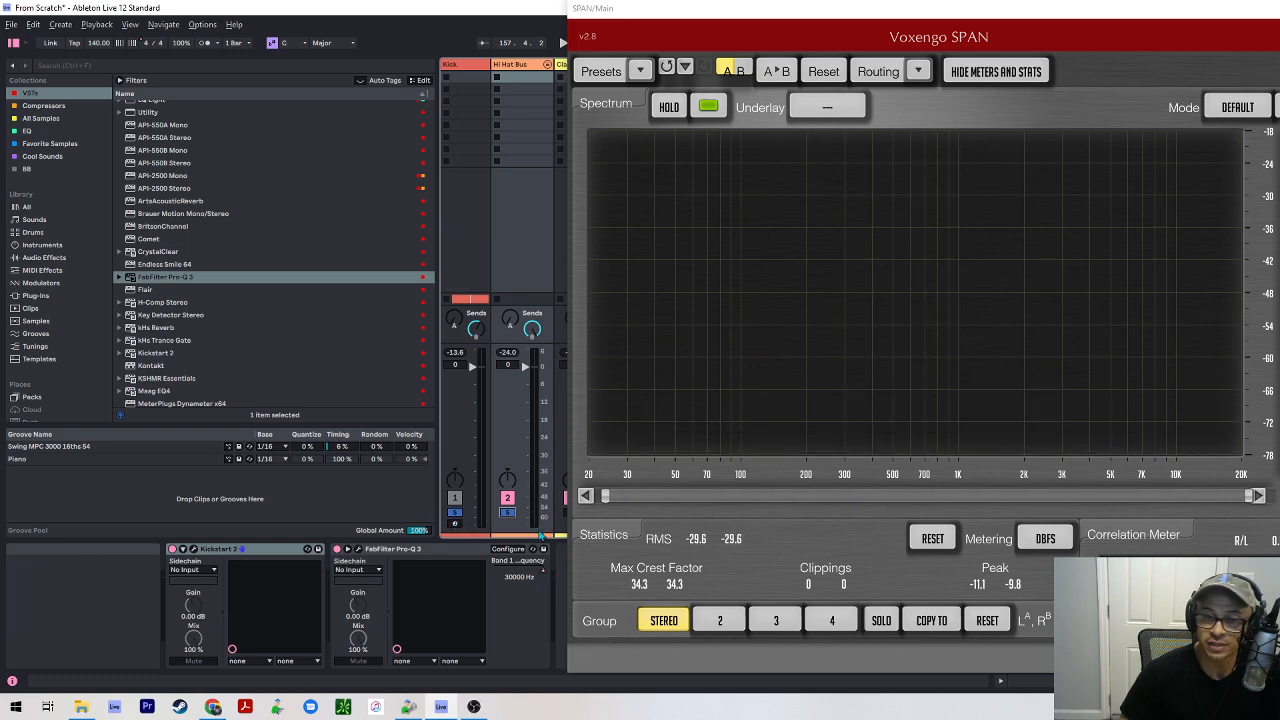
left_click(456, 513)
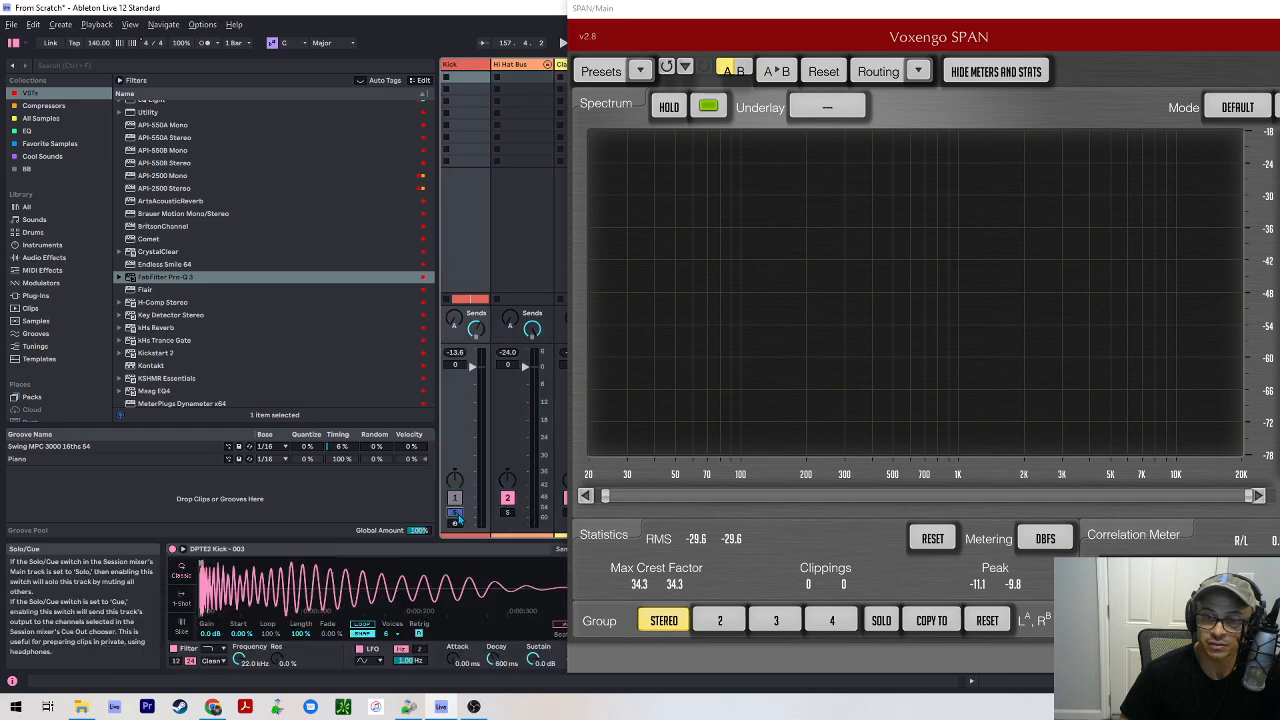
key("space")
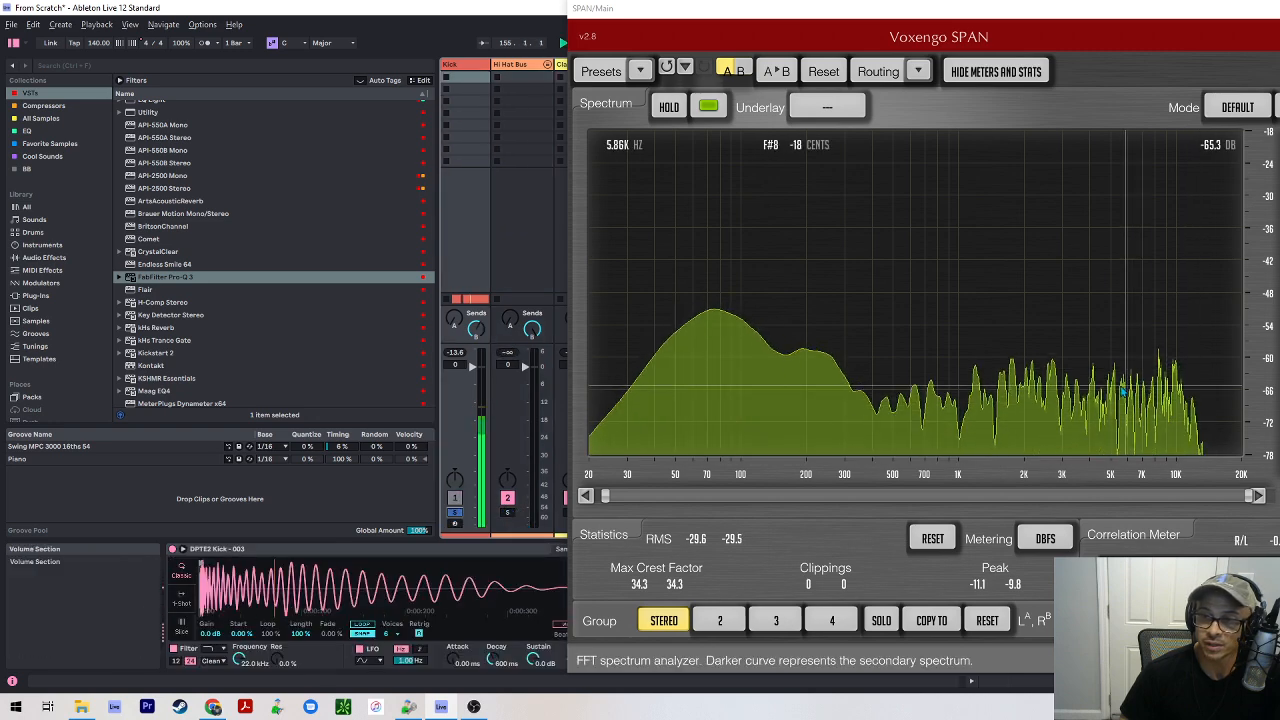
- Add the Hi Hat Bus to the Kick solo and play both to examine their combined spectrum in SPAN
left_click(508, 513)
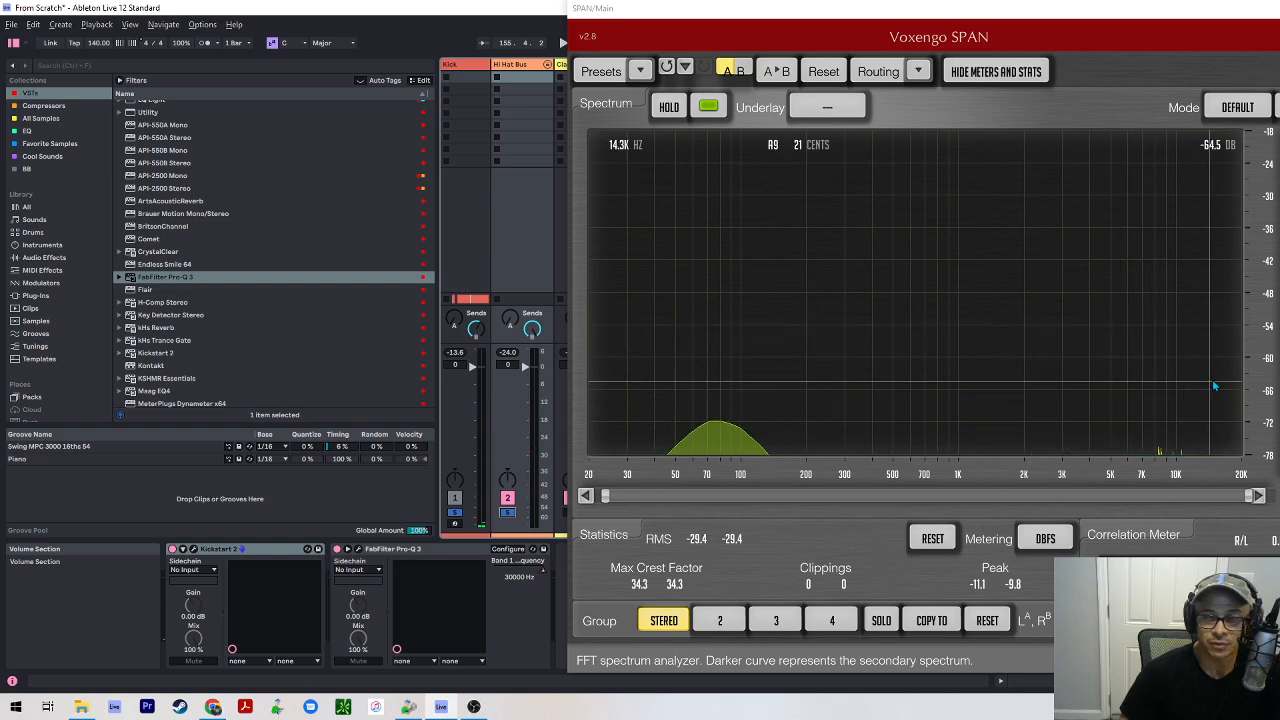
key("space")
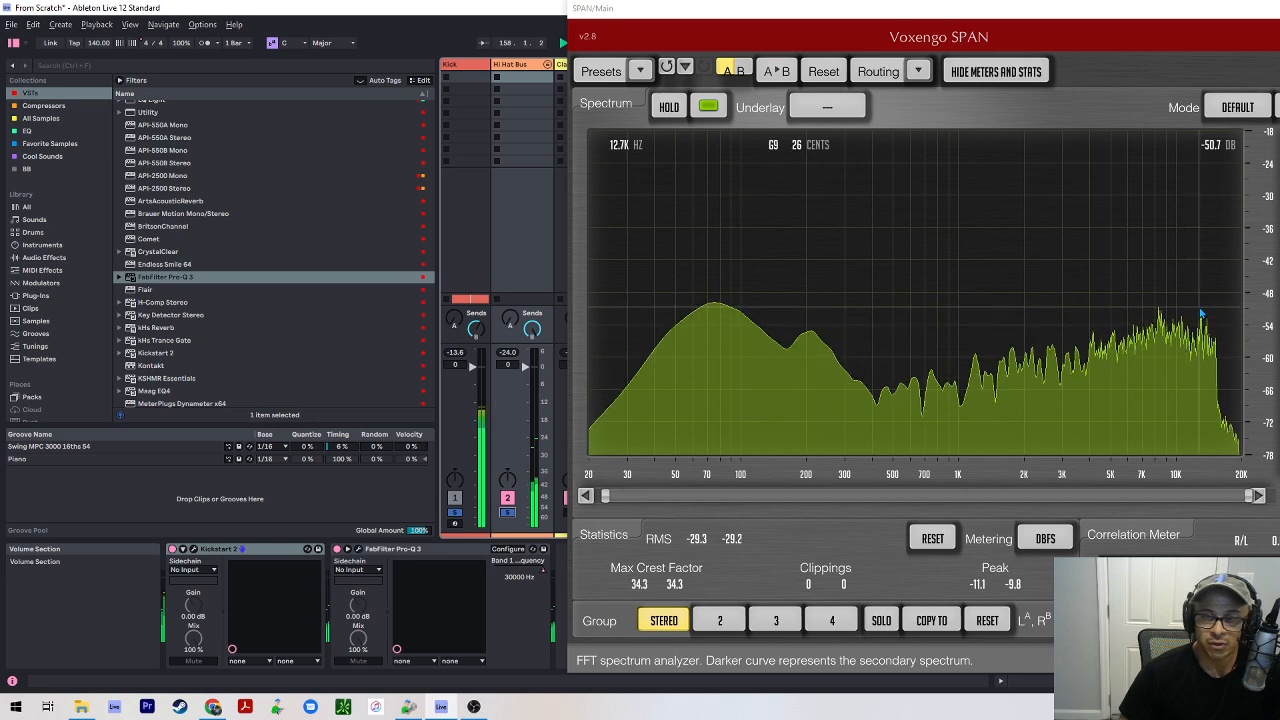
key("space")
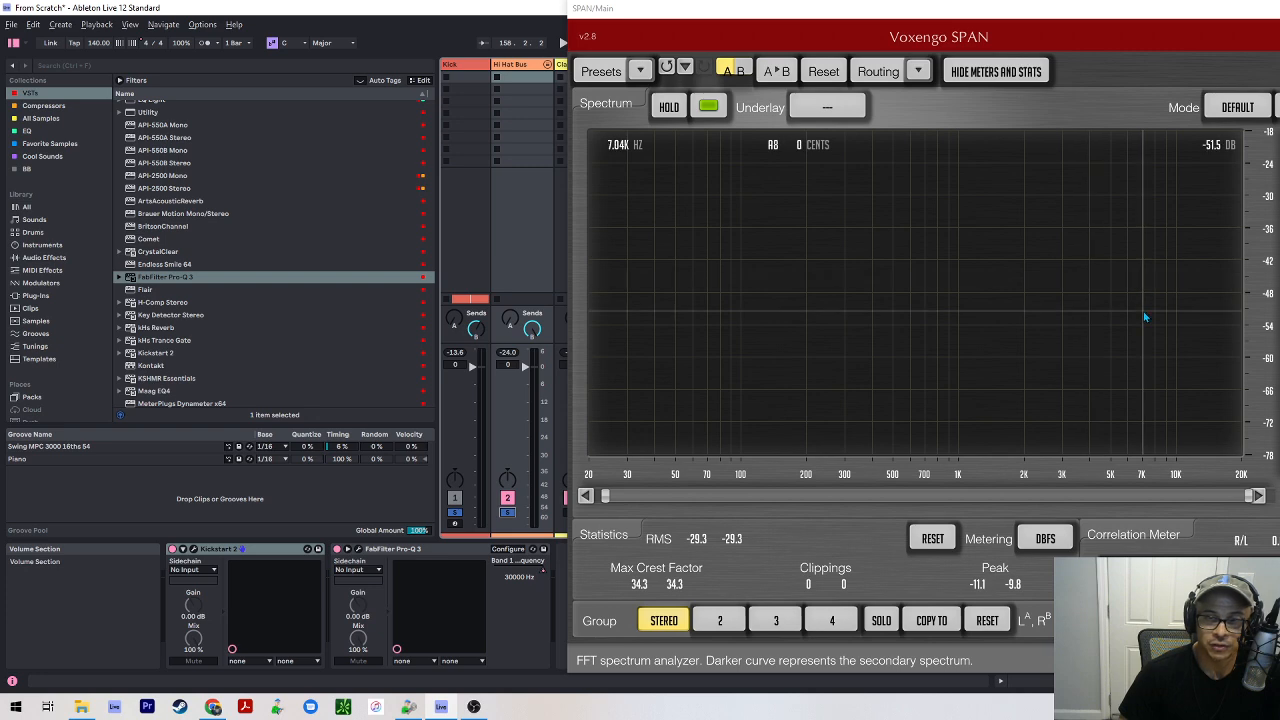
key("space")
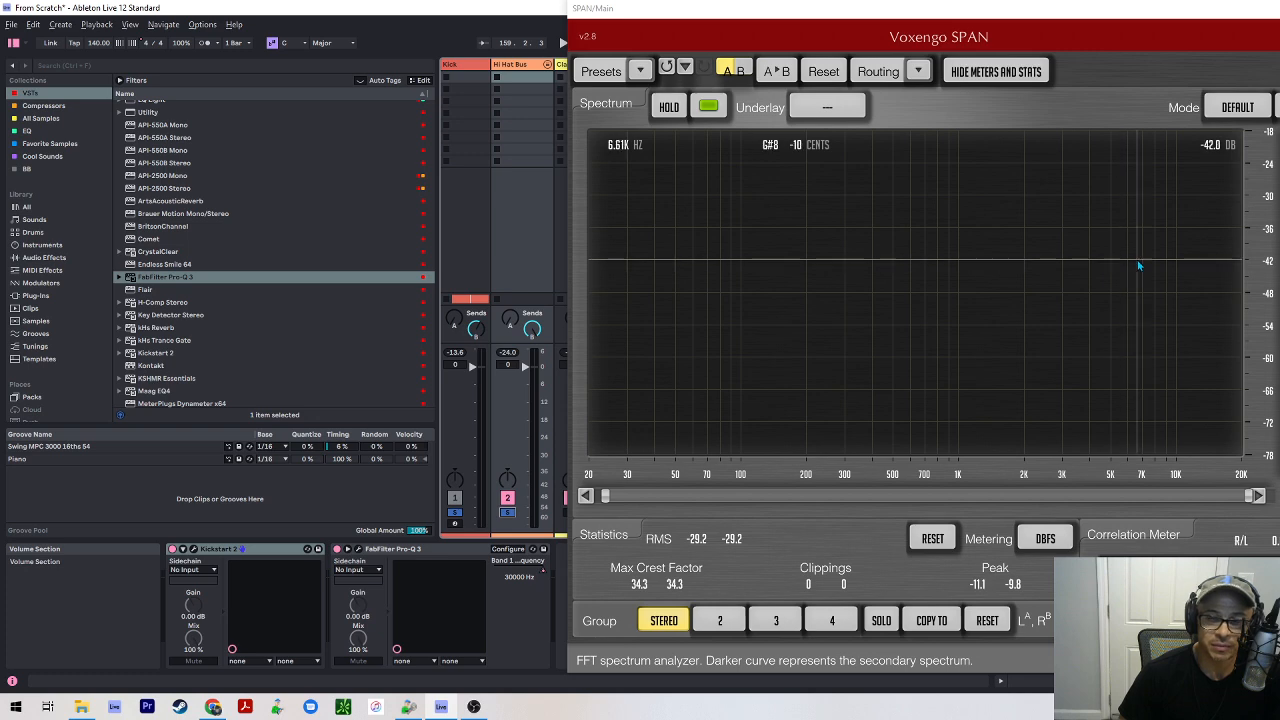
- Add the Vox track to the solo in the mixer, and bring SPAN back into view to examine the spectrum during playback
left_click_drag(1117, 10, 0, 10)
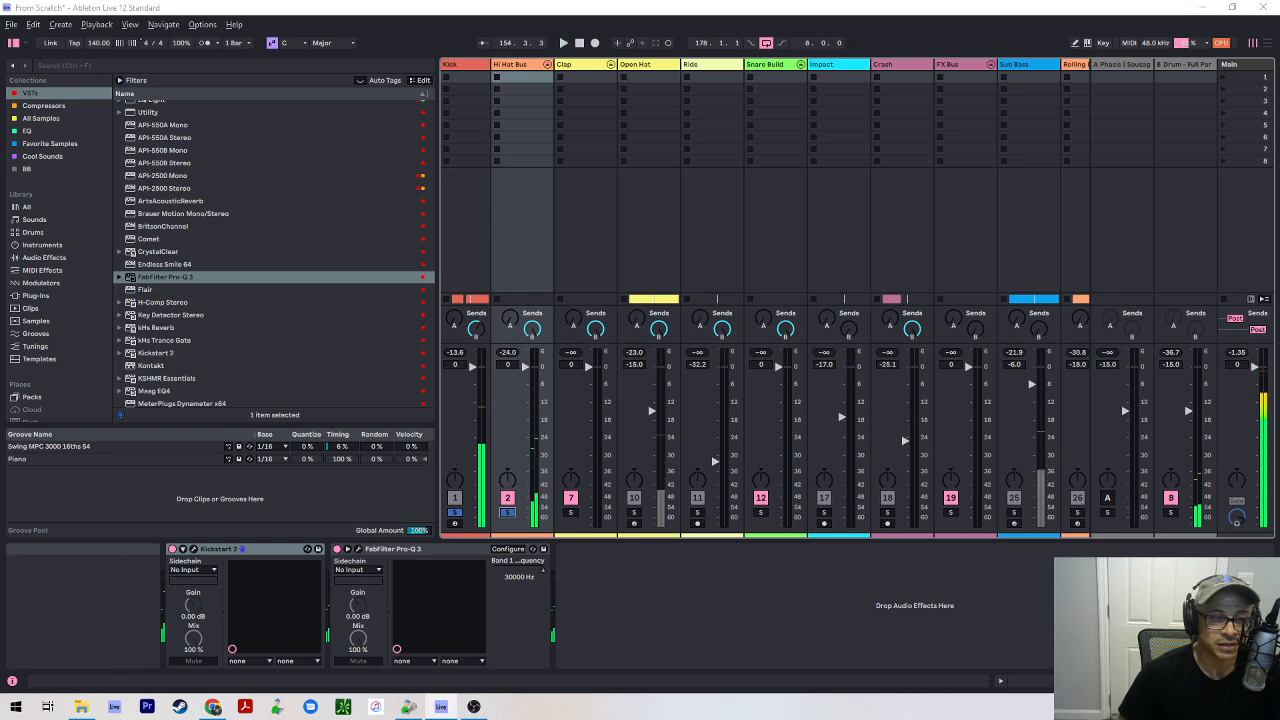
scroll(807, 199, "right", 8)
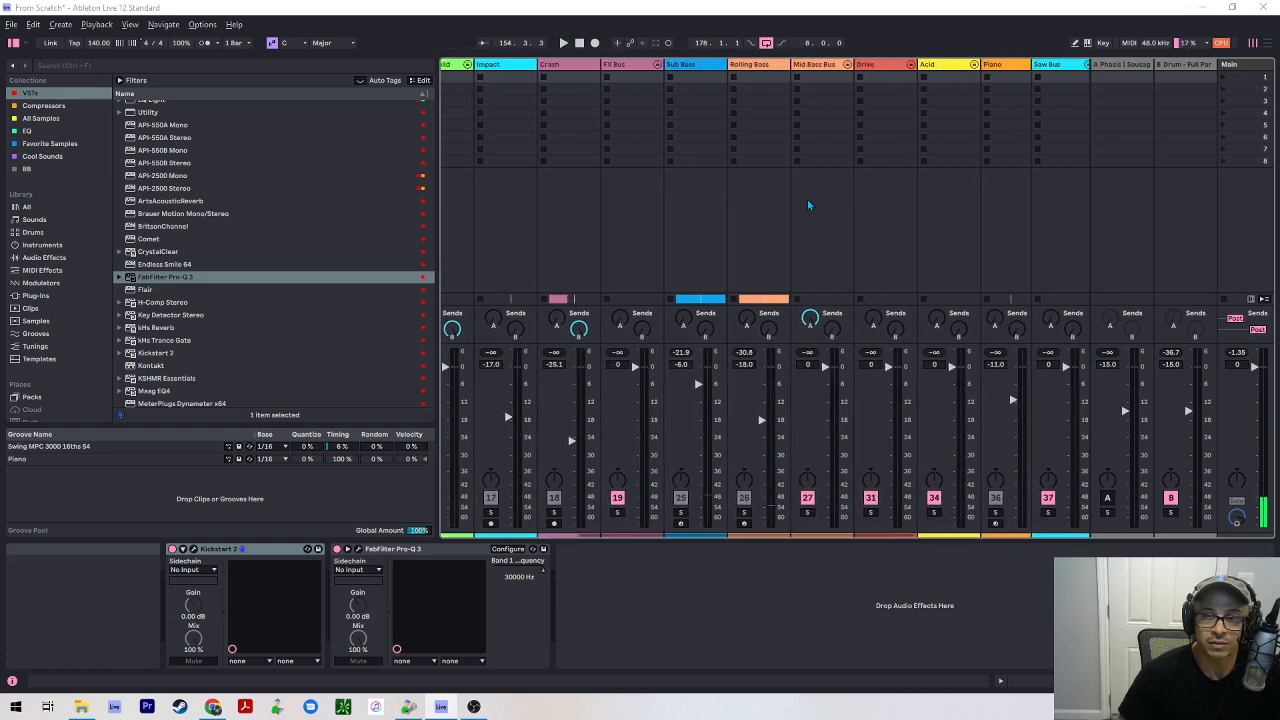
scroll(910, 282, "right", 5)
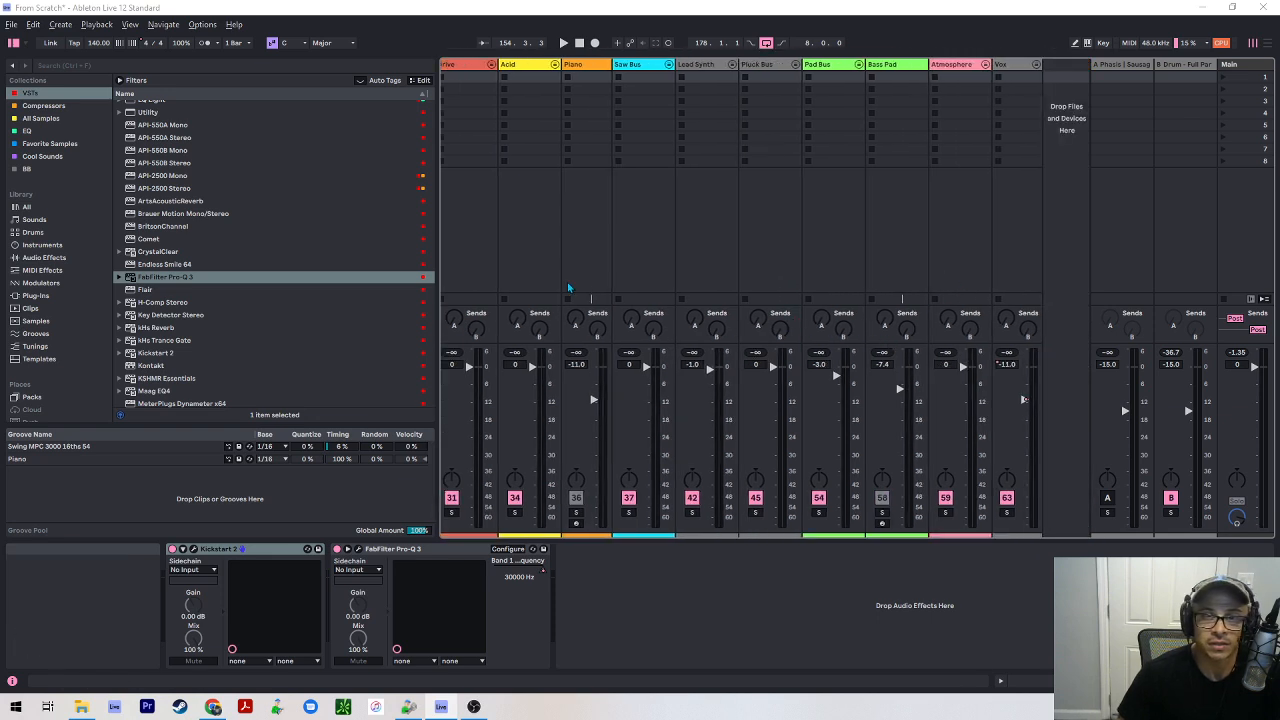
left_click(1008, 514)
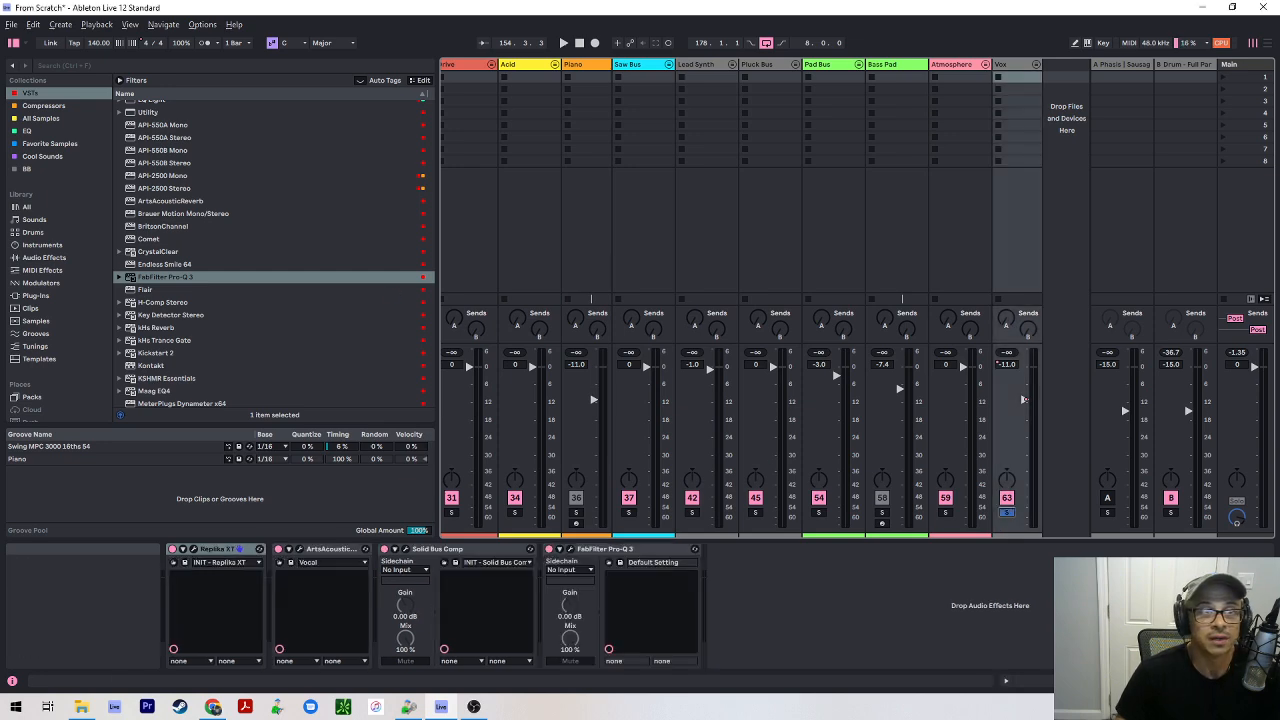
left_click_drag(0, 2, 788, 5)
key("space")
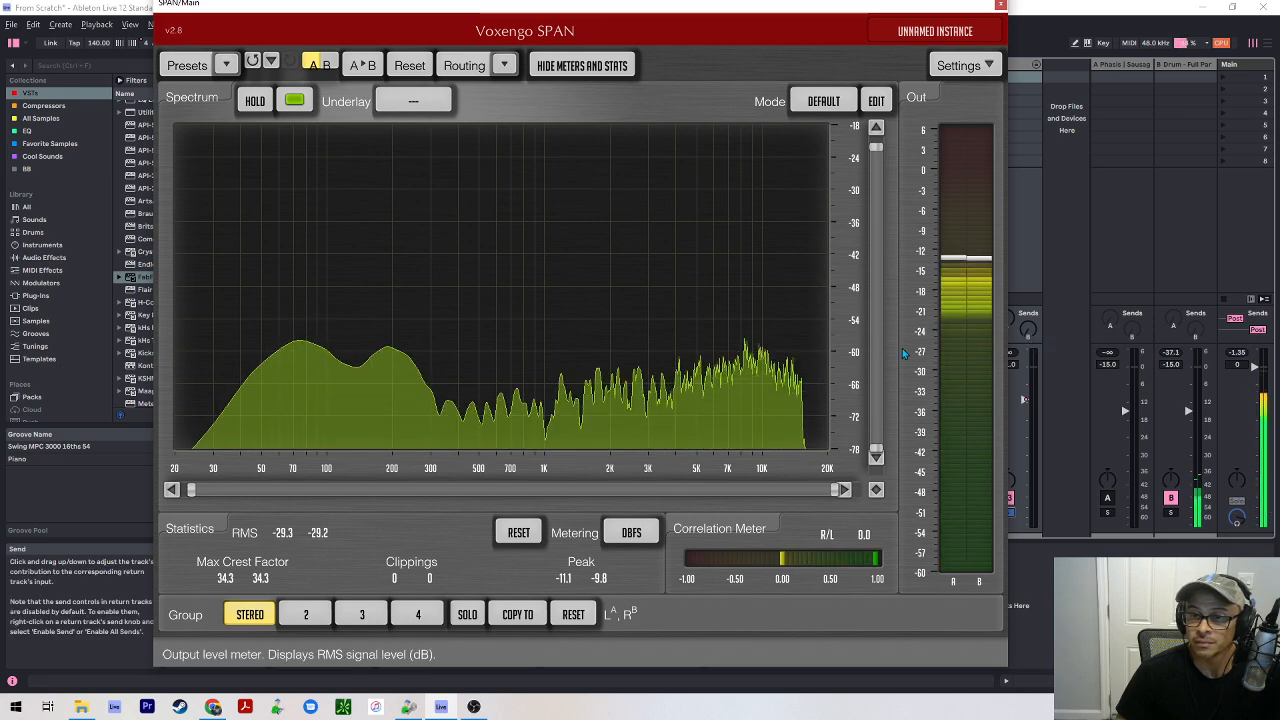
- In the Arrangement, add the Sub Bass and Mid Bass Bus to the soloed drums and Vox, and examine the combined spectrum
key("Tab")
key("Tab")
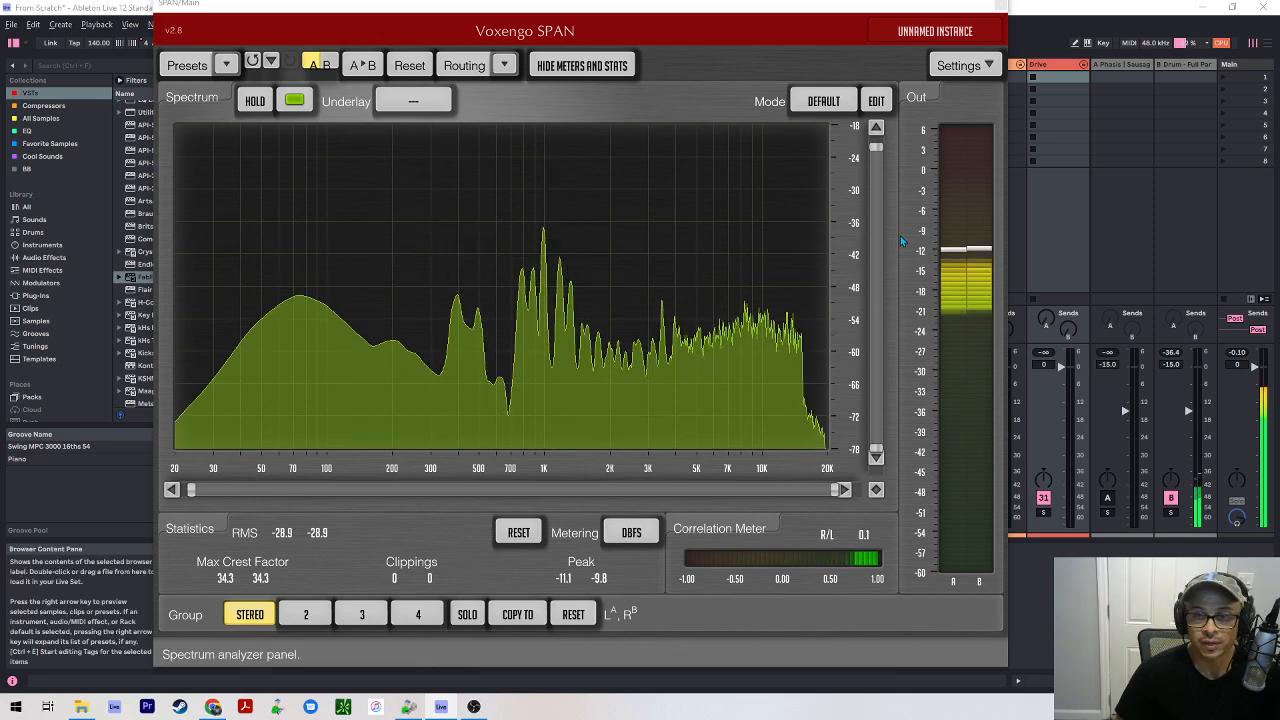
key("Tab")
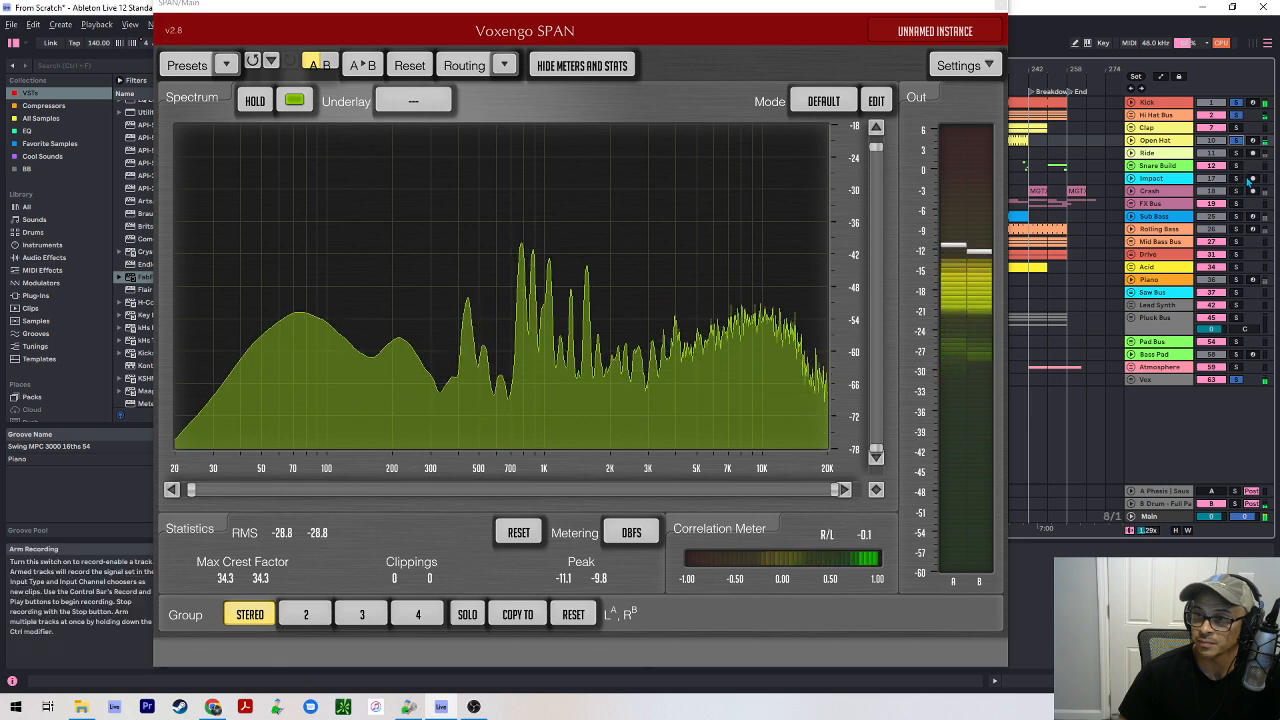
left_click(1250, 219)
left_click(1235, 218, "ctrl")
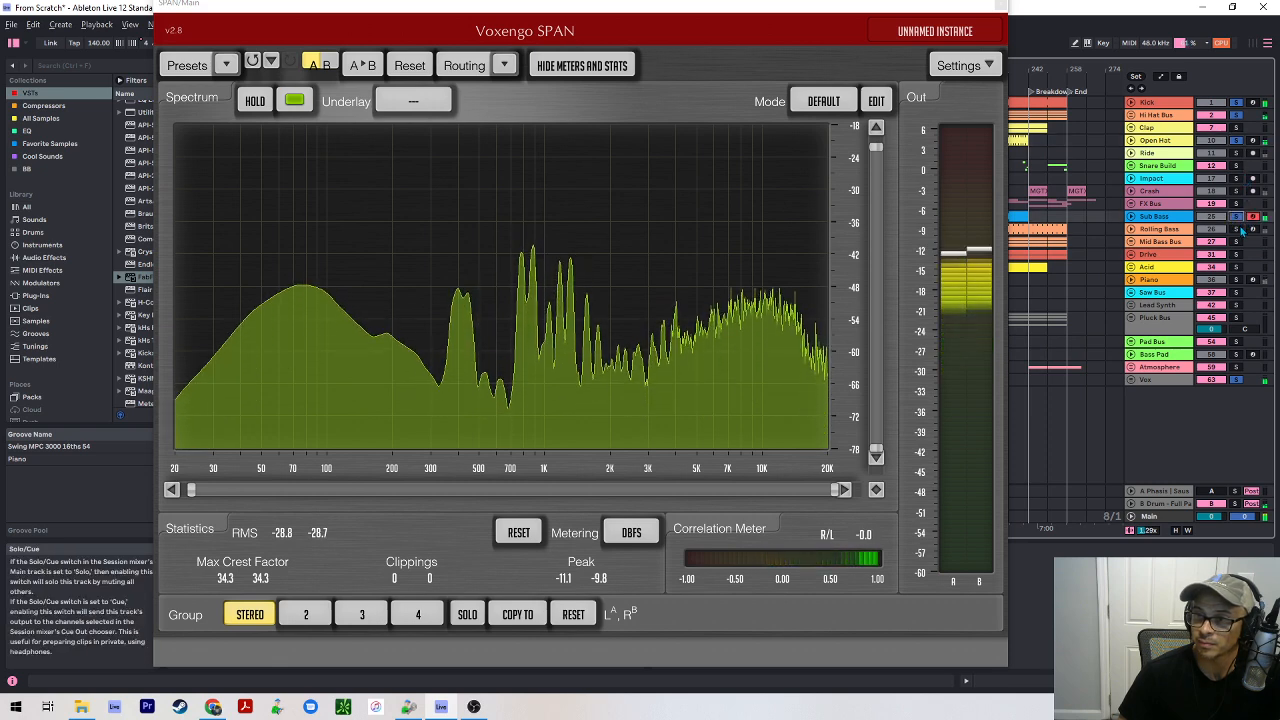
left_click(1237, 243)
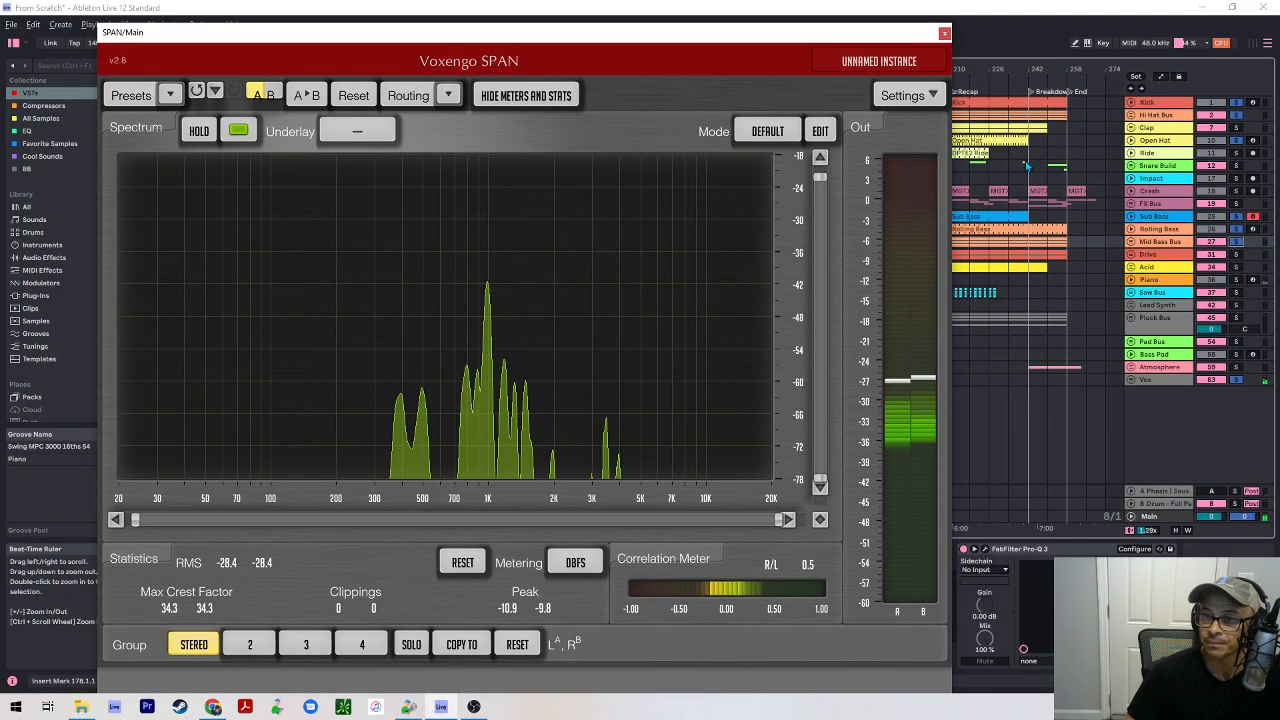
- Clear all solos, solo the Kick and Clap, and play them to examine their combined spectrum
left_click(1235, 284)
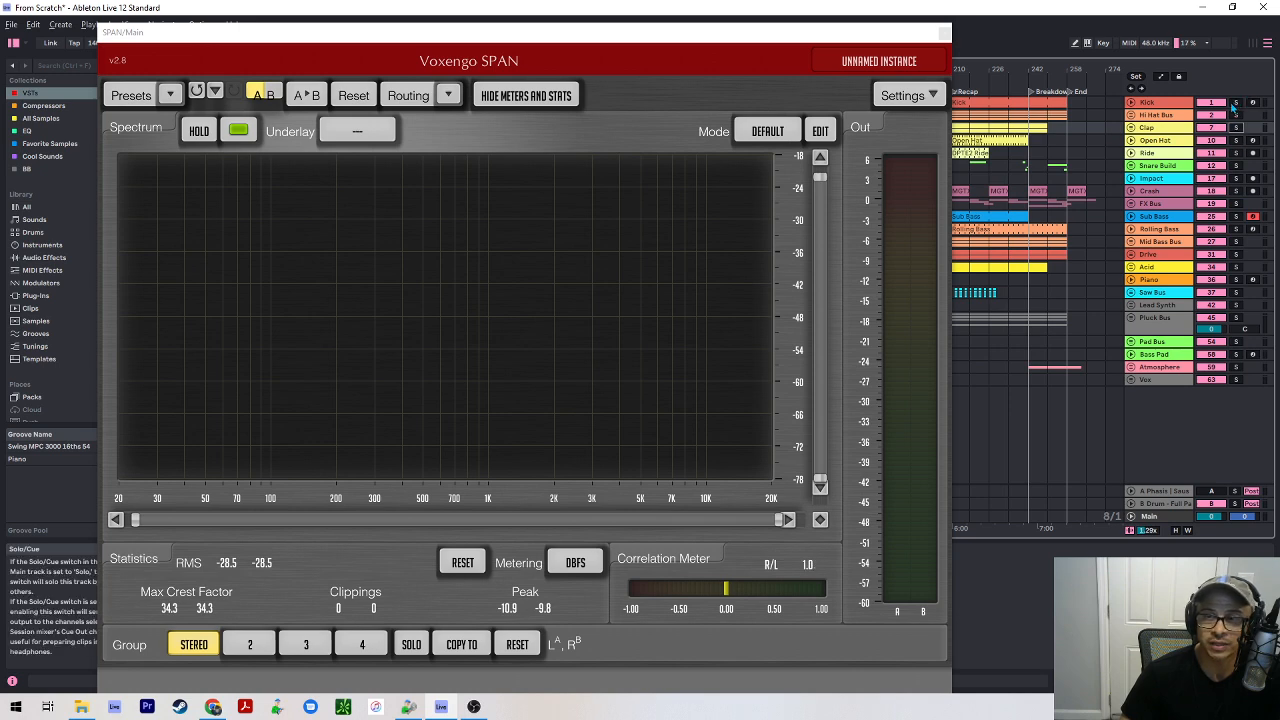
left_click(1235, 103)
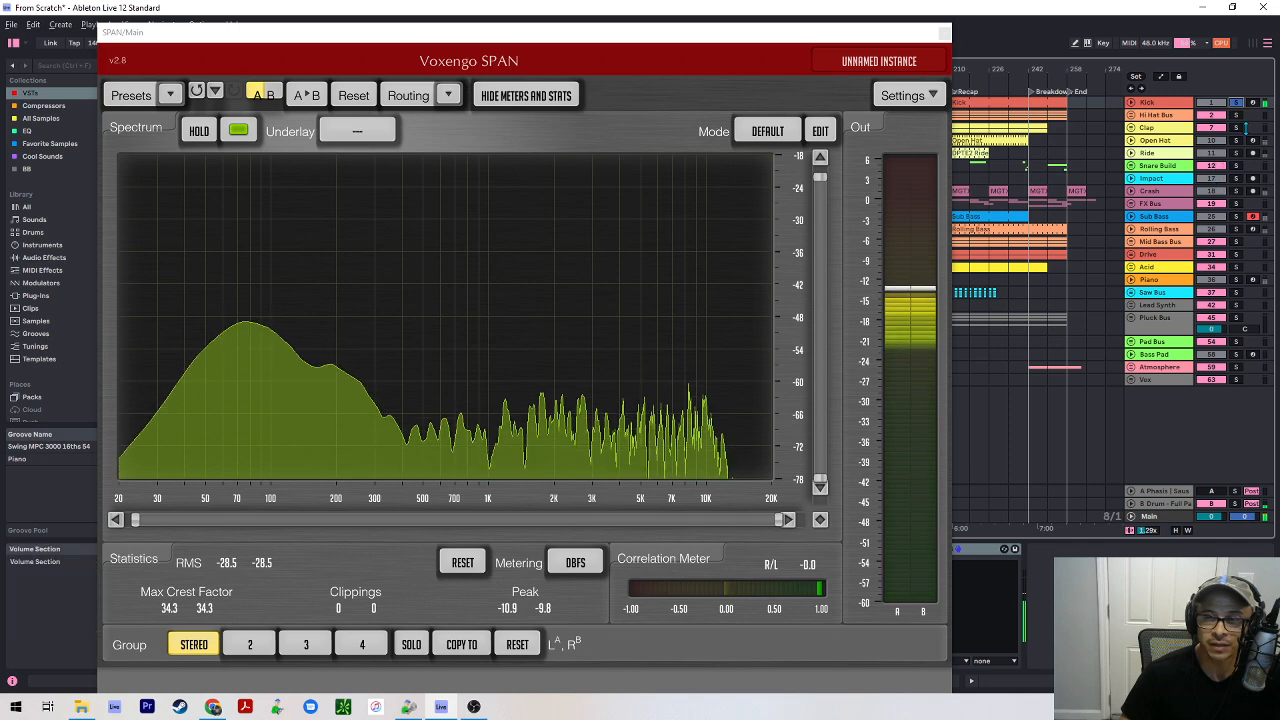
left_click(1236, 128, "ctrl")
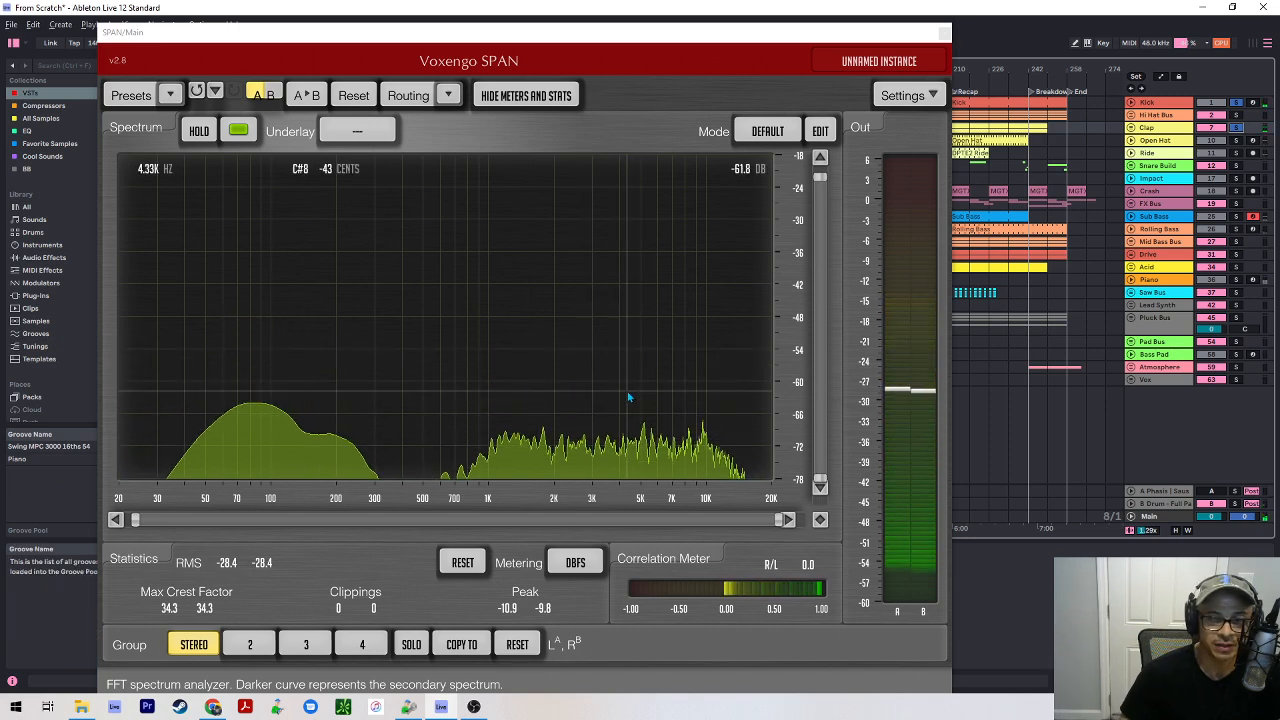
key("space")
left_click(1240, 128)
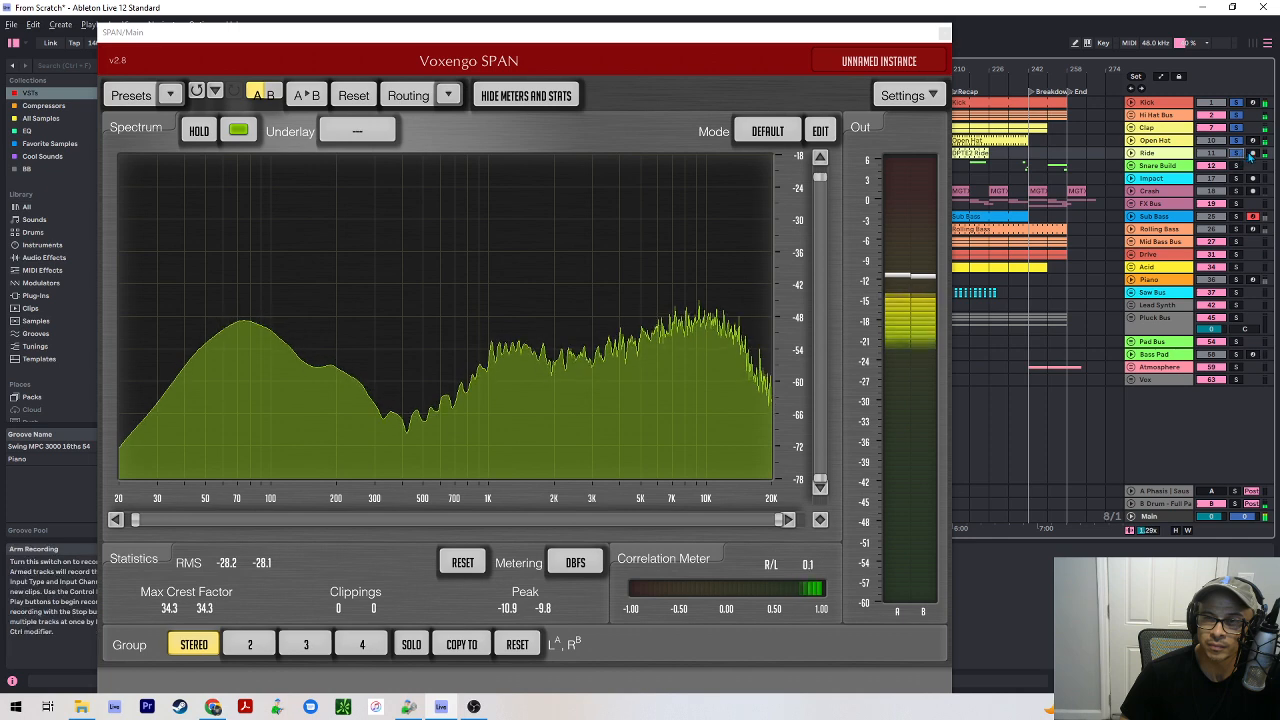
- Add the Rolling Bass, Sub Bass and Mid Bass Bus to the soloed drums, examine the full spectrum, and stop playback
left_click(1237, 229)
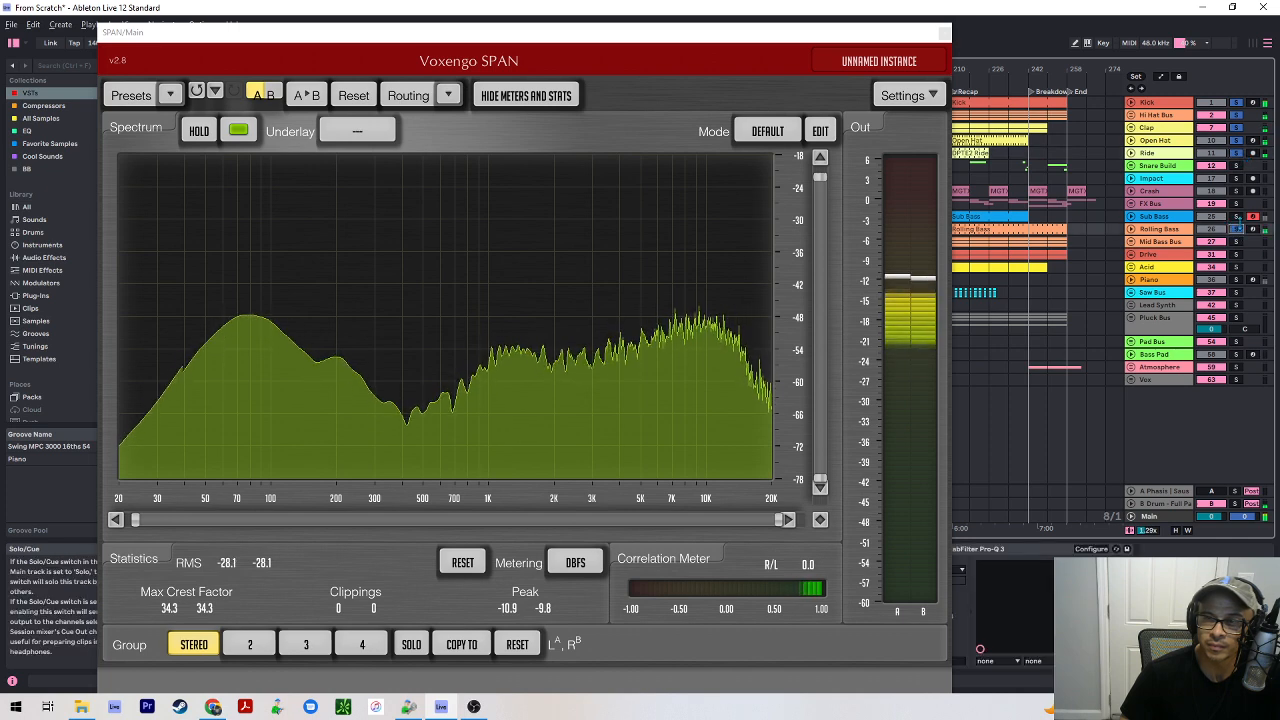
left_click(1238, 216)
left_click(1237, 242)
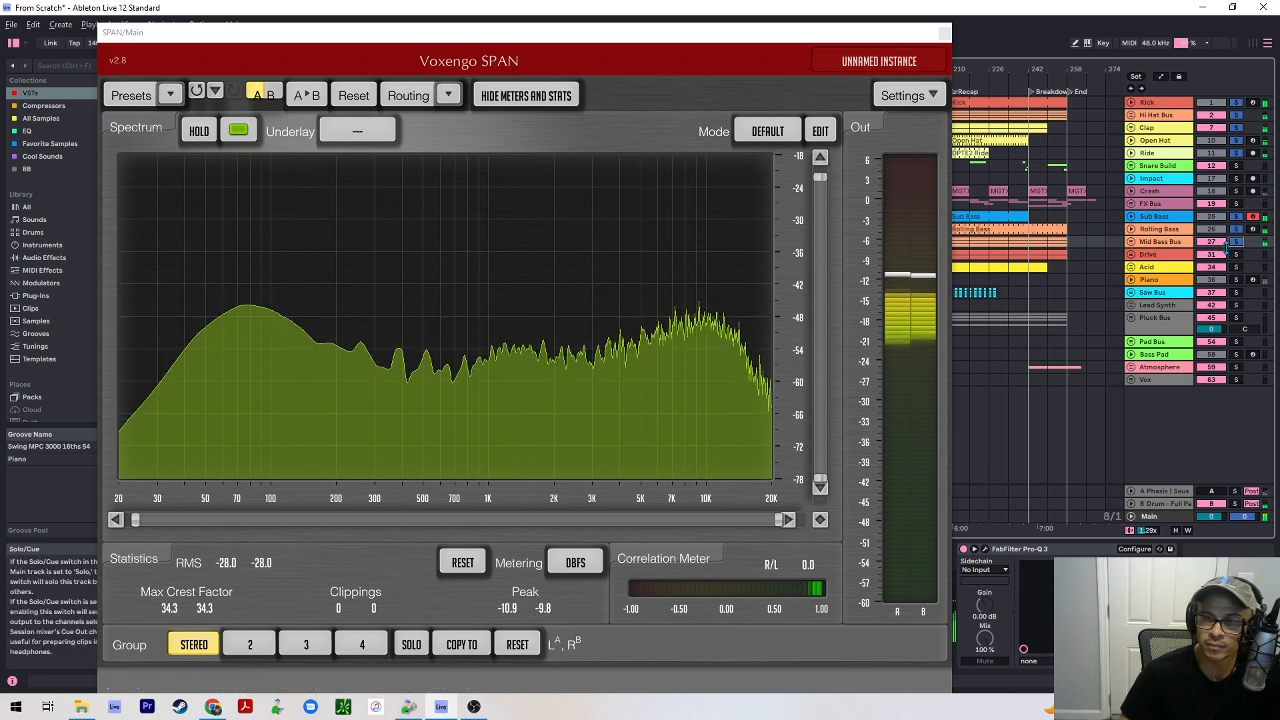
key("space")
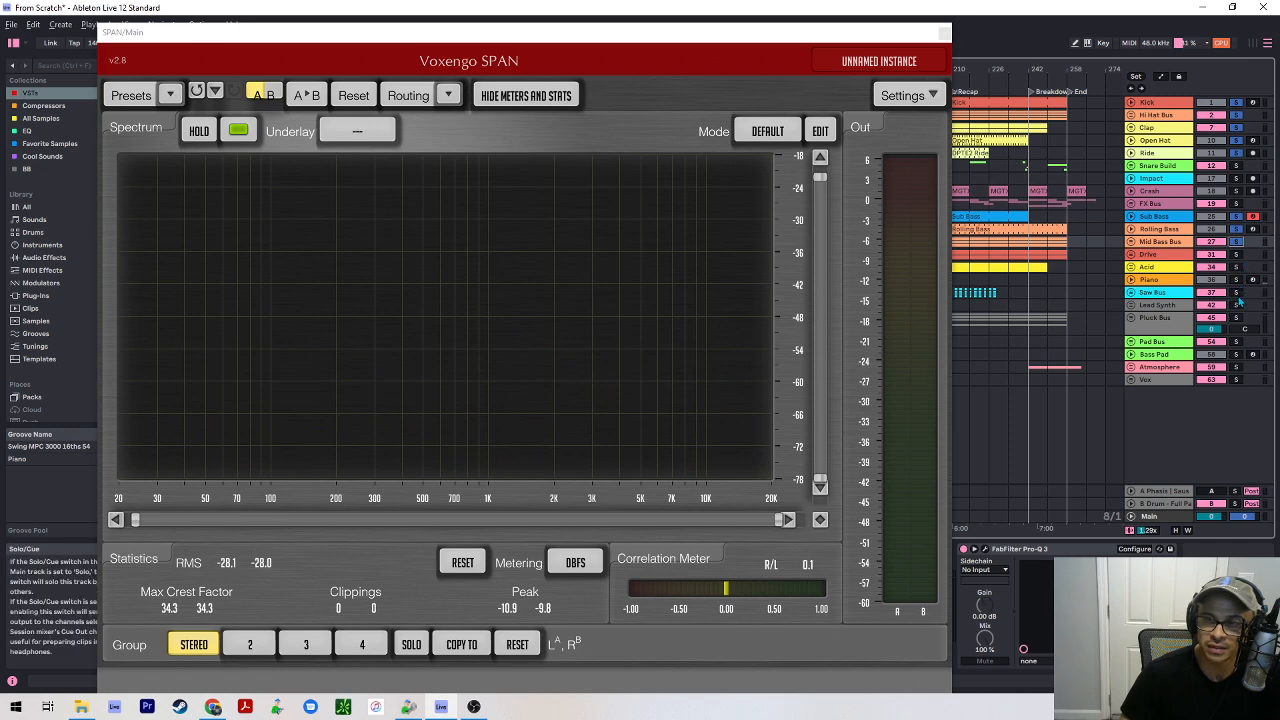
- Clear all solos, solo only the Pad Bus during playback, and check its spectrum and mixer level
left_click(1237, 293)
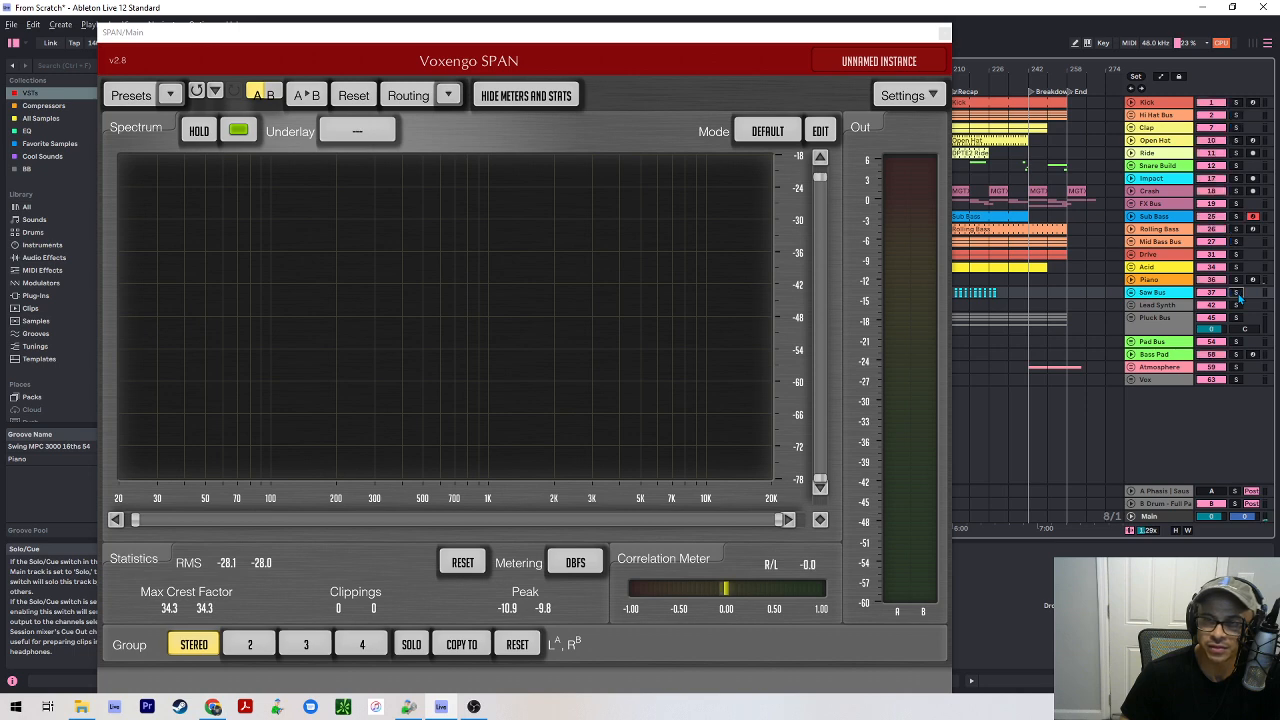
key("space")
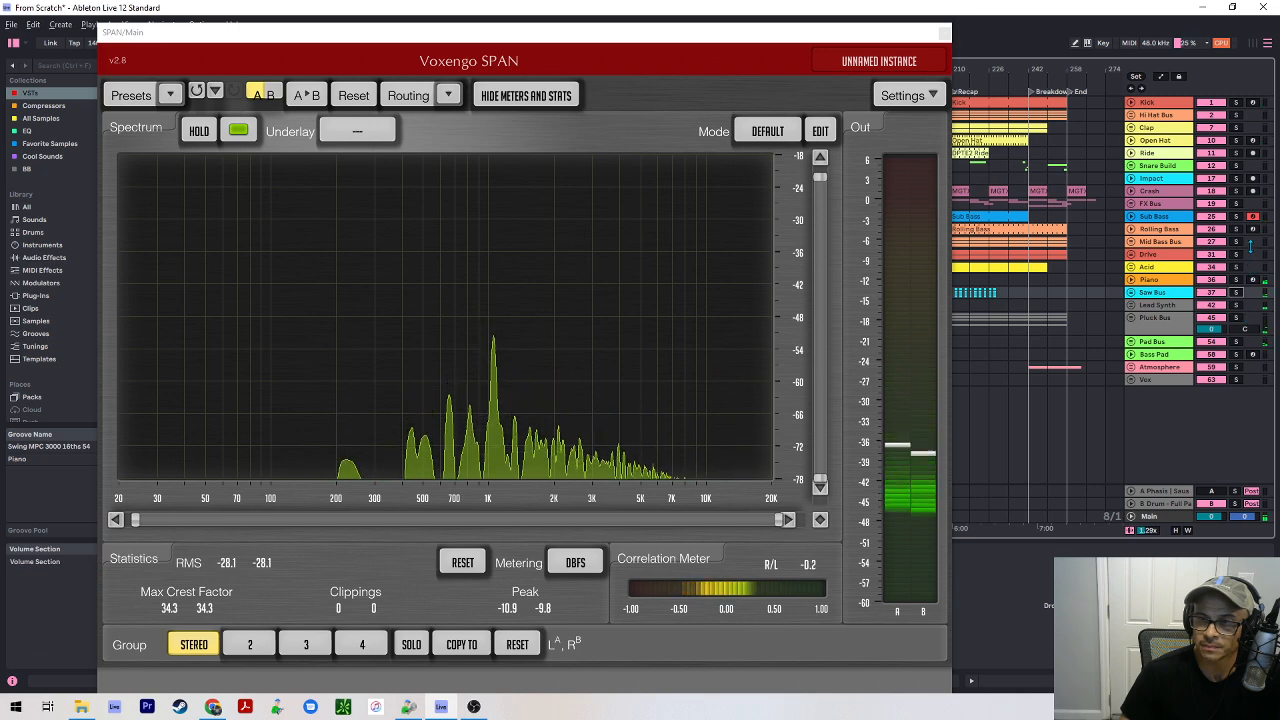
left_click(1237, 342)
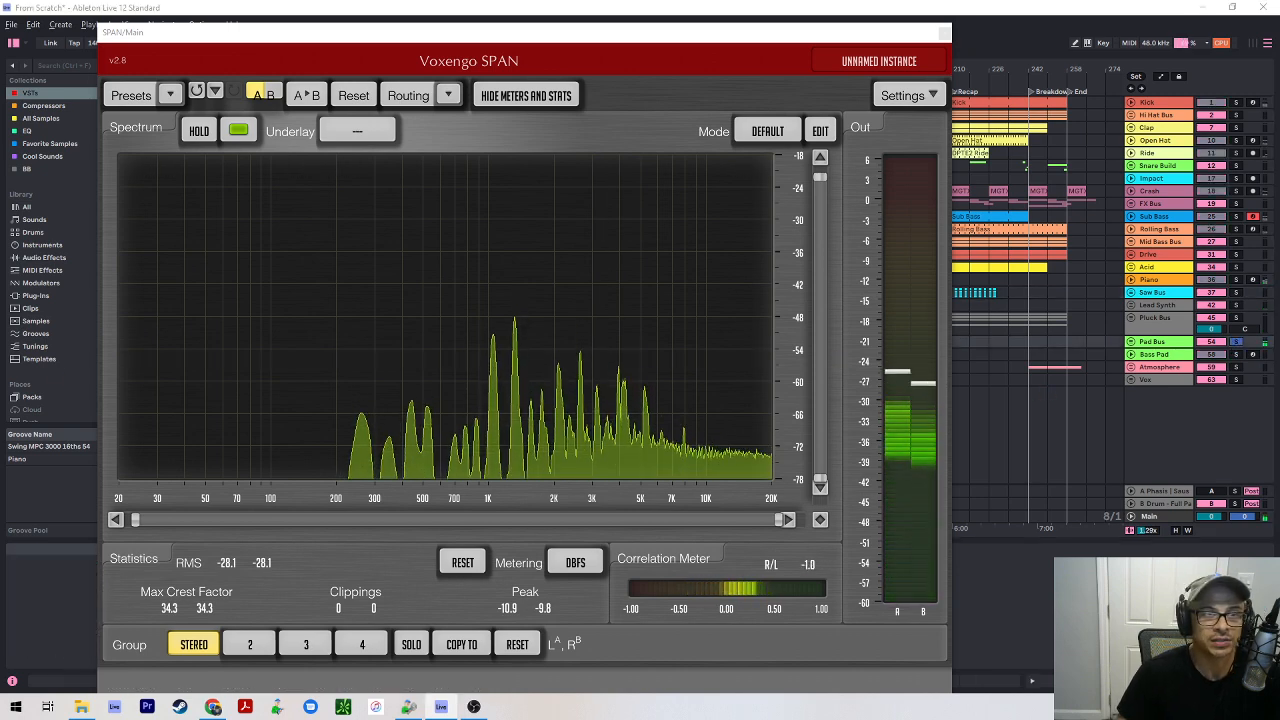
key("Tab")
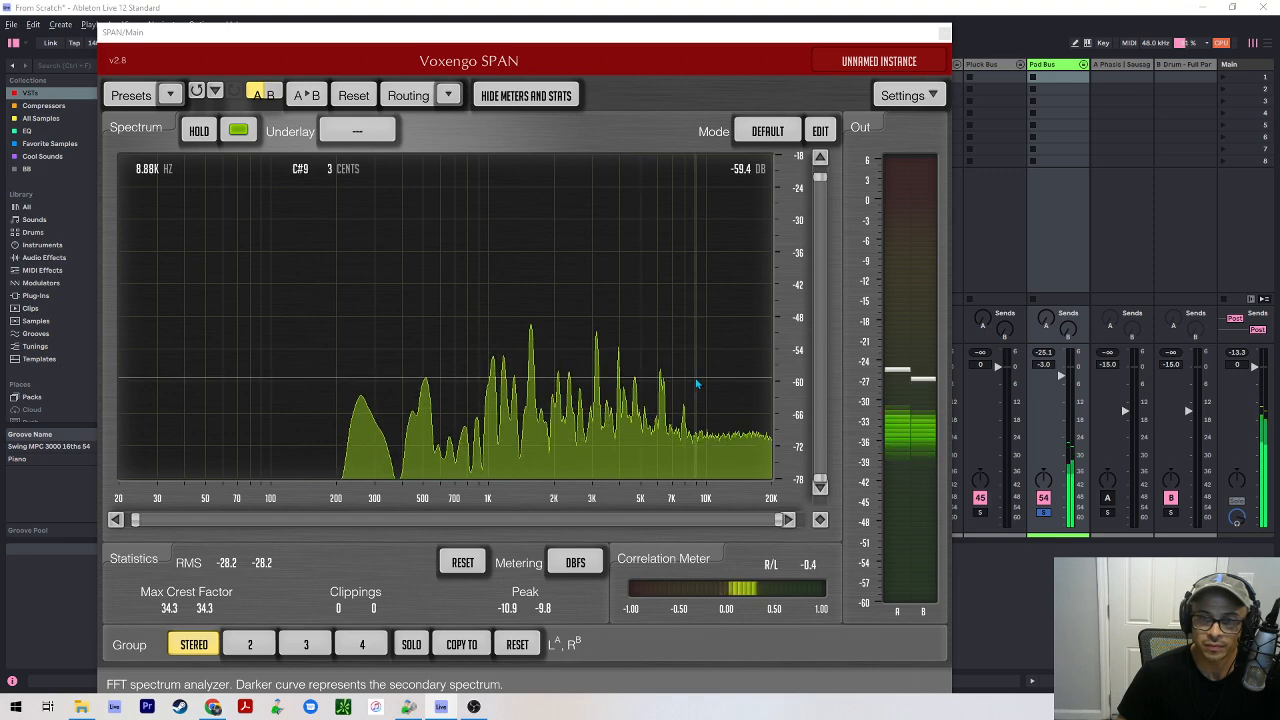
key("Tab")
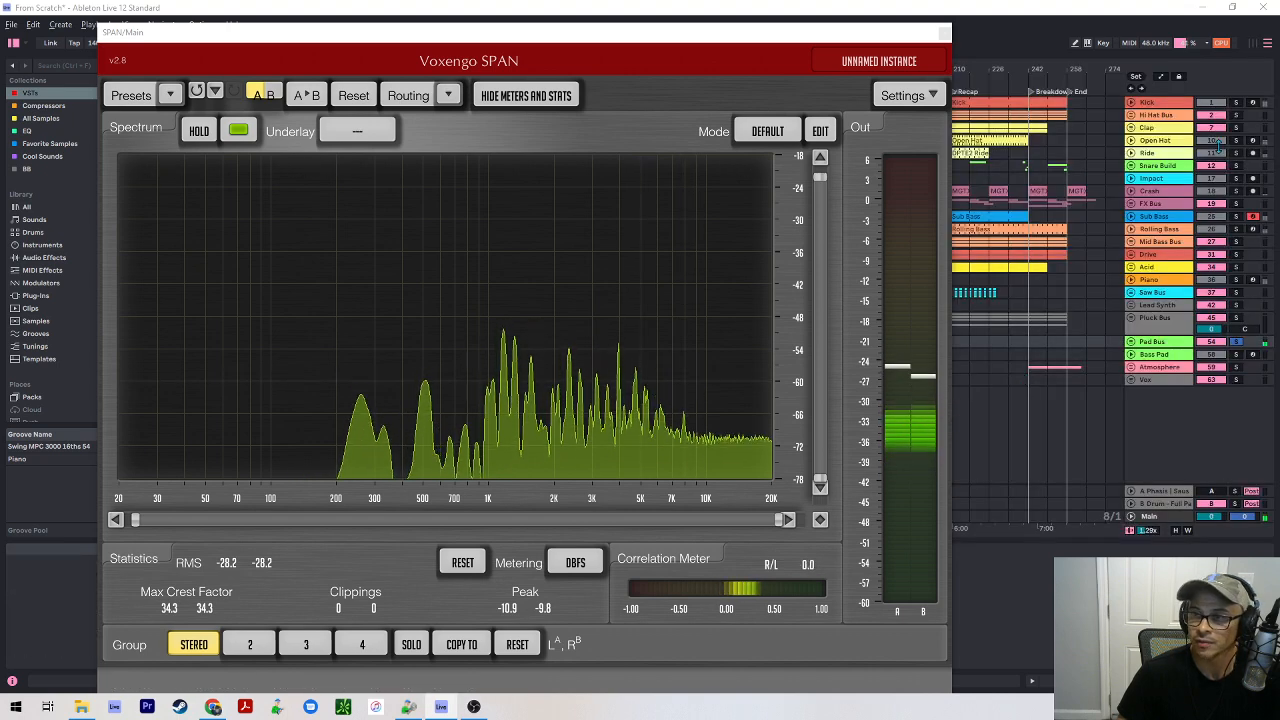
- Add the Kick, Hi Hat Bus and Mid Bass Bus to the Pad Bus solo and examine the combined spectrum
left_click(1236, 102)
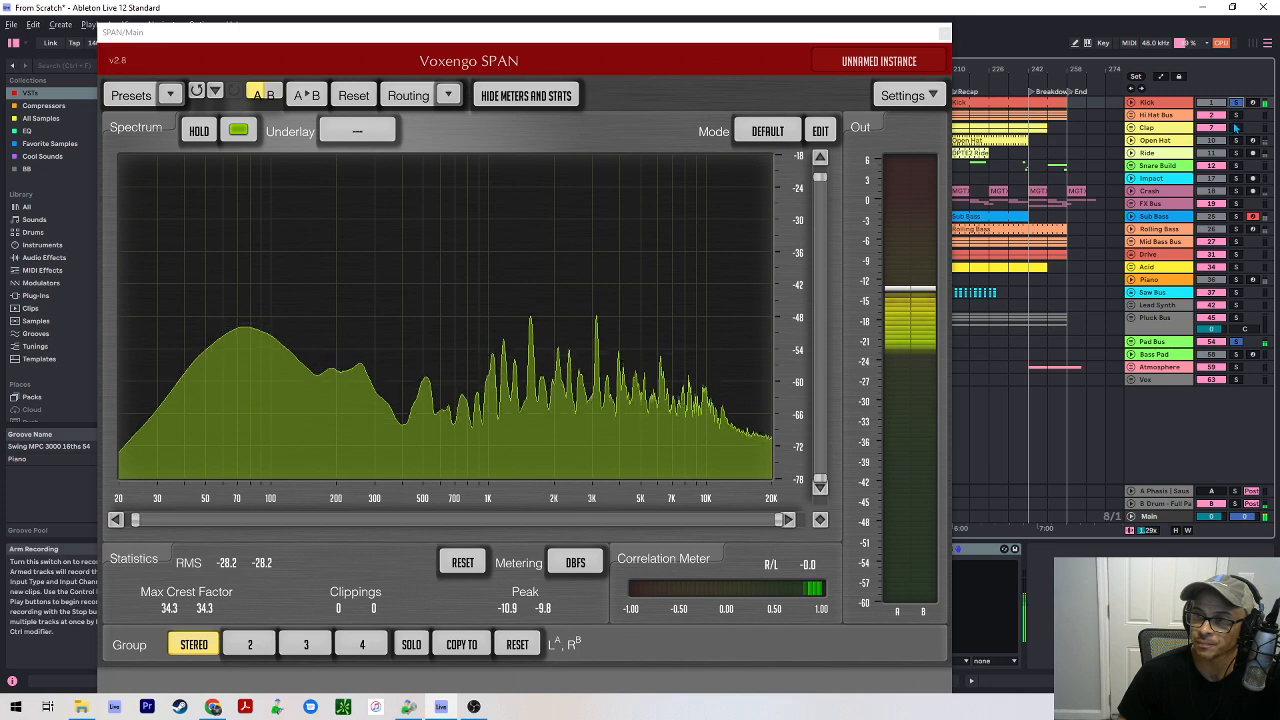
left_click(1236, 115, "ctrl")
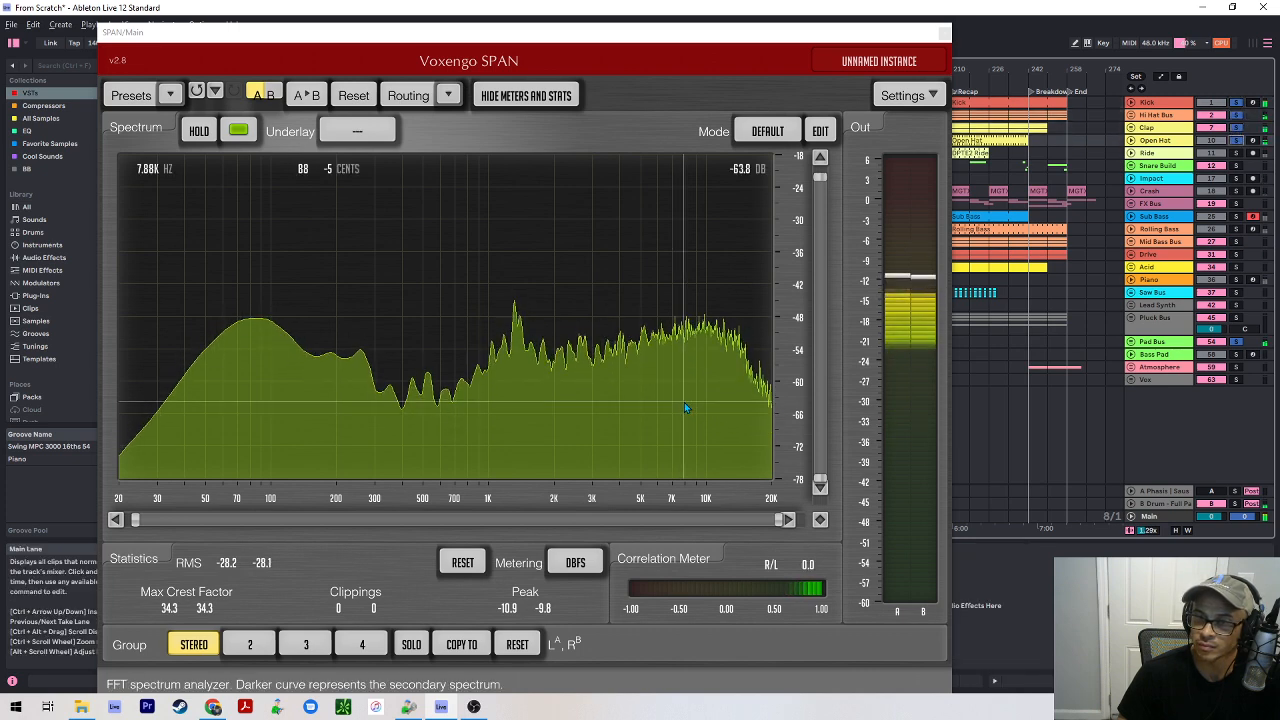
left_click(1236, 241, "ctrl")
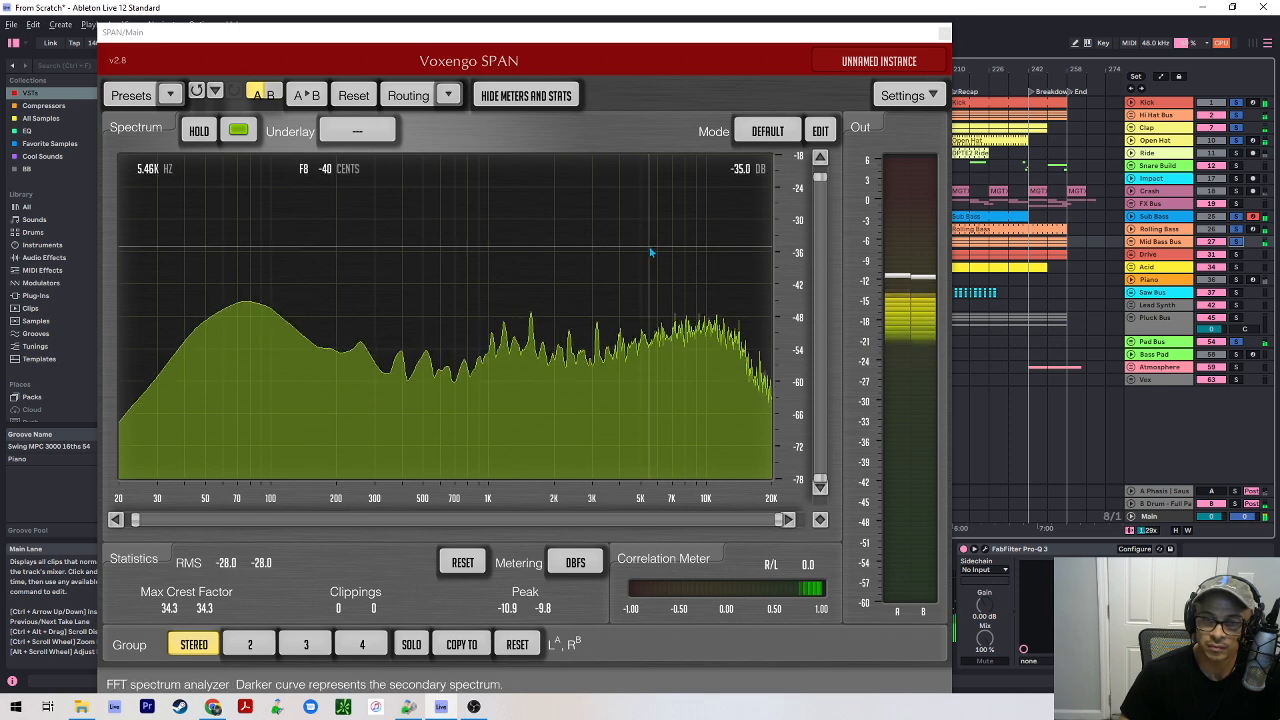
- Solo only the Crash and check its mixer channel and spectrum
left_click(1237, 192)
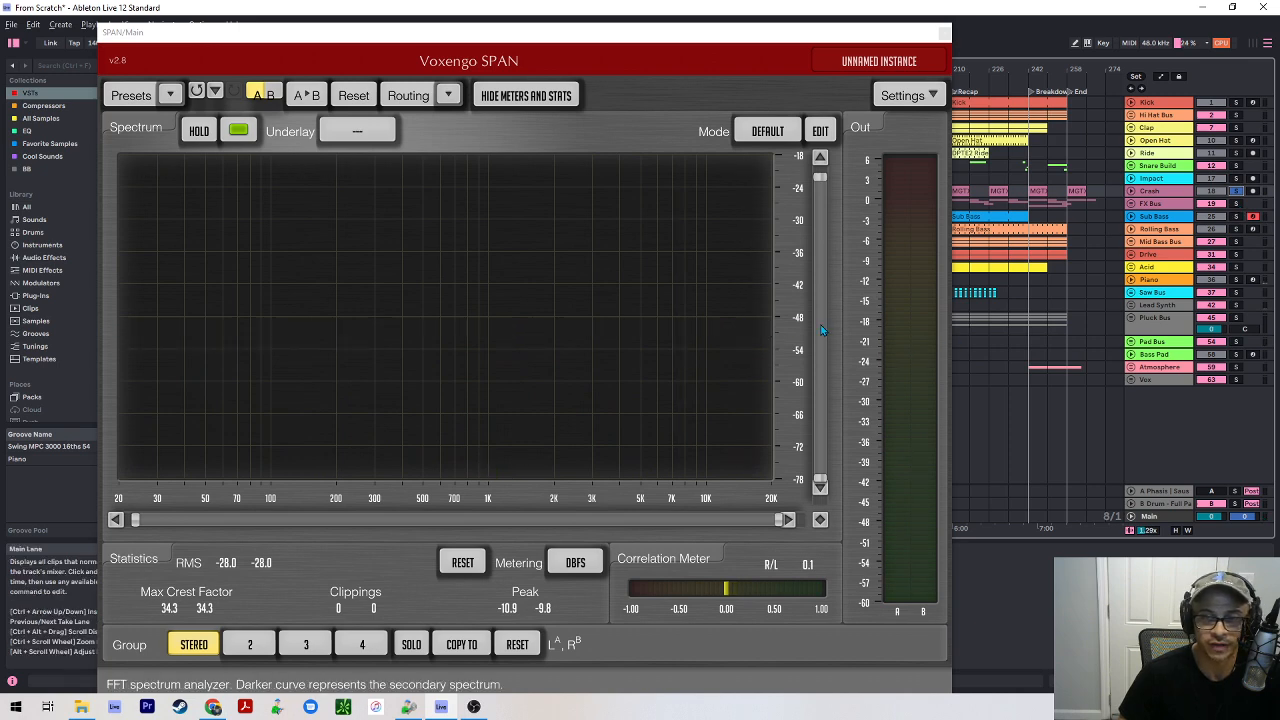
key("Tab")
key("Tab")
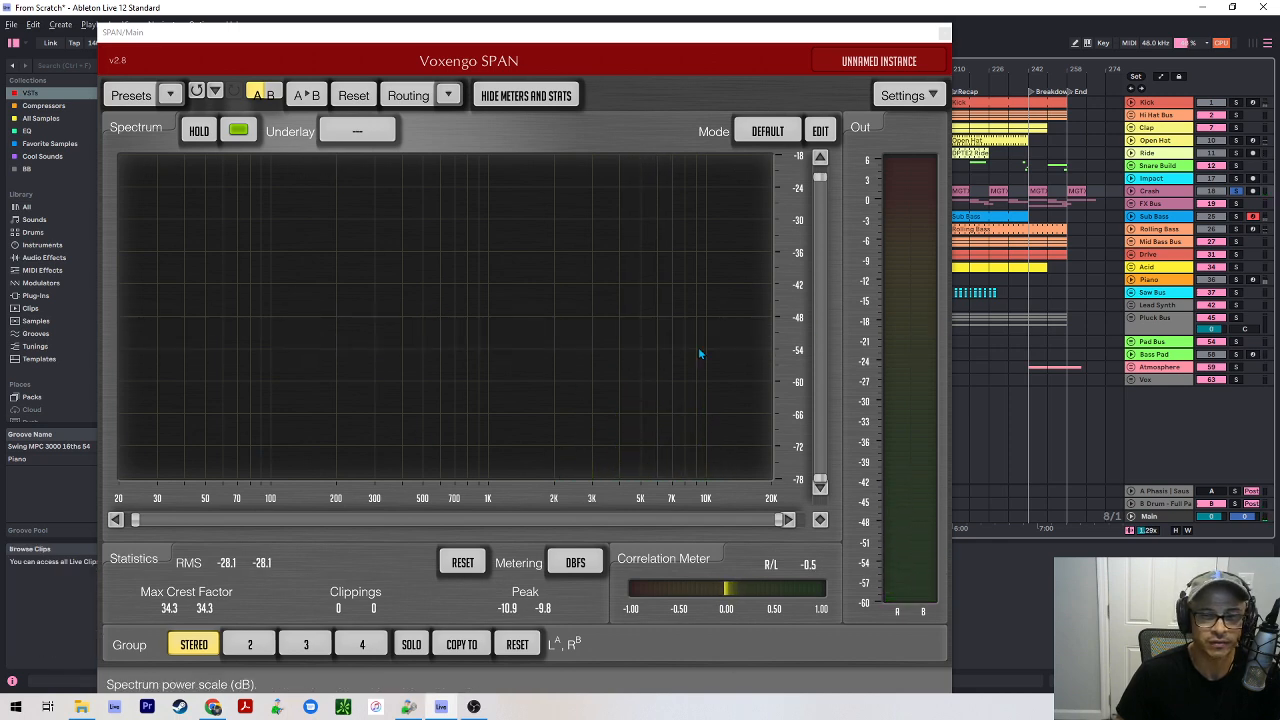
- Add the Hi Hat Bus, Open Hat and Ride to the solo, examine the spectrum during playback, and clear all solos
left_click(1237, 116)
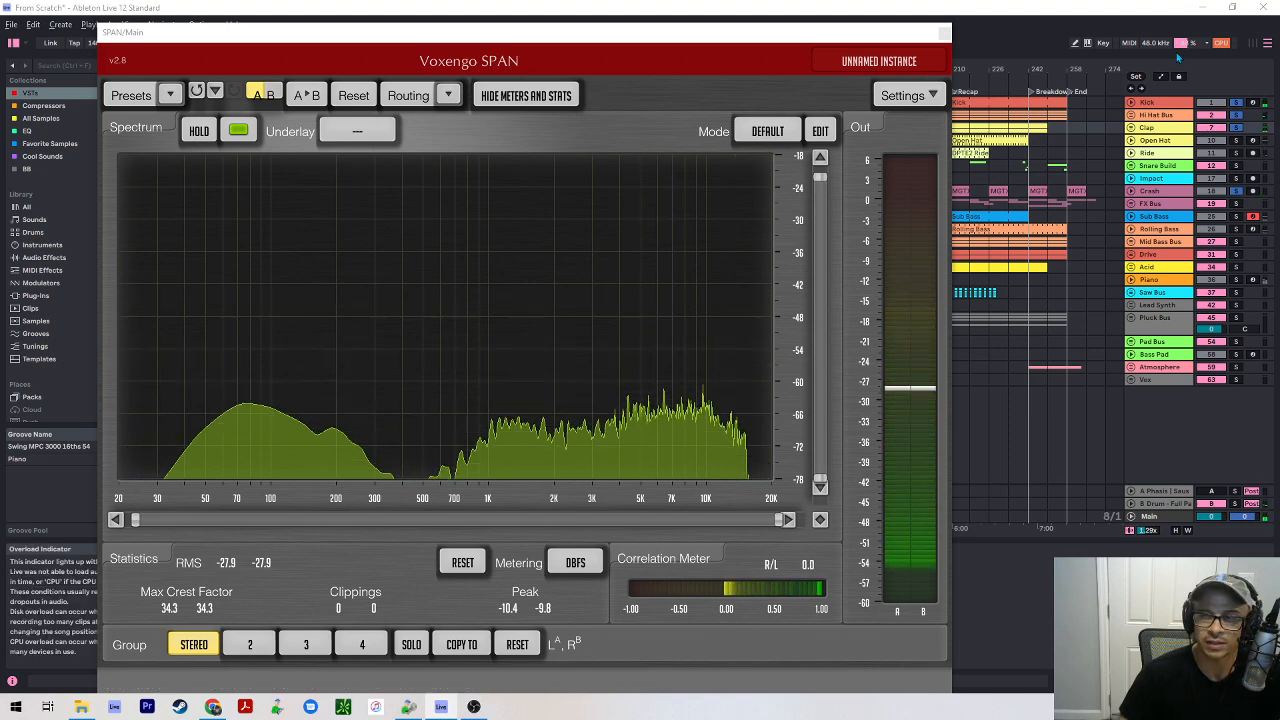
left_click(1236, 141, "ctrl")
key("space")
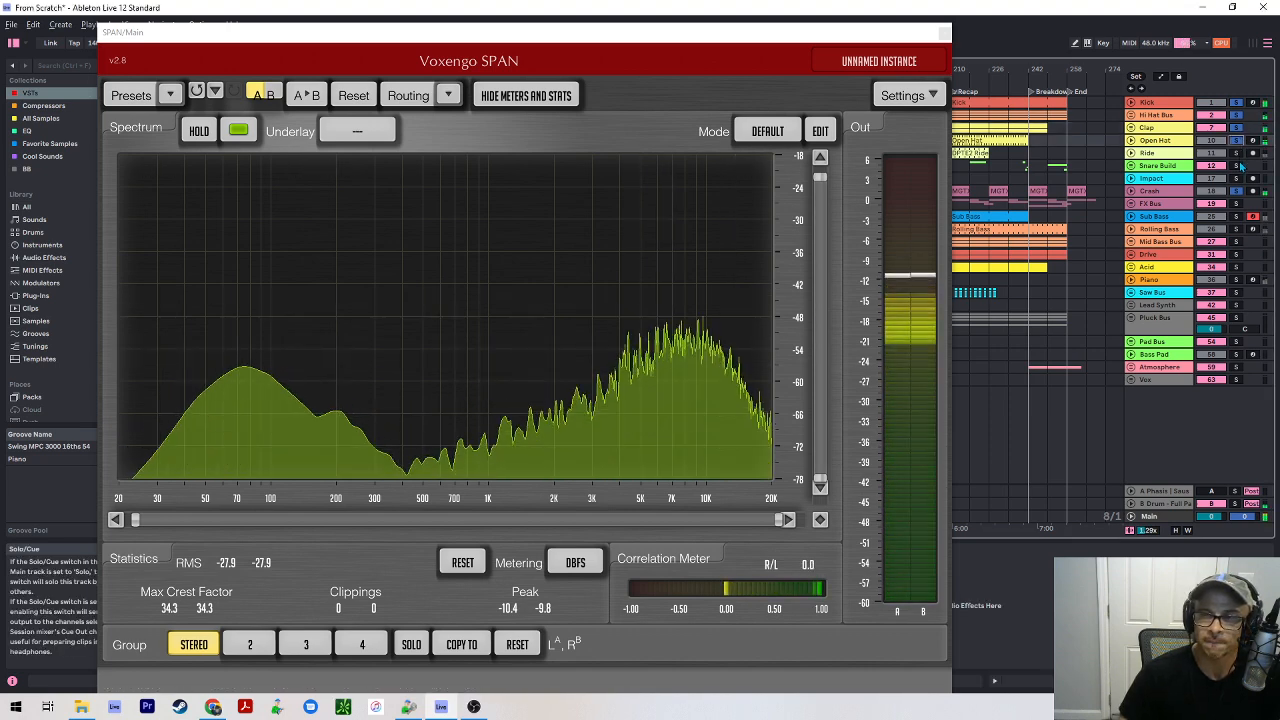
left_click(1237, 154, "ctrl")
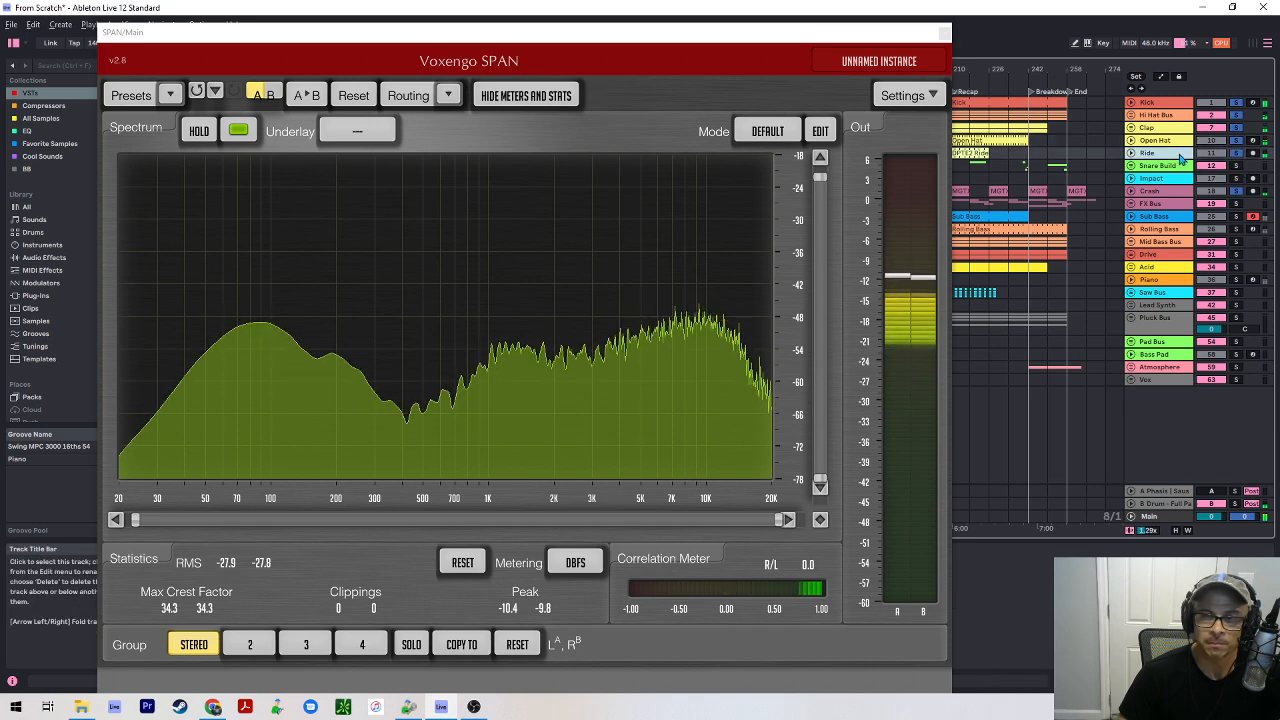
key("space")
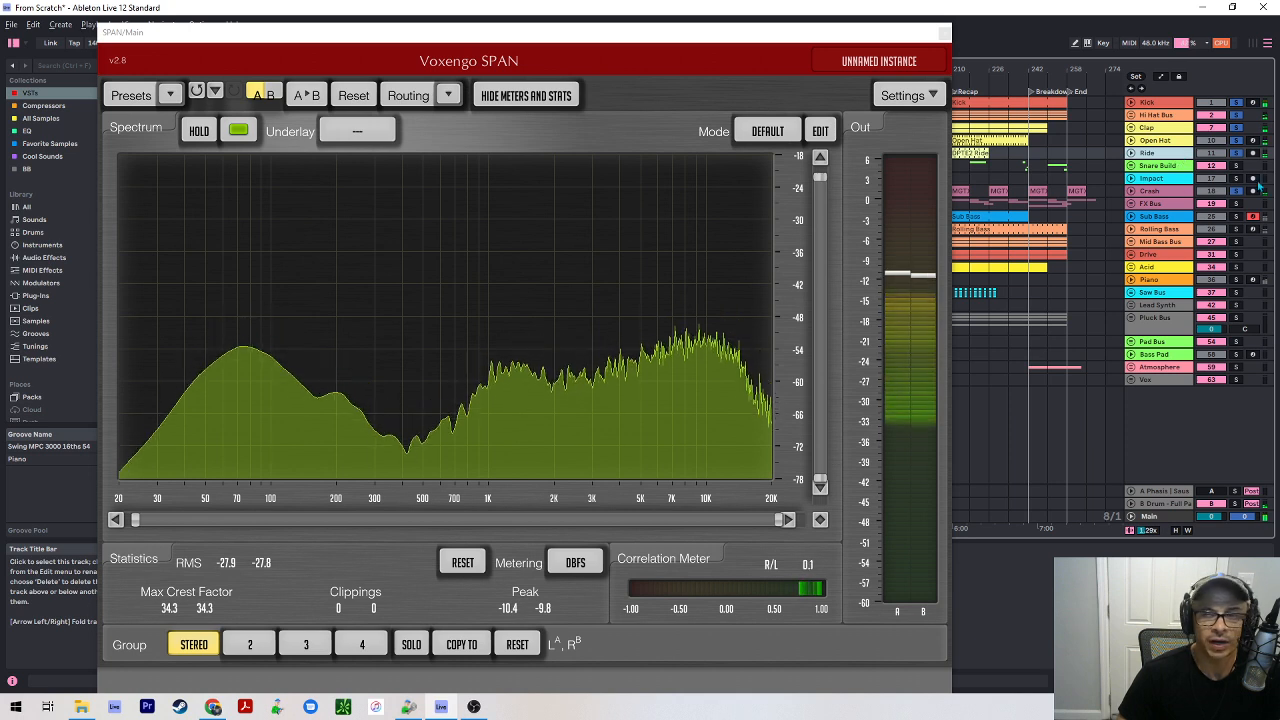
left_click(1236, 155)
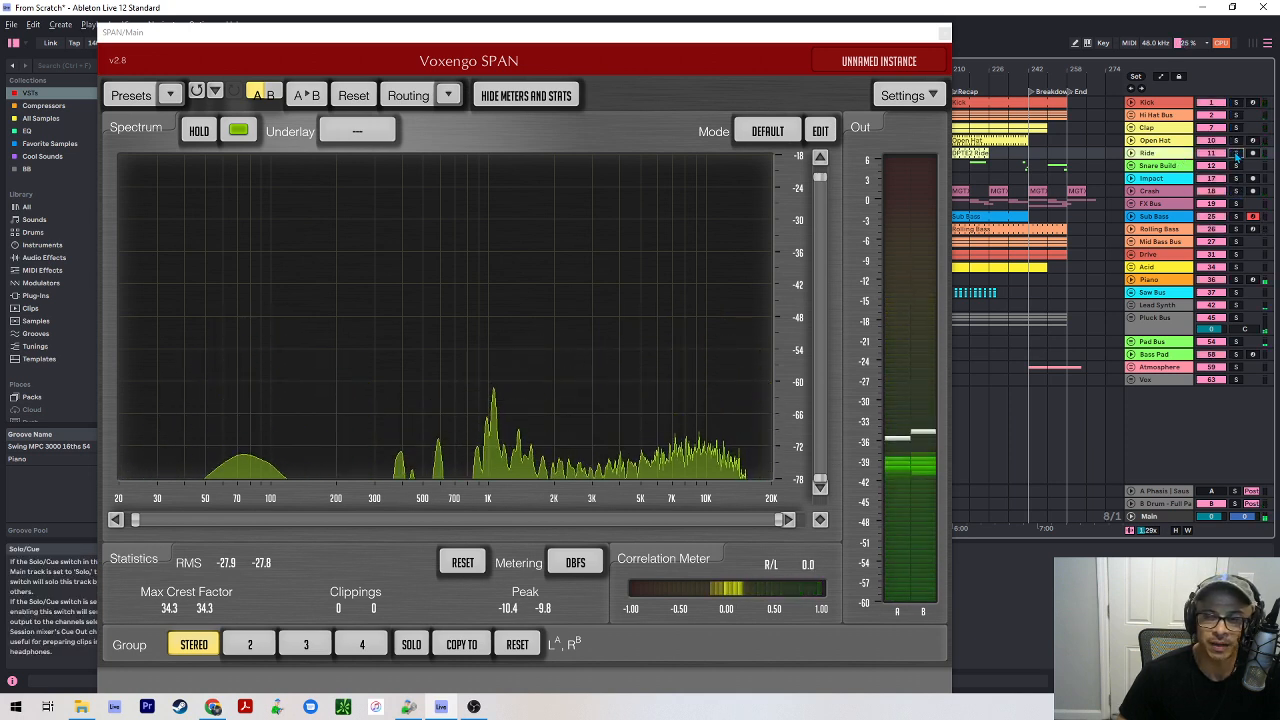
- Add the Kick, Hi Hat Bus and Open Hat to the Ride solo and examine the combined spectrum during playback
key("alt+Tab")
key("alt+Tab")
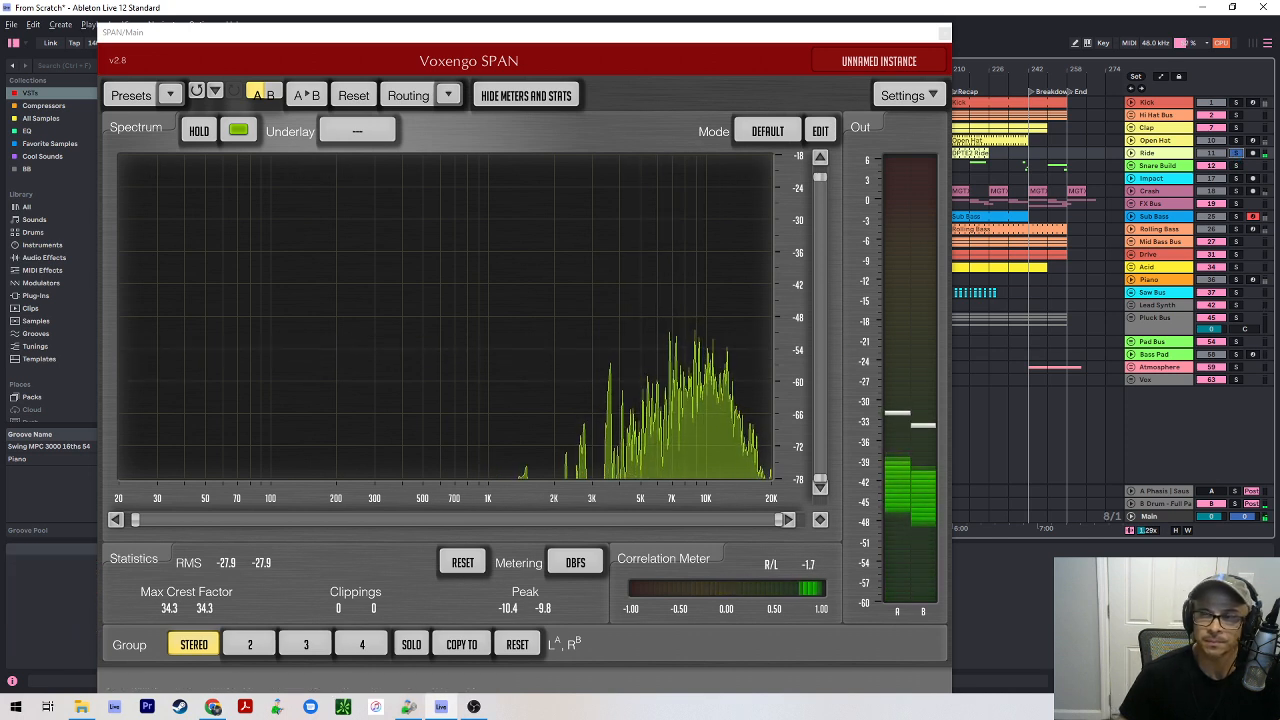
left_click(1237, 103)
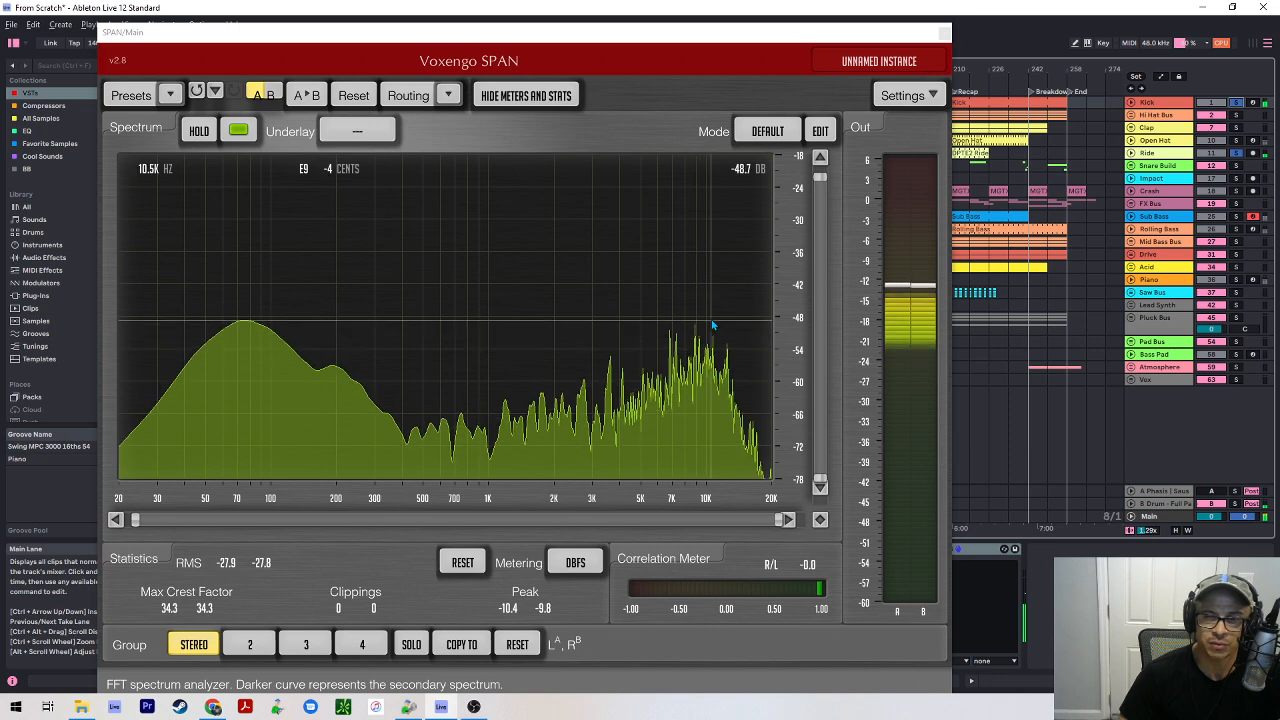
key("space")
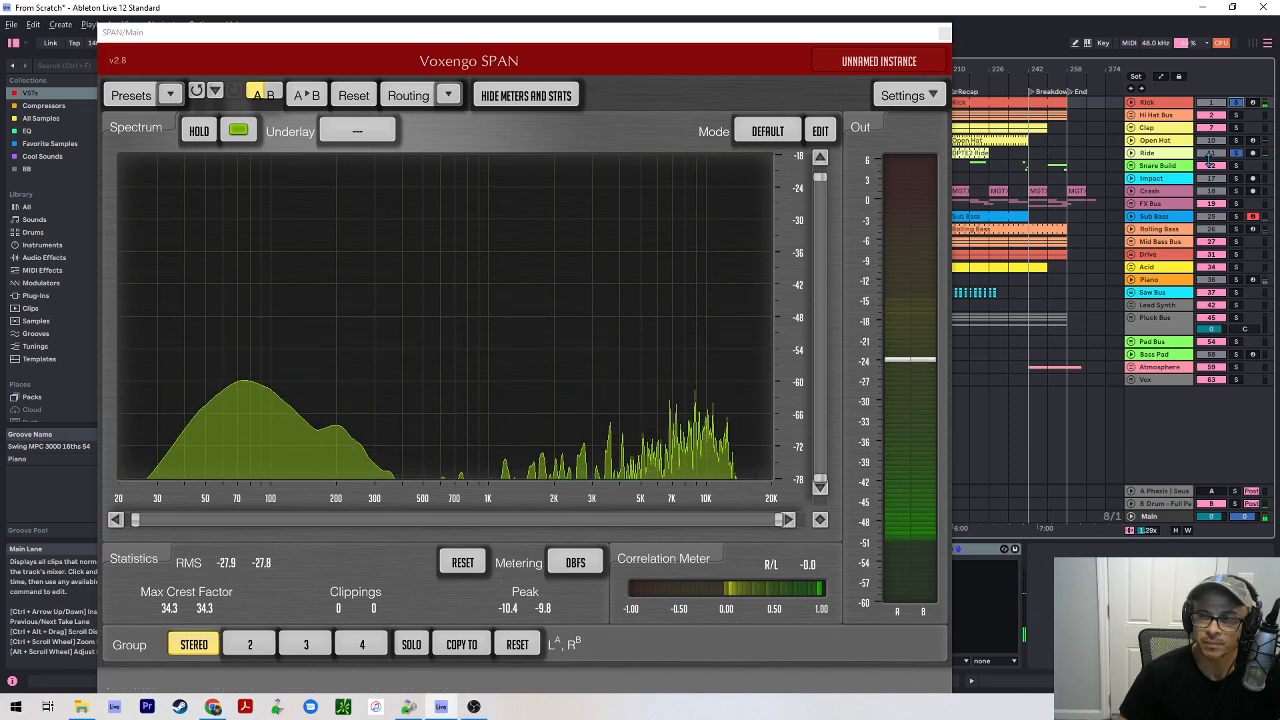
left_click(1237, 115)
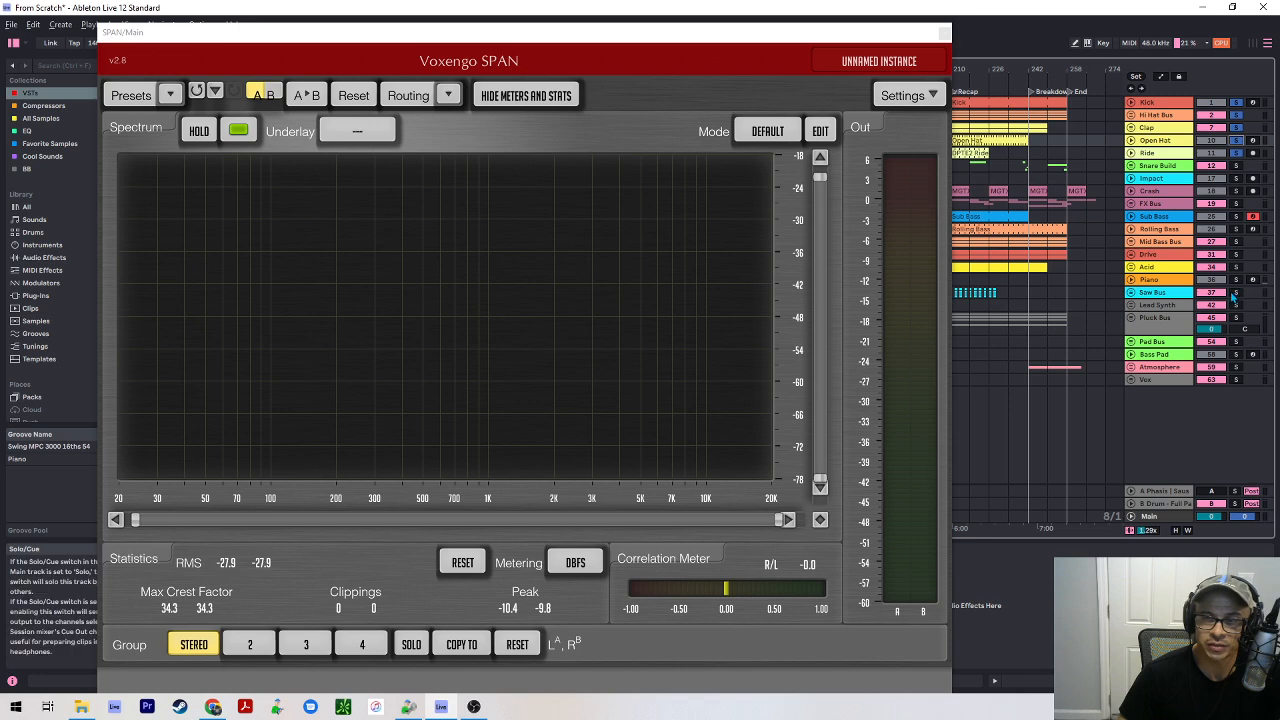
- Solo only the Saw Bus, examine its spectrum in SPAN, and move the analyzer aside to reveal the device chain
left_click(1236, 292)
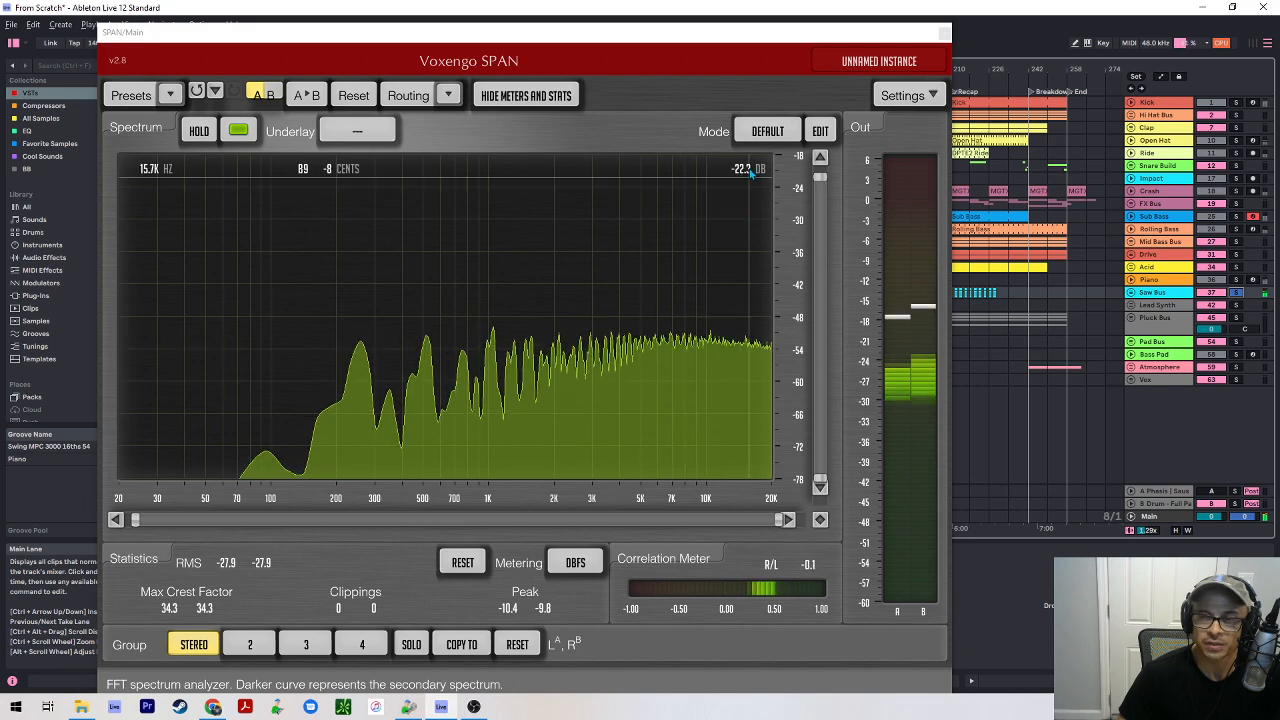
left_click_drag(736, 49, 0, 49)
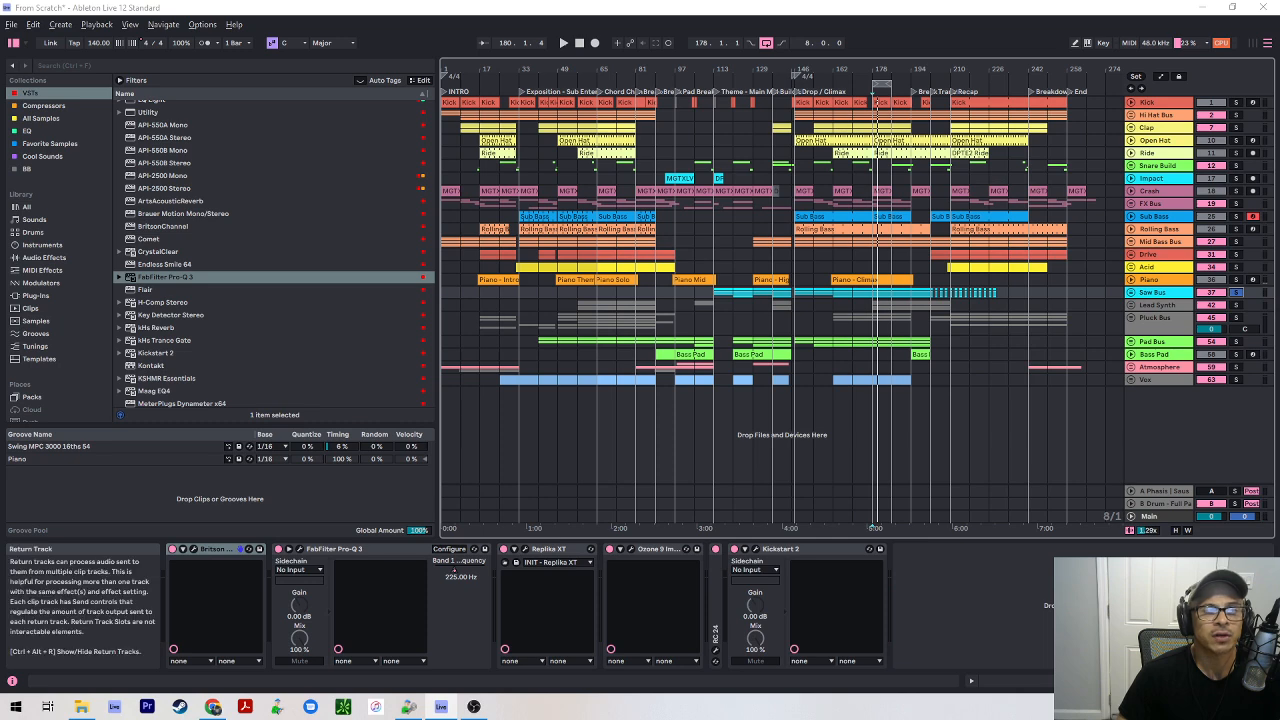
left_click_drag(0, 20, 636, 0)
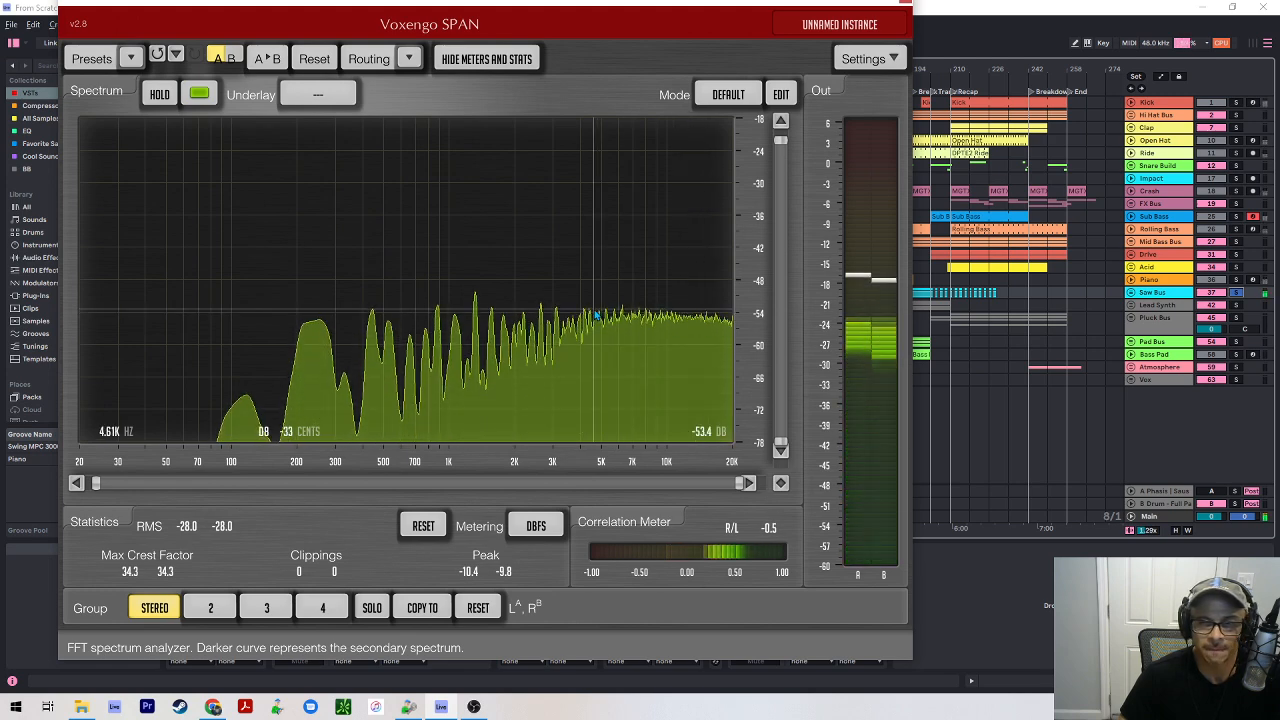
left_click_drag(857, 3, 39, 7)
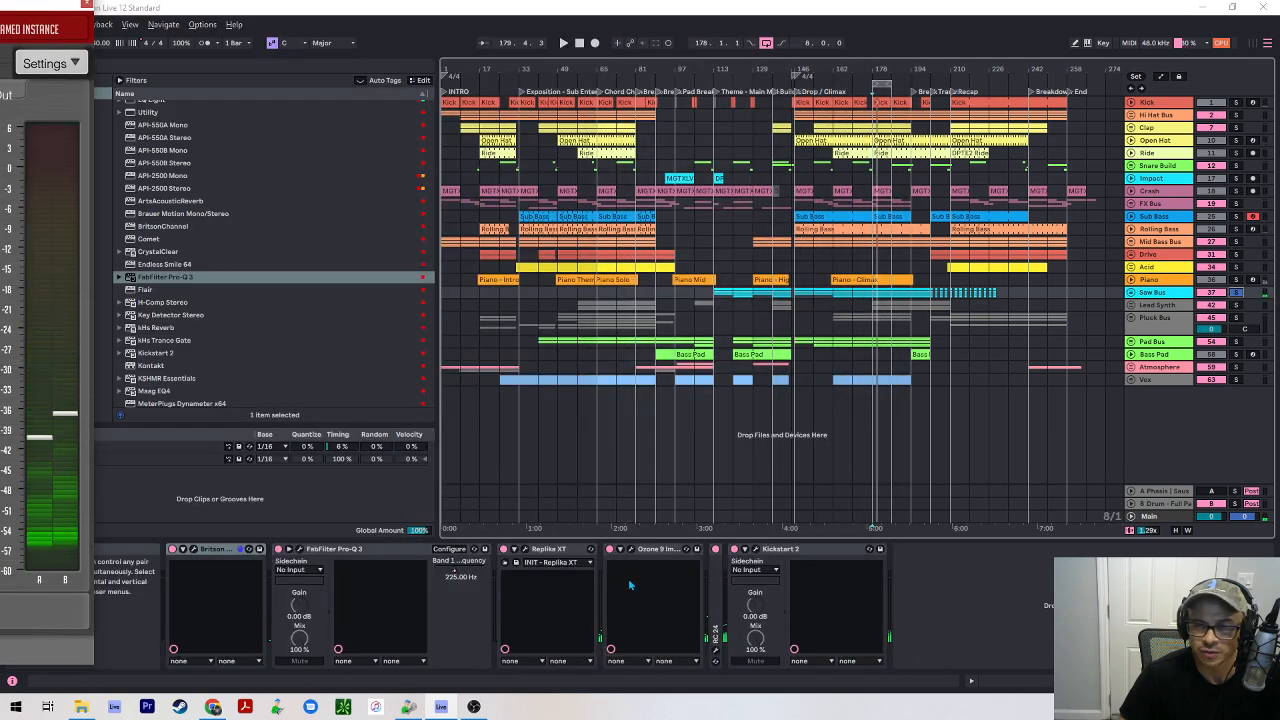
- Open FabFilter Pro-Q 3 on the Saw Bus and compare its high cut bypassed and active against SPAN during playback
left_click(298, 550)
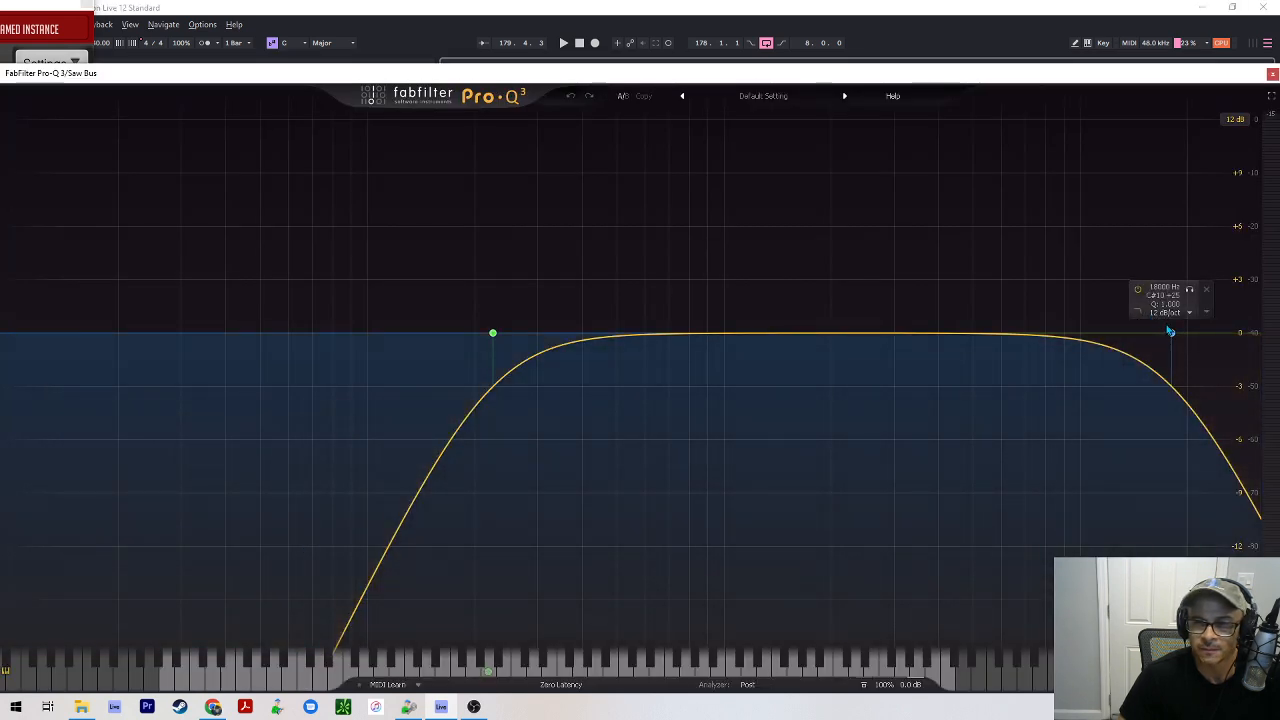
key("space")
left_click_drag(43, 5, 1184, 41)
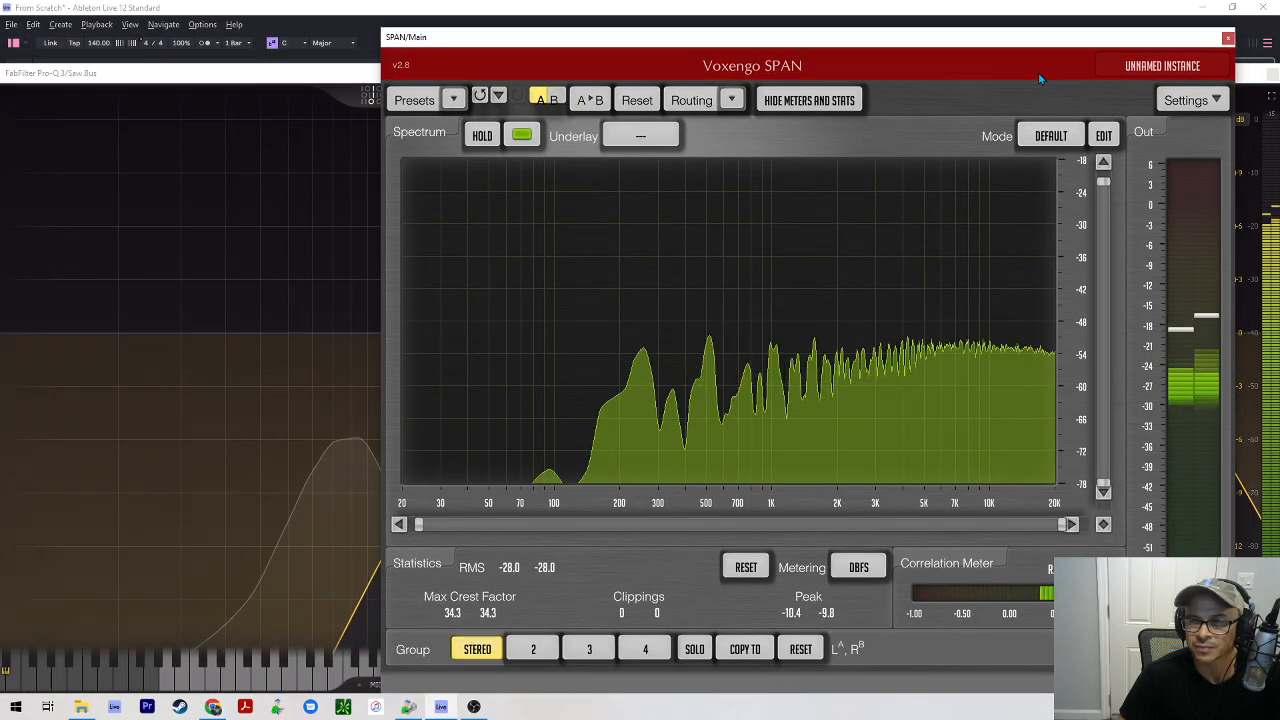
left_click_drag(987, 42, 325, 64)
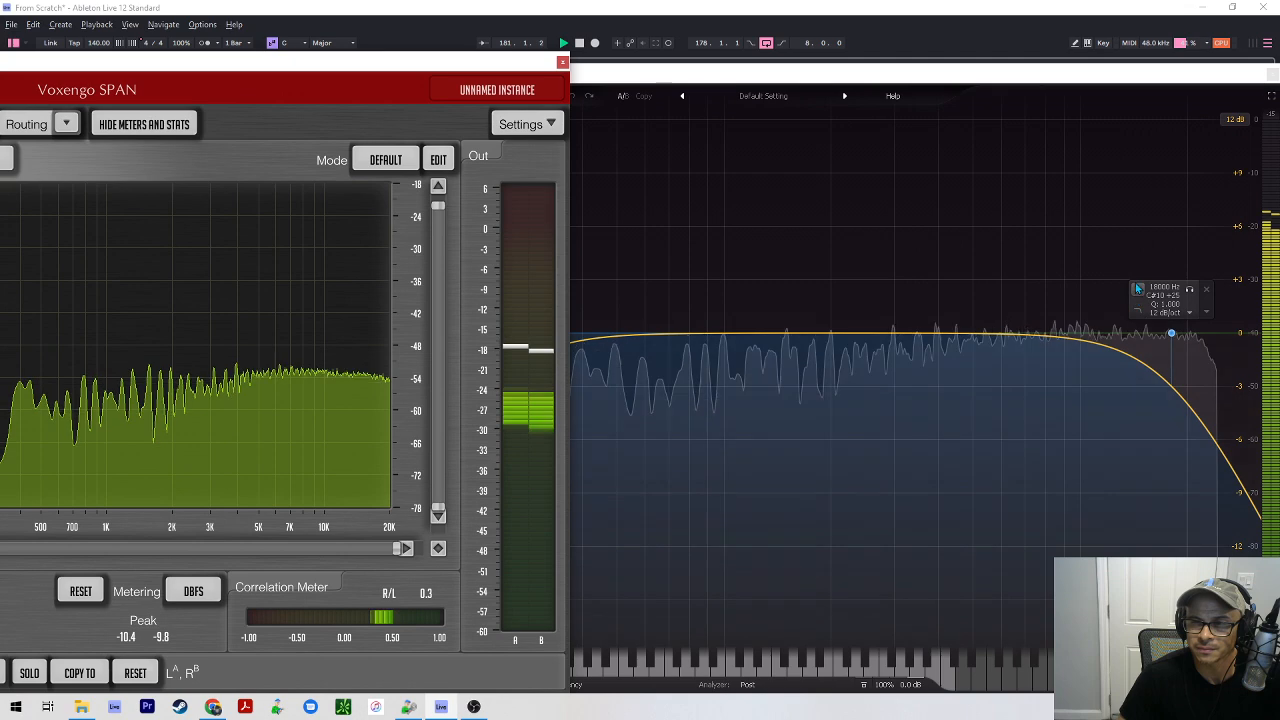
left_click(1137, 289)
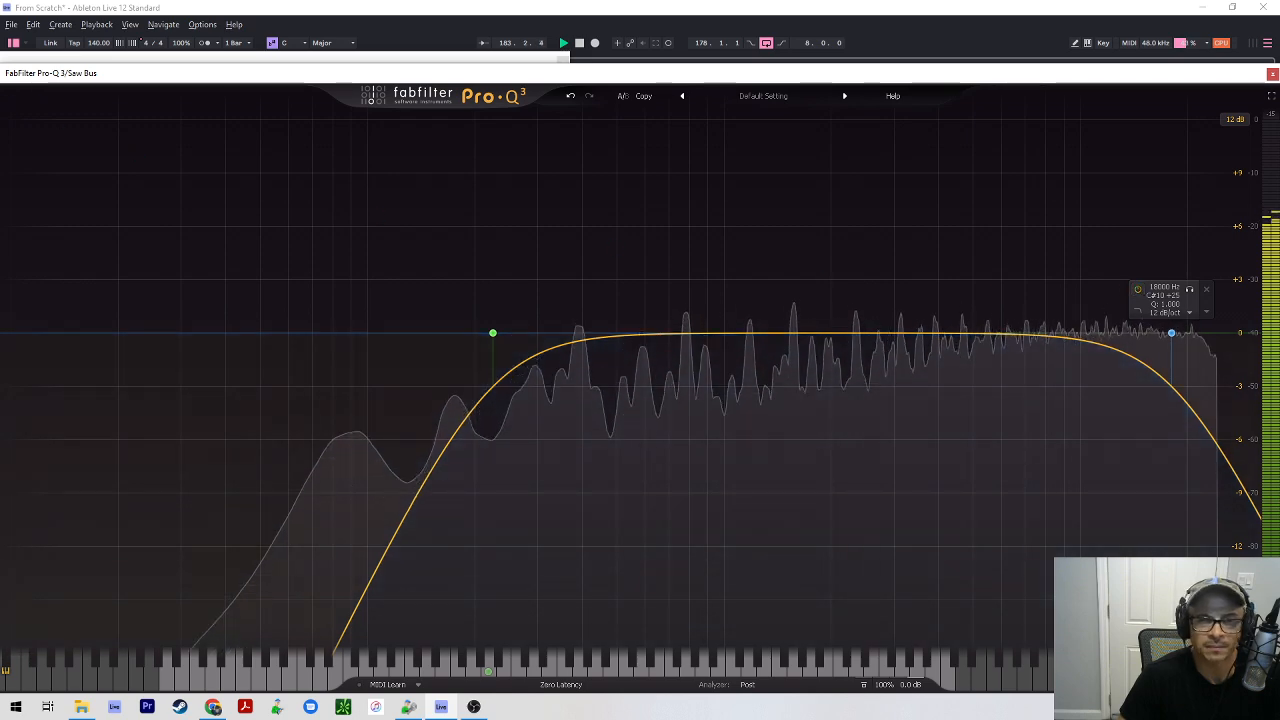
left_click(333, 66)
left_click_drag(333, 67, 155, 41)
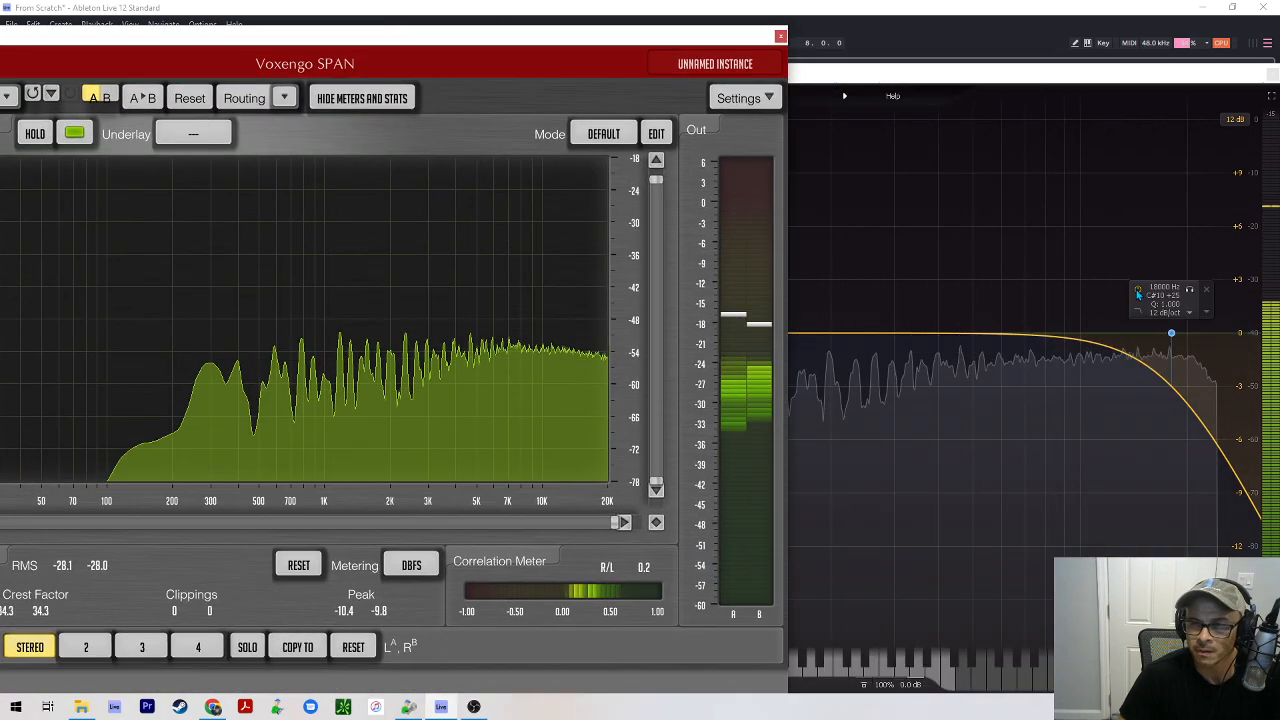
- Set the high cut frequency in the Saw Bus's Pro-Q 3 to 17000 Hz
left_click(1162, 300)
double_click(1162, 288)
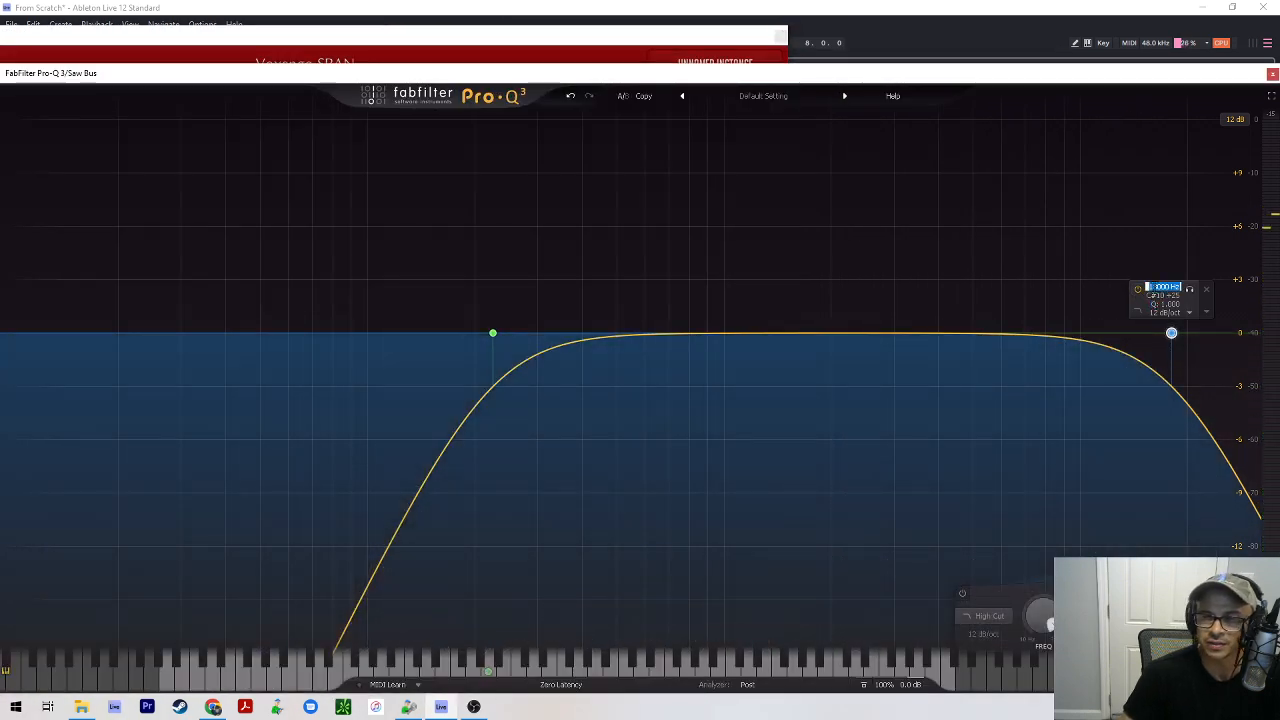
type("20000")
key("Return")
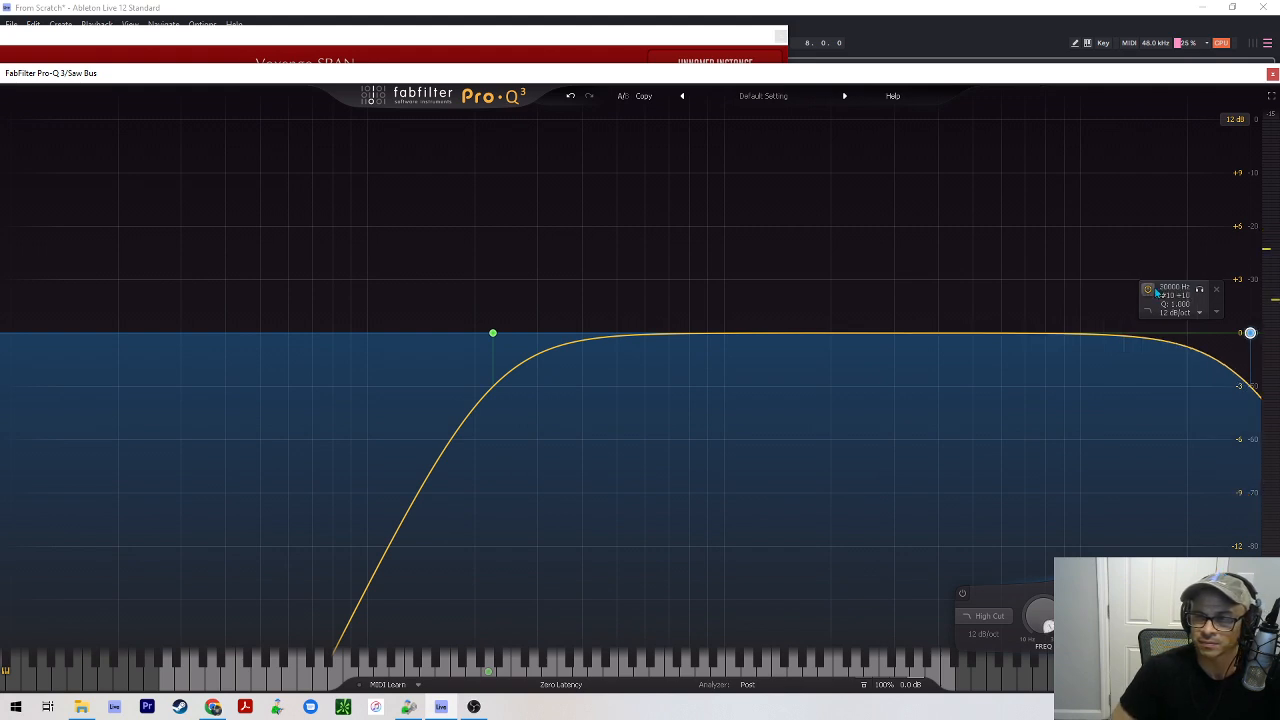
double_click(1173, 295)
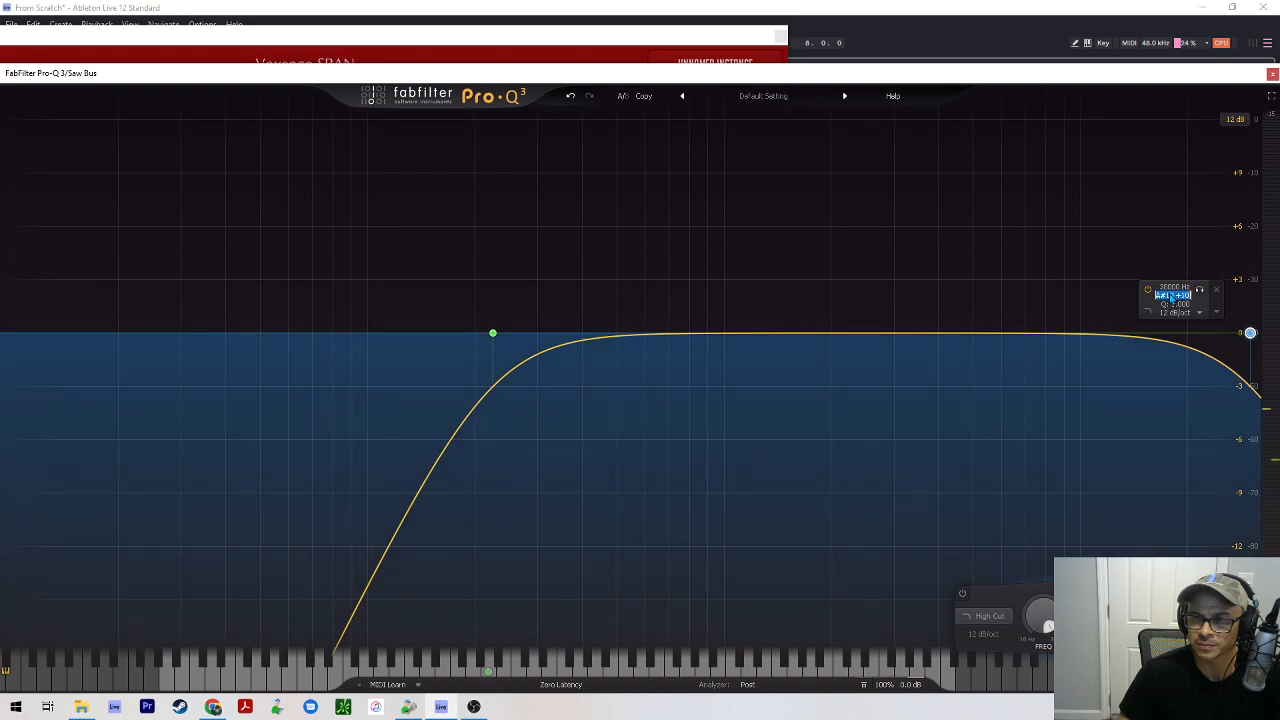
left_click(1175, 288)
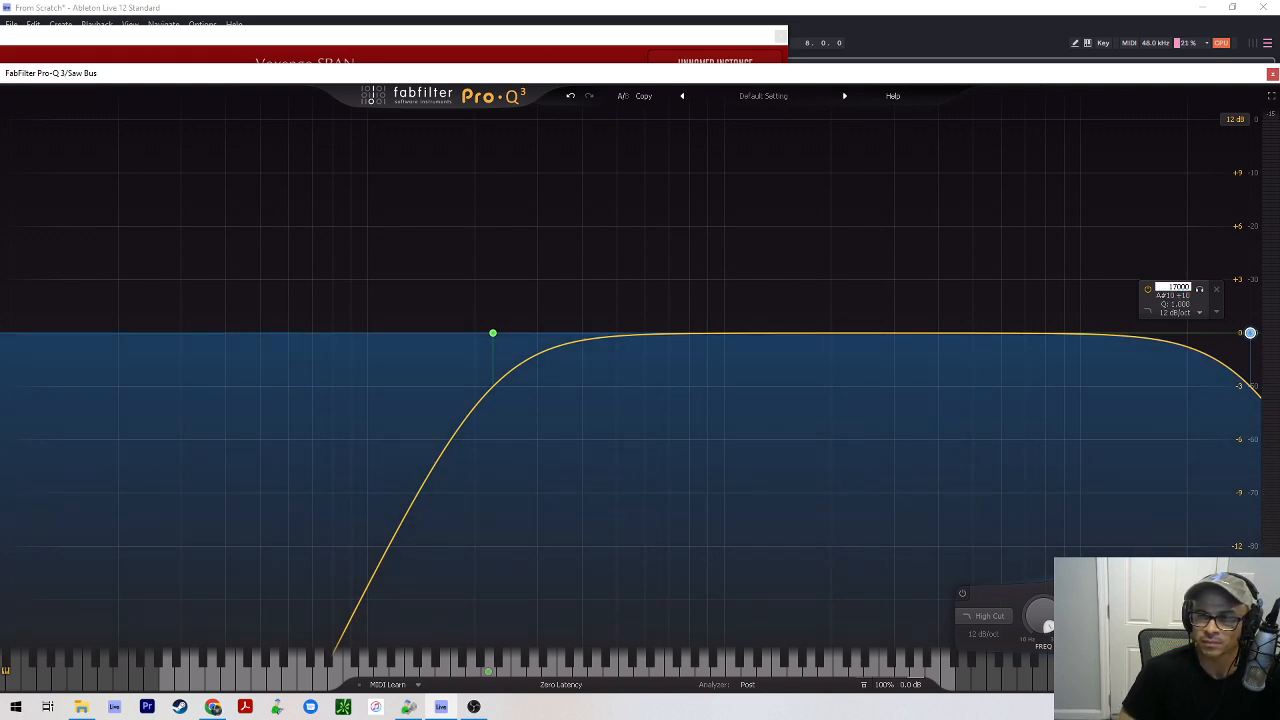
key("Return")
- Play back the Saw Bus with its adjusted high cut, check the spectrum in SPAN, and move the analyzer aside
key("space")
key("alt+Tab")
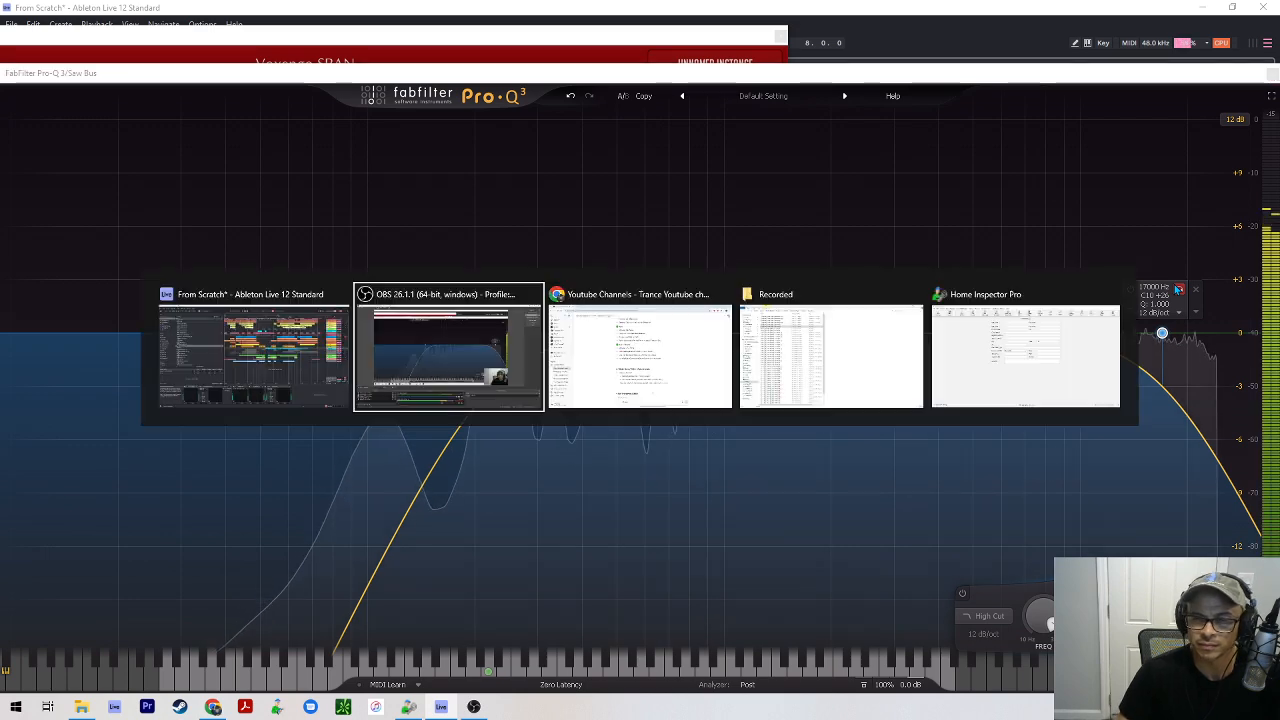
key("alt+Tab")
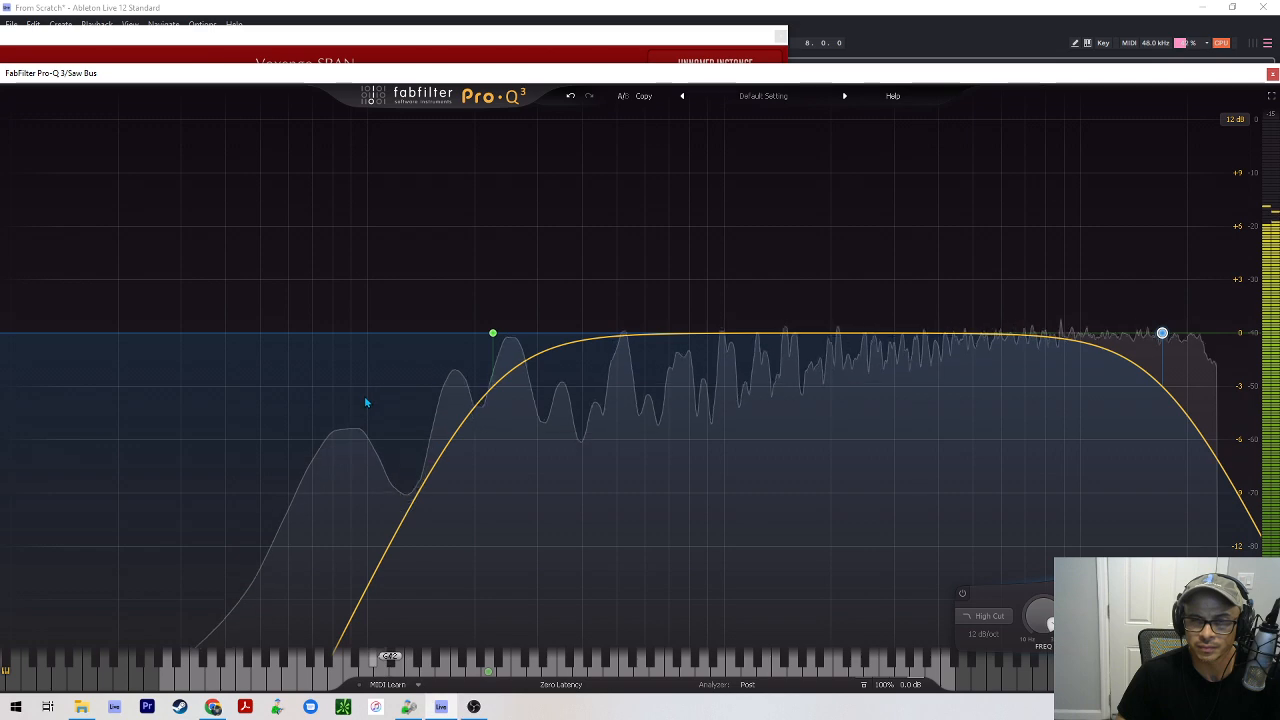
left_click(190, 40)
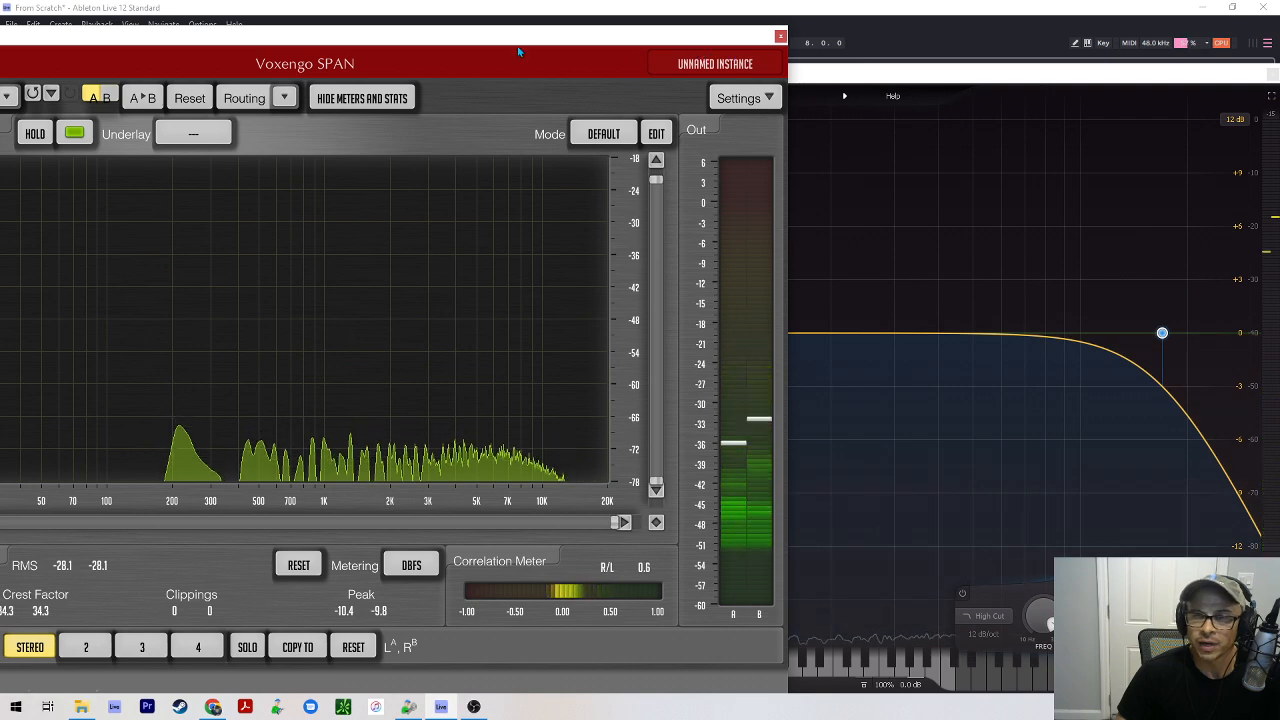
left_click_drag(518, 38, 20, 18)
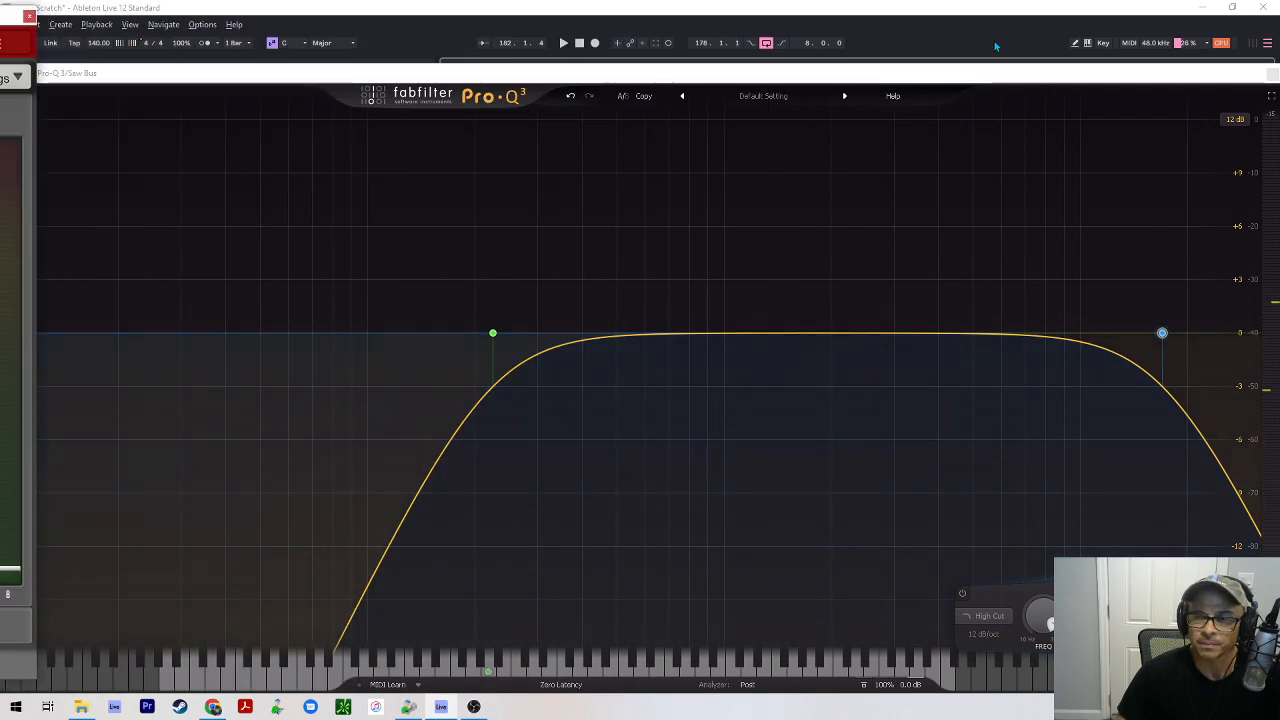
- Move the EQ window aside and add the Kick, Hi Hat Bus, Clap, Open Hat and Ride to the Saw Bus solo during playback
left_click_drag(1180, 80, 270, 76)
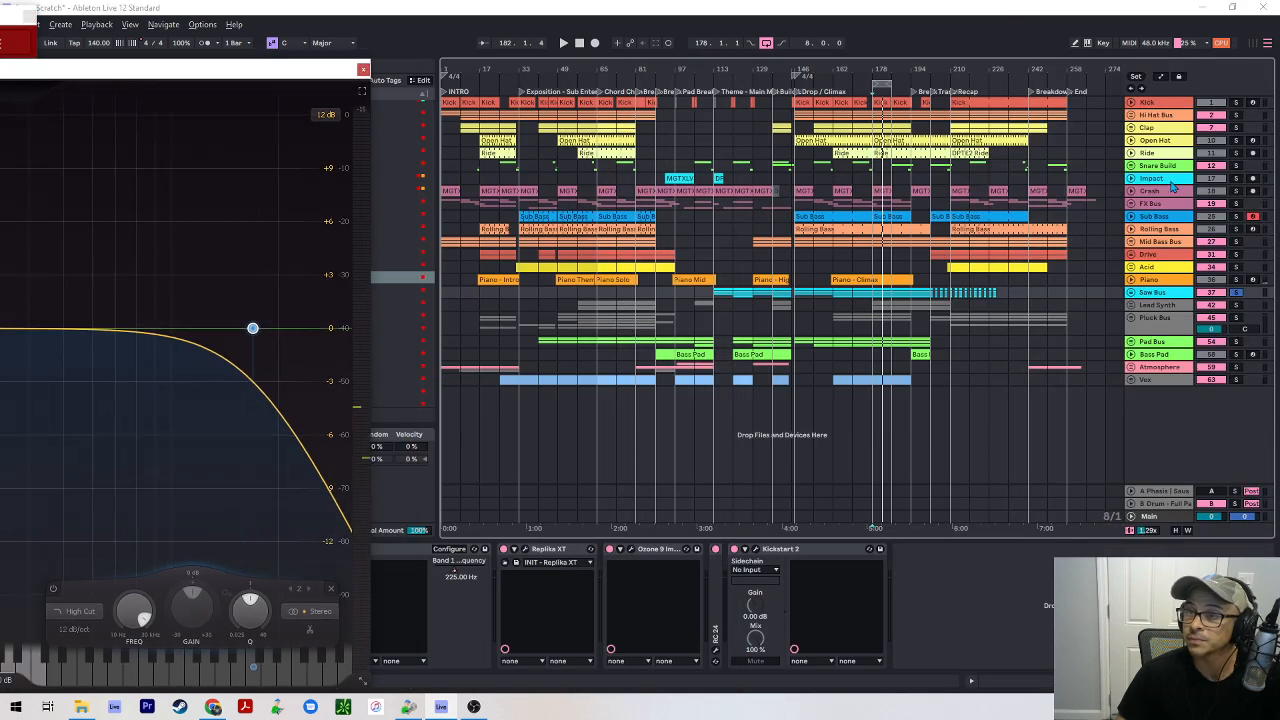
left_click(1237, 103, "ctrl")
key("space")
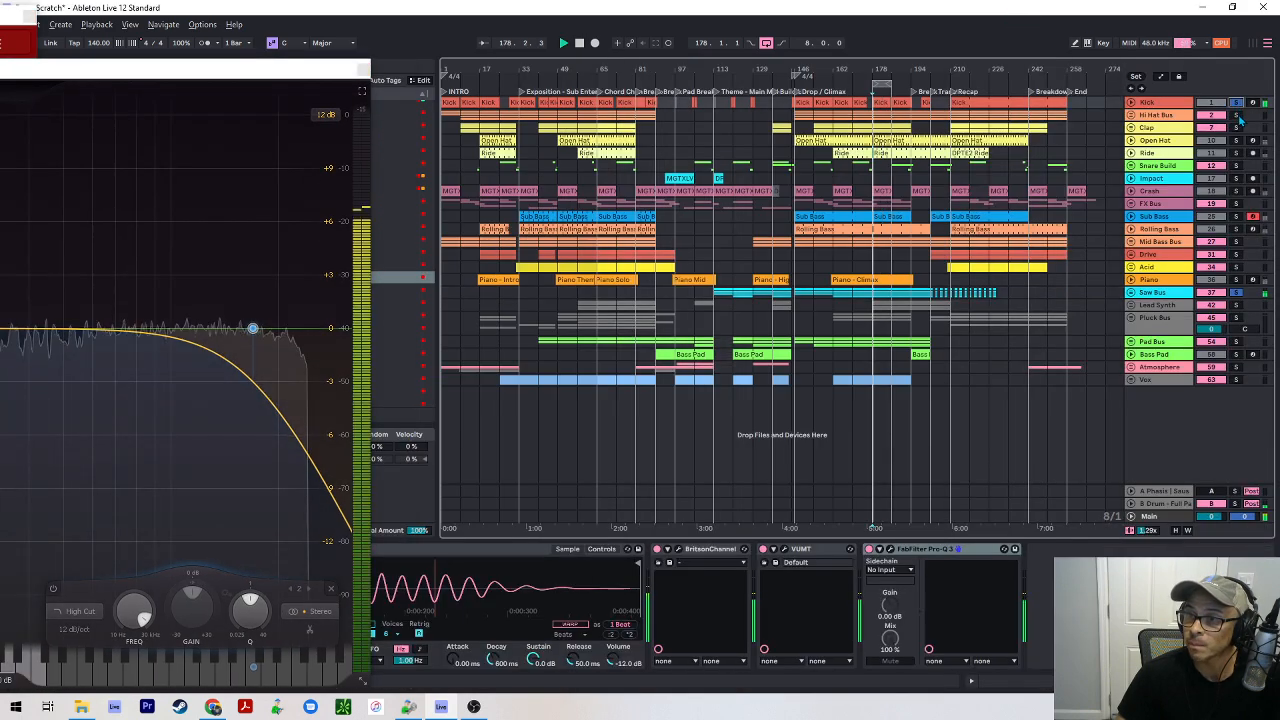
left_click(1238, 116, "ctrl")
left_click(1239, 129, "ctrl")
left_click(1238, 141, "ctrl")
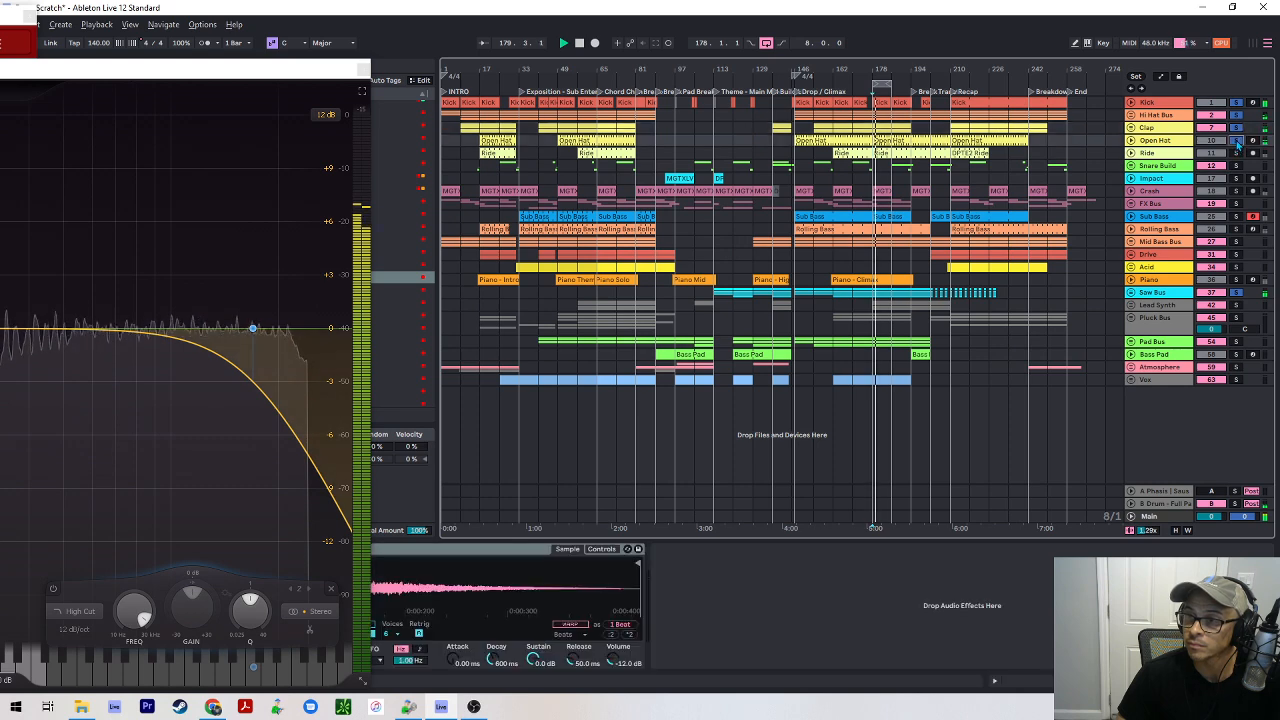
left_click(1238, 154, "ctrl")
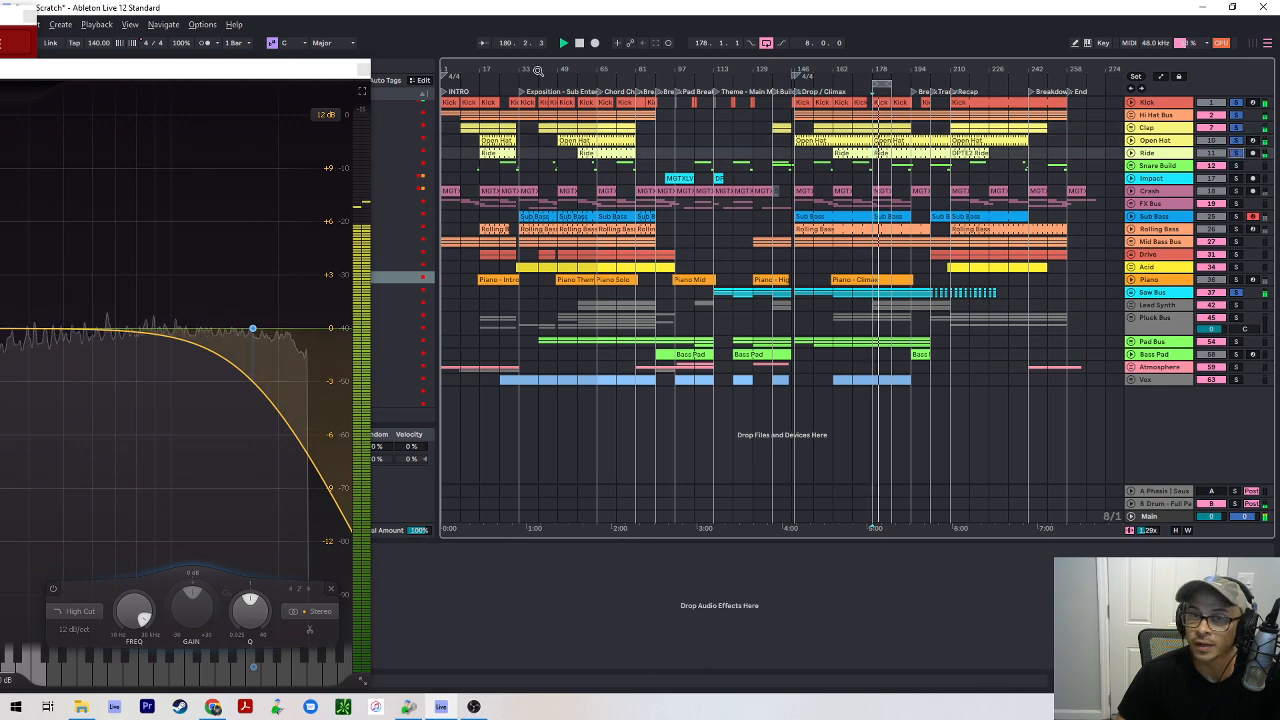
- Add a bell cut to the Saw Bus EQ at about 5200 Hz with a gain of about -2 dB
double_click(255, 74)
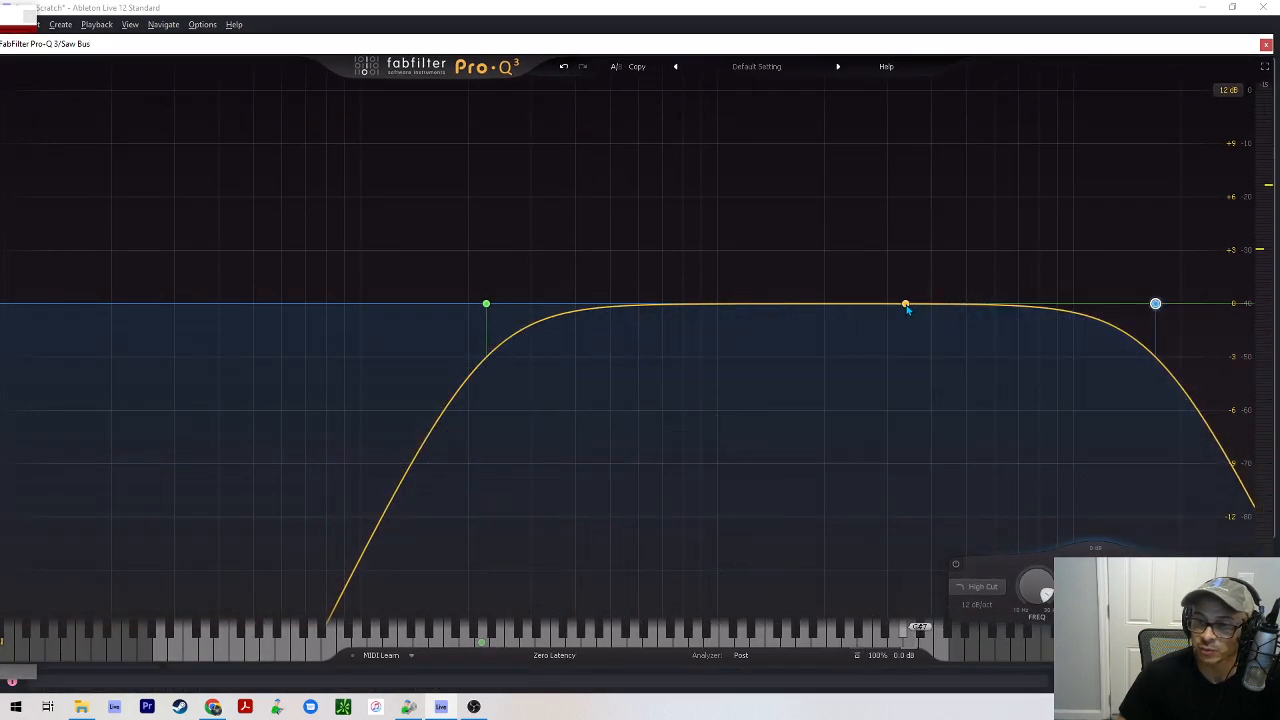
left_click_drag(899, 312, 982, 340)
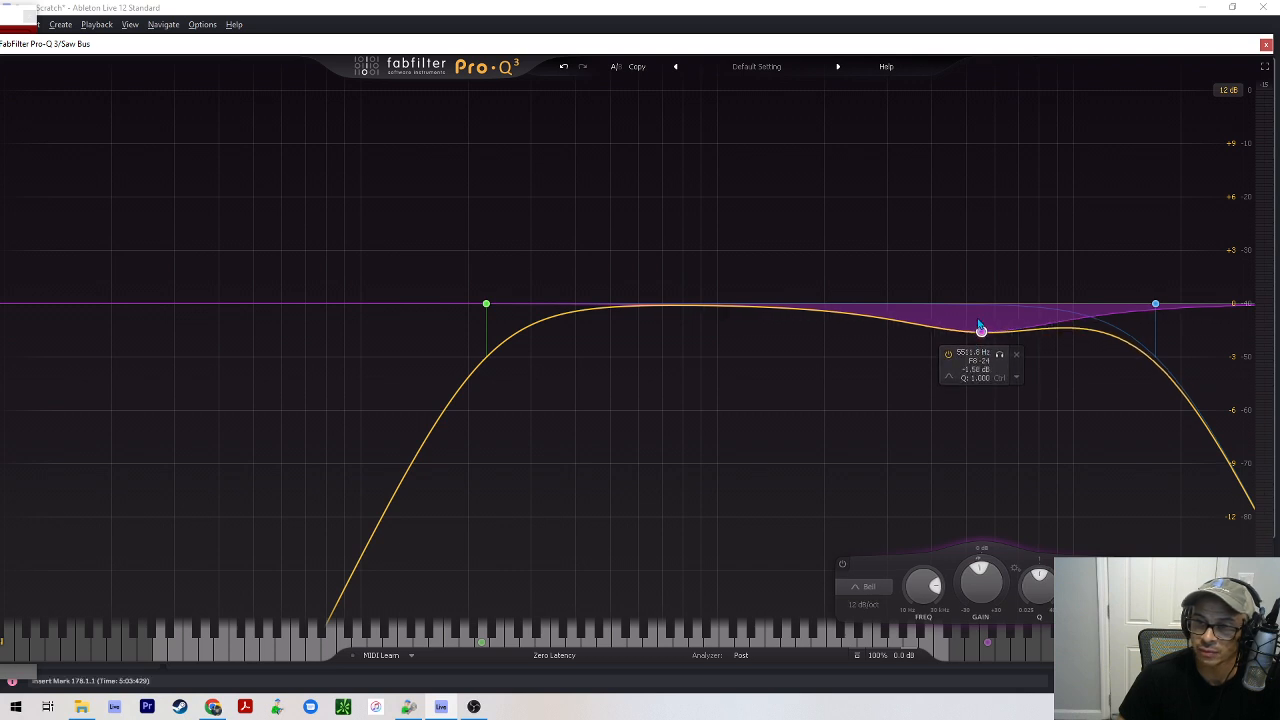
left_click_drag(979, 309, 985, 266)
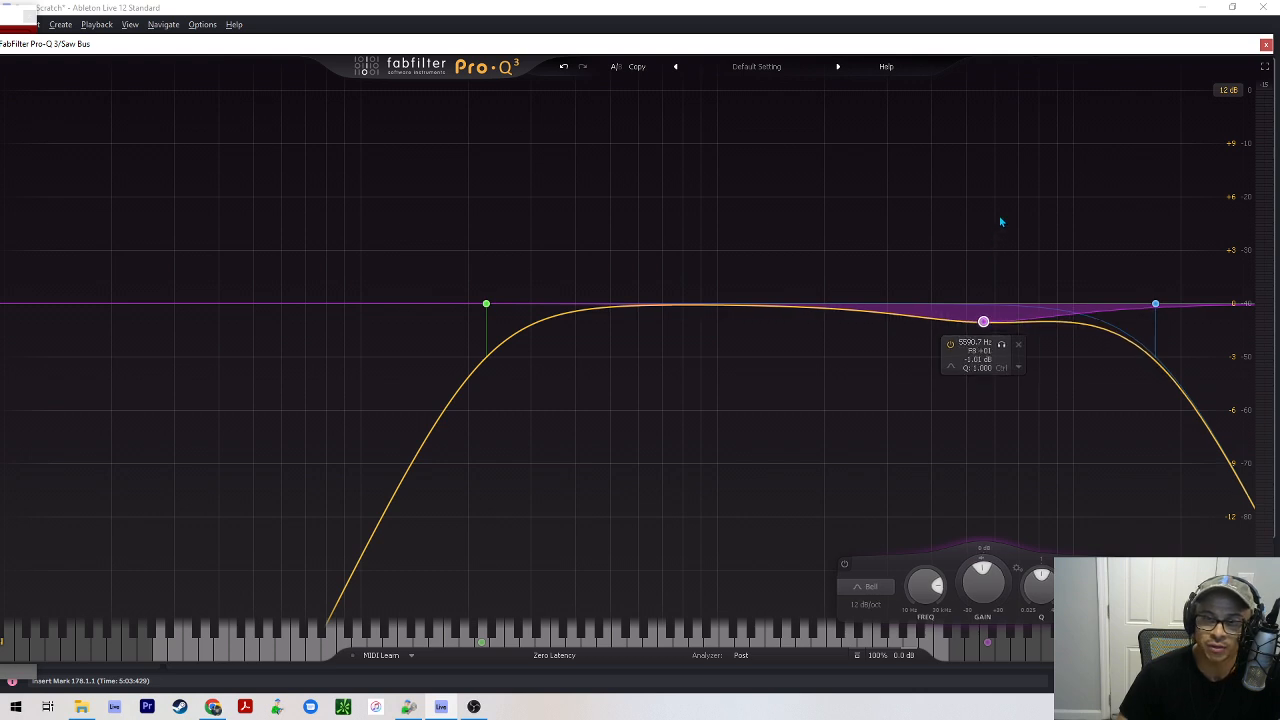
mouse_move(997, 211)
left_mouse_down()
mouse_move(977, 423)
mouse_move(1000, 325)
mouse_move(985, 194)
mouse_move(987, 231)
left_mouse_up()
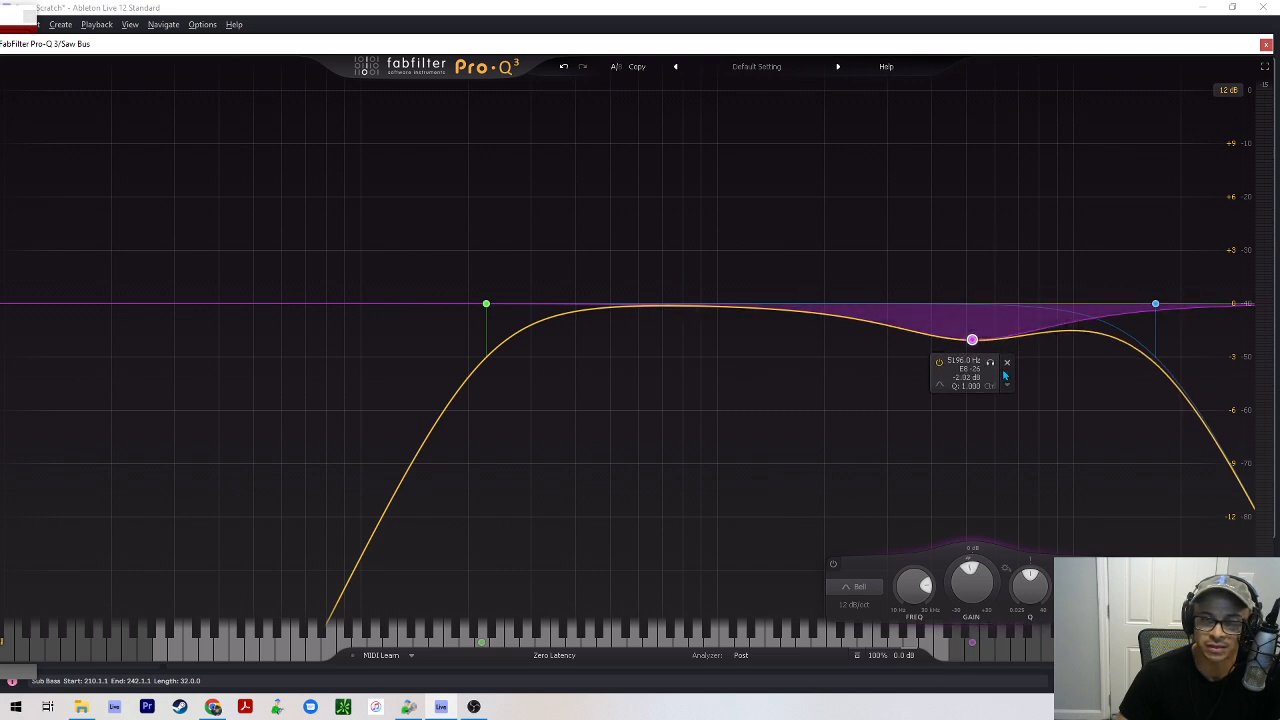
- Compare the Saw Bus sound with the new bell cut bypassed and active during playback
key("space")
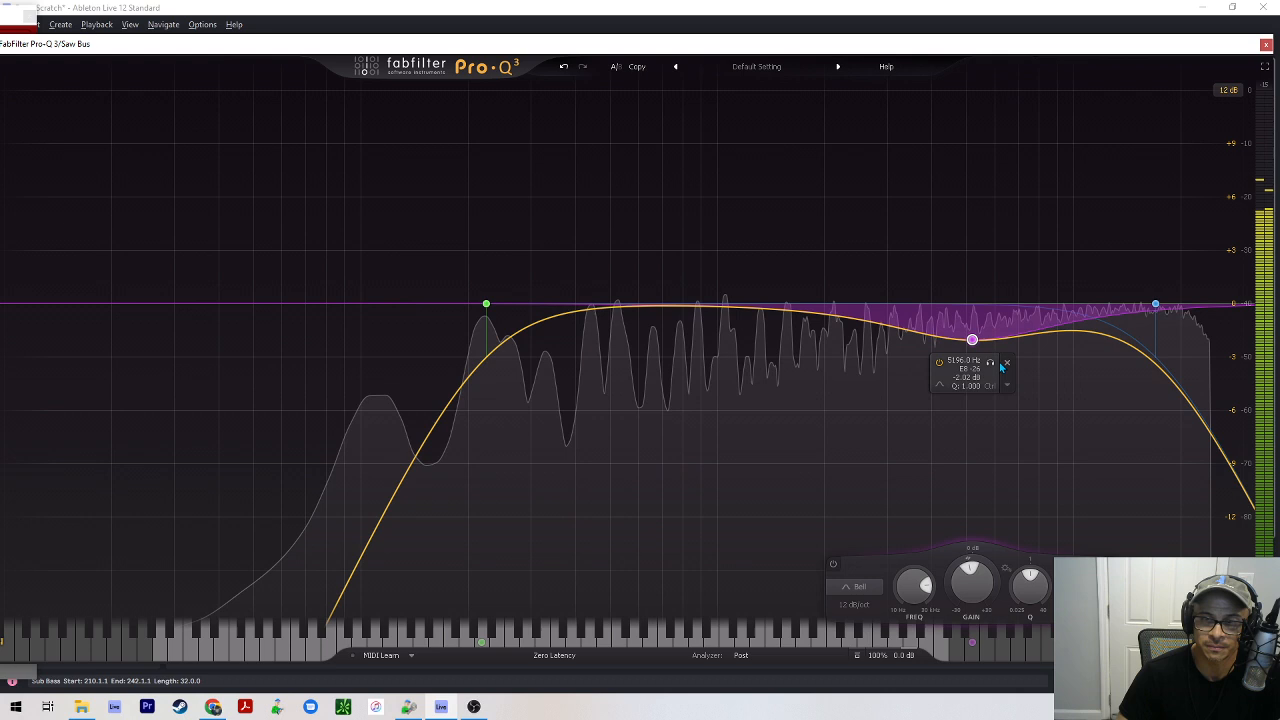
left_click(941, 366)
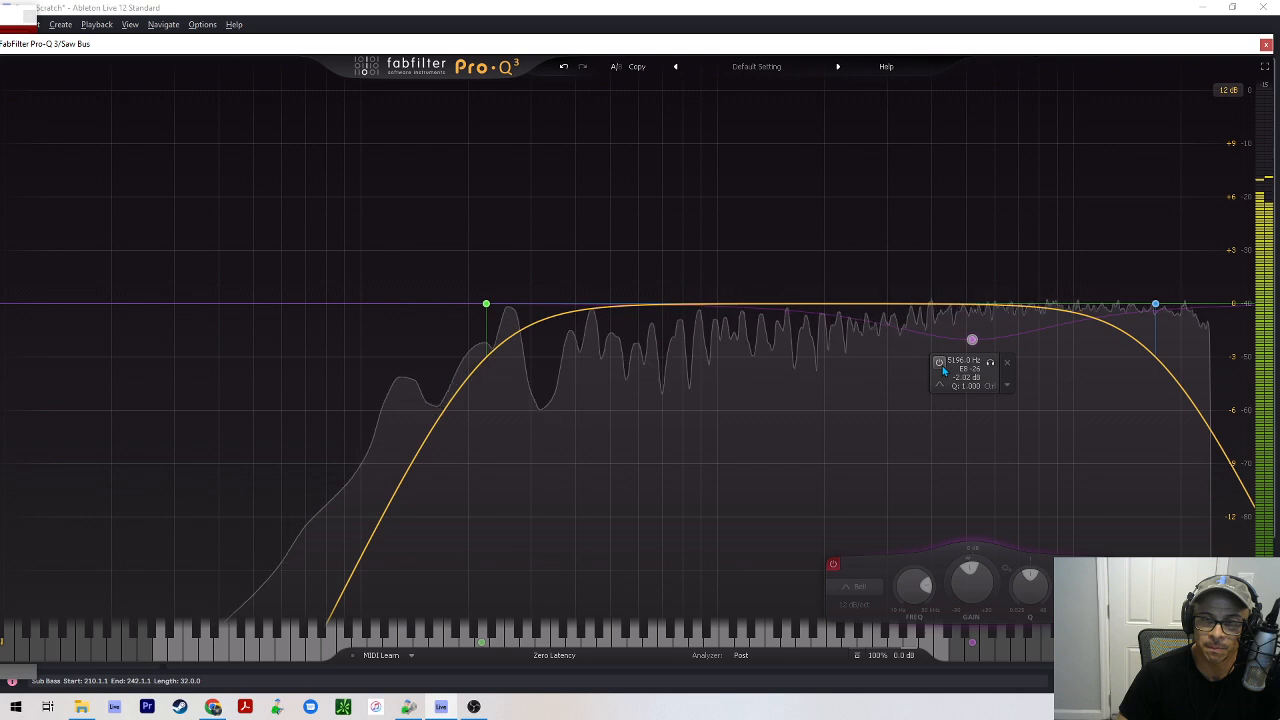
left_click(941, 366)
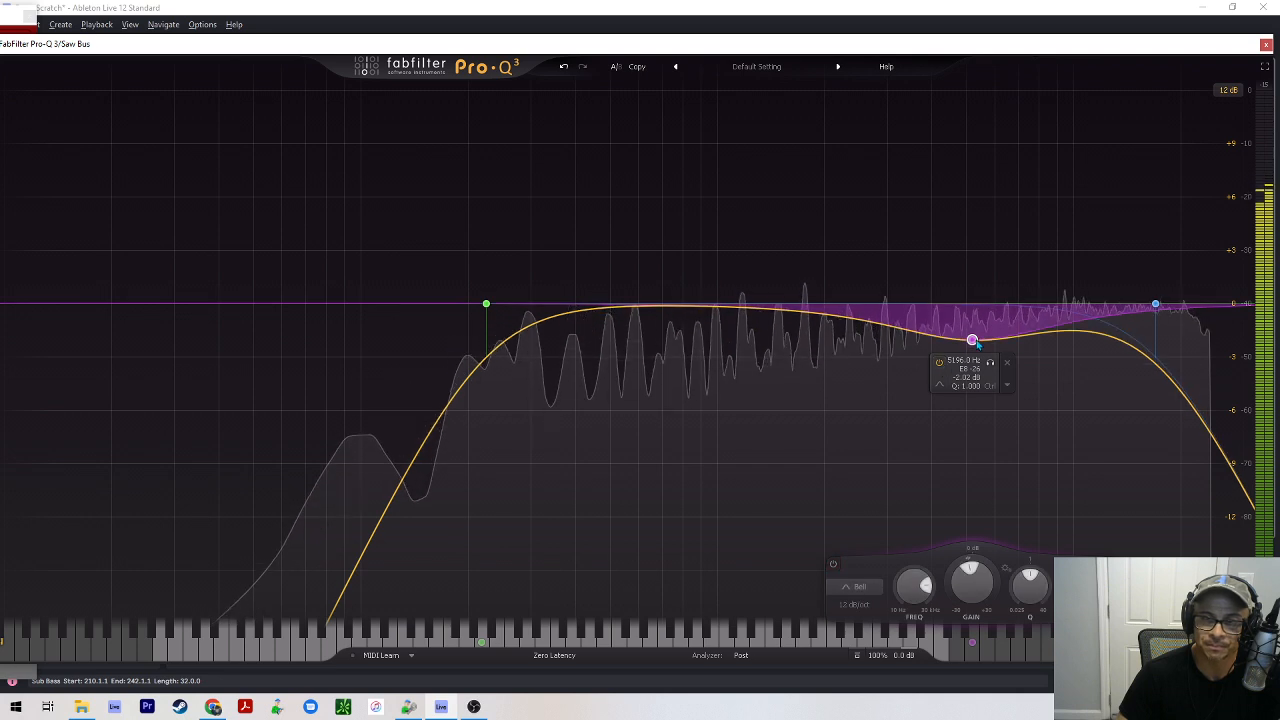
- Adjust the Saw Bus bell cut's gain to about -1.8 dB and listen to the result in playback
key("space")
left_click_drag(972, 341, 973, 339)
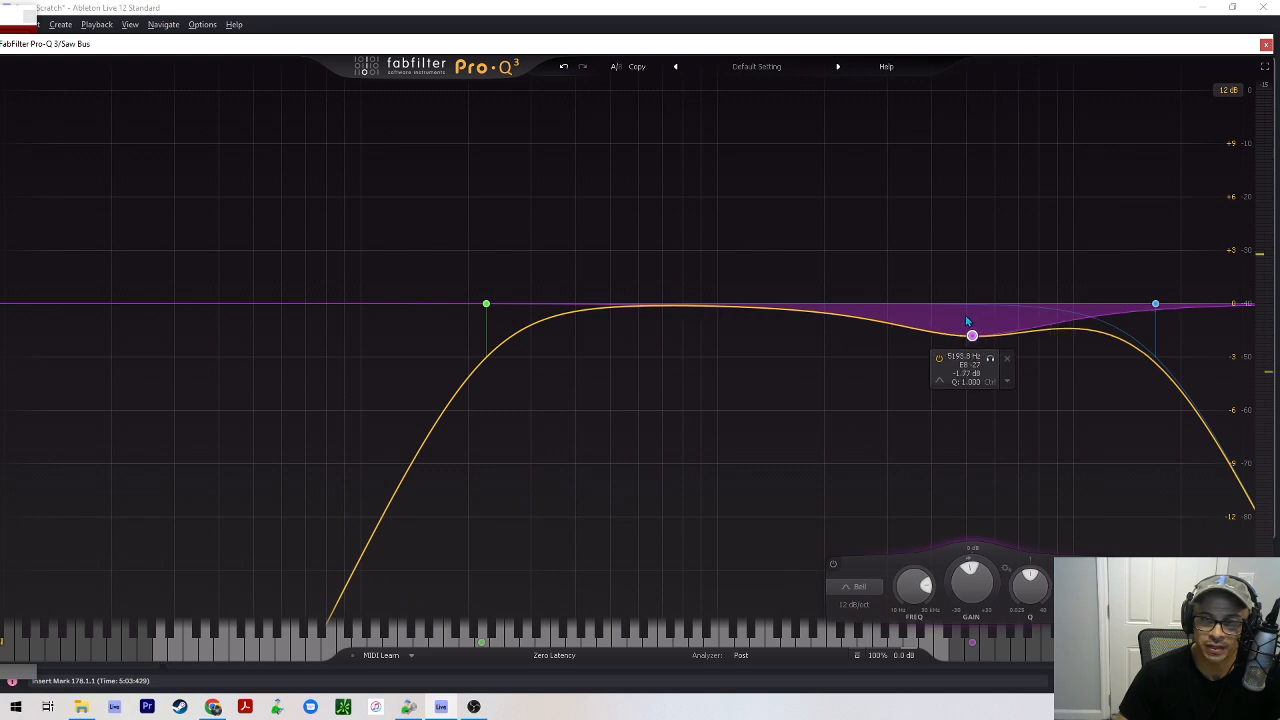
key("space")
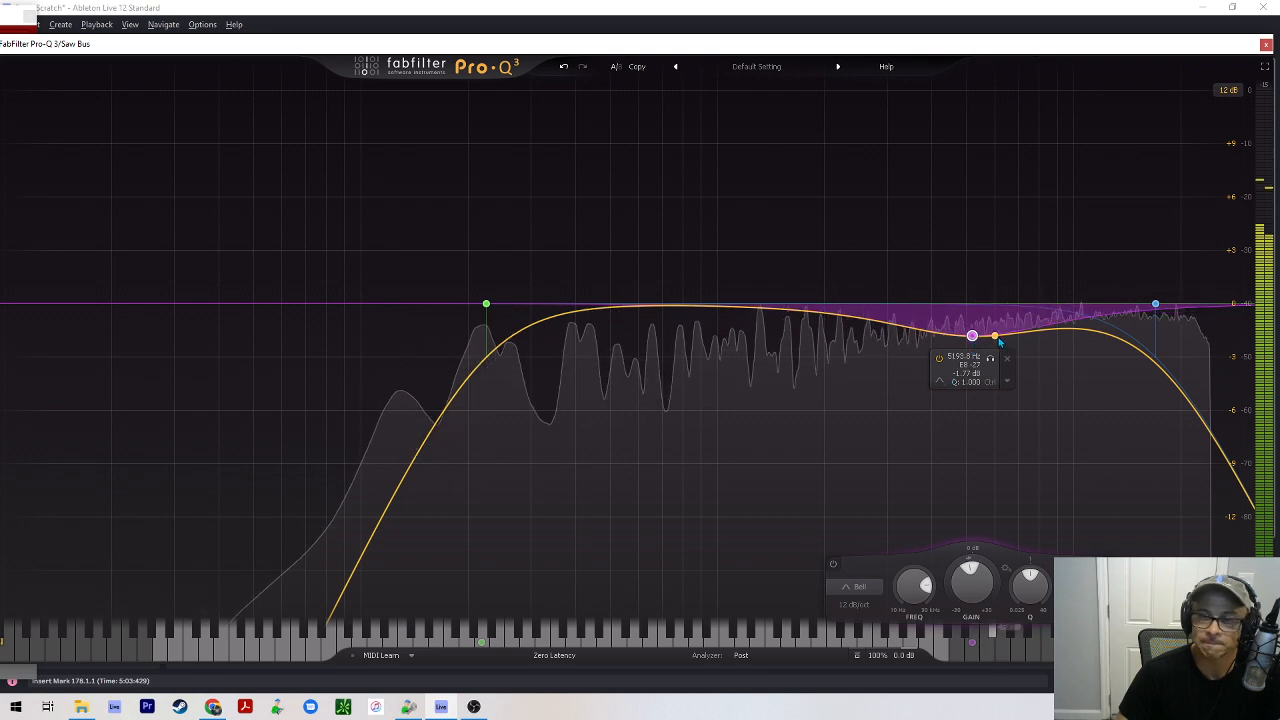
key("space")
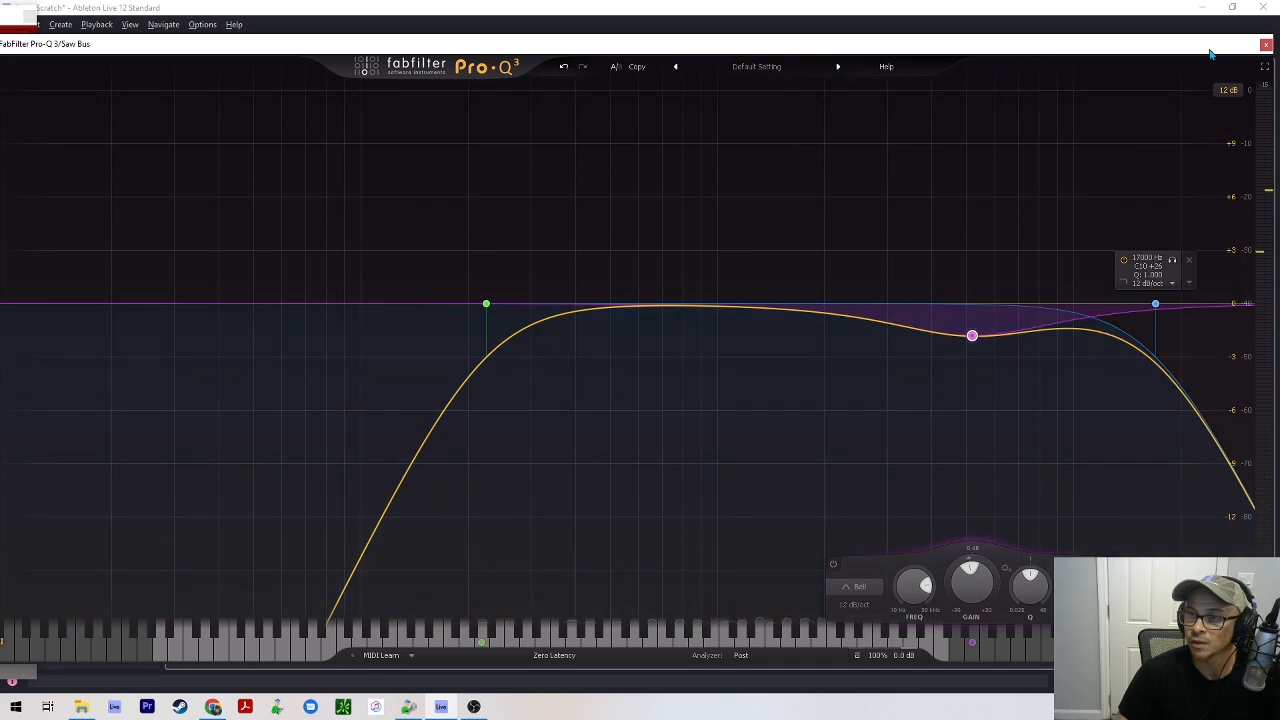
- Move the EQ window aside and add the Snare Build, Impact, Crash, FX Bus, Sub Bass, Rolling Bass, Mid Bass Bus and Drive to the solo during playback
left_click_drag(1108, 50, 0, 39)
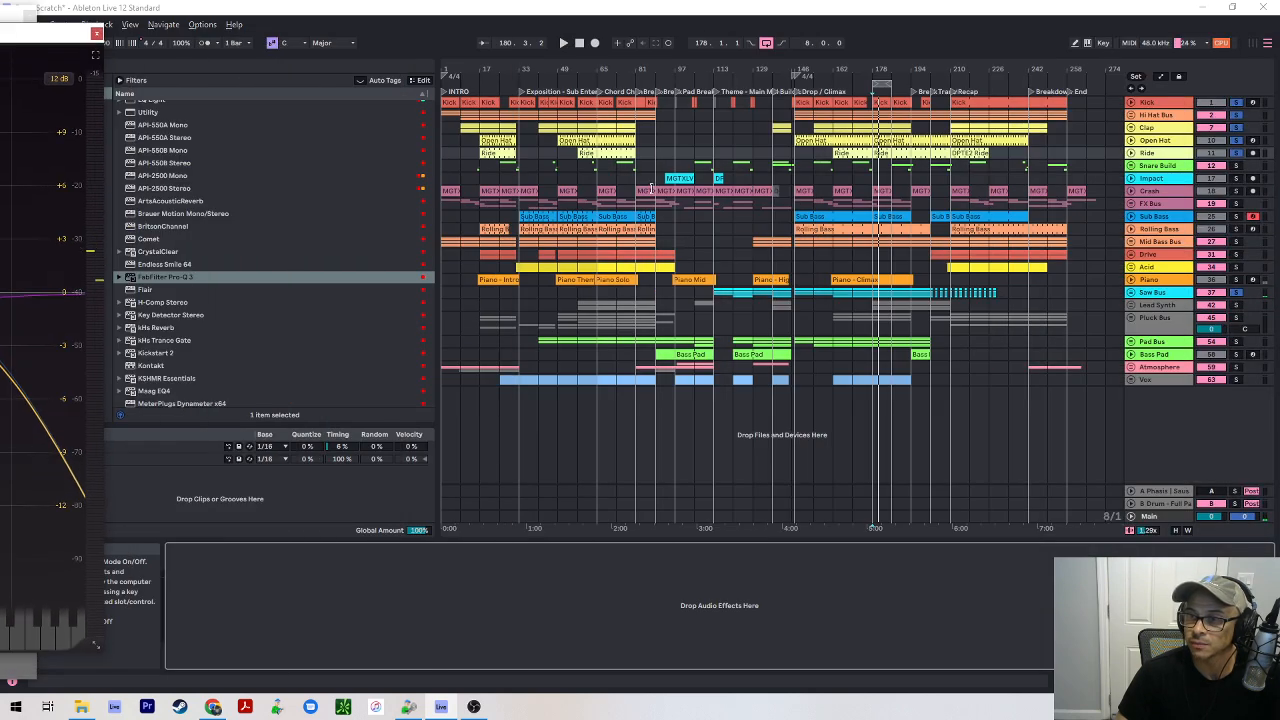
key("space")
left_click(1236, 167, "ctrl")
left_click(1236, 180, "ctrl")
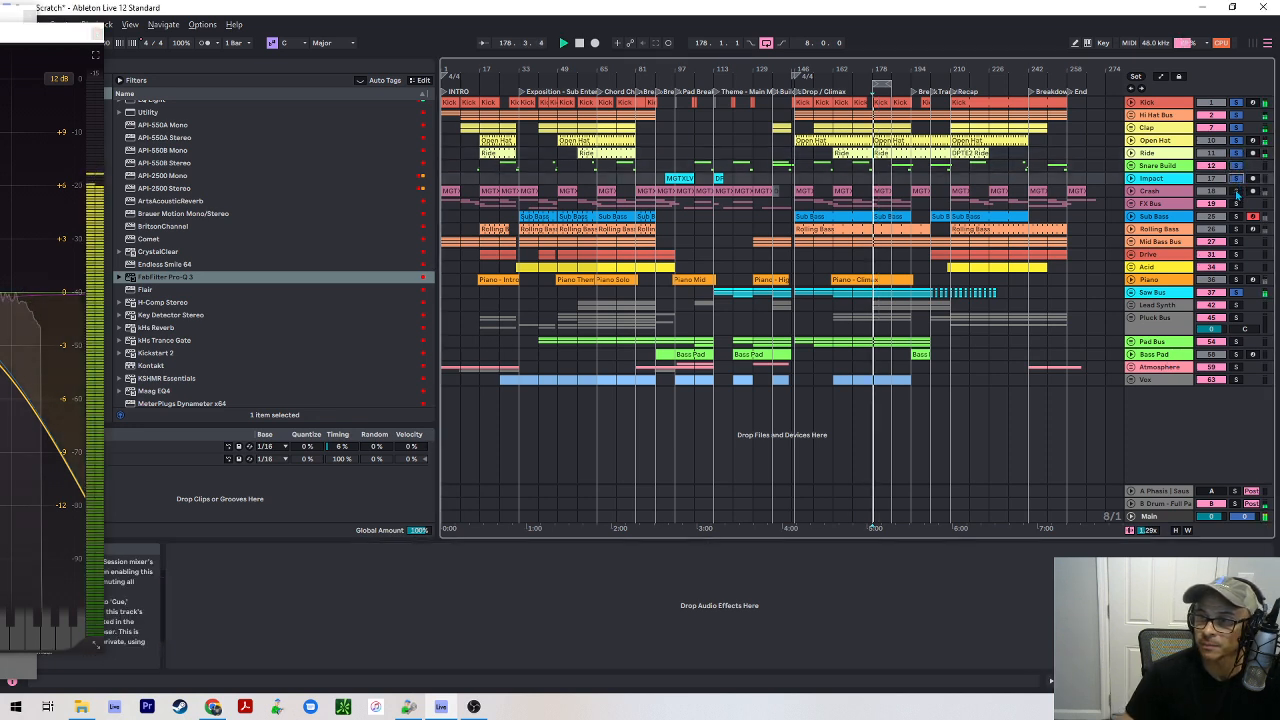
left_click(1236, 193, "ctrl")
left_click(1236, 204, "ctrl")
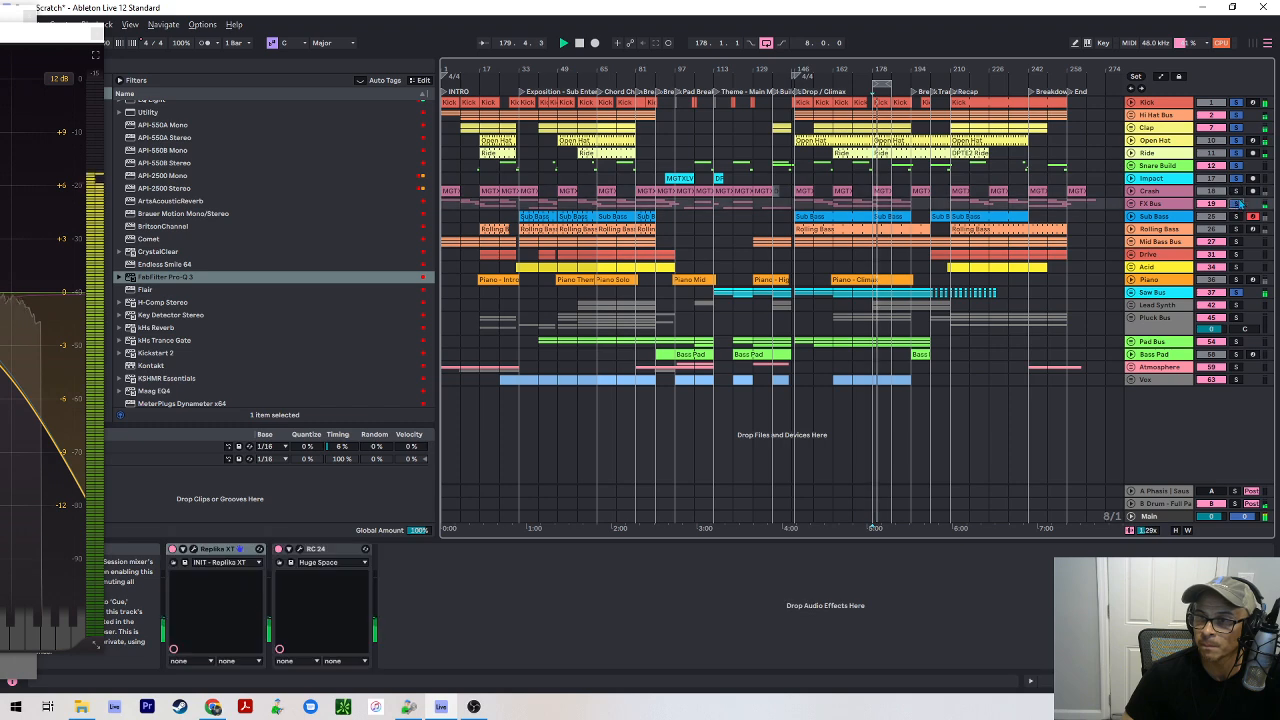
left_click(1237, 192, "ctrl")
left_click(1236, 217, "ctrl")
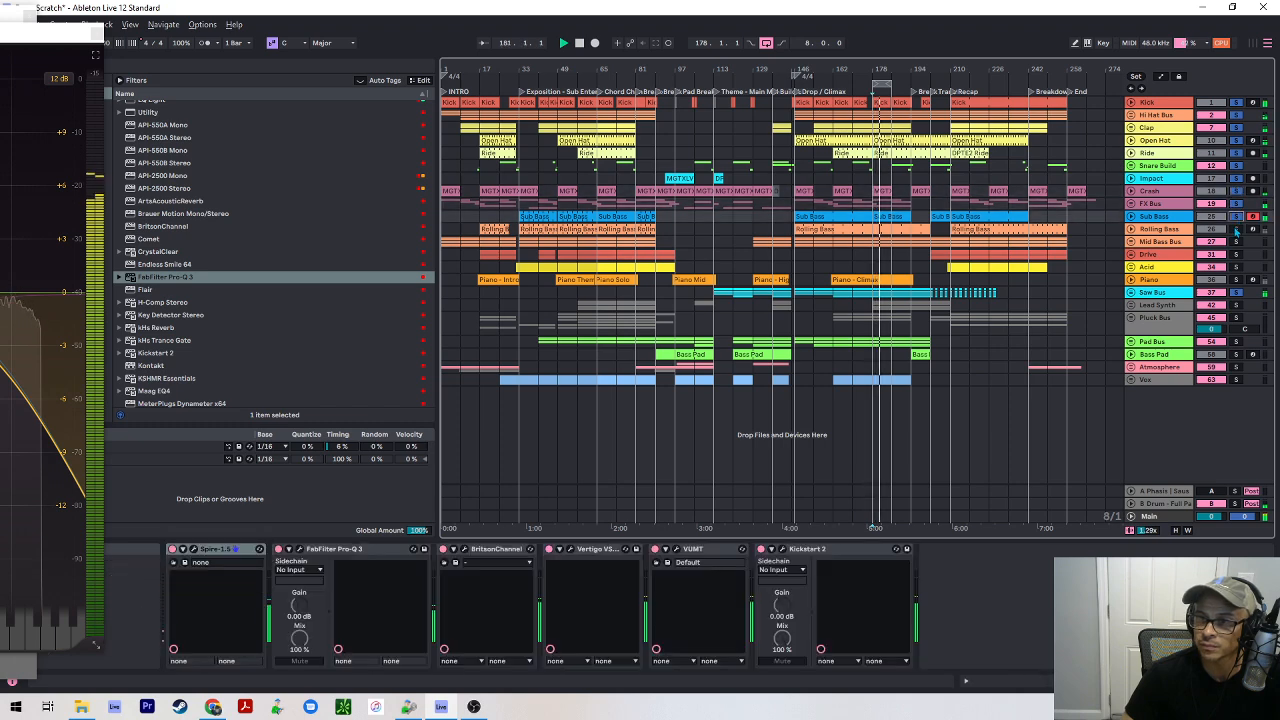
left_click(1236, 229, "ctrl")
left_click(1236, 242, "ctrl")
left_click(1238, 257, "ctrl")
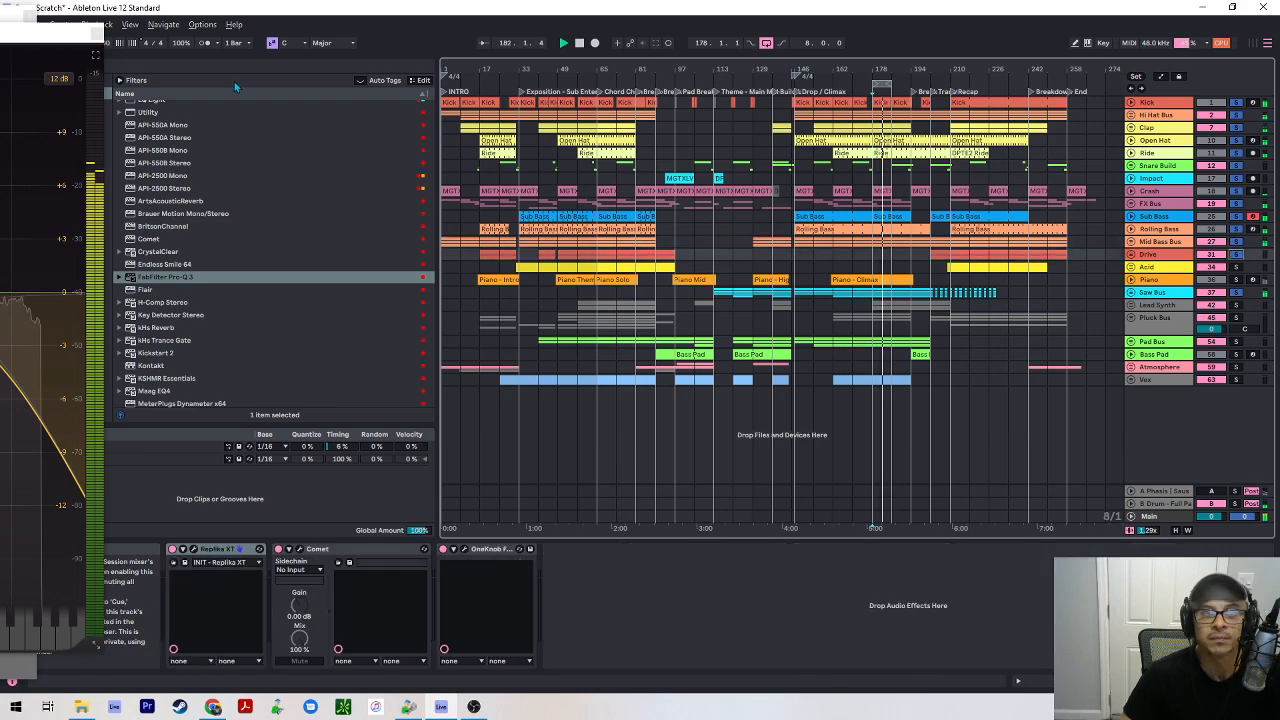
- Check the Saw Bus level against the other soloed tracks in the Session mixer during playback, and close the Saw Bus EQ window
left_click_drag(4, 35, 1077, 26)
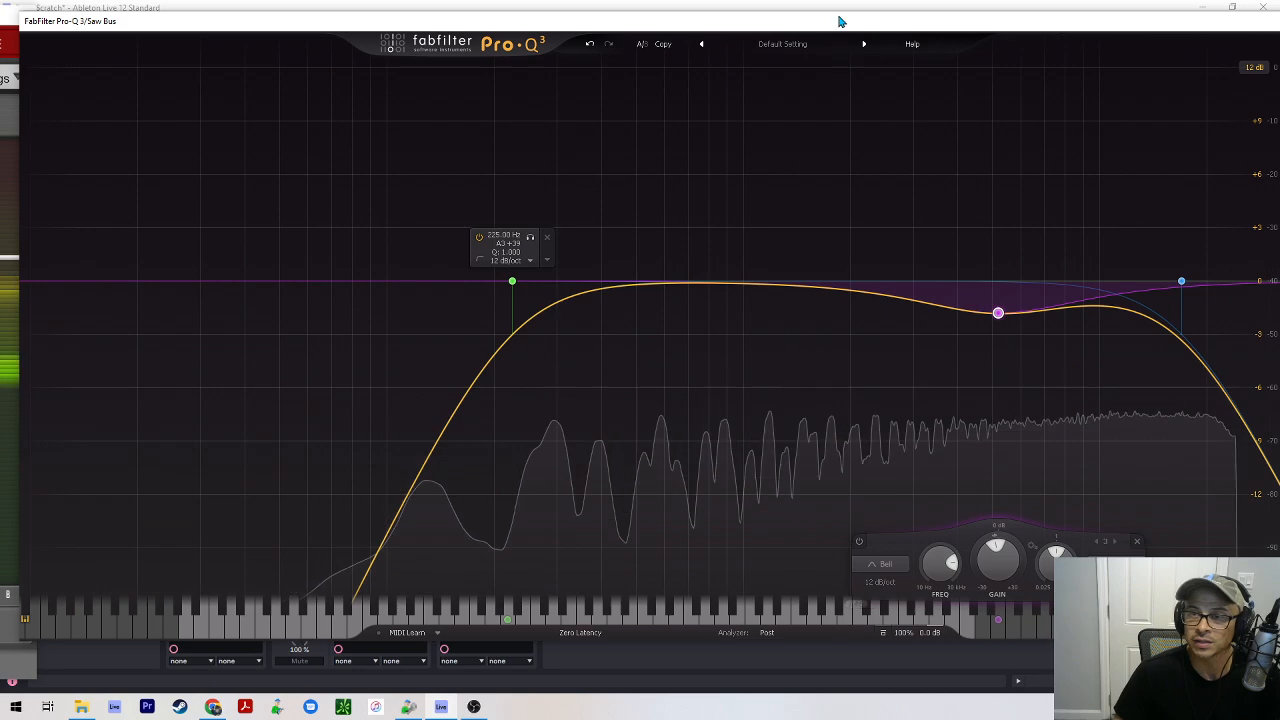
left_click_drag(843, 20, 0, 22)
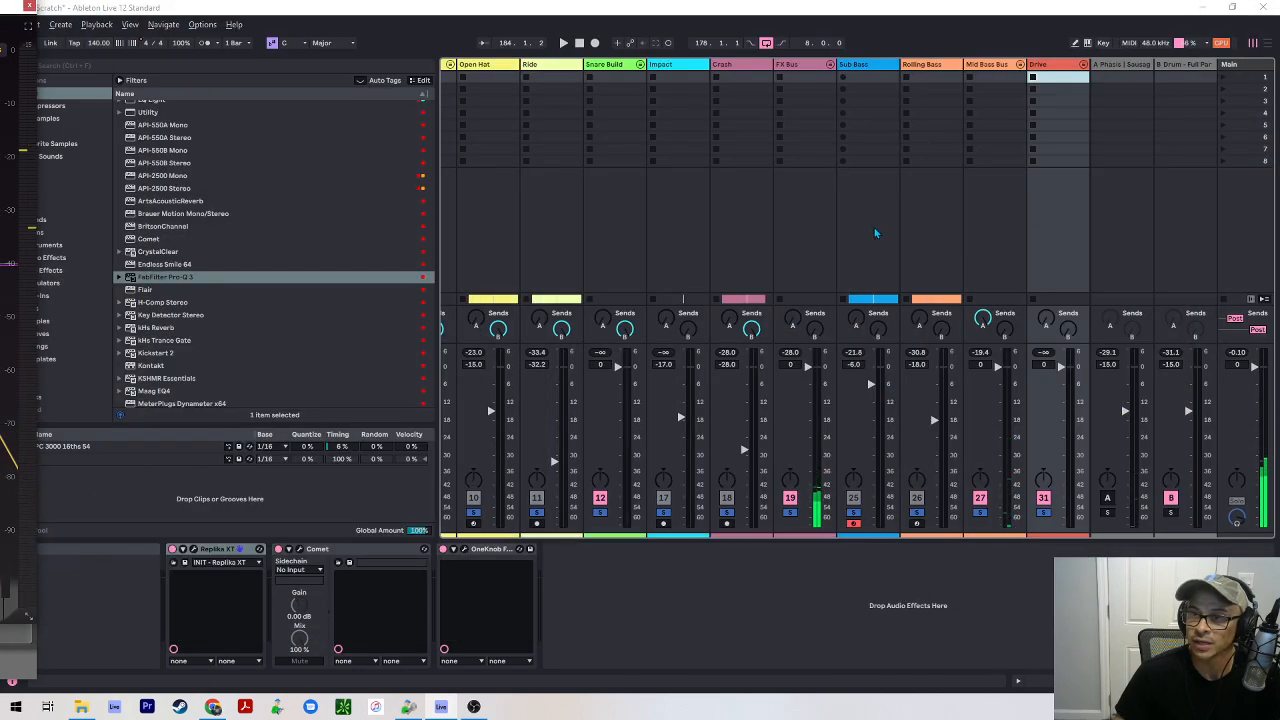
scroll(960, 320, "right", 7)
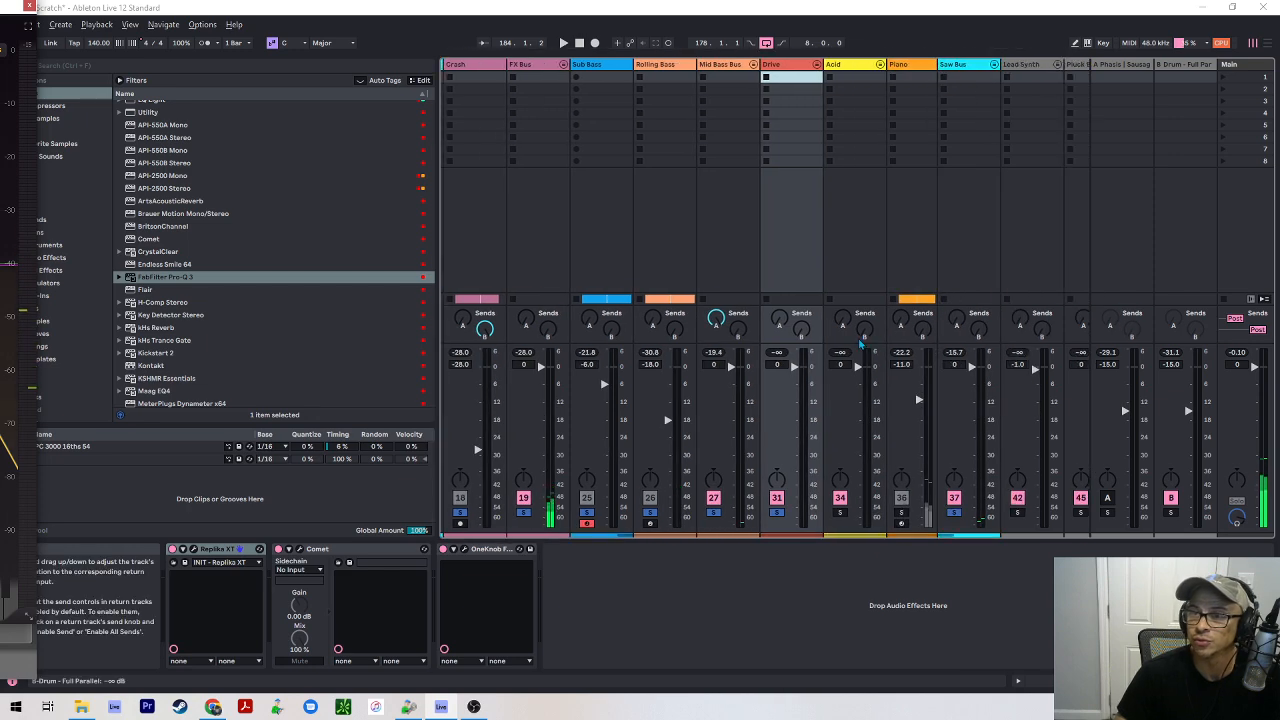
scroll(875, 345, "right", 3)
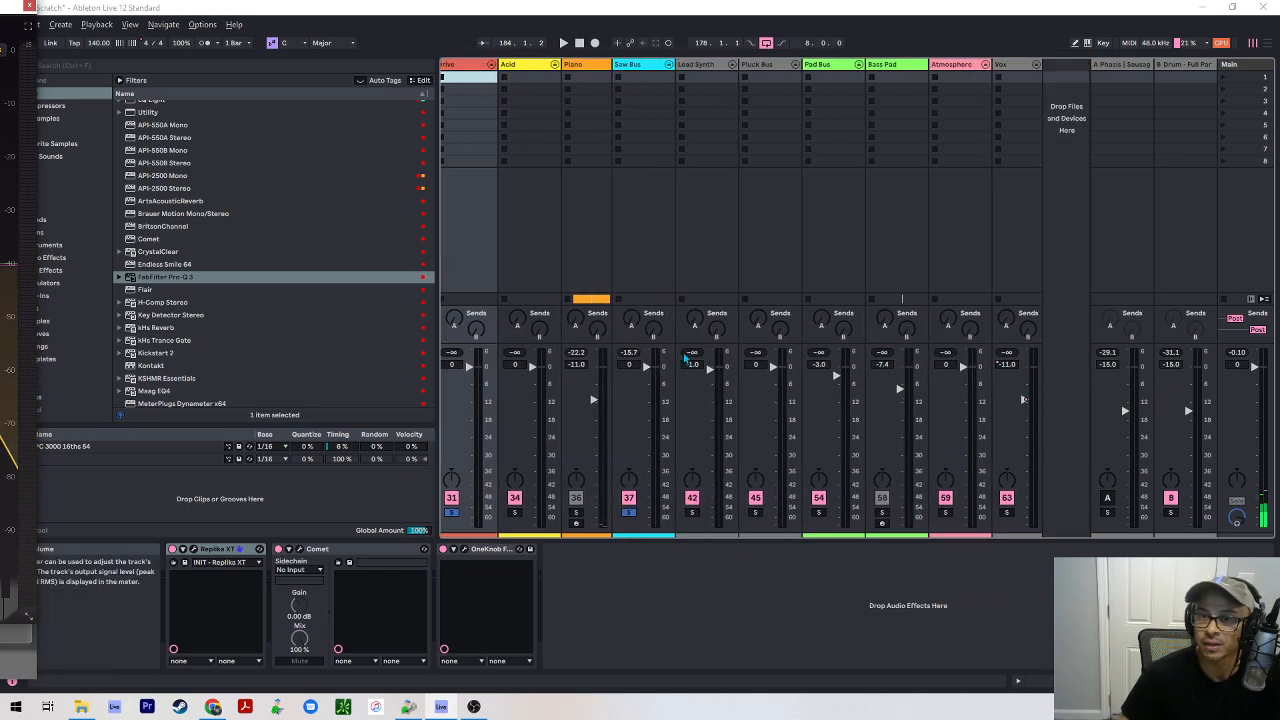
key("space")
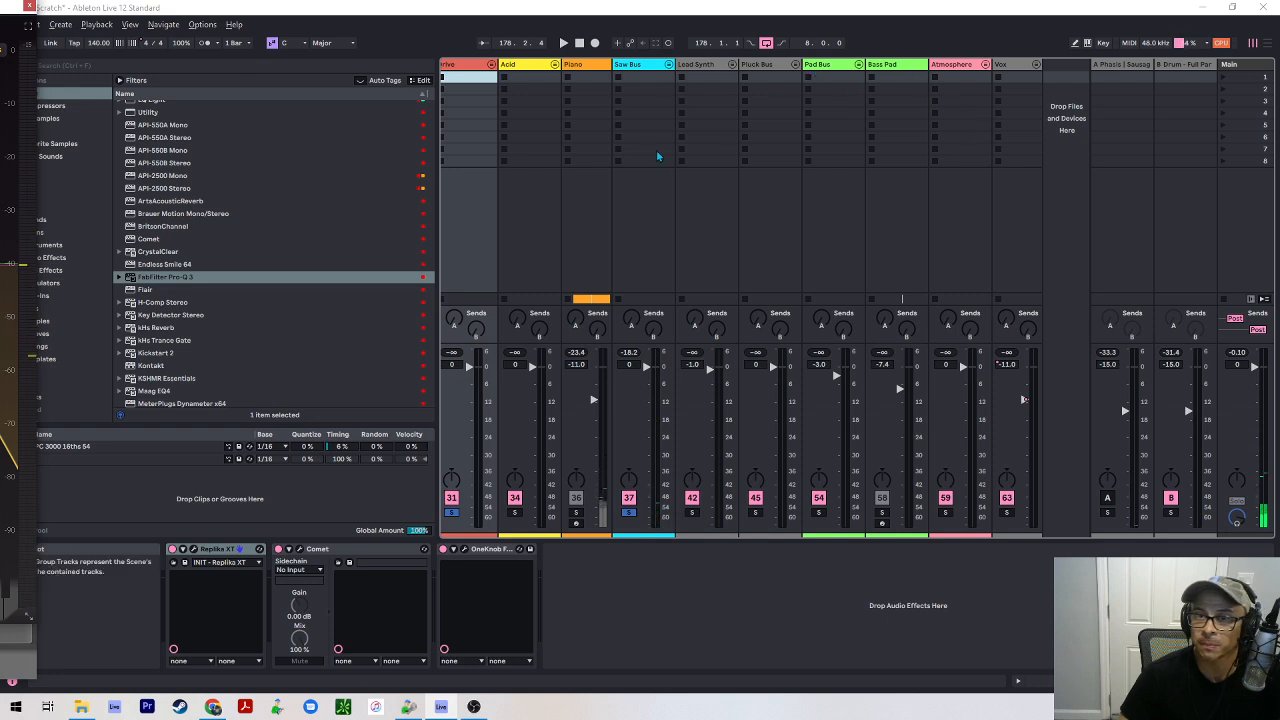
scroll(658, 180, "left", 3)
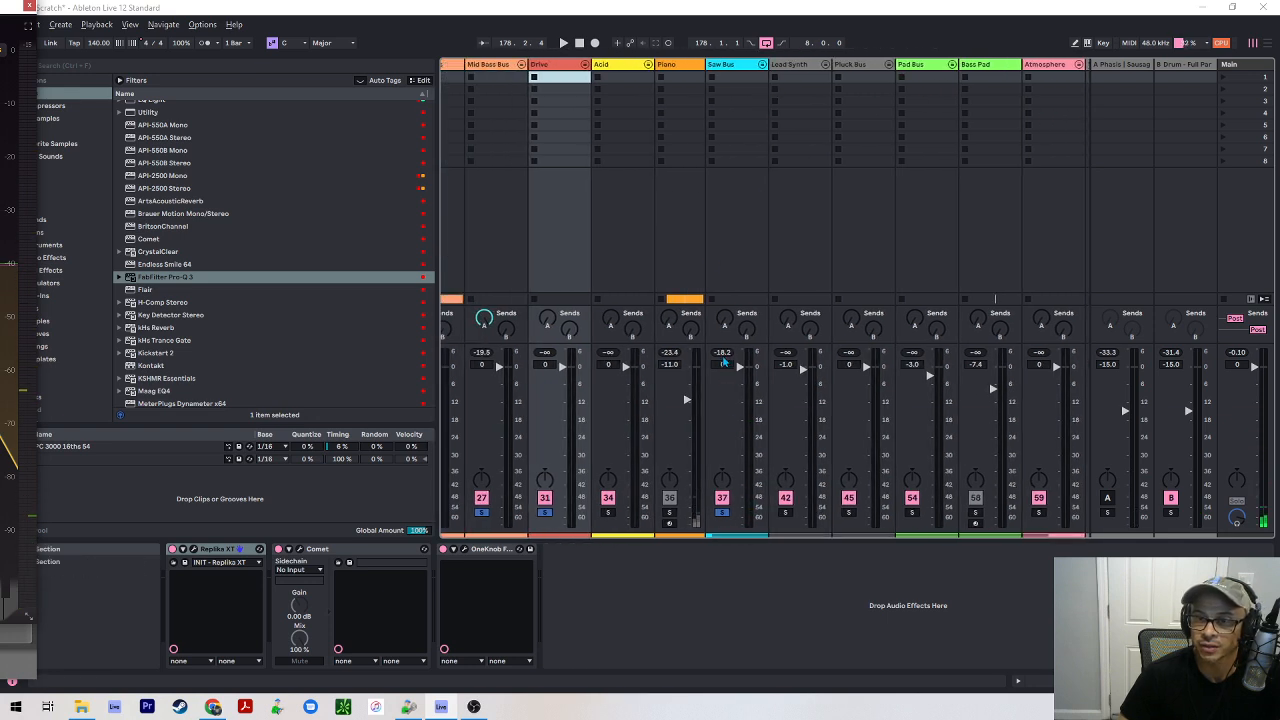
key("space")
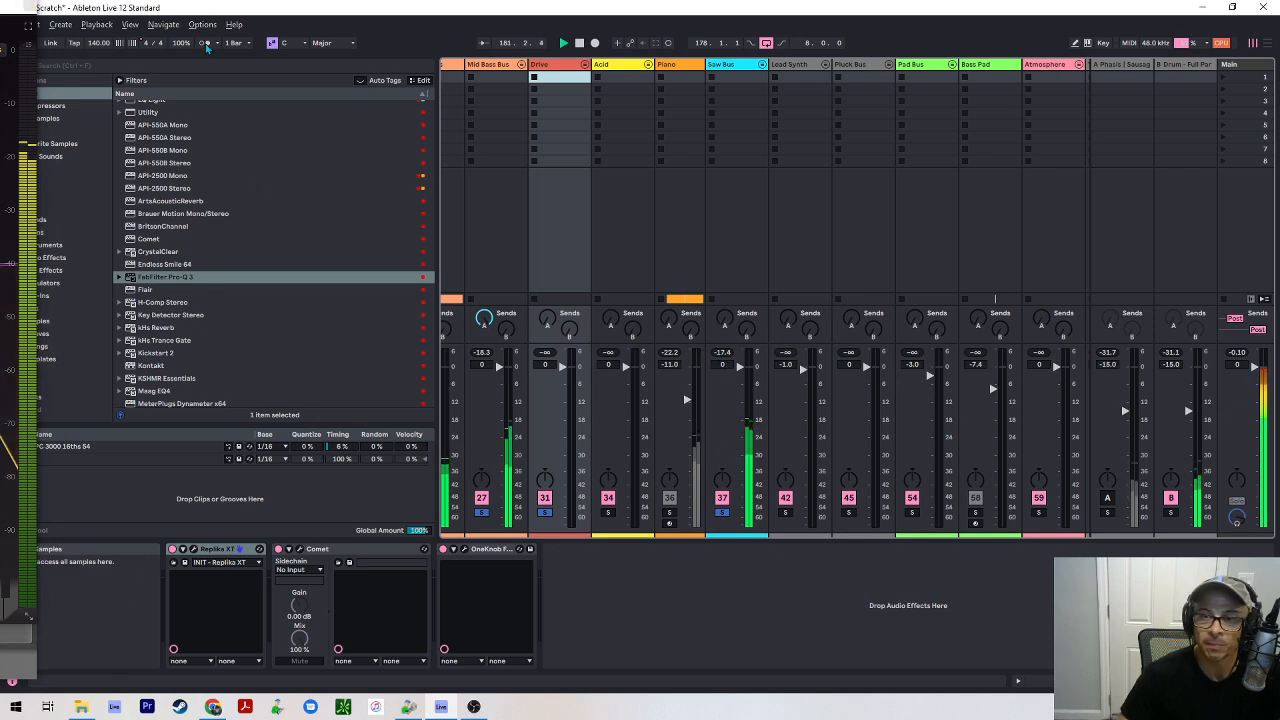
left_click(23, 6)
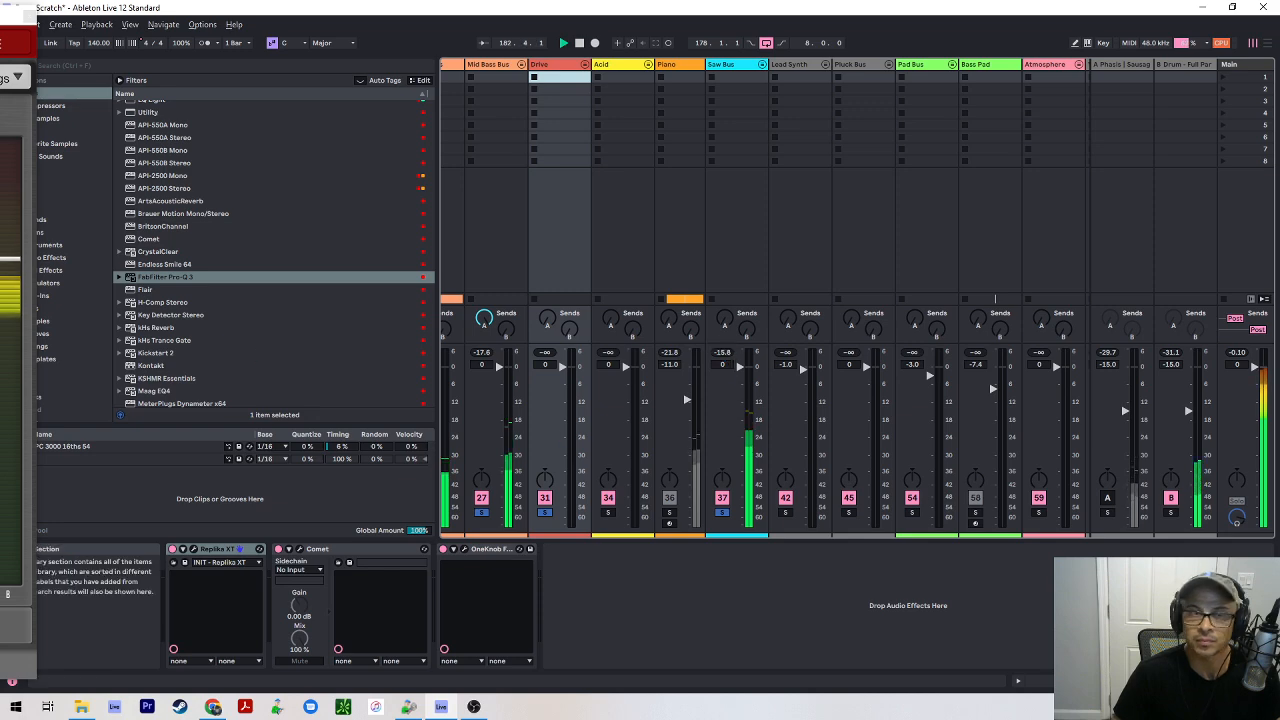
- Bring SPAN into view over the Arrangement, add the Vox group to the solo and unfold it to select its Kontakt track
left_click_drag(14, 15, 931, 15)
key("Tab")
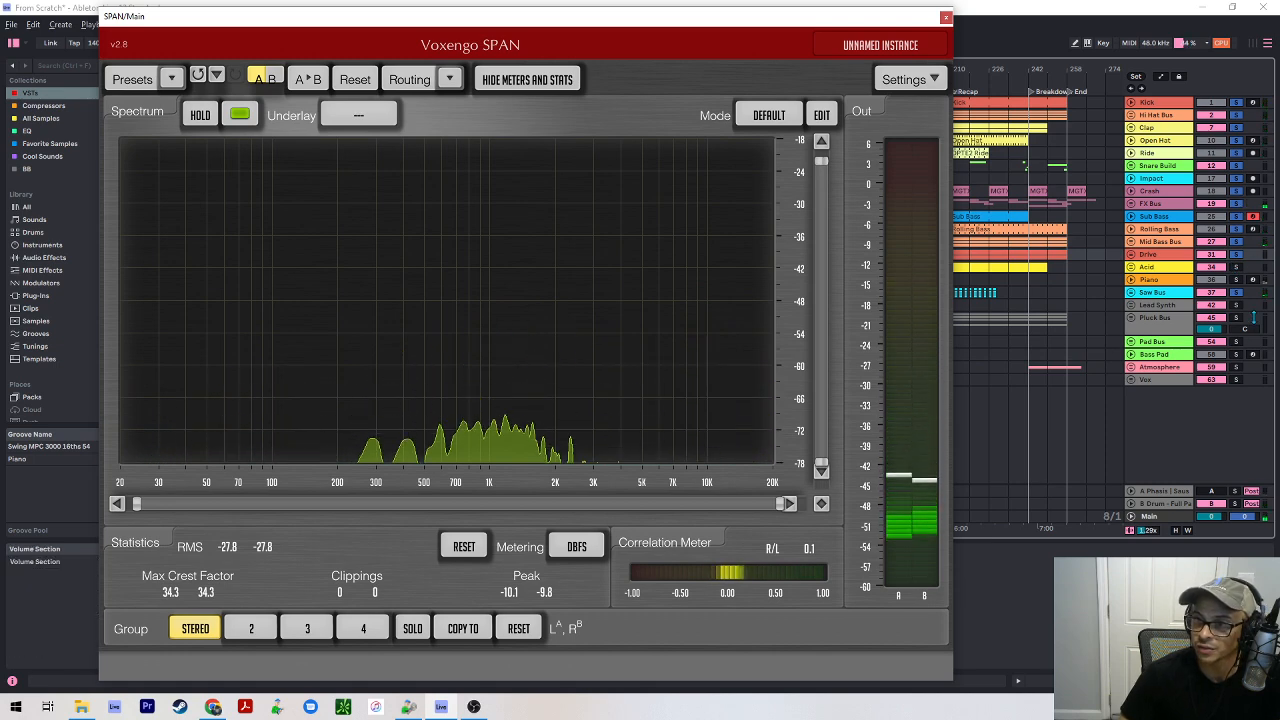
left_click(1236, 380, "ctrl")
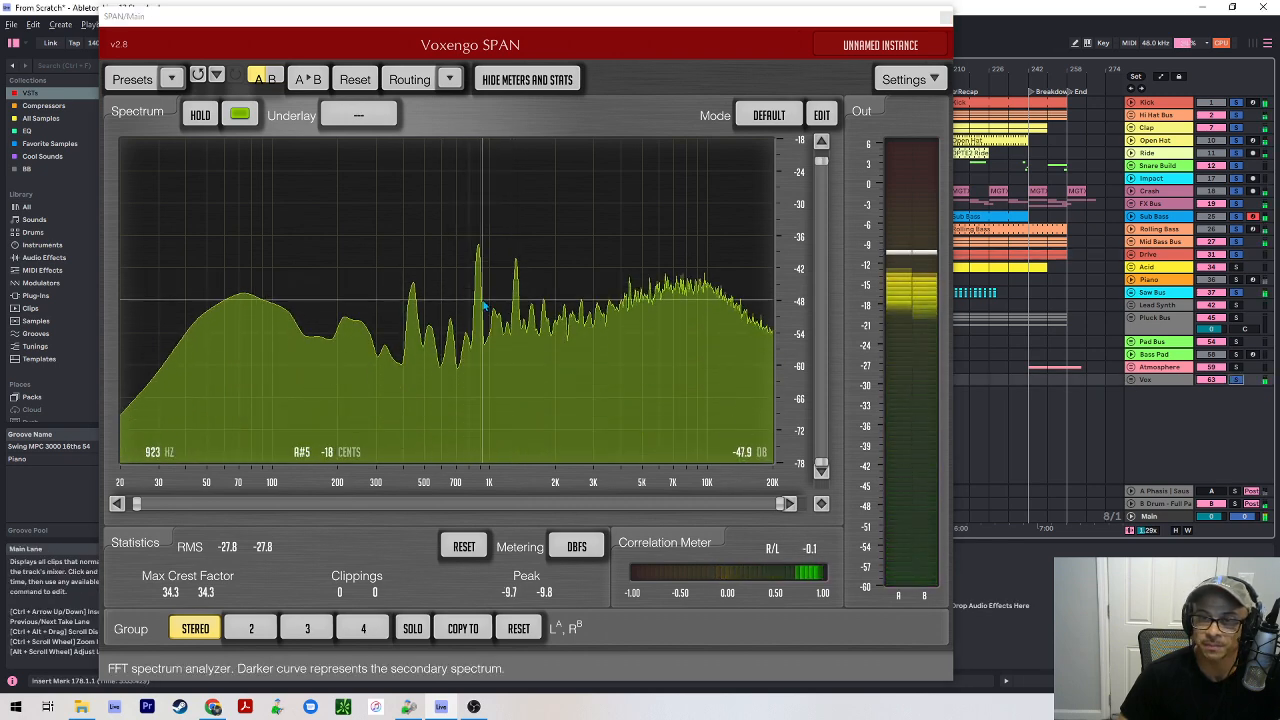
left_click(1131, 380)
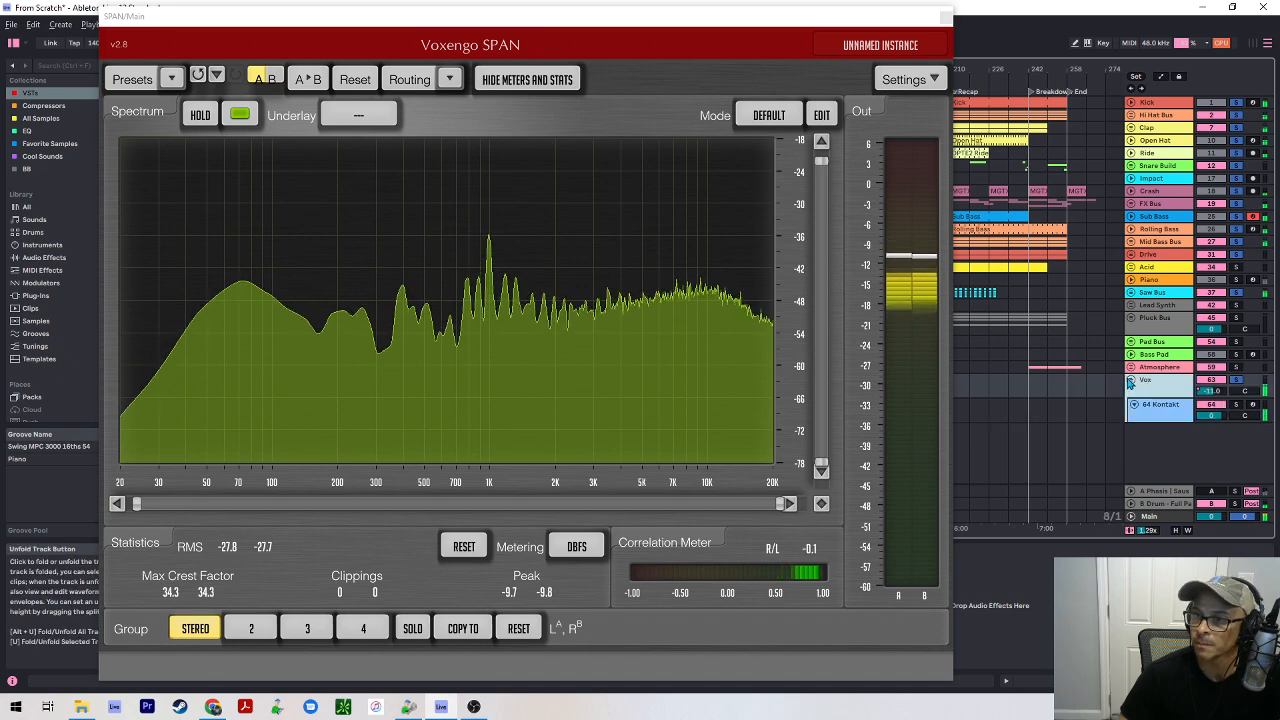
left_click(1171, 410)
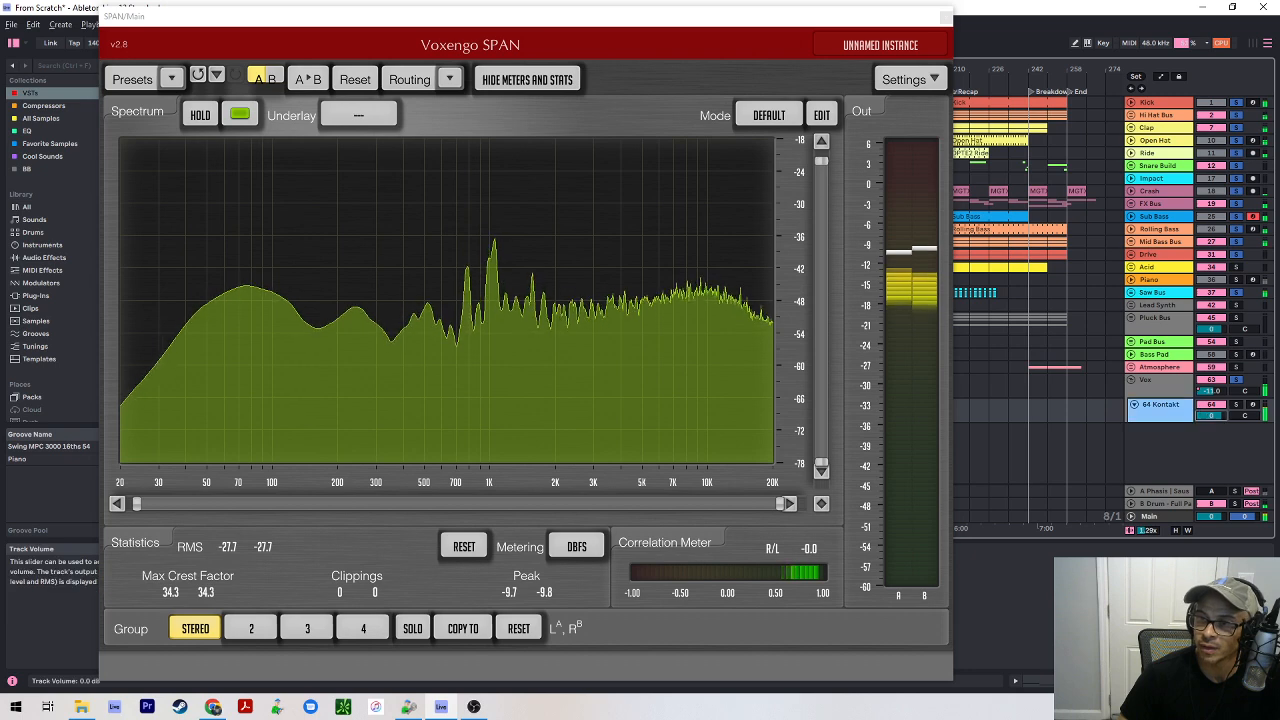
- Clear SPAN from view and examine the Vox group's Solid Bus Comp settings during playback
left_click(945, 17)
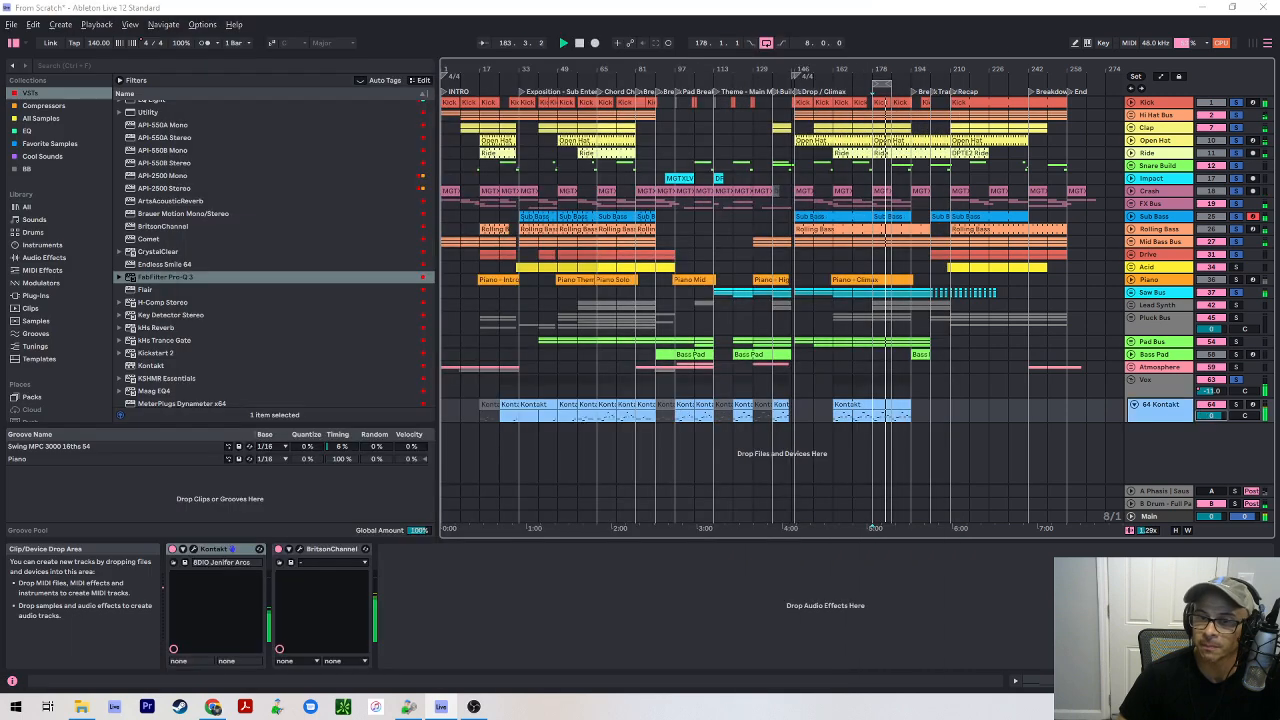
key("Tab")
key("Tab")
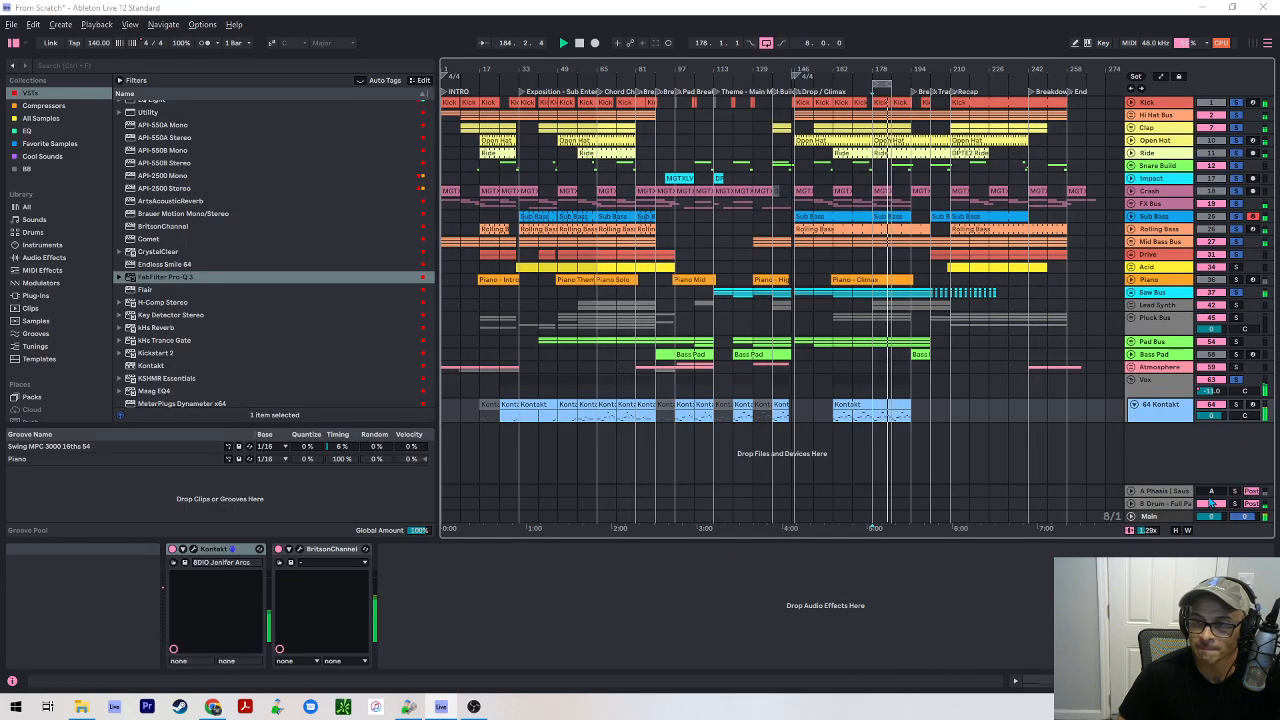
left_click(1164, 385)
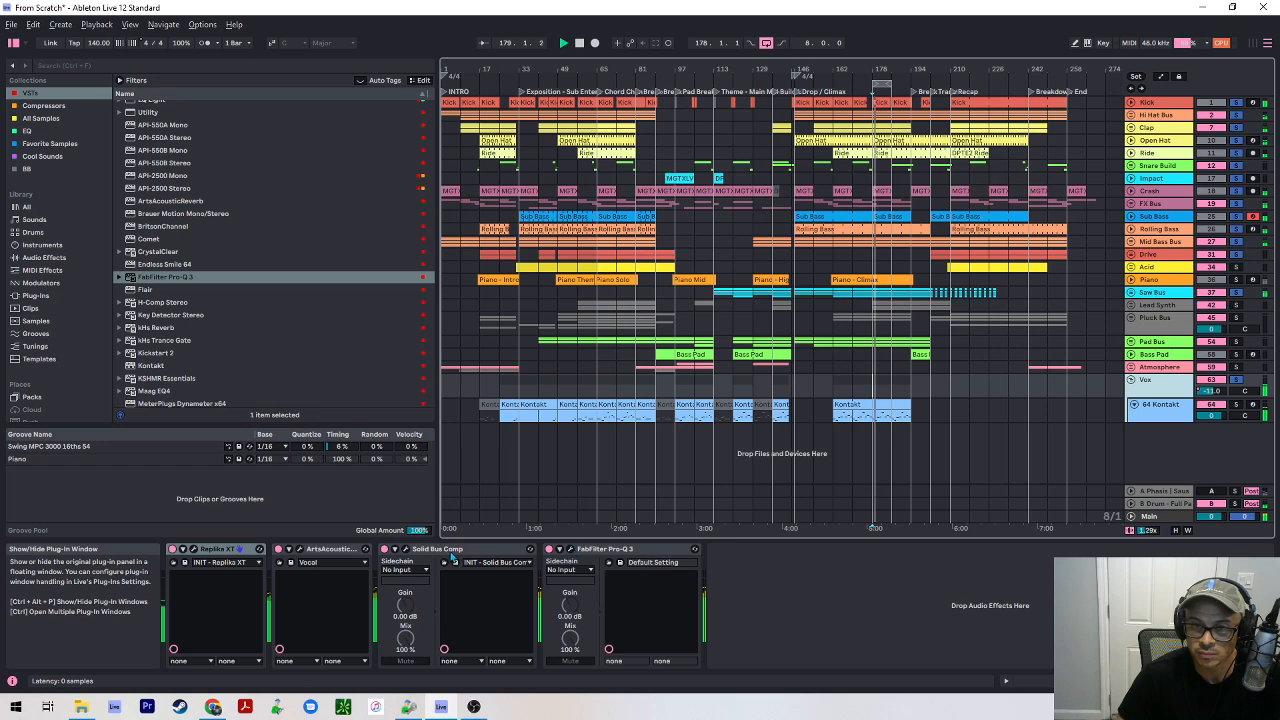
left_click(408, 553)
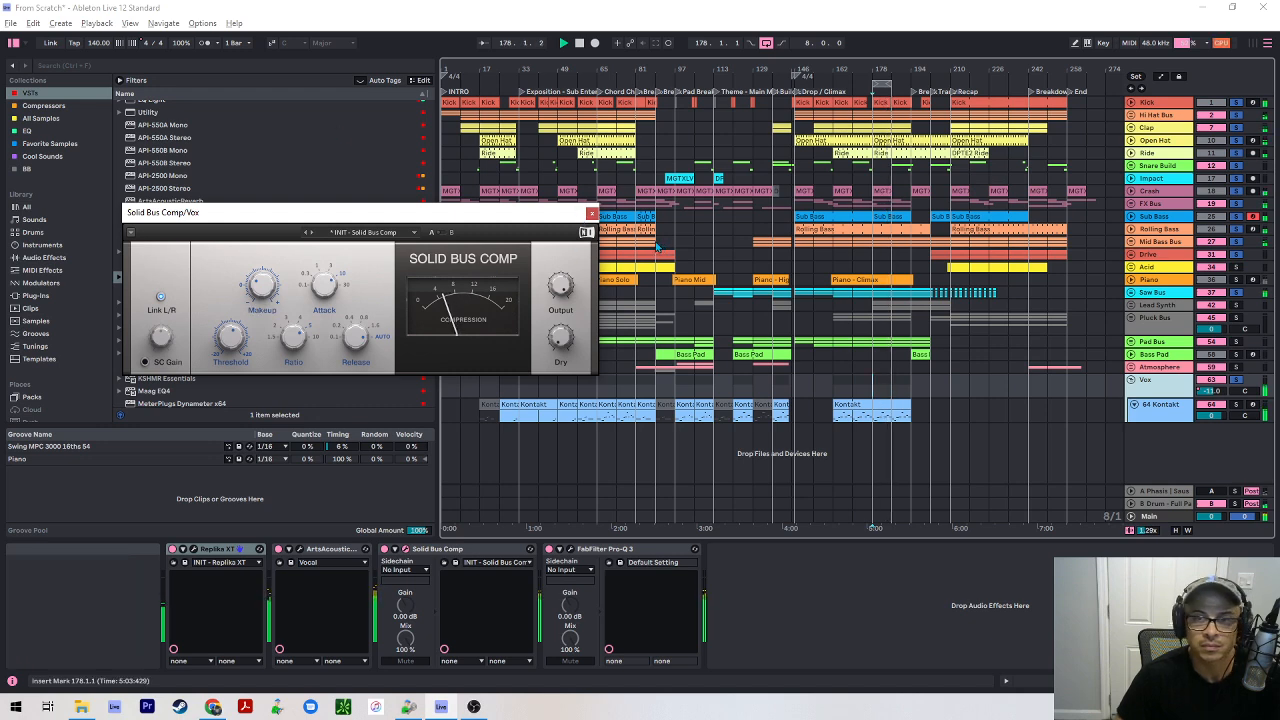
left_click(592, 214)
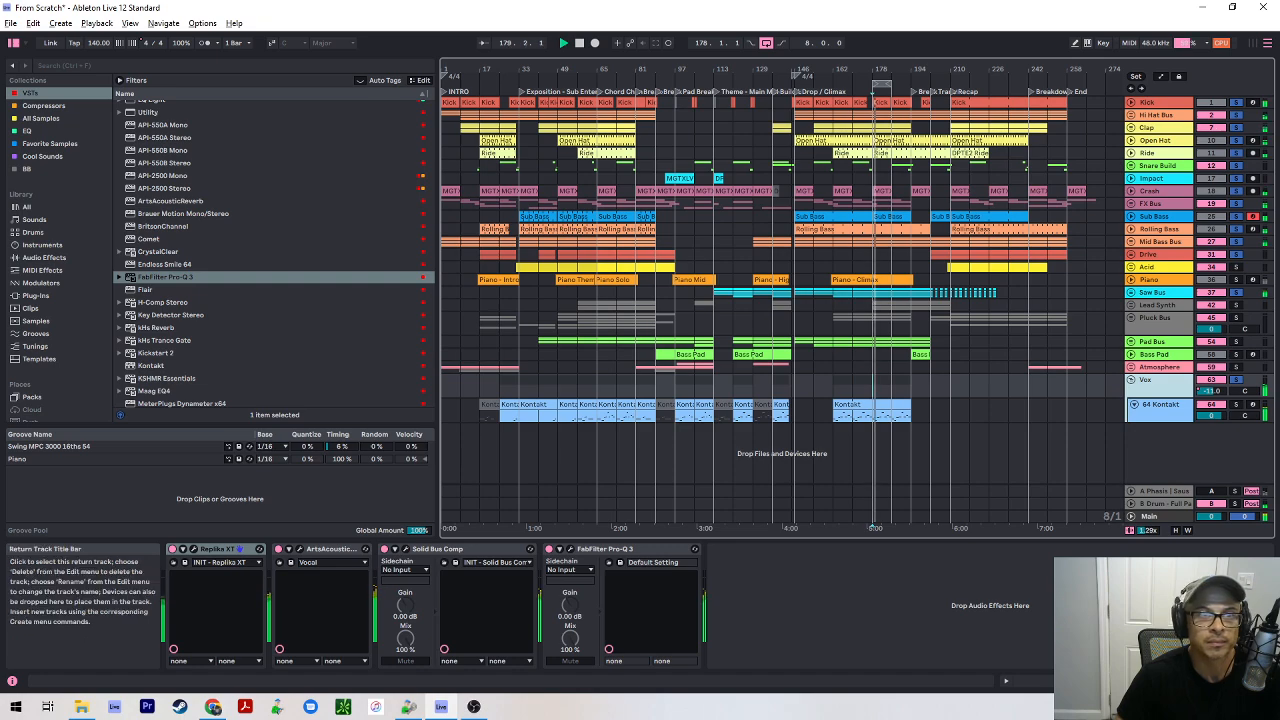
- Bring SPAN back into view and add the Pad Bus, Pluck Bus and Piano to the solo while watching the spectrum
left_click_drag(0, 68, 941, 44)
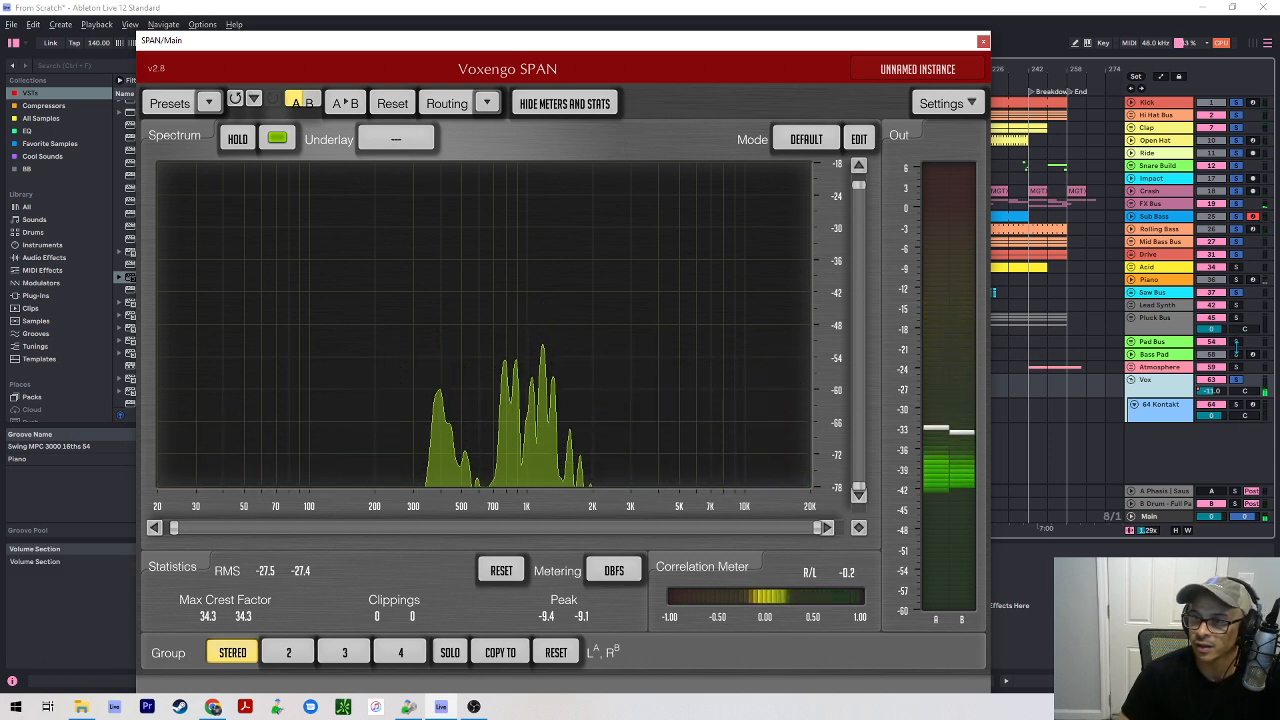
left_click(1243, 340)
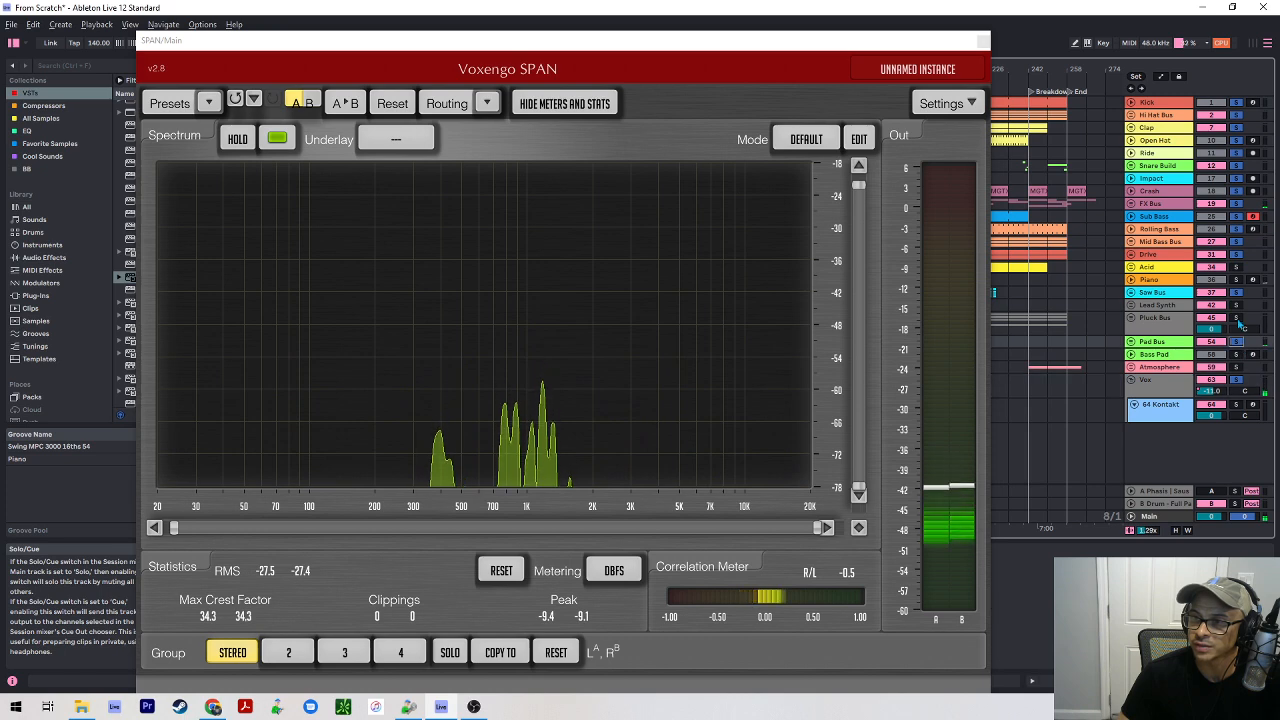
left_click(1240, 325)
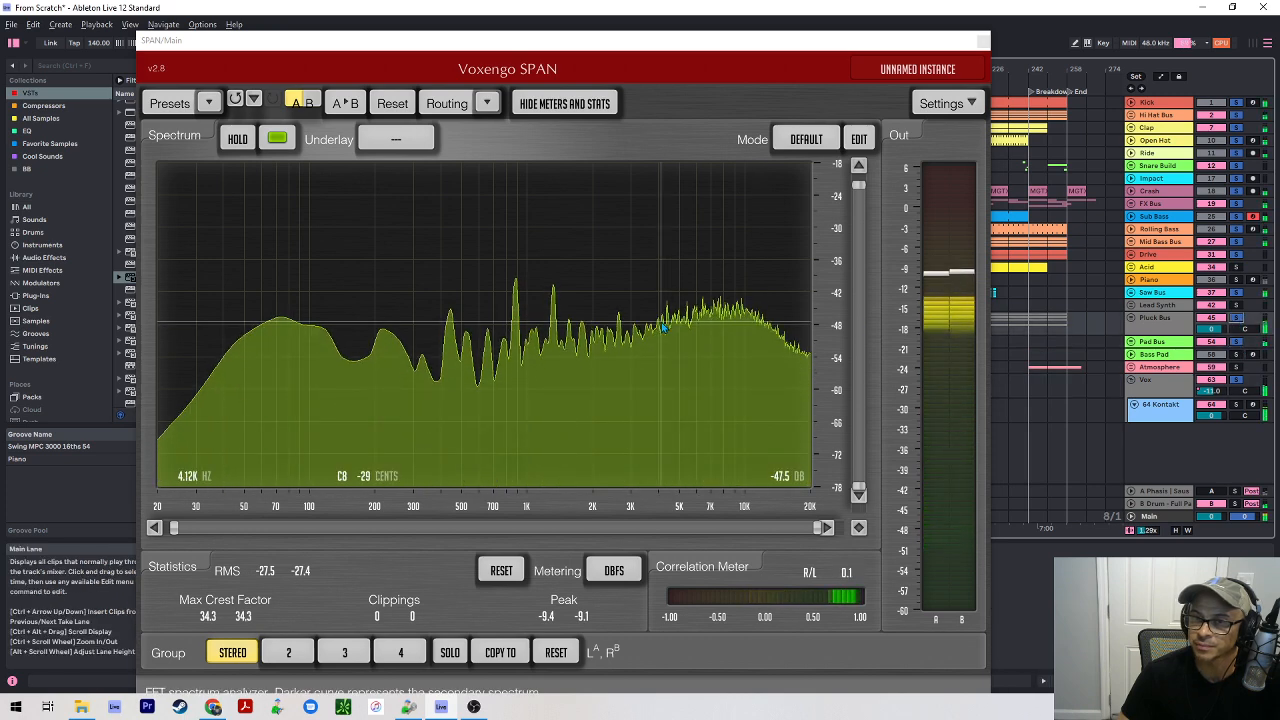
left_click(1238, 281)
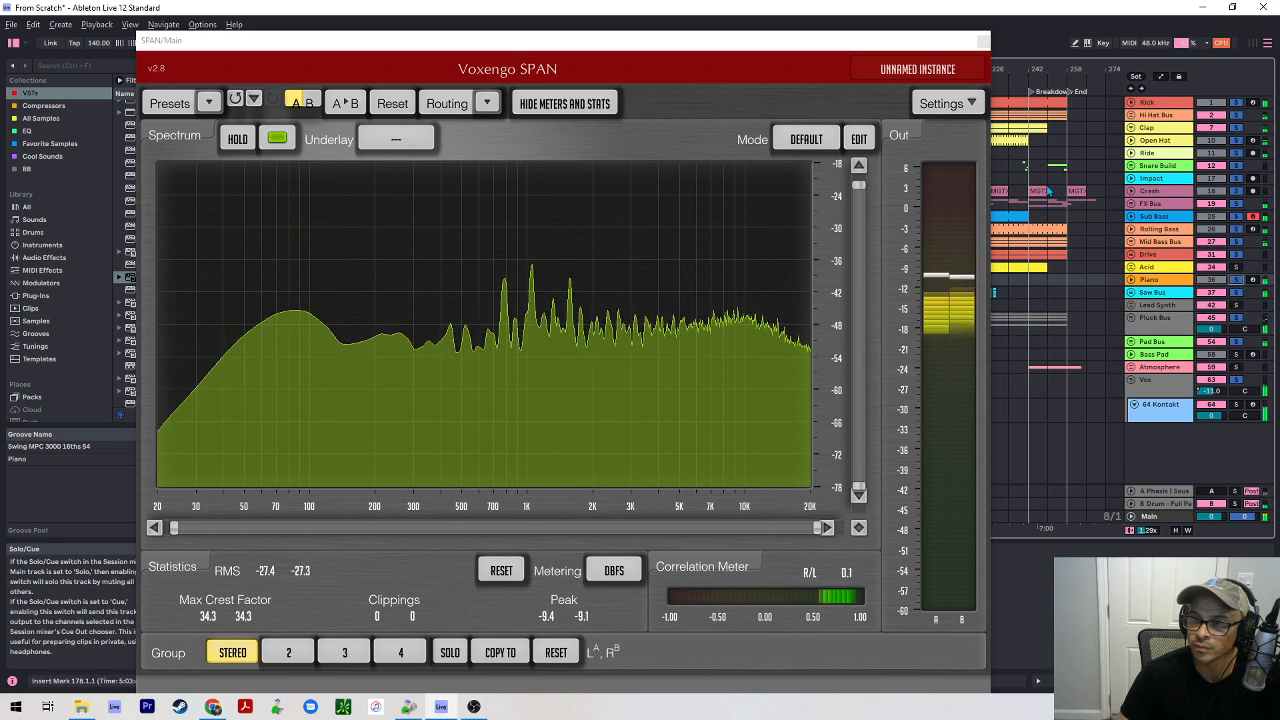
- Solo the Piano on its own, view it in SPAN, and add the Vox group to the solo
left_click_drag(902, 48, 27, 15)
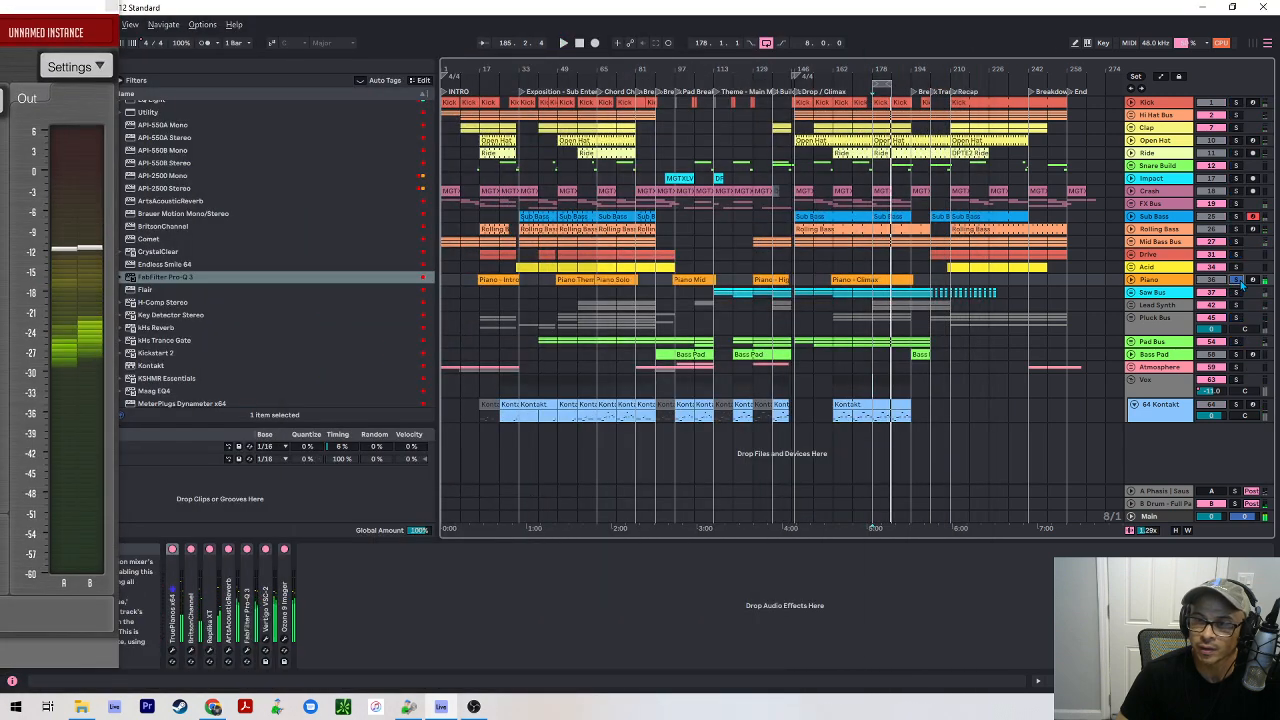
left_click_drag(0, 12, 741, 9)
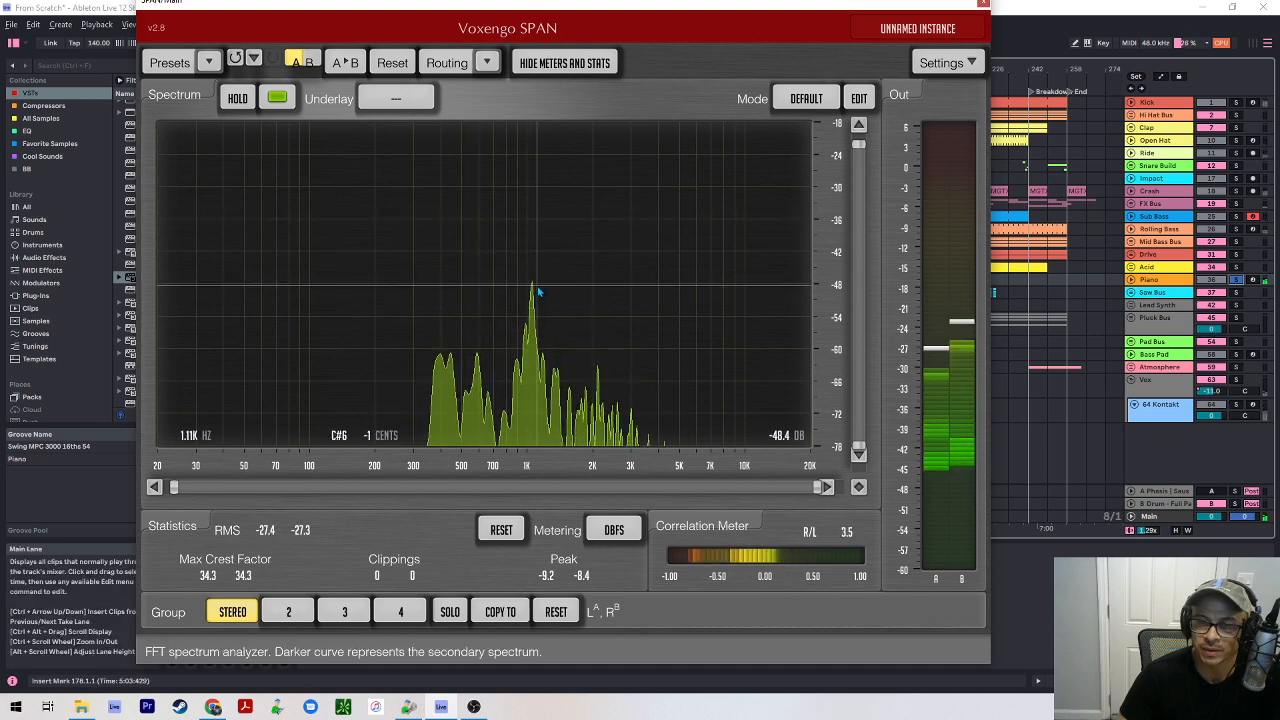
left_click(1235, 380)
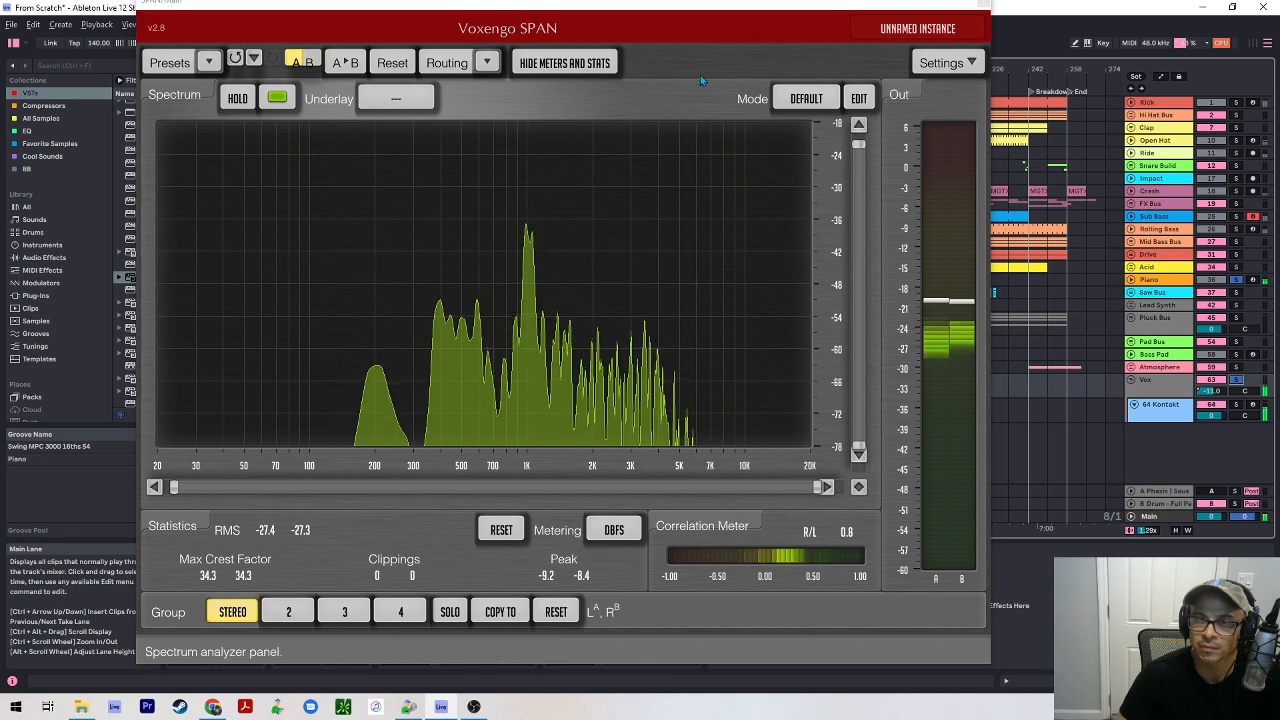
- Move SPAN aside and play the soloed Piano and Vox from bar 162, where the Piano - Climax clip starts
left_click_drag(734, 5, 0, 0)
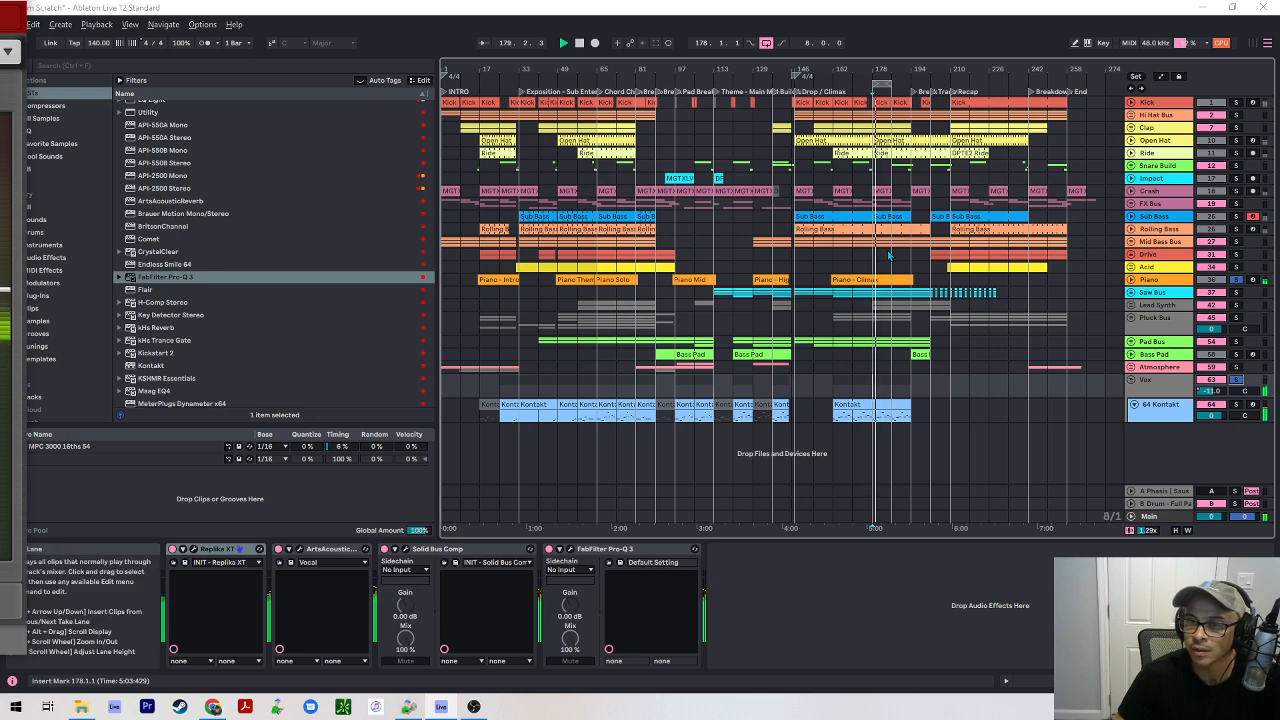
left_click(833, 268)
key("space")
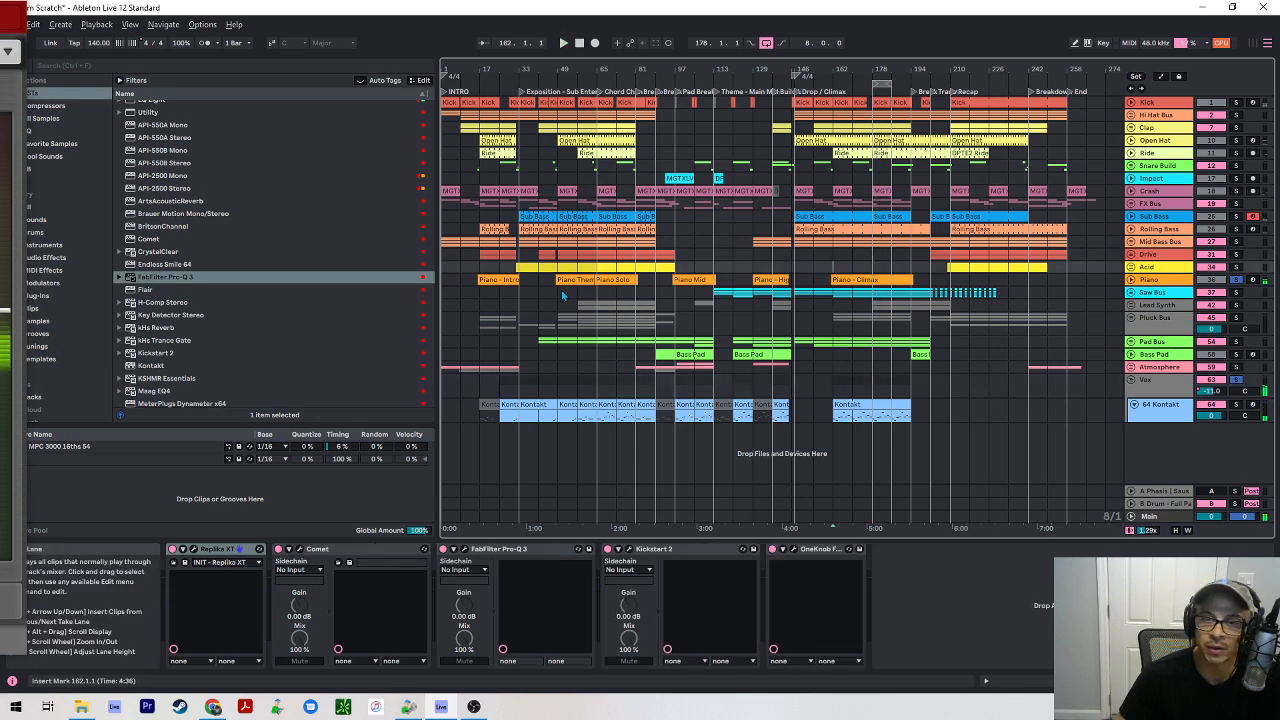
left_click(834, 257)
key("space")
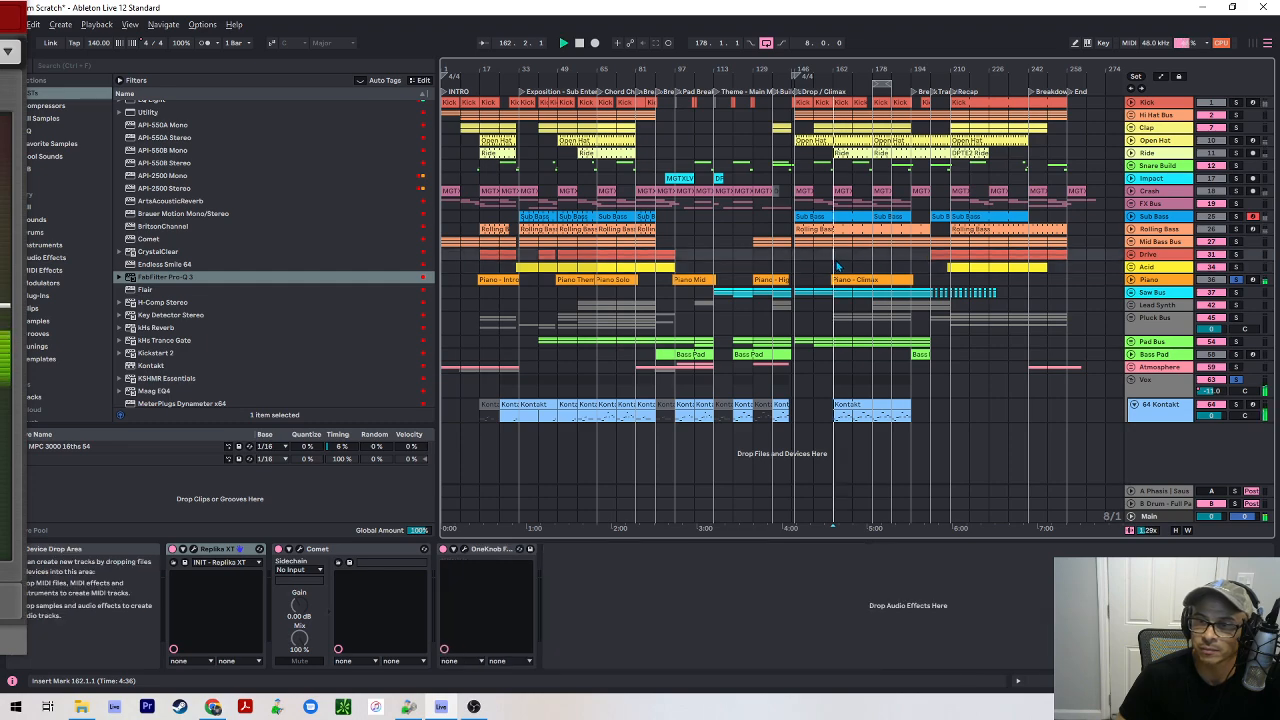
- Bring SPAN back into view and add the Pad Bus and Bass Pad to the Piano and Vox solo during playback
left_click_drag(0, 1, 652, 53)
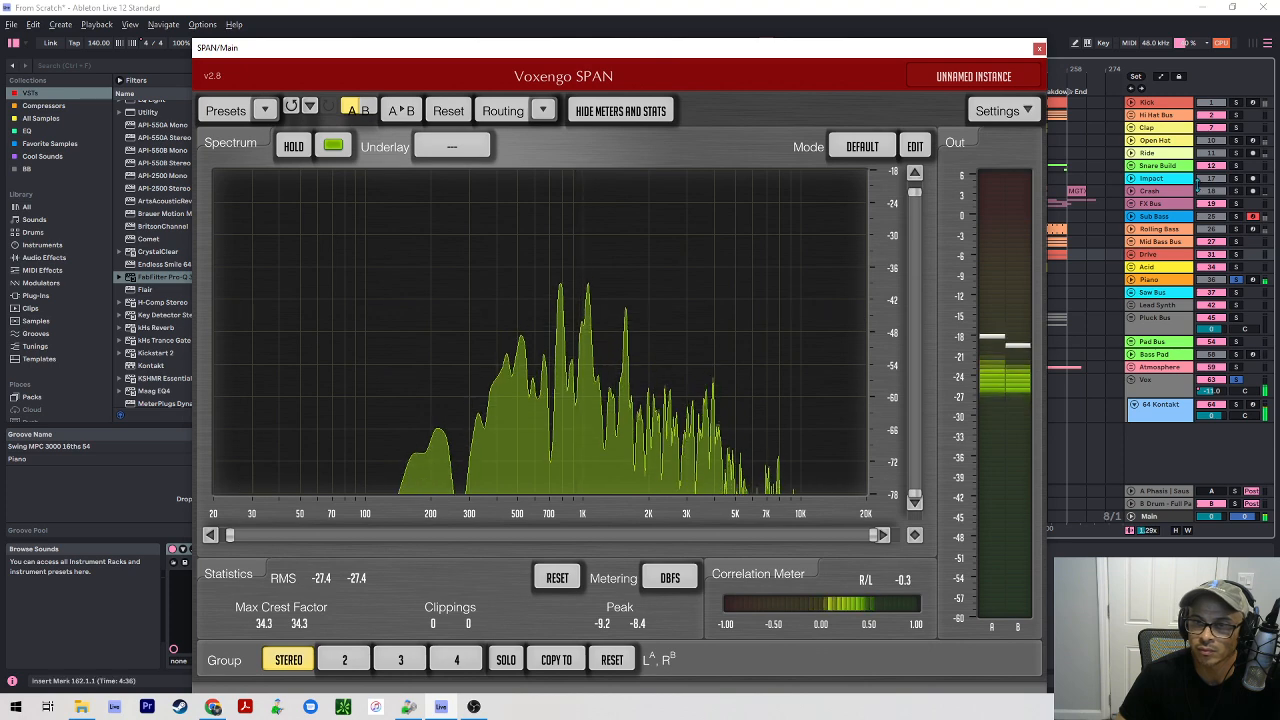
left_click(1209, 319)
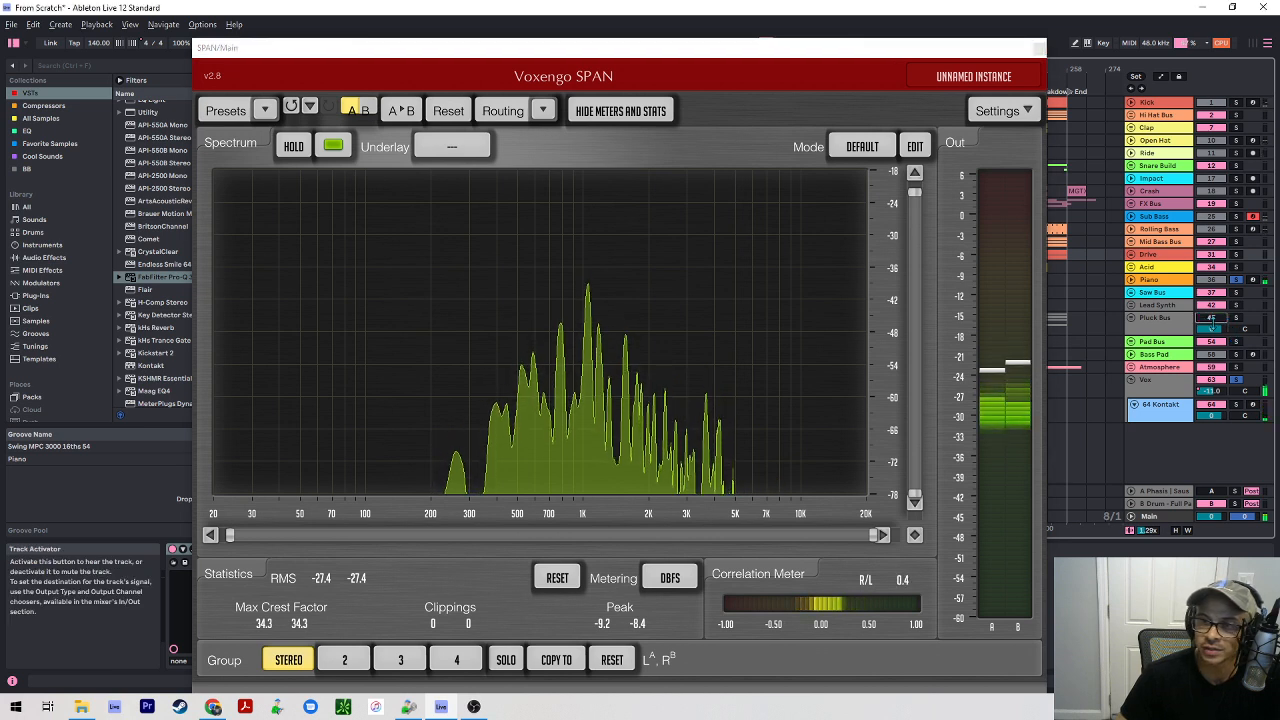
left_click(1236, 341)
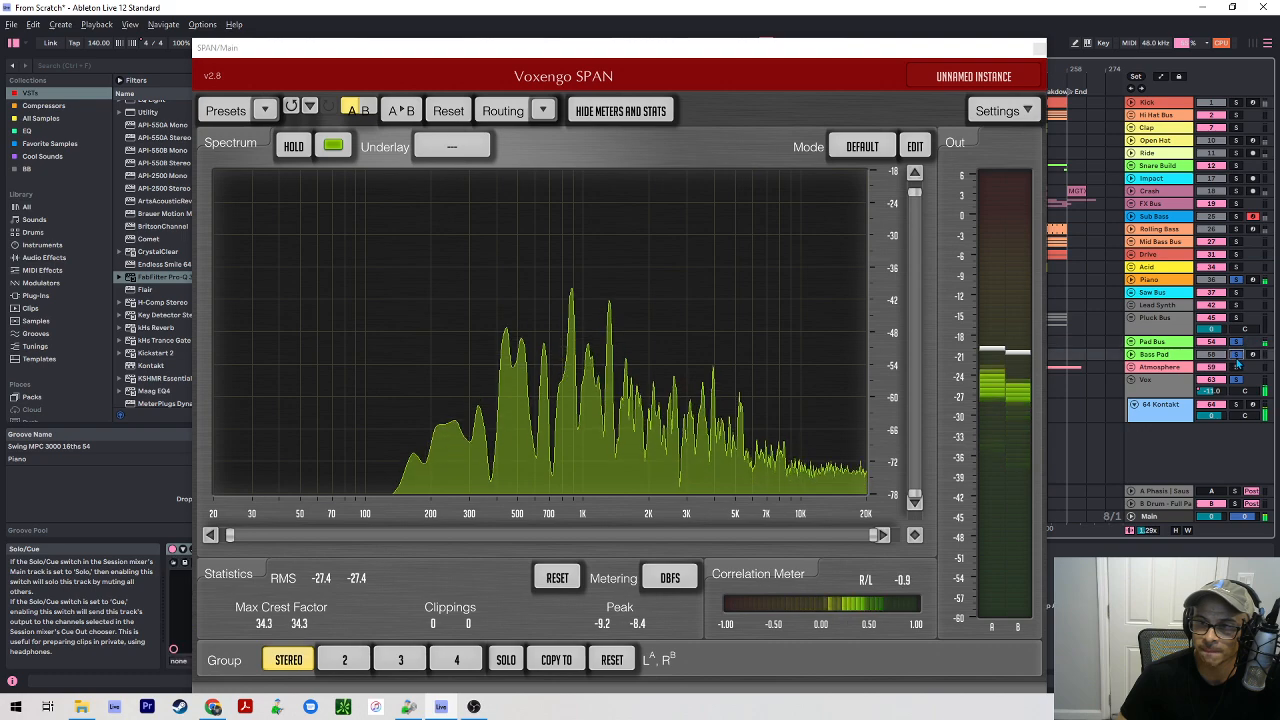
- Play the soloed Piano, Pad Bus, Bass Pad and Vox from bar 129 and view their spectrum in SPAN
left_click_drag(949, 49, 196, 22)
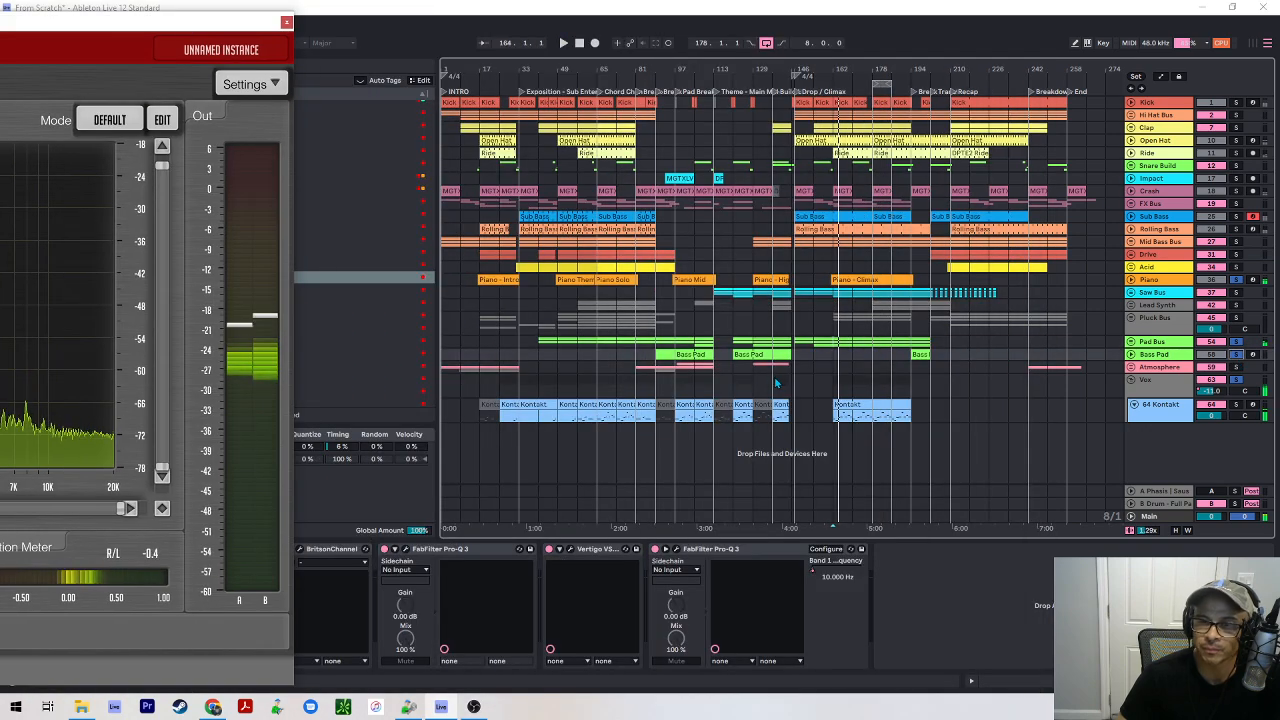
left_click(754, 323)
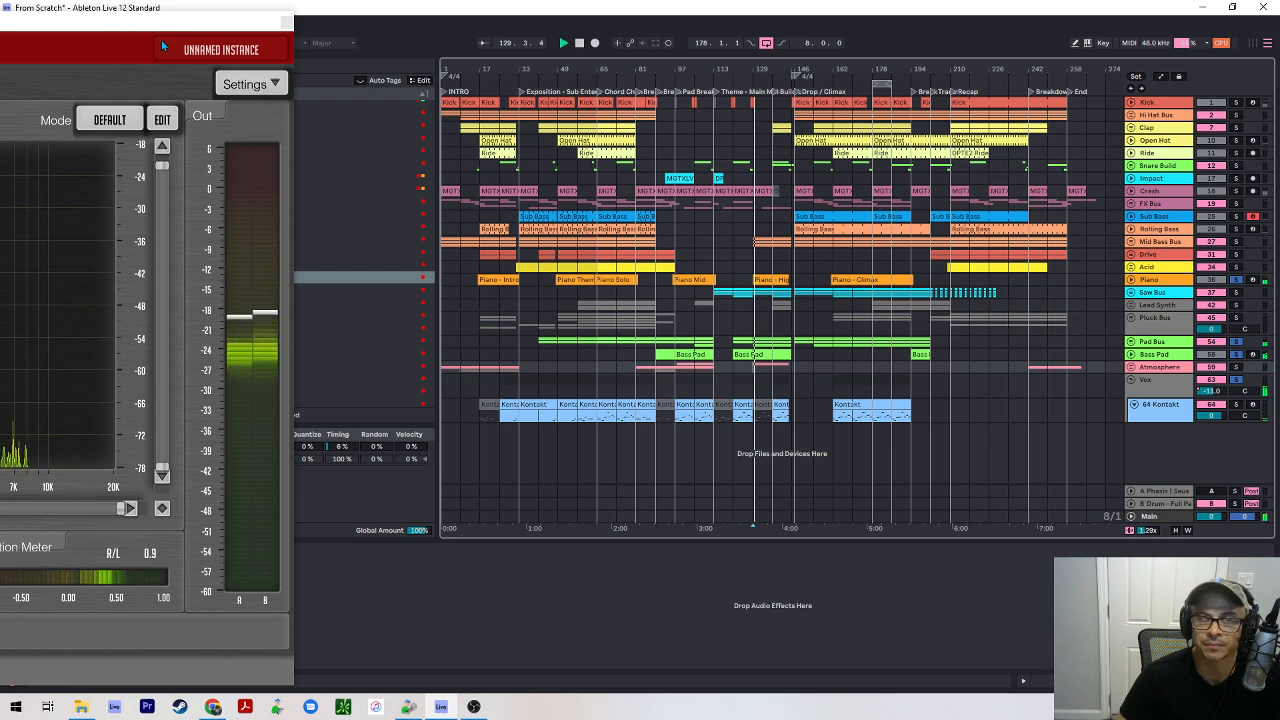
left_click_drag(115, 22, 927, 20)
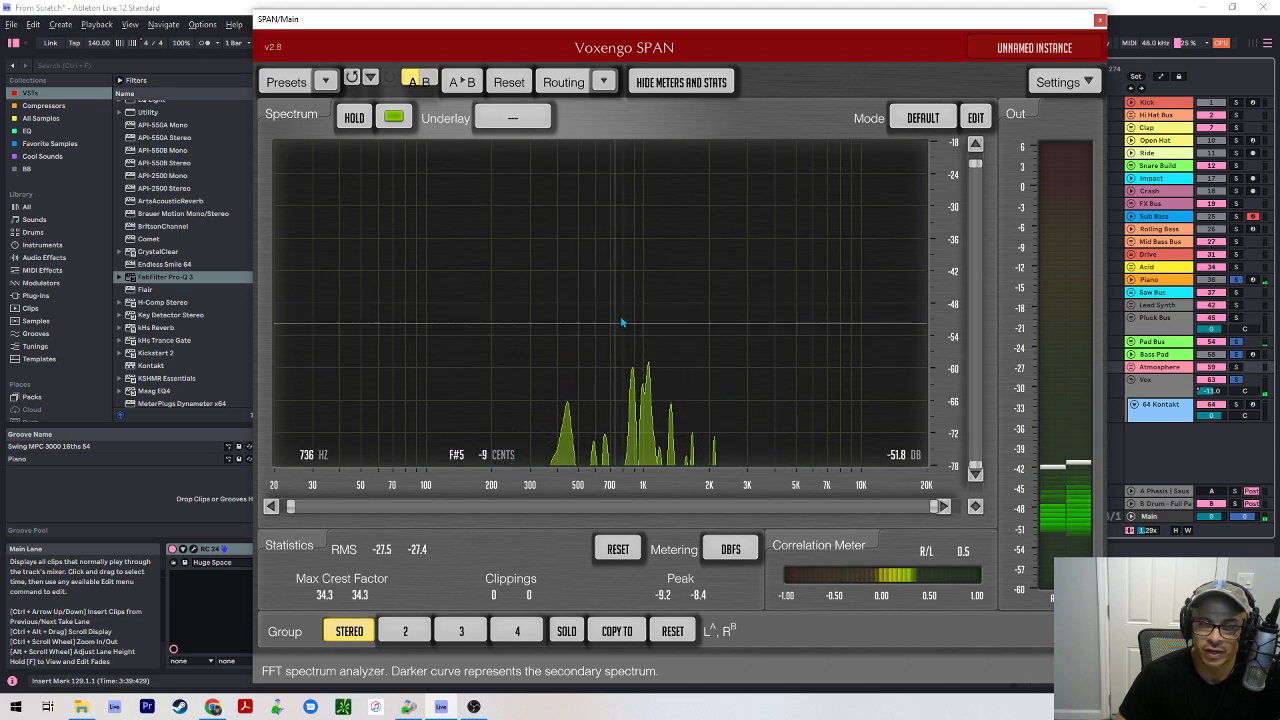
- Clear the solo, move SPAN aside and show the Vox group's device chain
left_click(1236, 380)
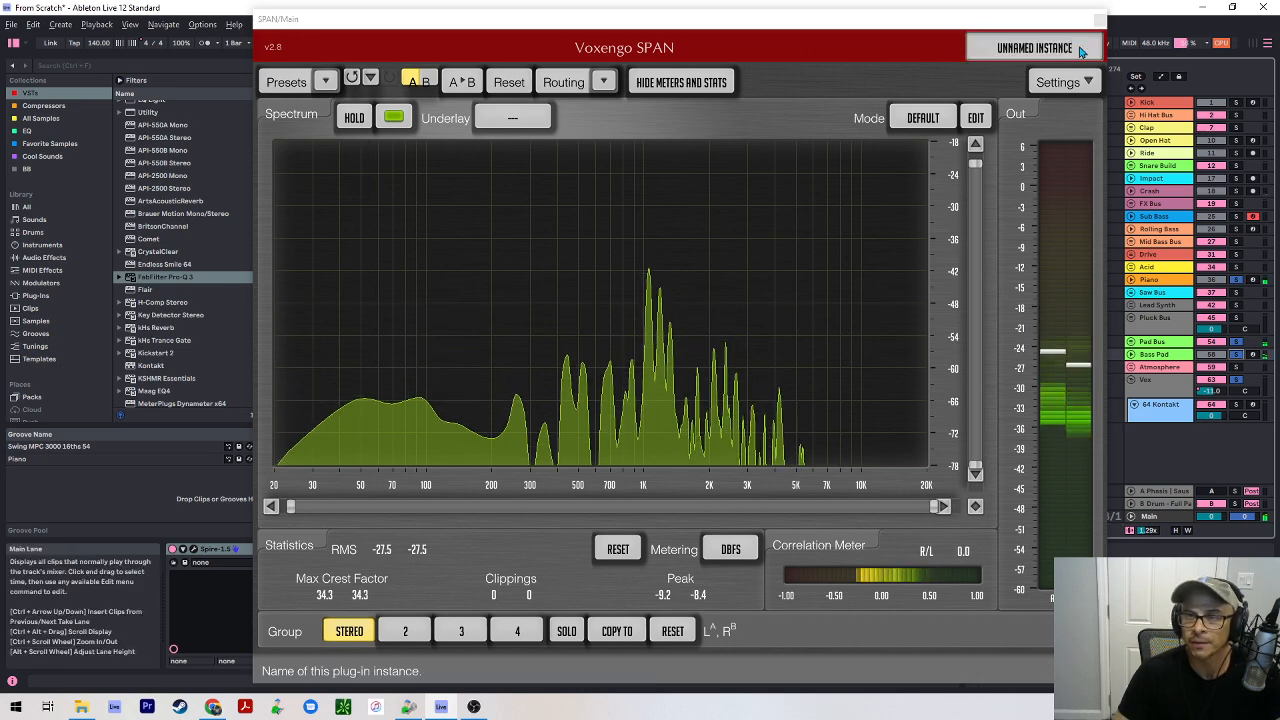
left_click_drag(1048, 20, 0, 43)
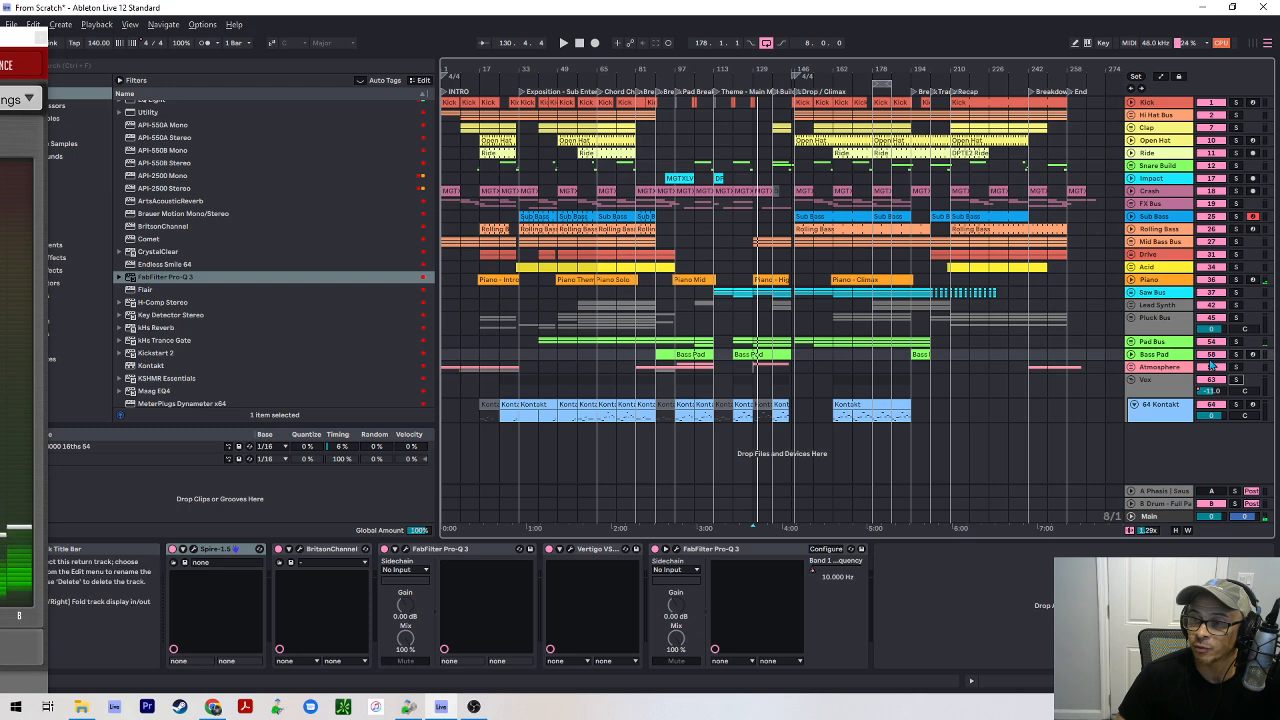
left_click(751, 396)
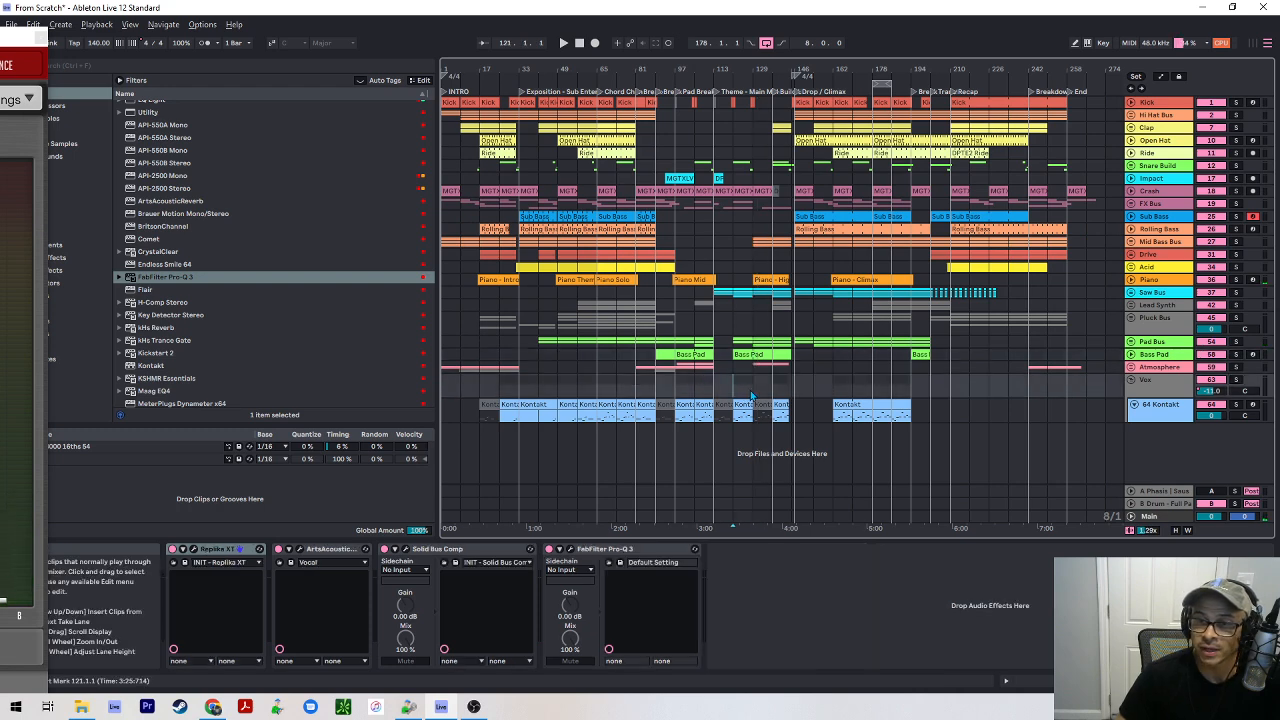
- Examine the EQ curve in the Piano track's FabFilter Pro-Q 3 and close the plug-in
left_click(1150, 281)
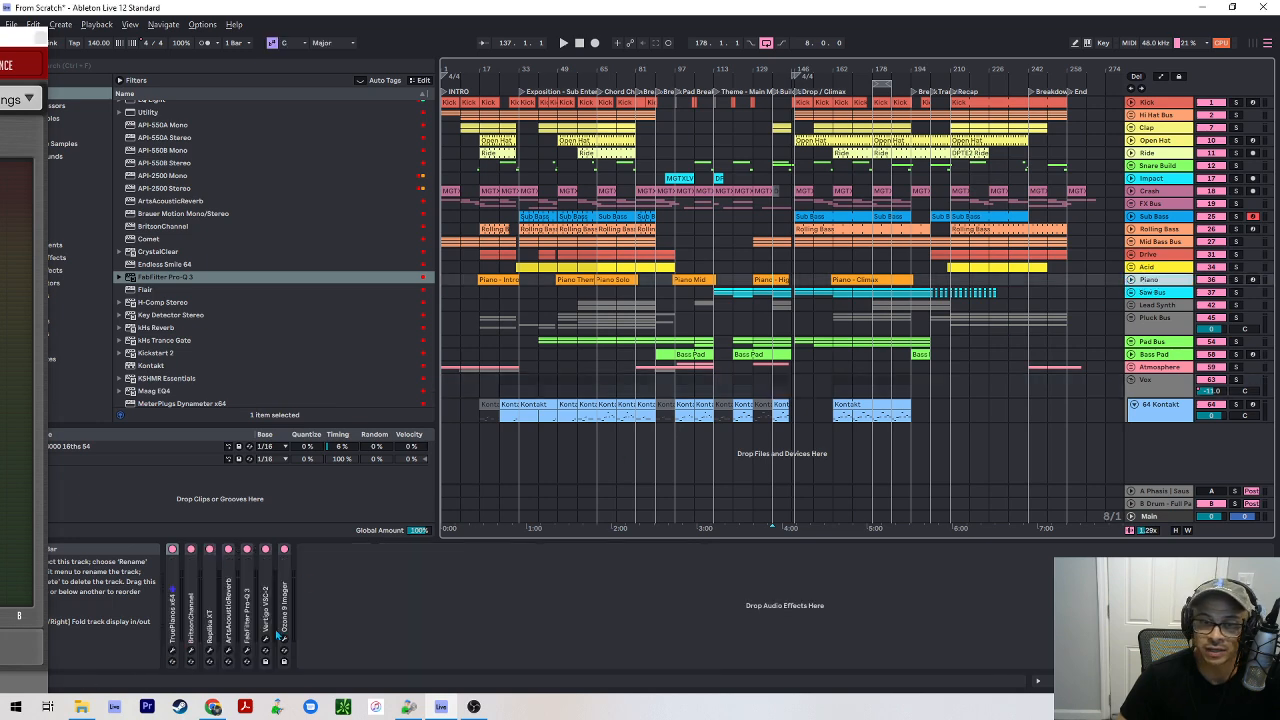
left_click(246, 651)
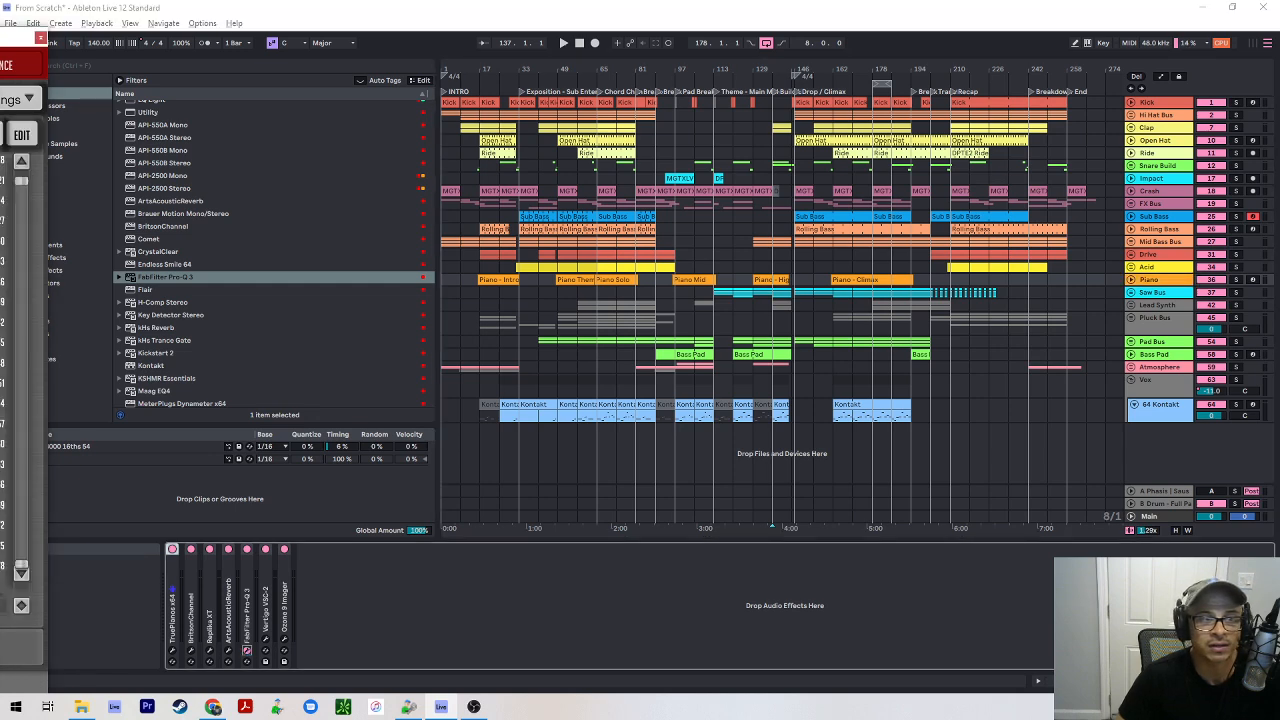
left_click_drag(725, 89, 357, 39)
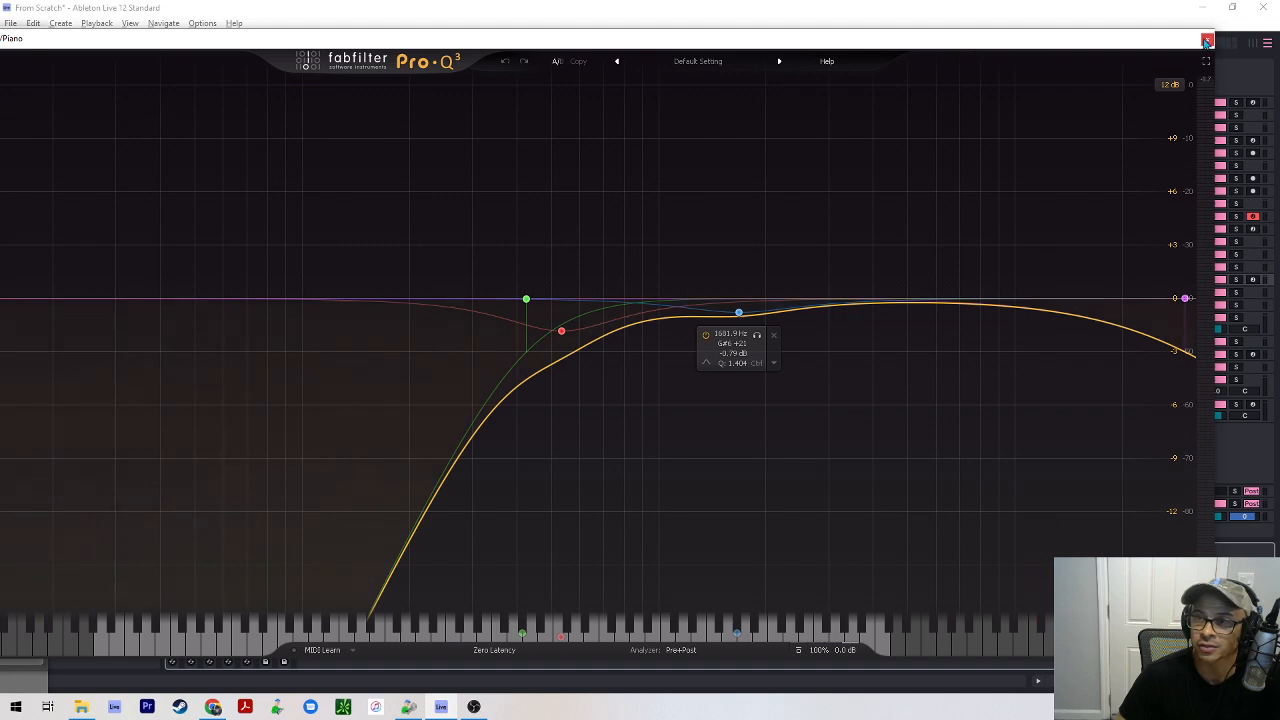
left_click(1206, 41)
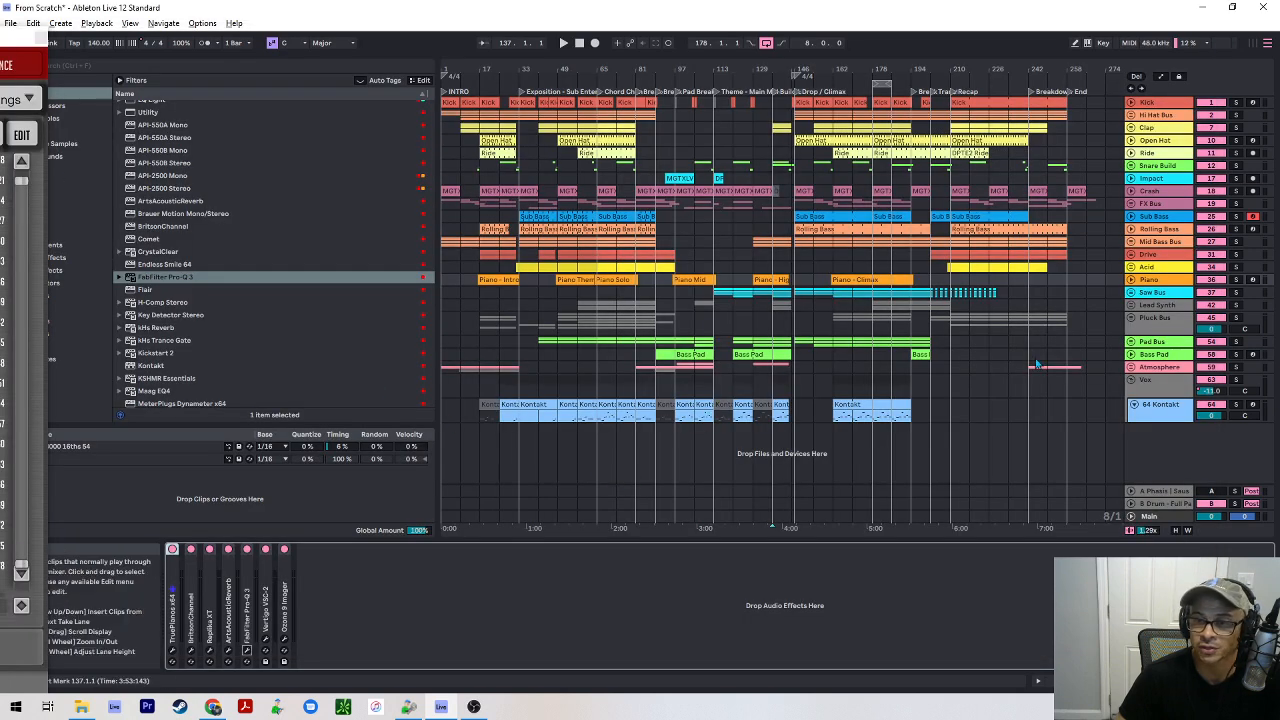
- Unfold the Acid, Crash and FX Bus tracks in the arrangement
left_click(1132, 268)
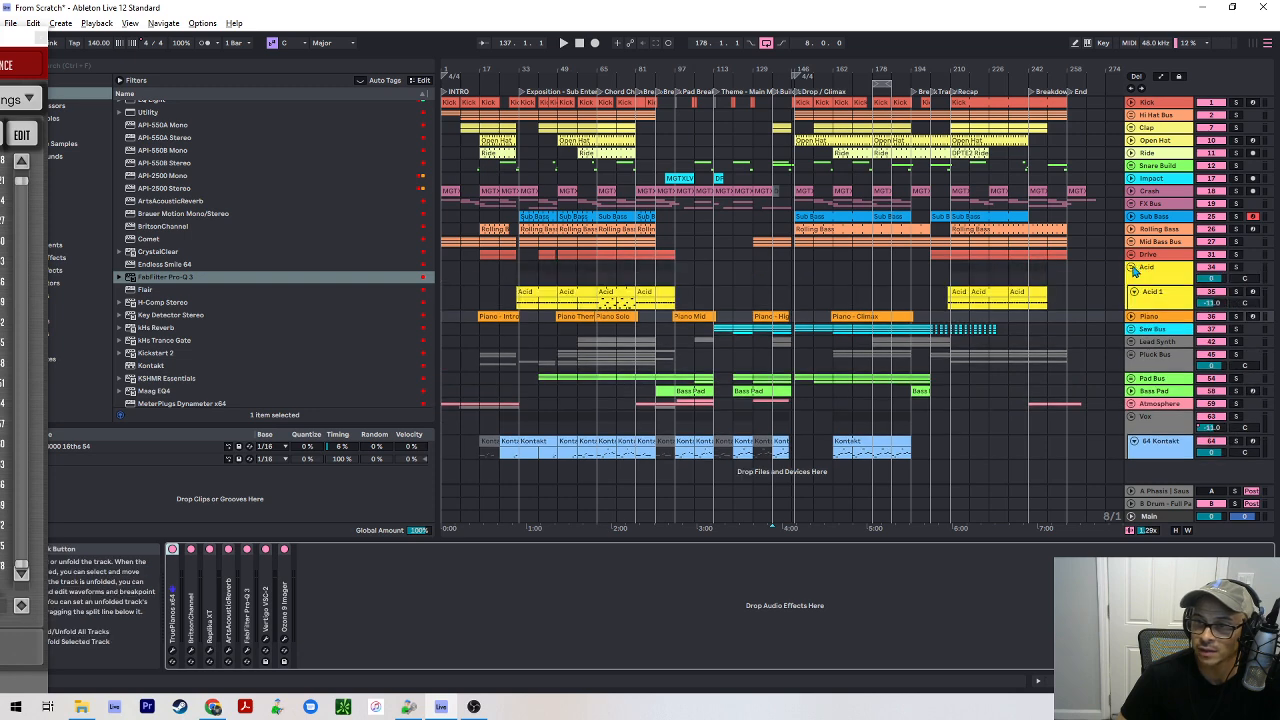
left_click(538, 276)
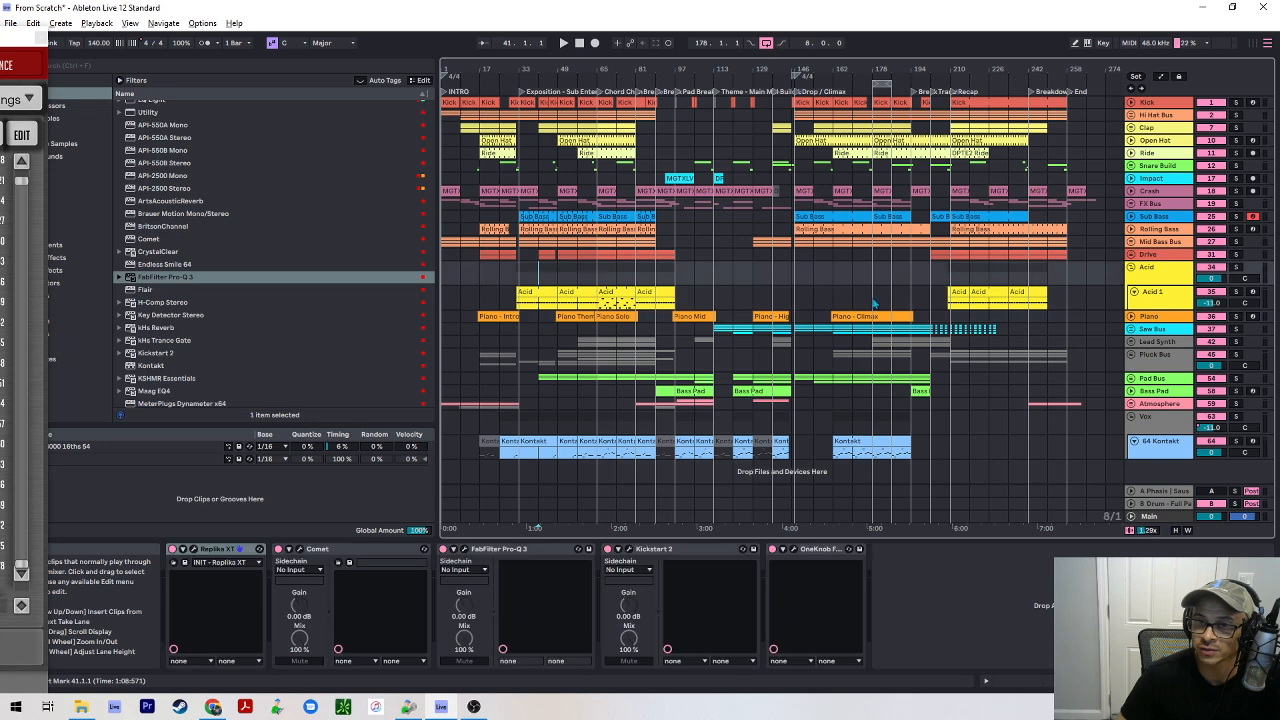
left_click(1132, 193)
left_click(1132, 215)
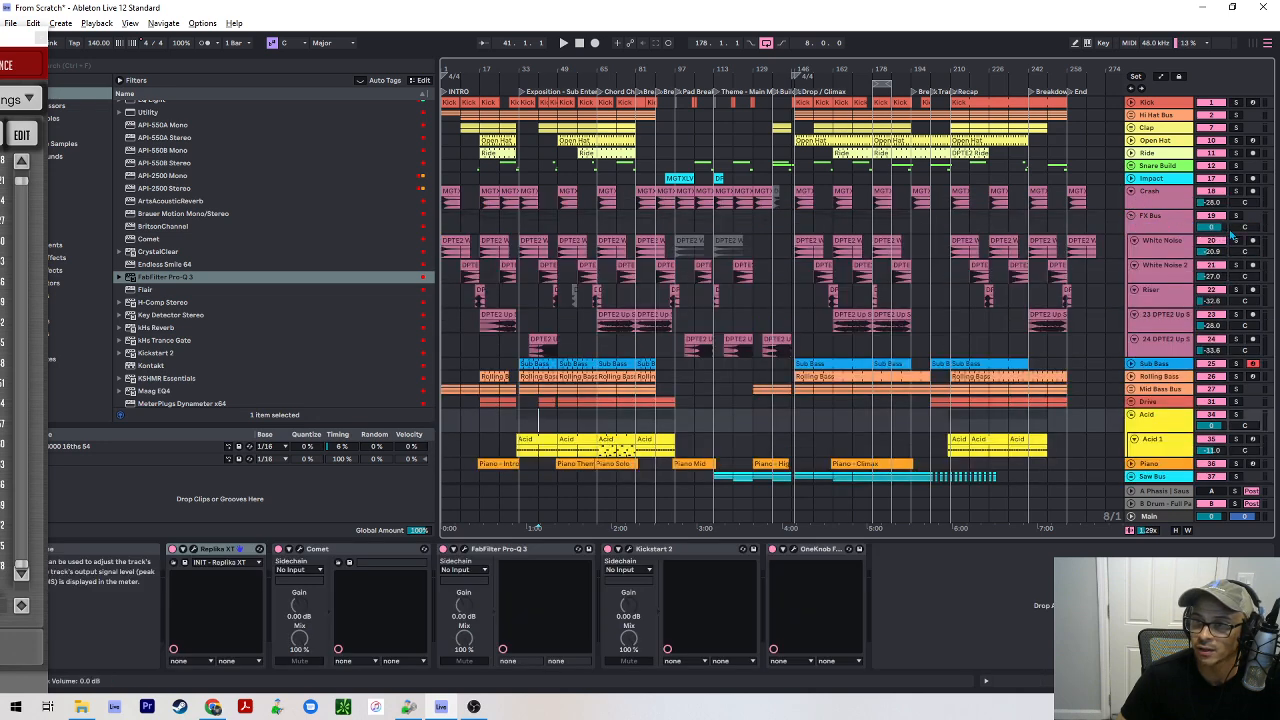
- Solo White Noise and White Noise 2, playing from bar 49 while viewing their spectrum in SPAN
left_click(1242, 244)
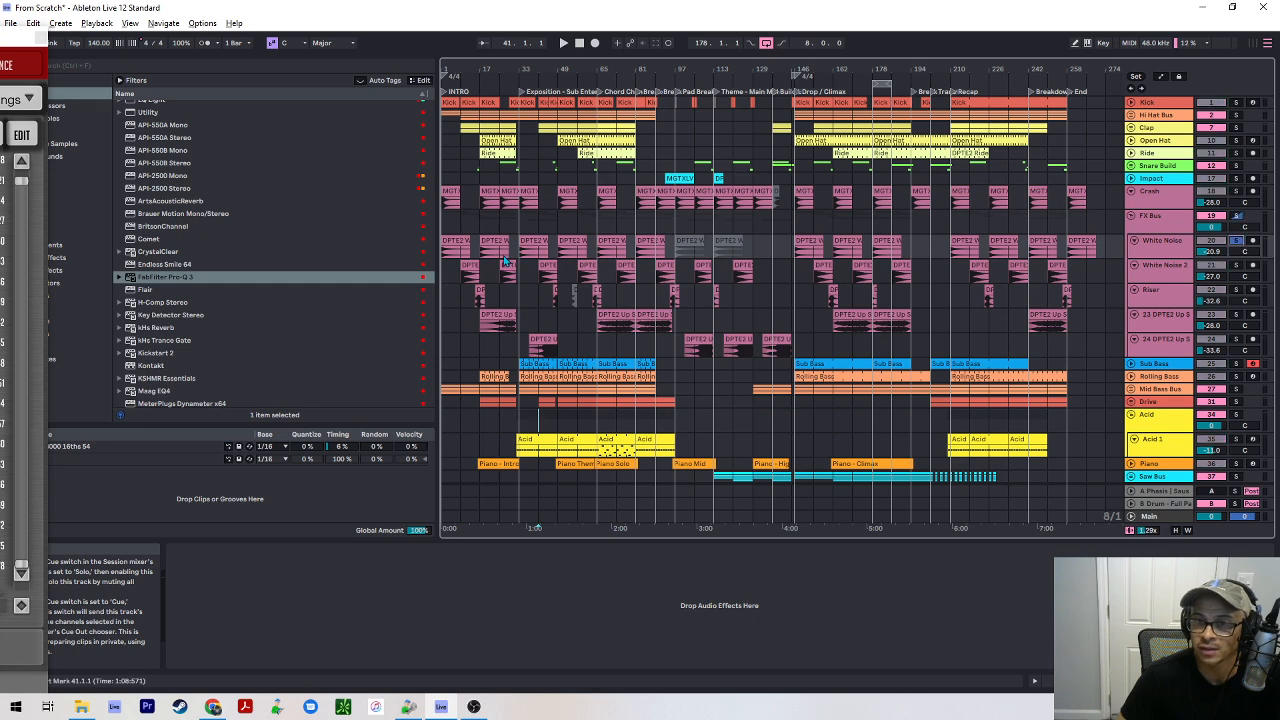
left_click(553, 230)
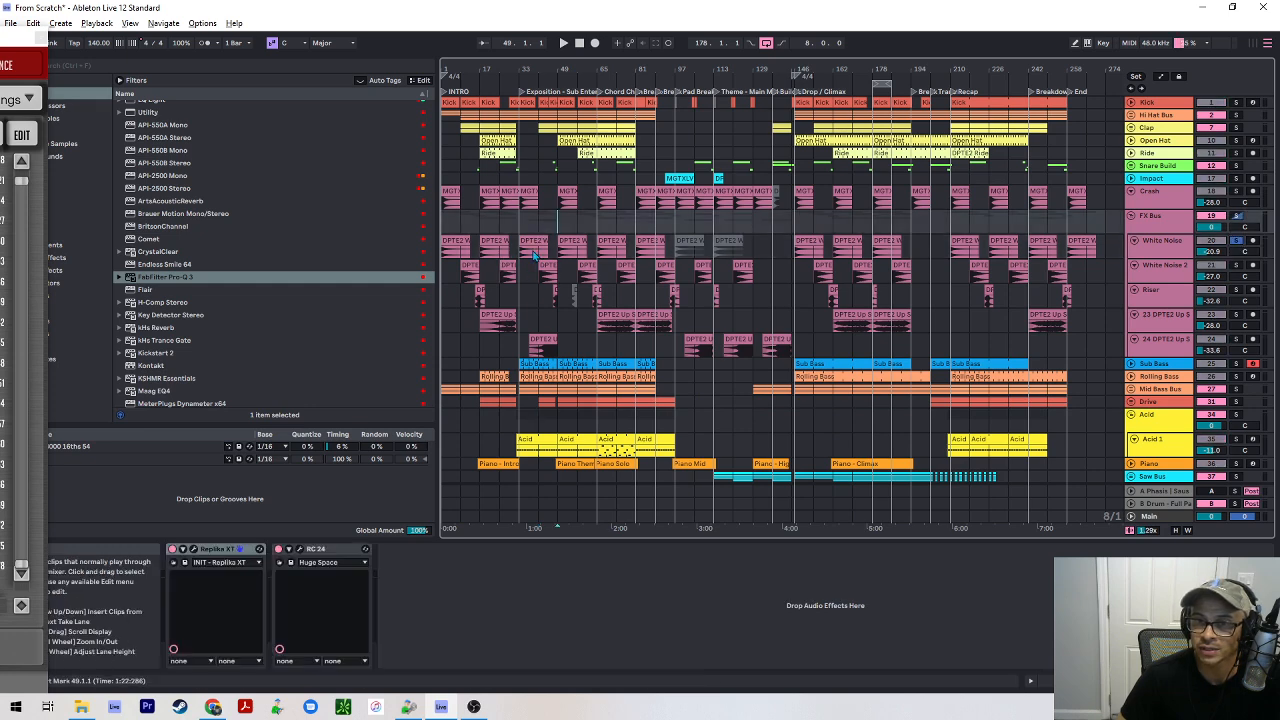
left_click(1162, 268)
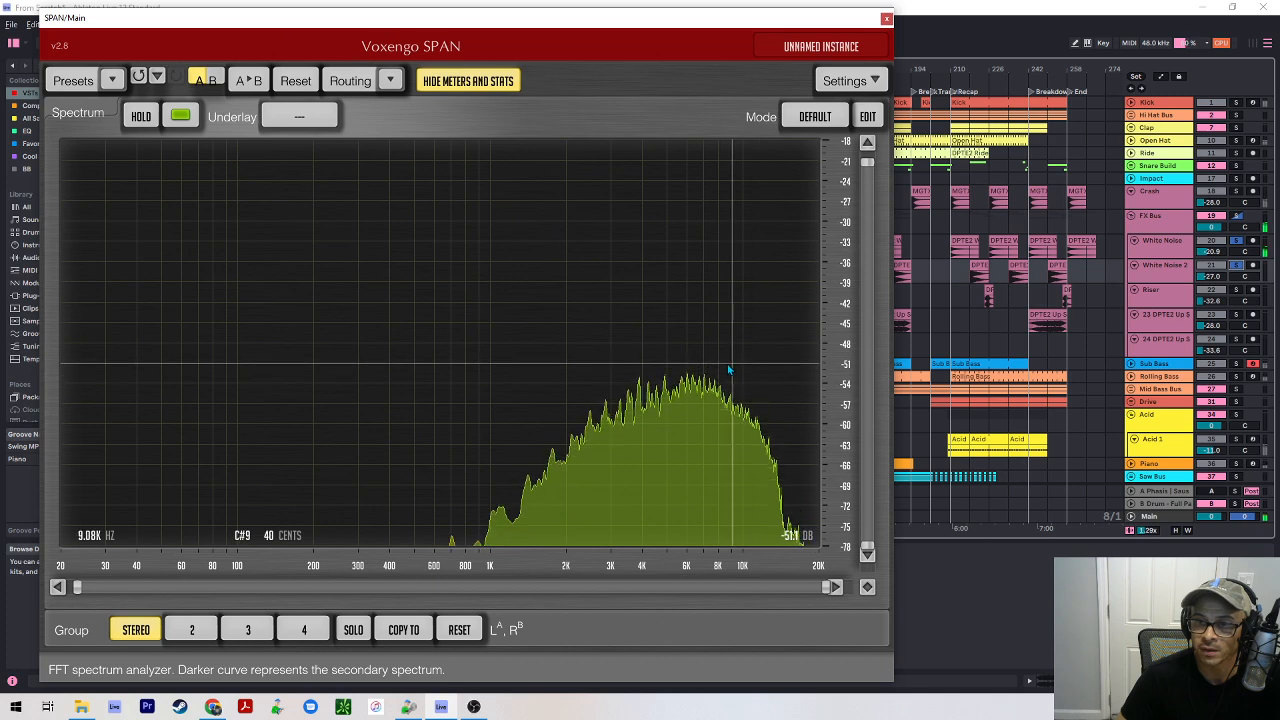
- Add the Kick, Clap, Riser and 23 DPTE2 Up tracks to the solo and compare them in SPAN during playback
left_click(1237, 104)
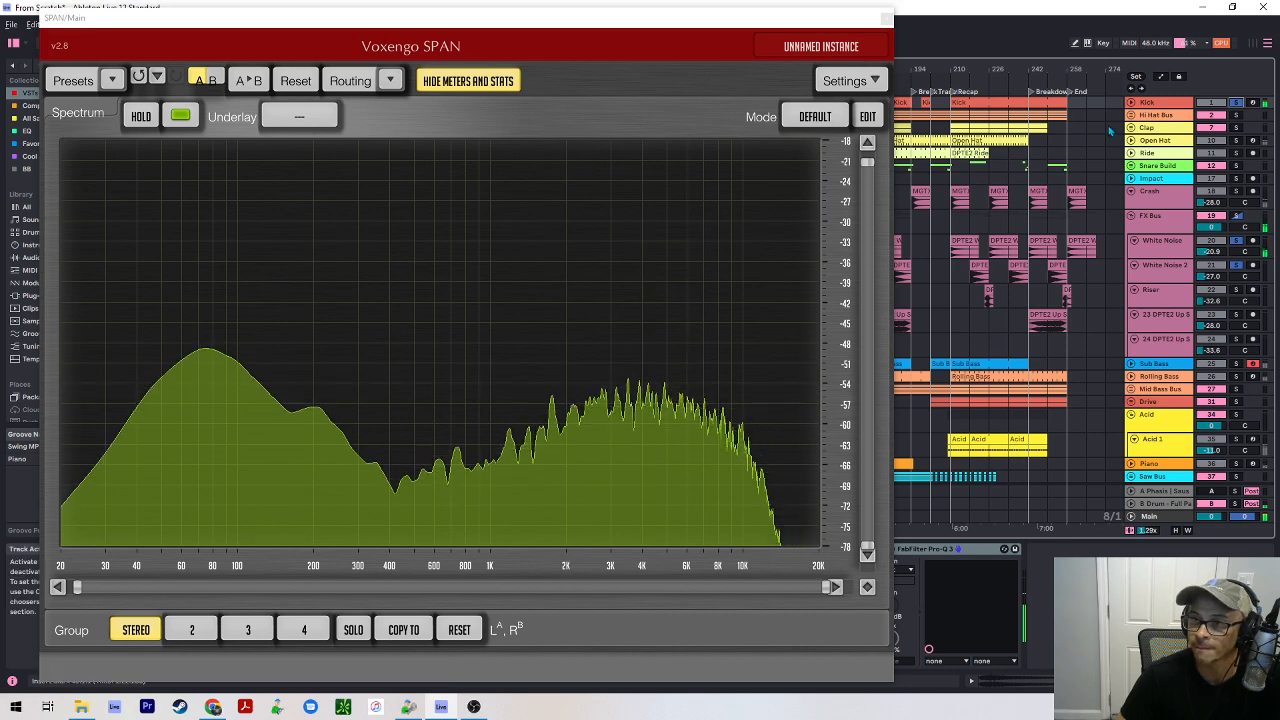
left_click(1236, 128, "ctrl")
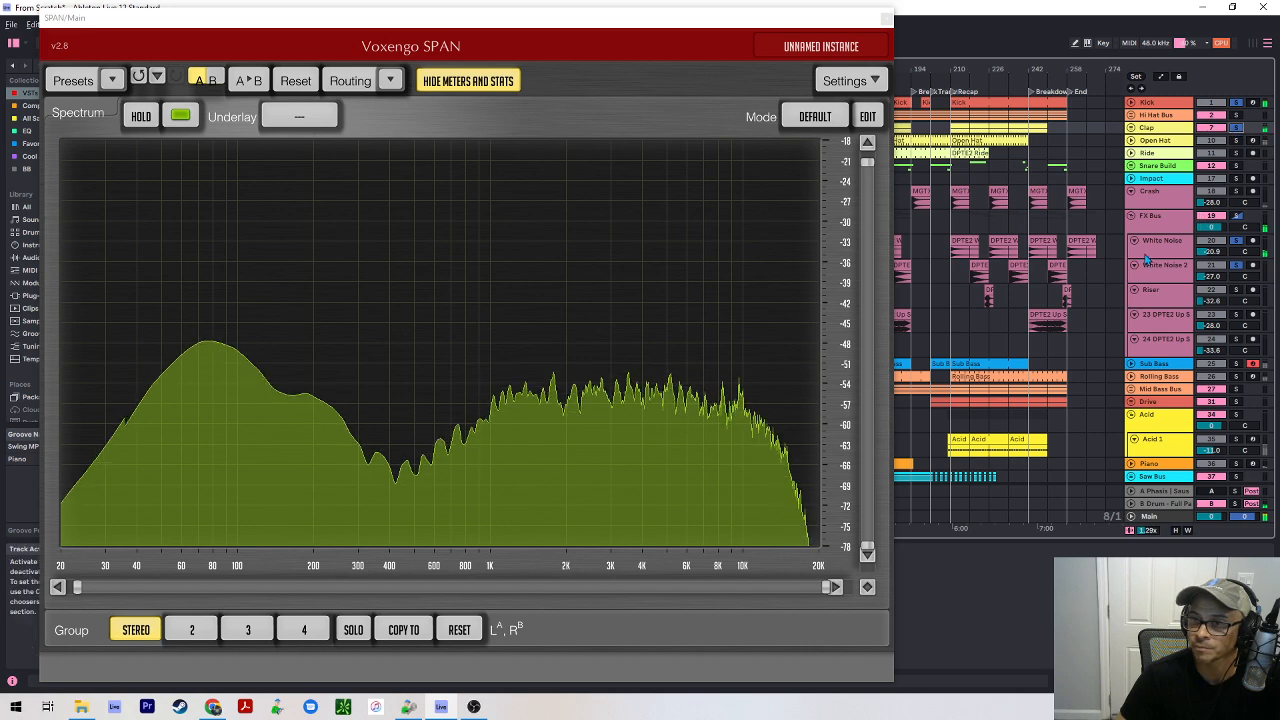
left_click(1236, 290, "ctrl")
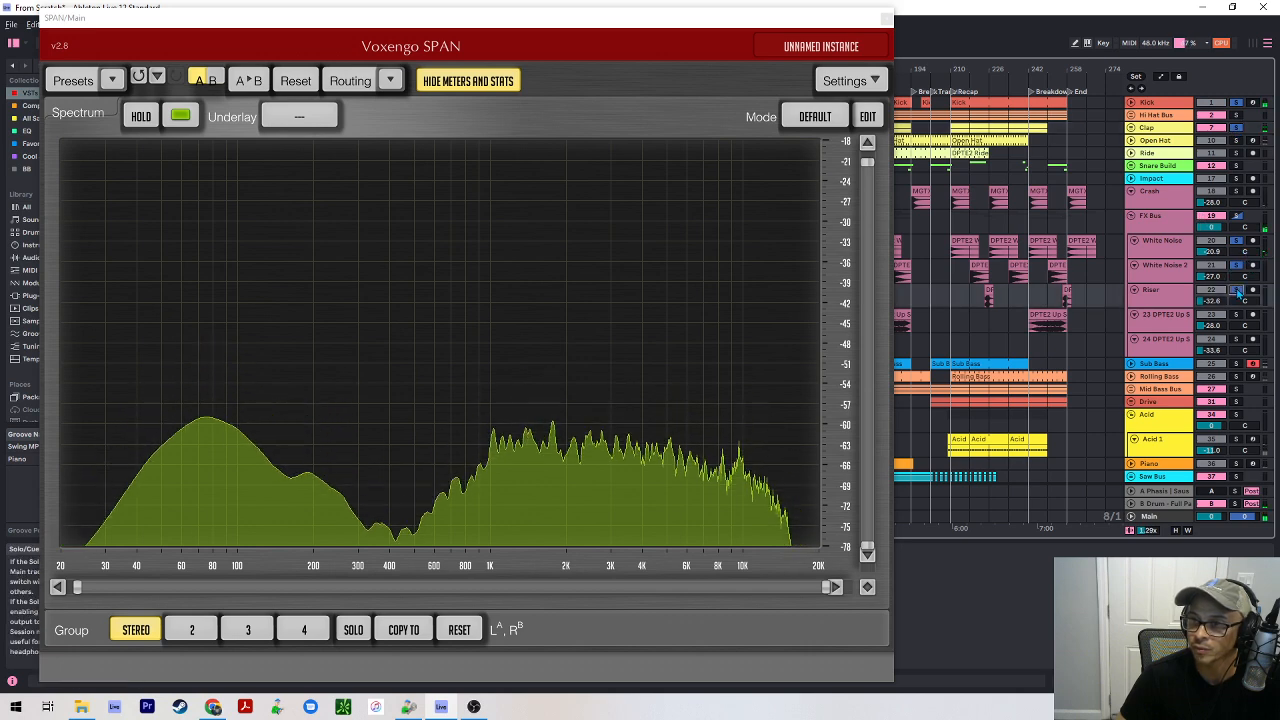
left_click(1237, 314, "ctrl")
mouse_move(785, 18)
left_mouse_down()
mouse_move(196, 26)
mouse_move(806, 11)
left_mouse_up()
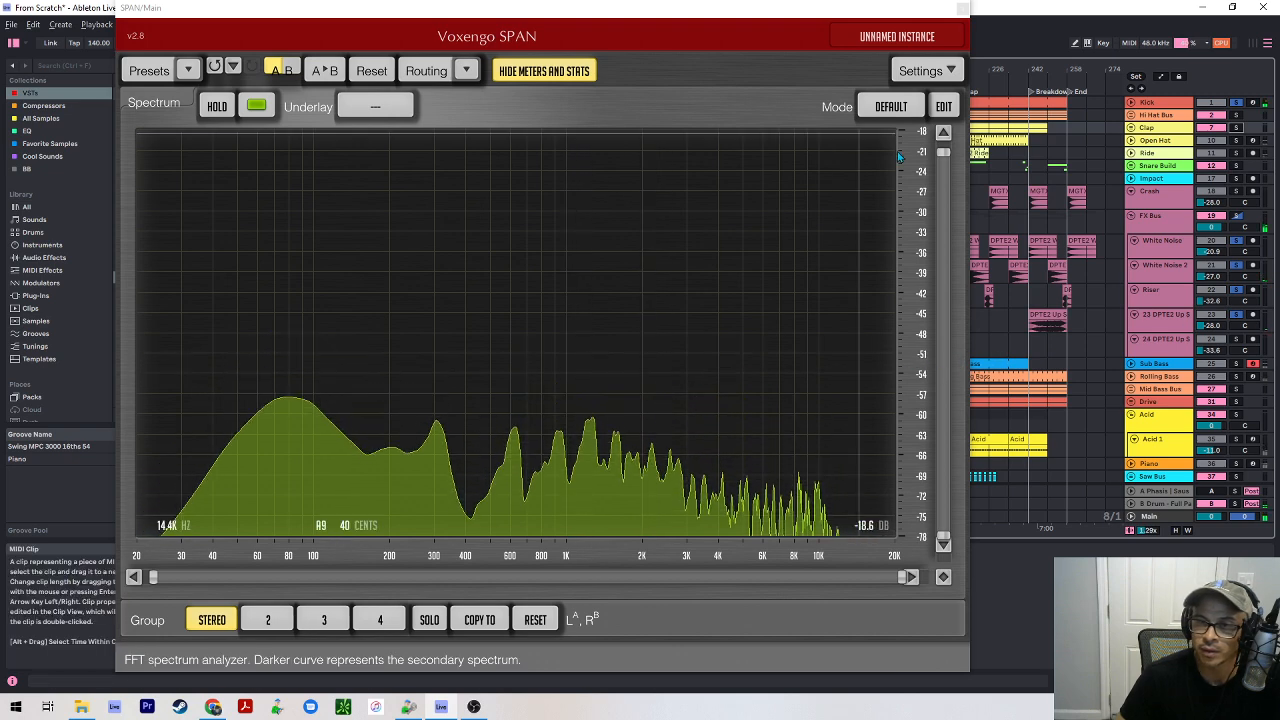
- Solo the Acid group, play it from bar 57 and view its spectrum in SPAN
left_click(1151, 420)
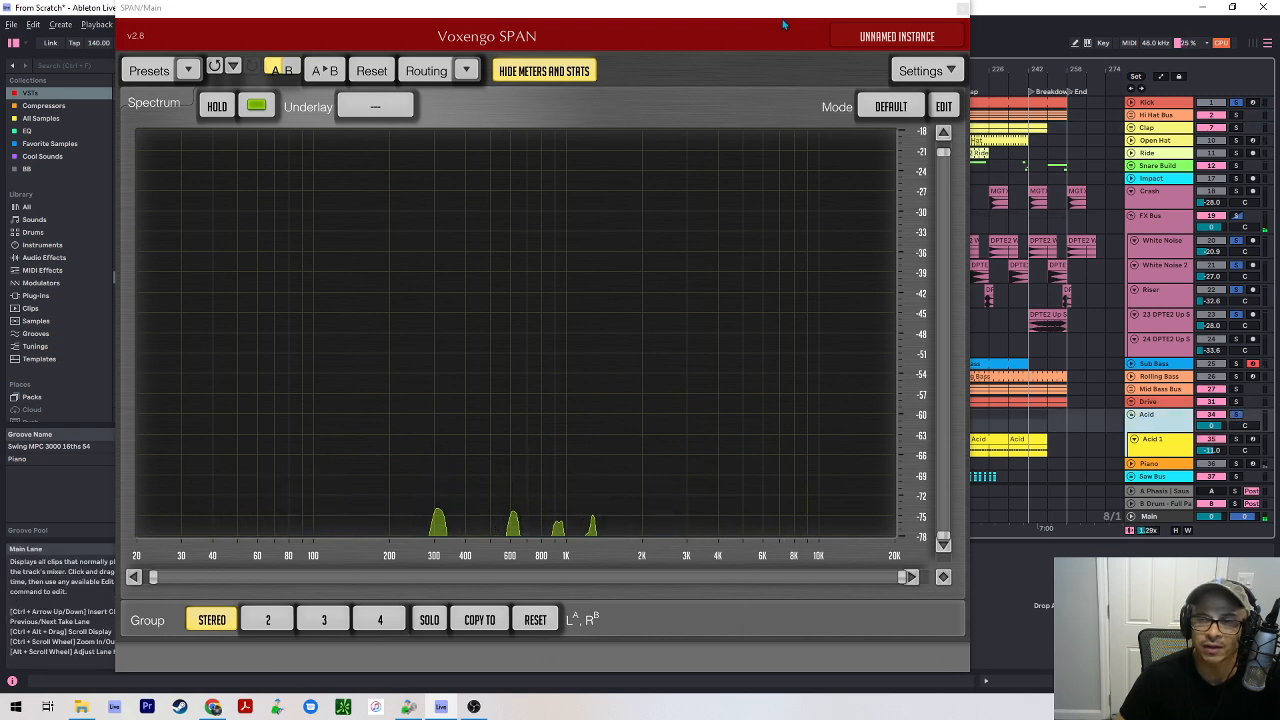
left_click_drag(783, 15, 0, 24)
left_click(577, 426)
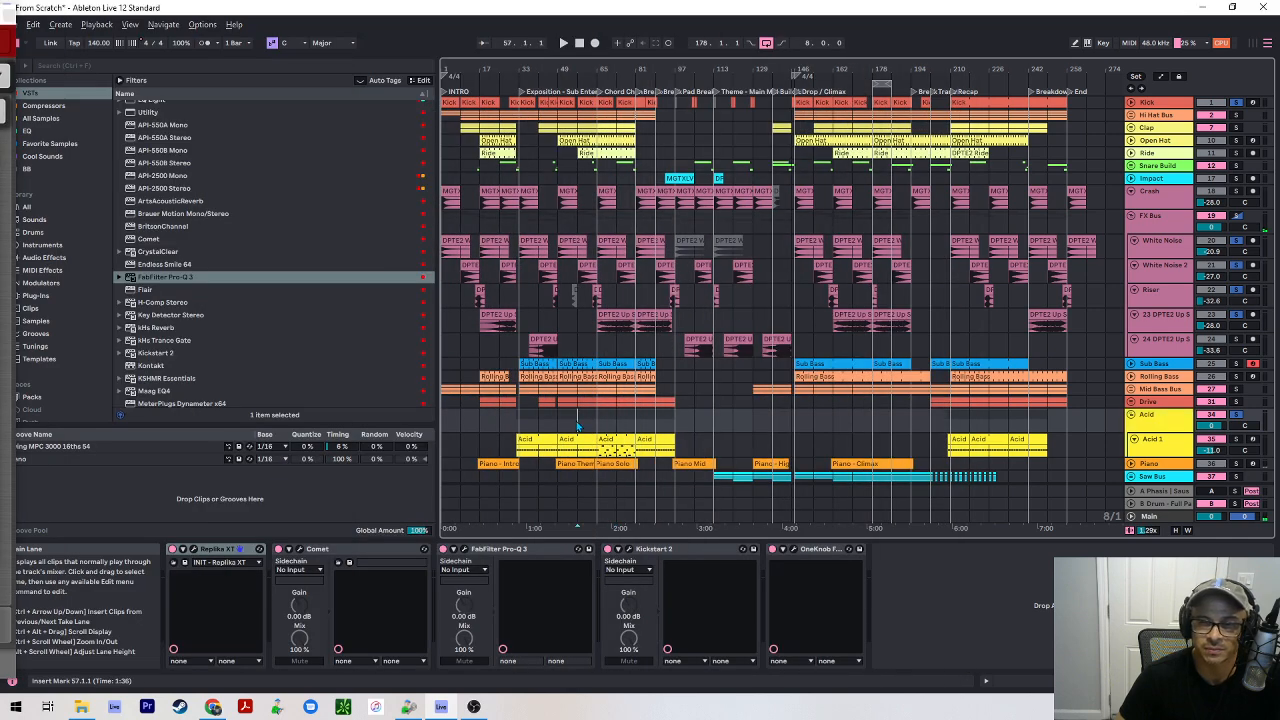
key("space")
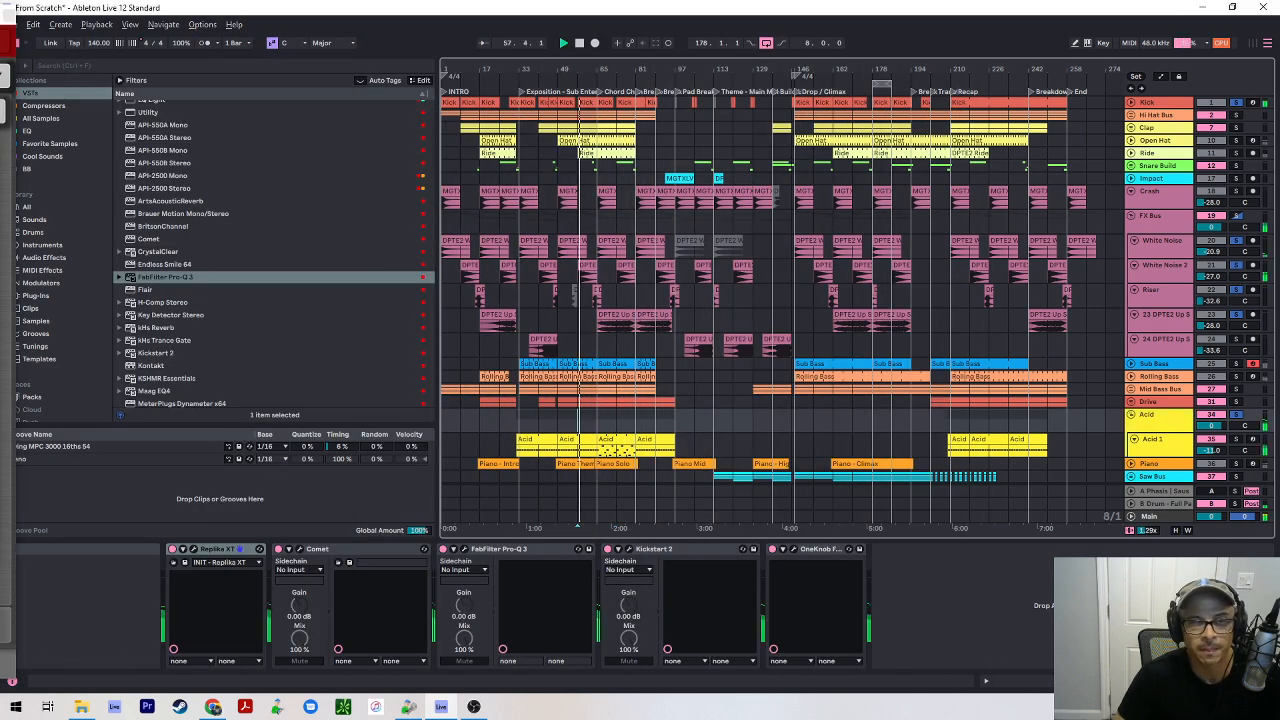
key("space")
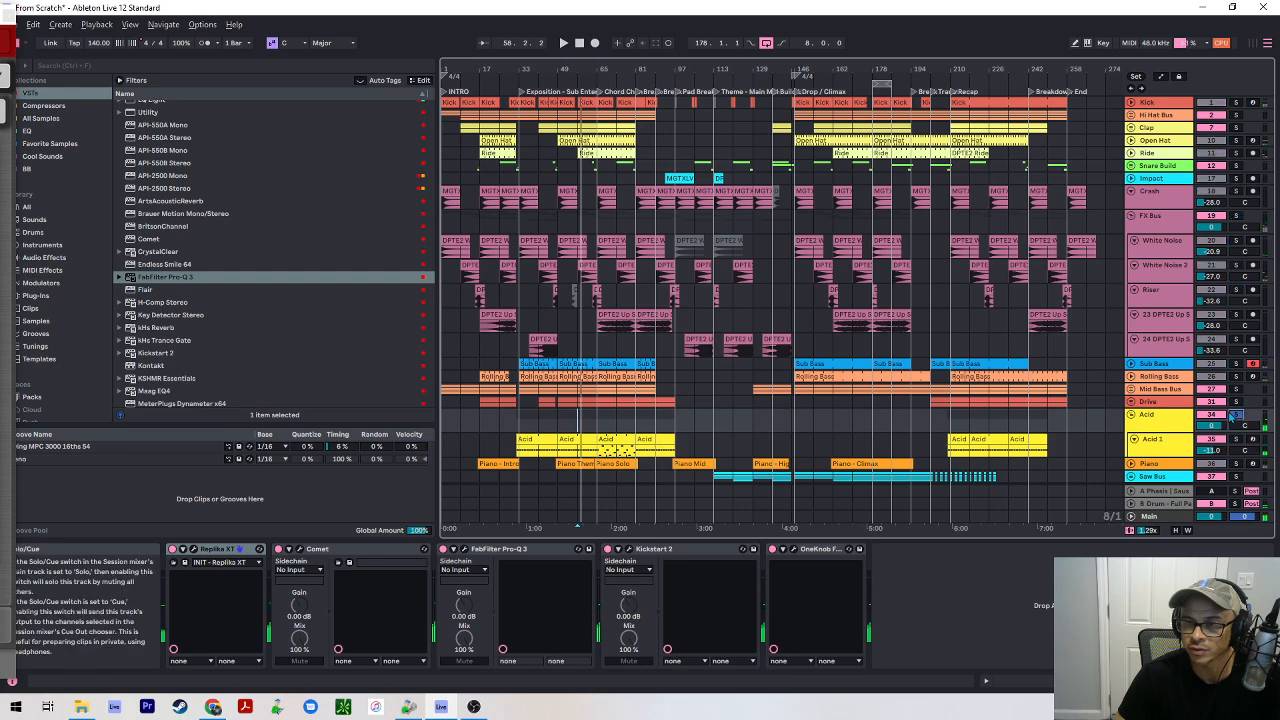
left_click_drag(2, 13, 890, 18)
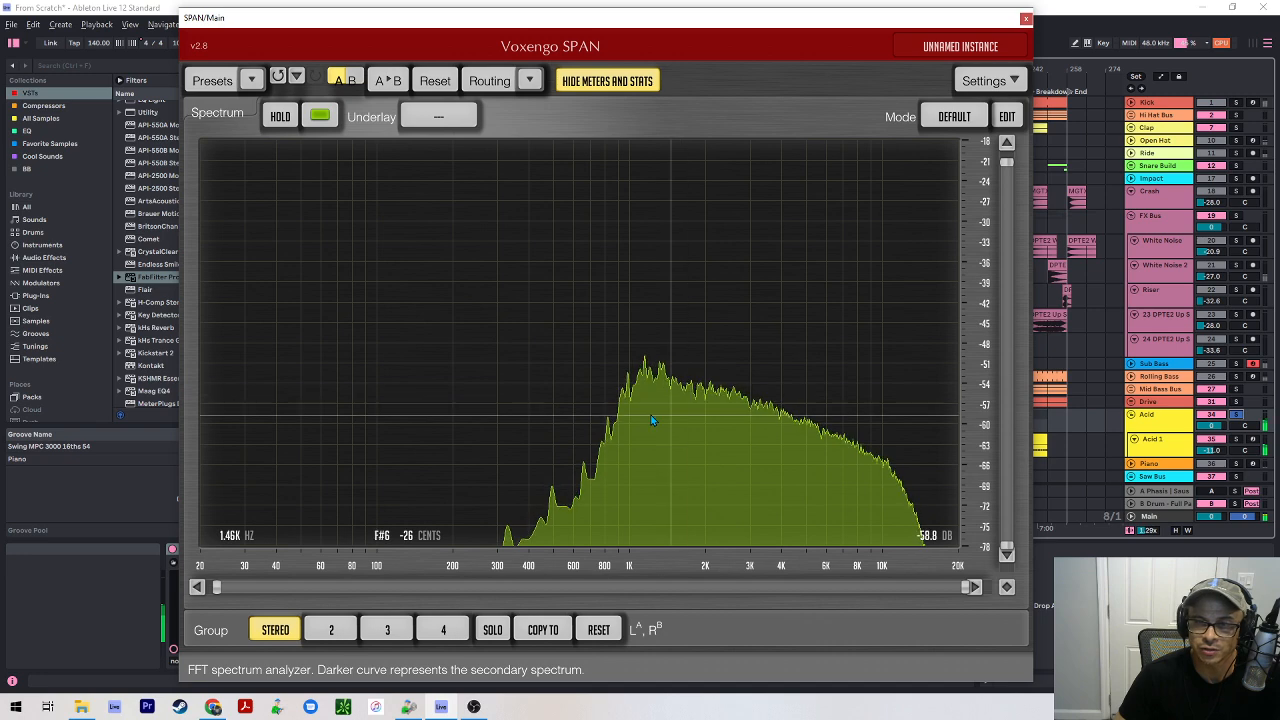
left_click_drag(737, 19, 32, 2)
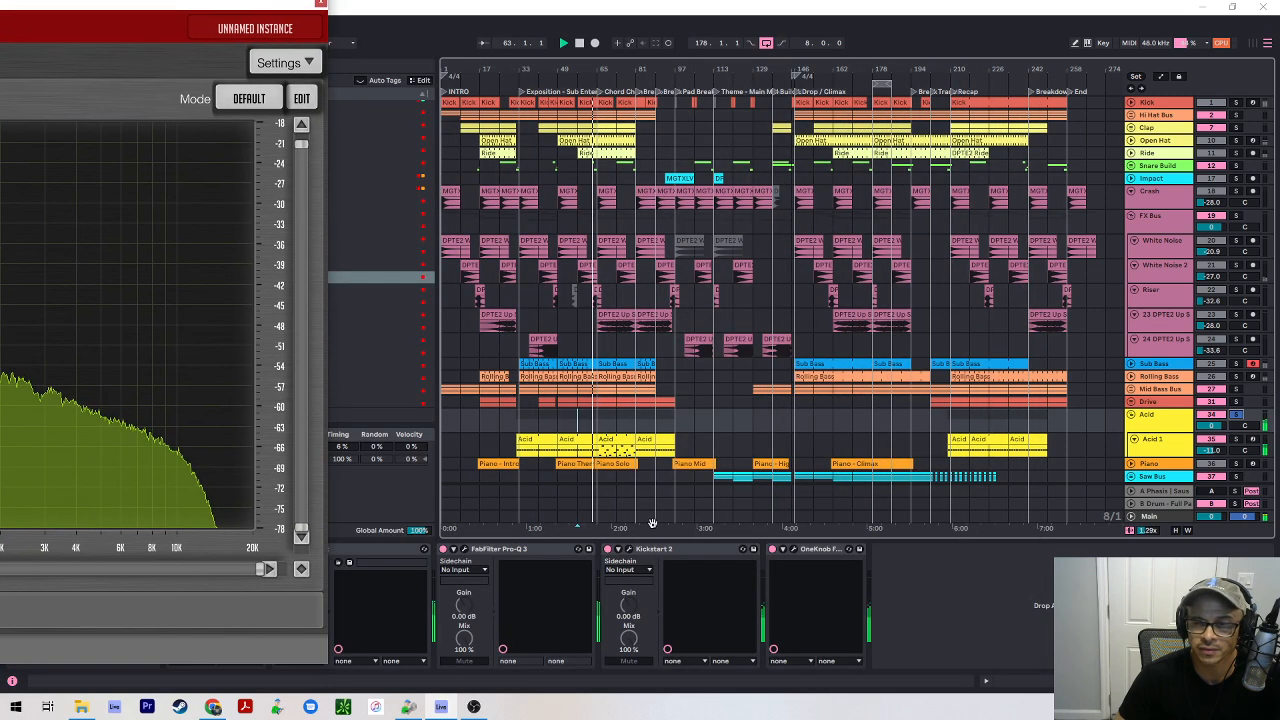
- Try an extra bell band near 530 Hz in the Acid group's FabFilter Pro-Q 3, remove it and close the plug-in
left_click(463, 549)
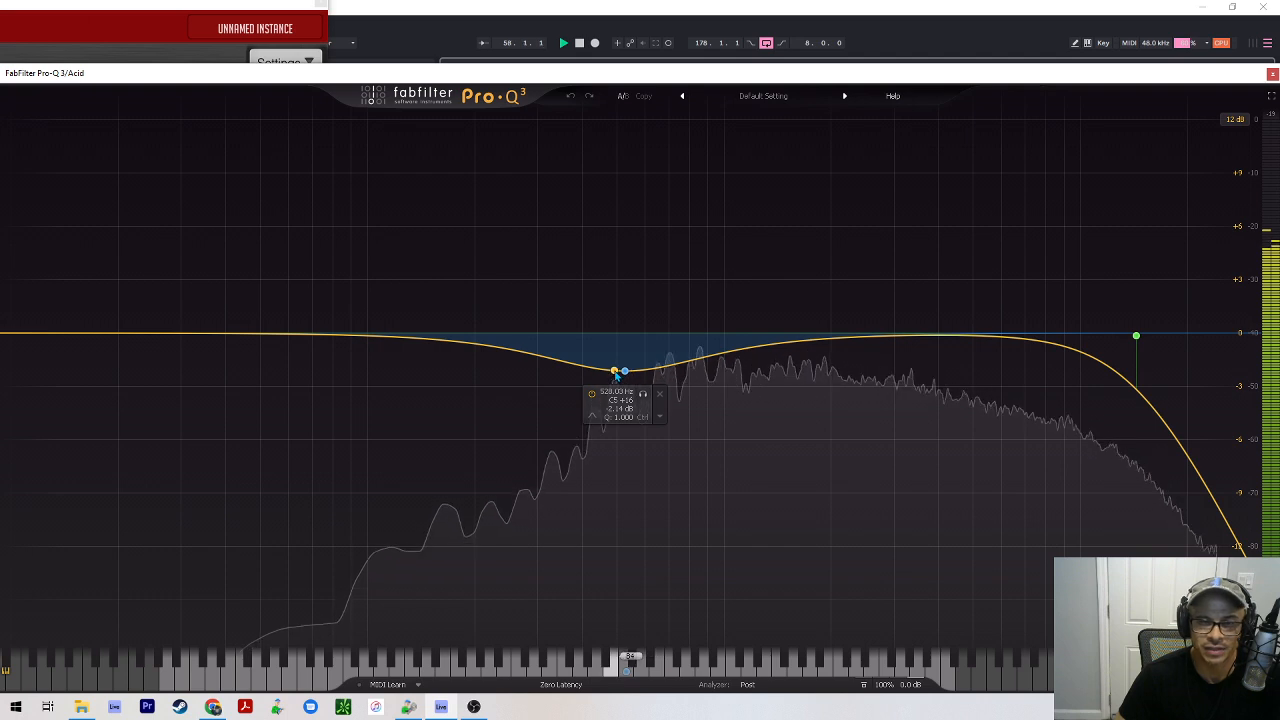
left_click_drag(614, 372, 625, 366)
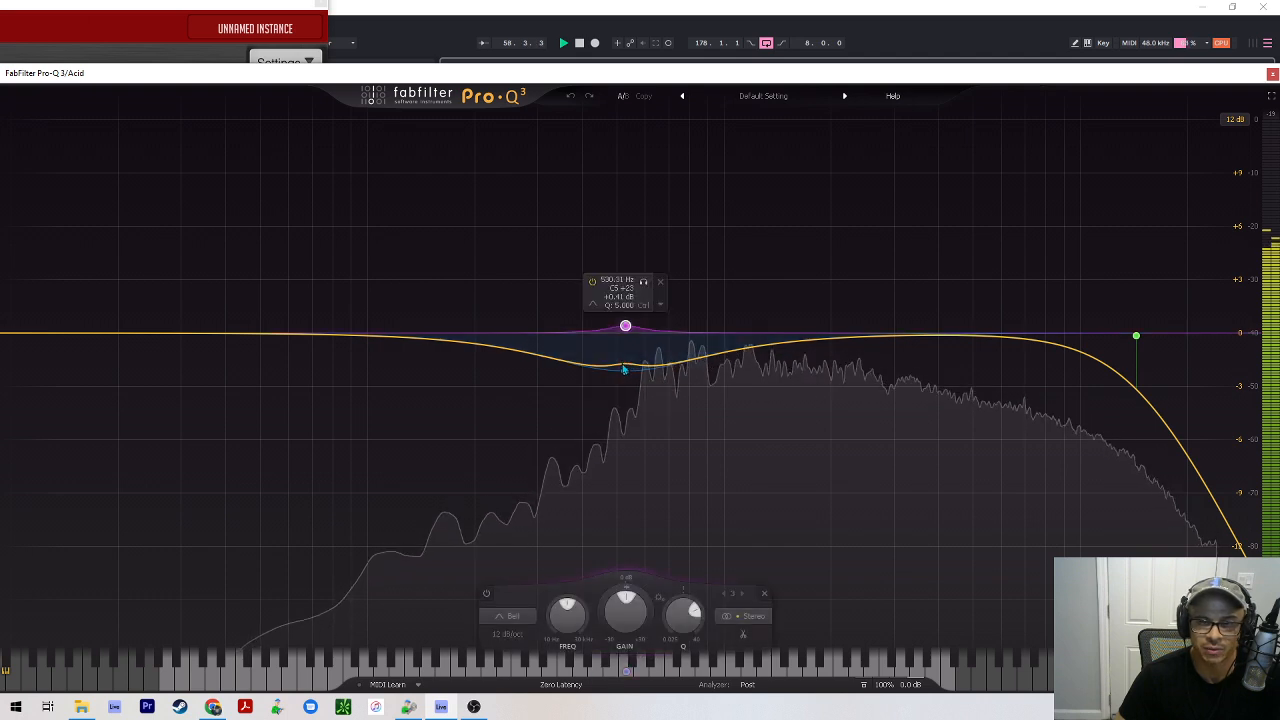
left_click(661, 283)
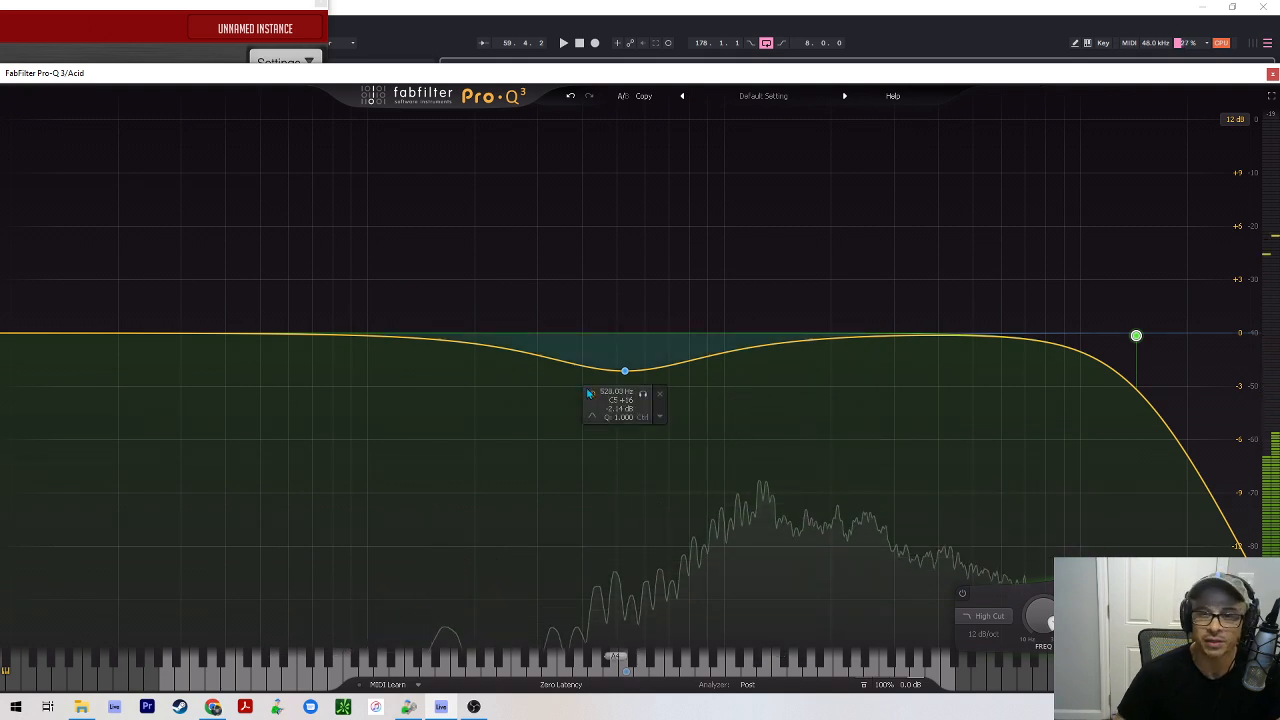
left_click(1272, 74)
- Fold the Crash and FX Bus tracks, and show the Main track's device chain with SPAN out of the way
left_click(1132, 191)
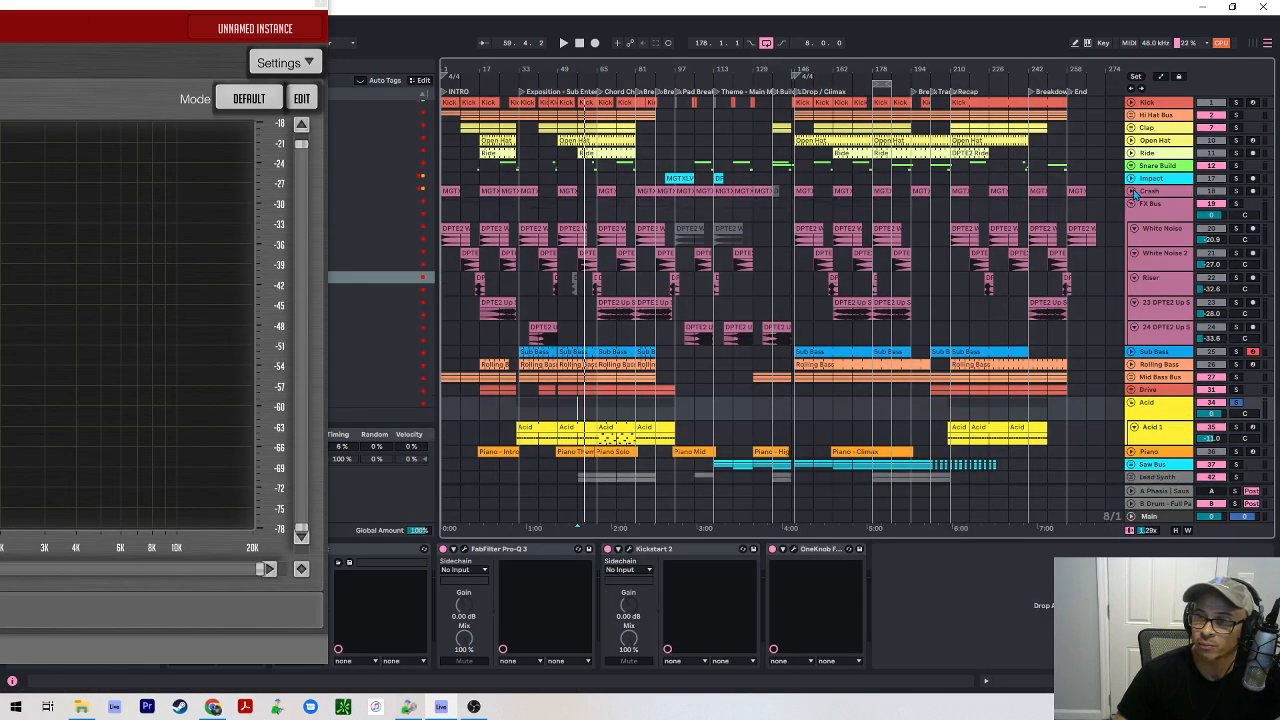
left_click(1132, 204)
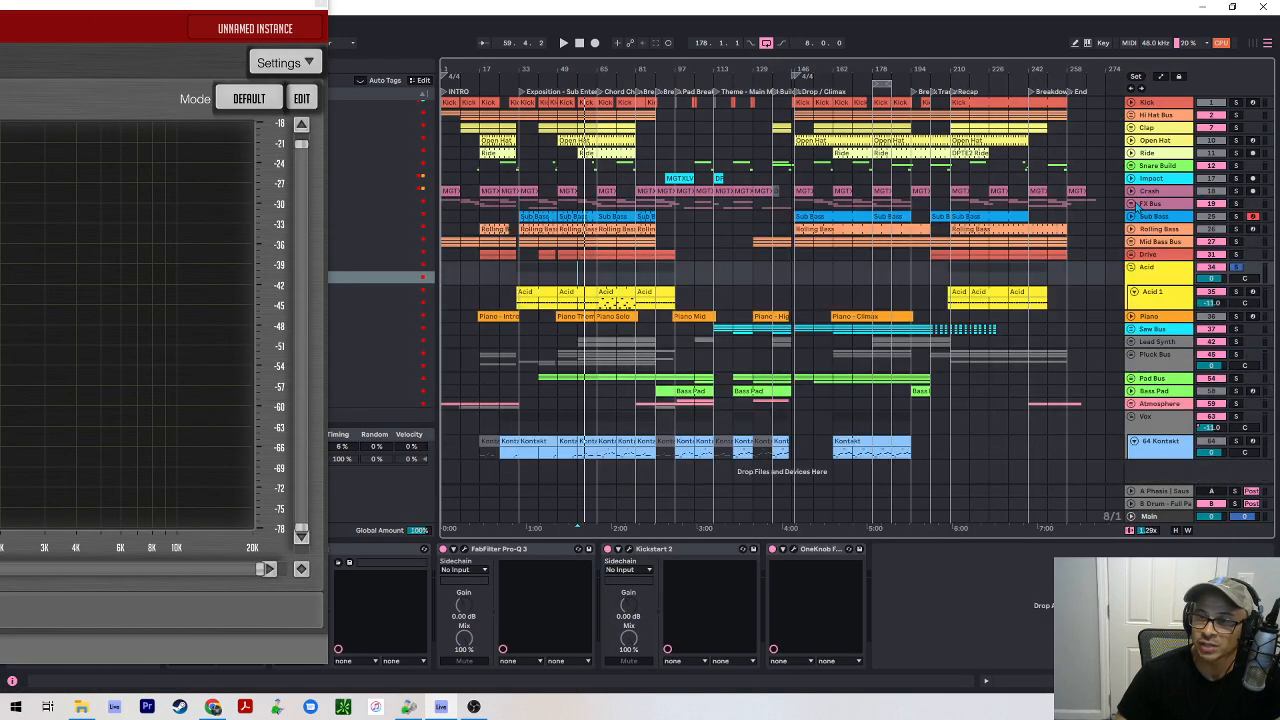
scroll(1172, 337, "down", 1)
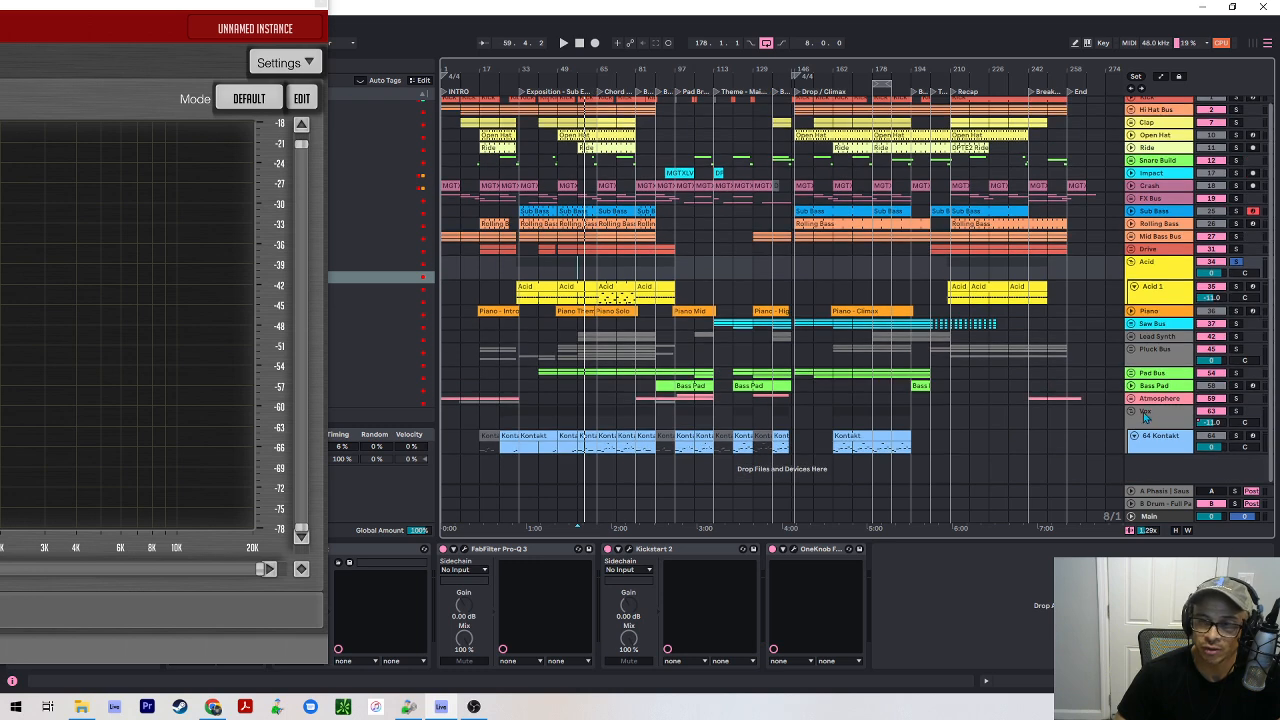
left_click(1144, 415)
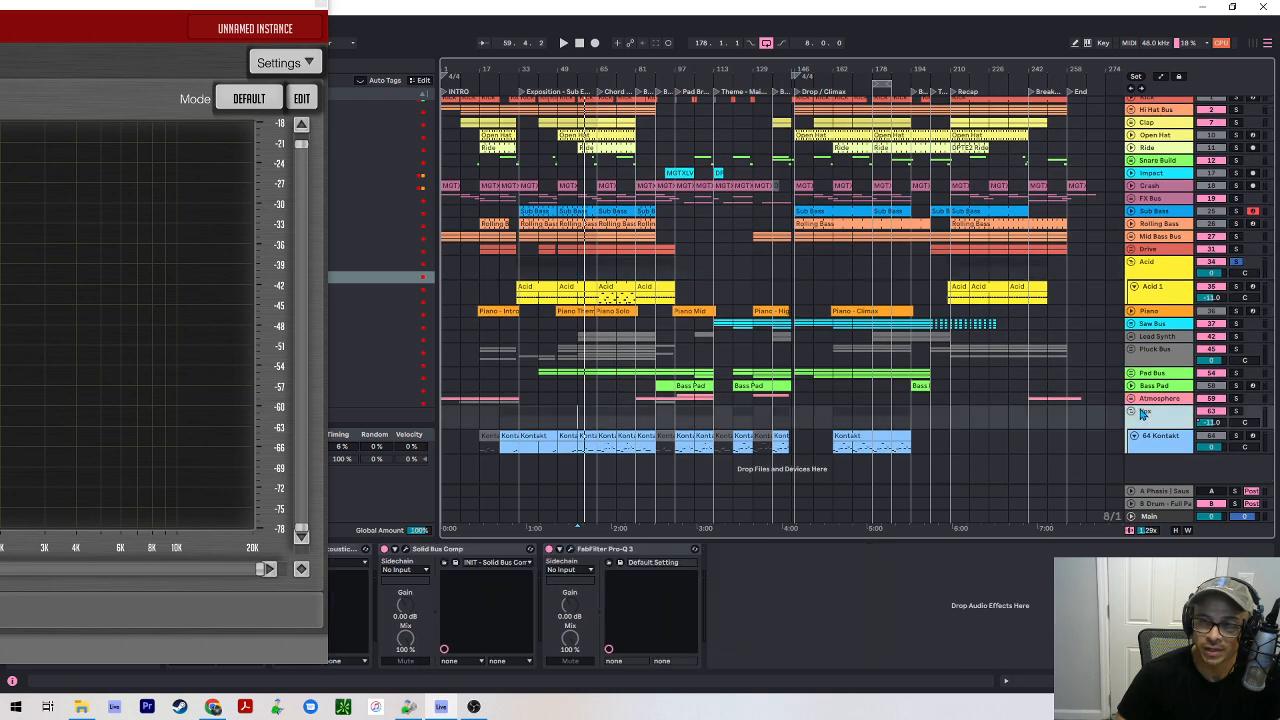
left_click(1158, 521)
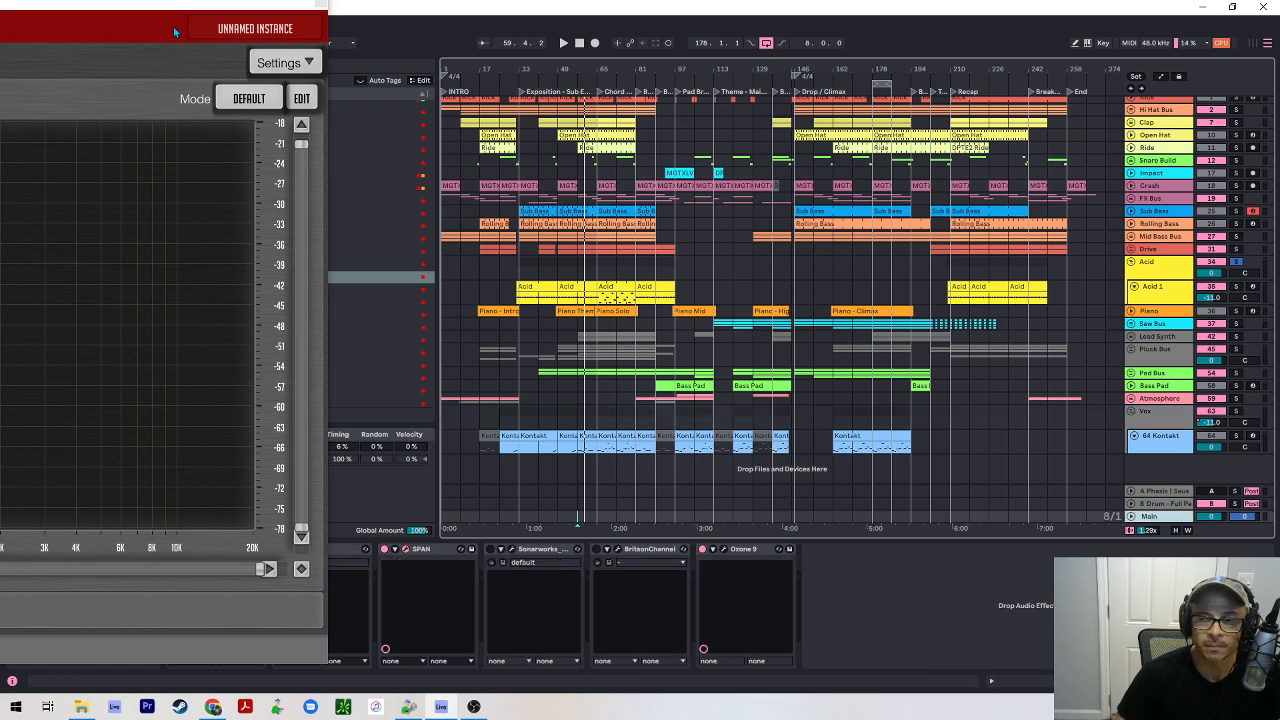
left_click_drag(217, 4, 0, 16)
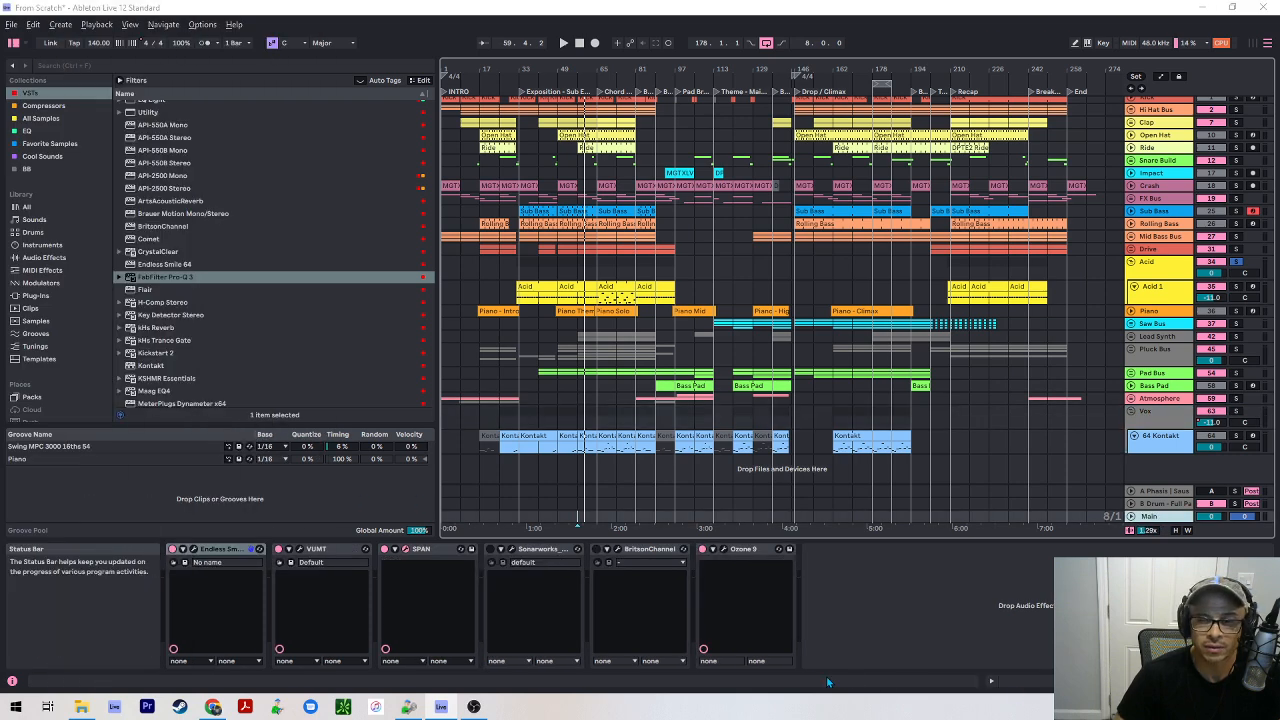
- Turn Ozone 9 off and BritsonChannel on in the Main track's chain, and open the VUMT meter
left_click(703, 550)
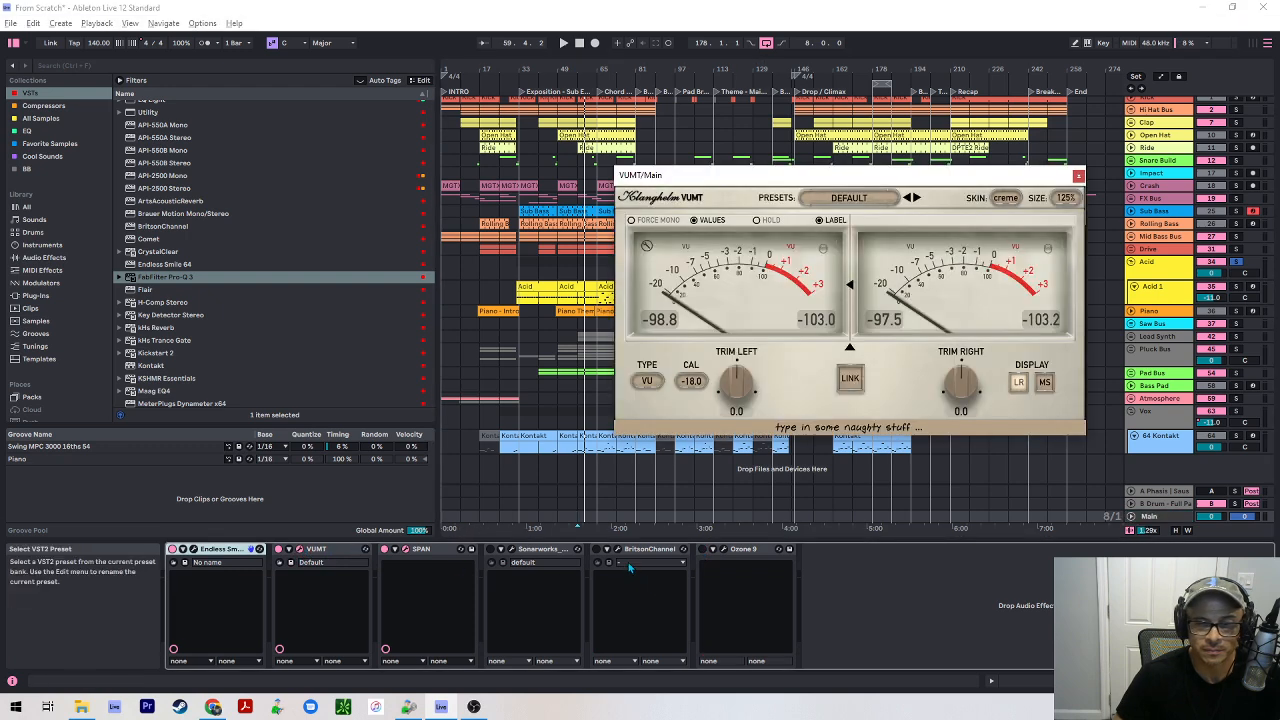
left_click(607, 549)
left_click(597, 549)
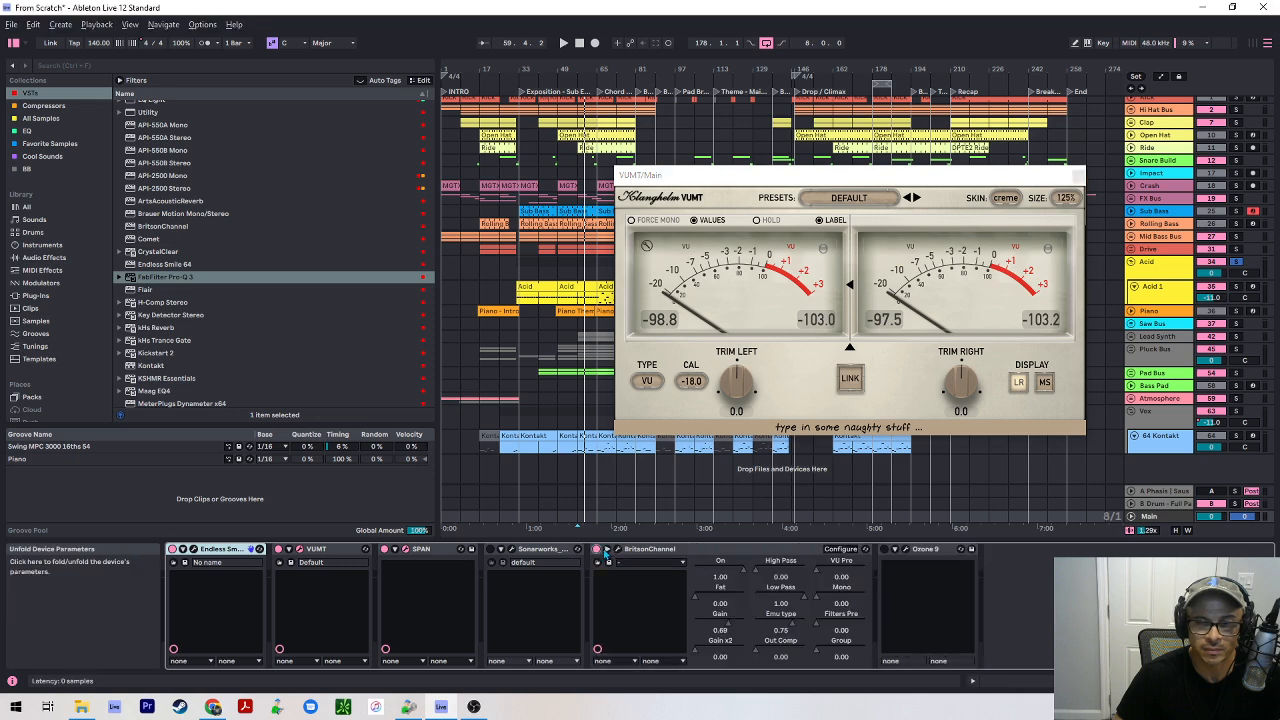
left_click(608, 549)
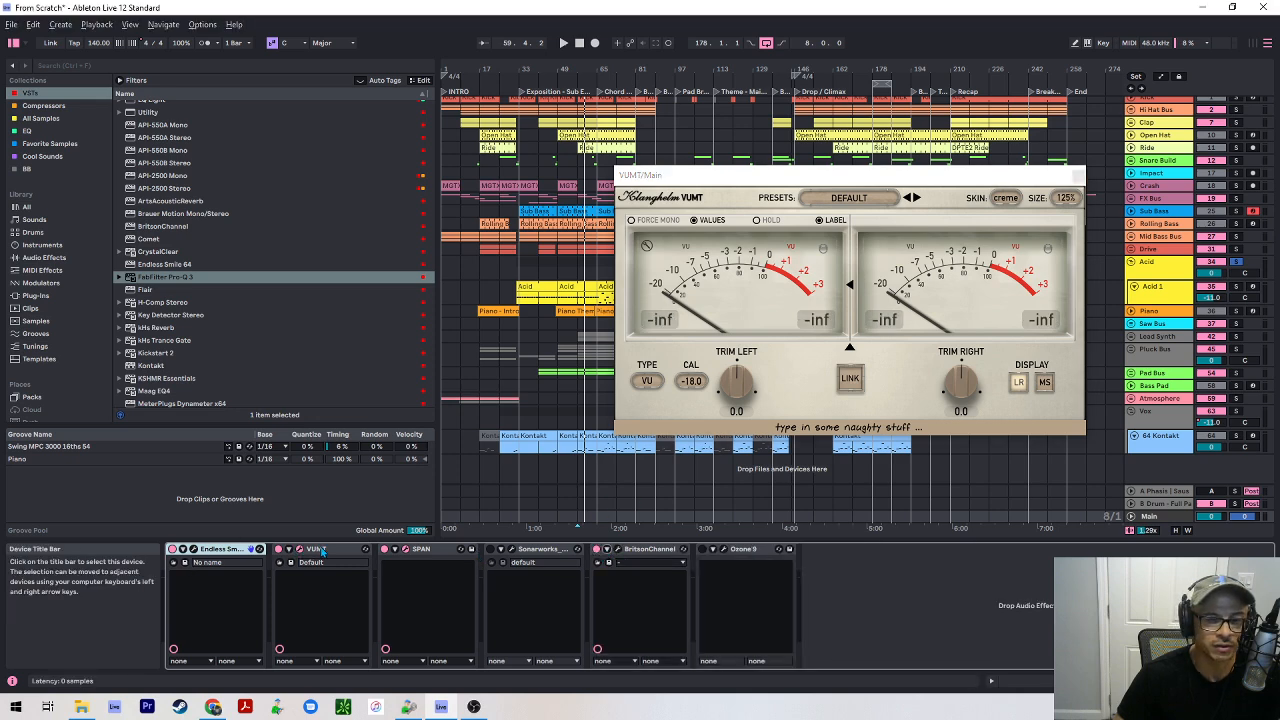
- Unsolo the Acid group and play the full mix from bars 57, 210 and 178 to check its level in VUMT
key("space")
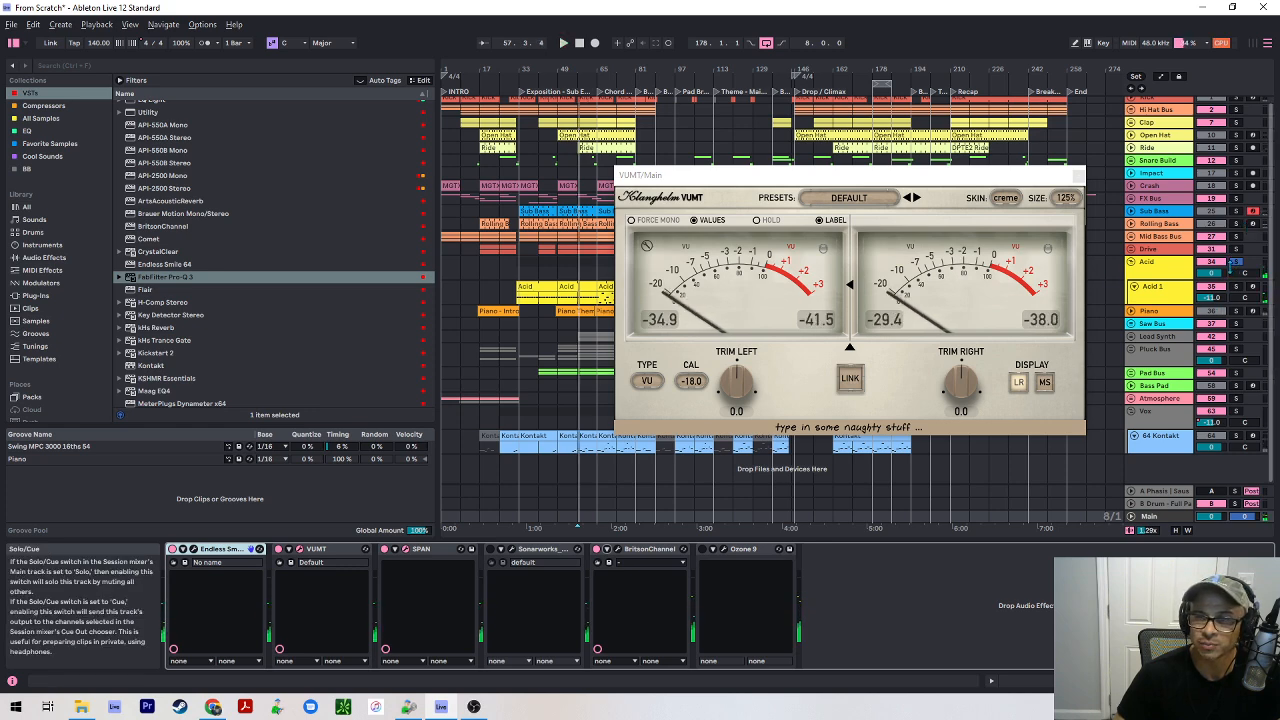
key("space")
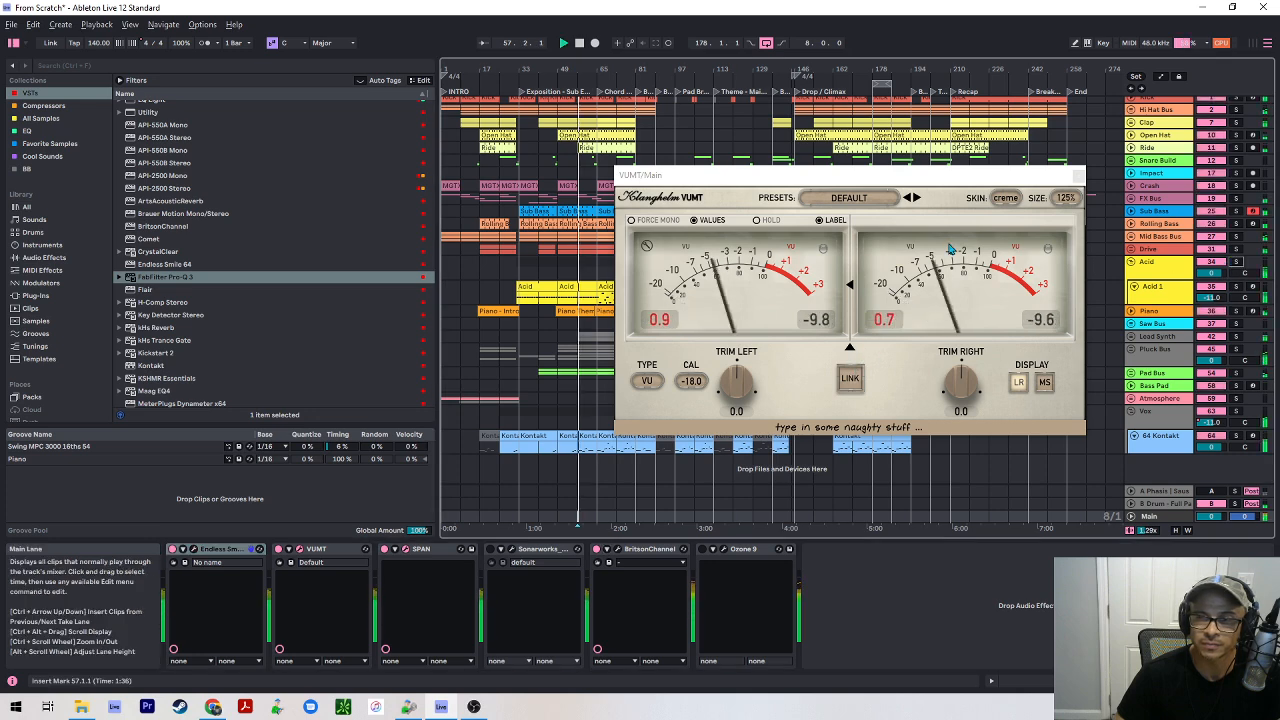
left_click(953, 127)
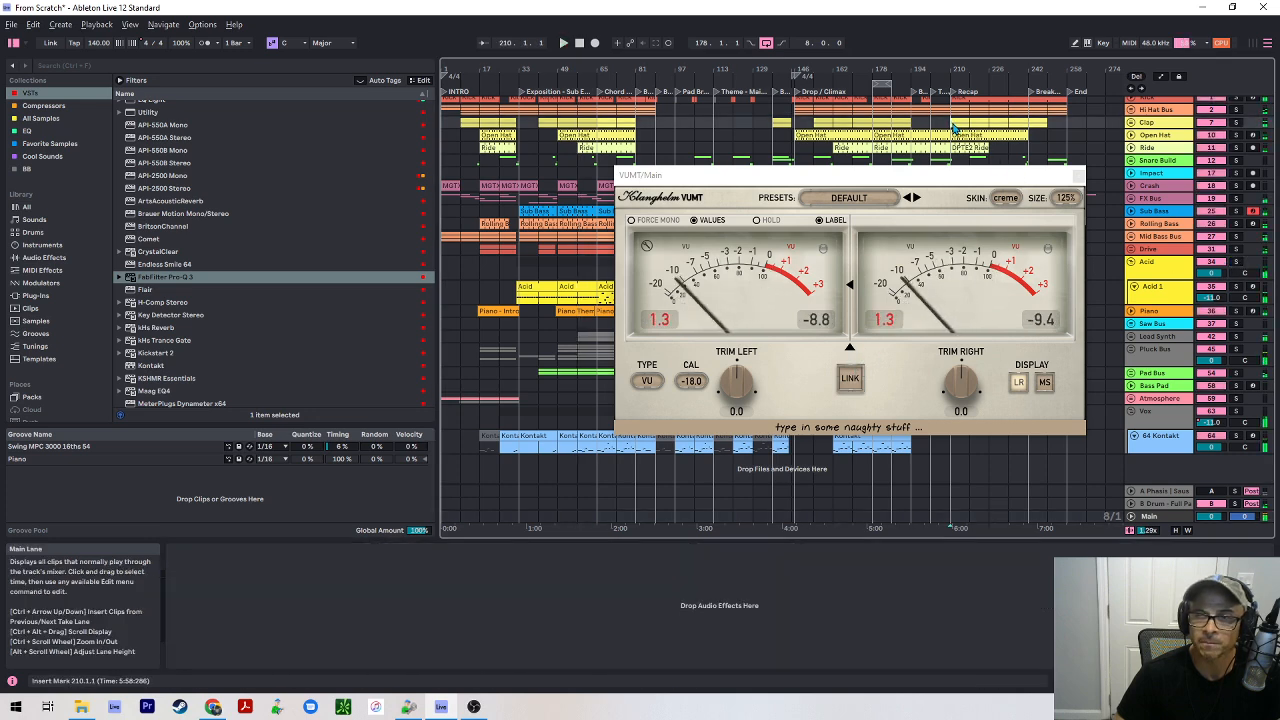
left_click(881, 124)
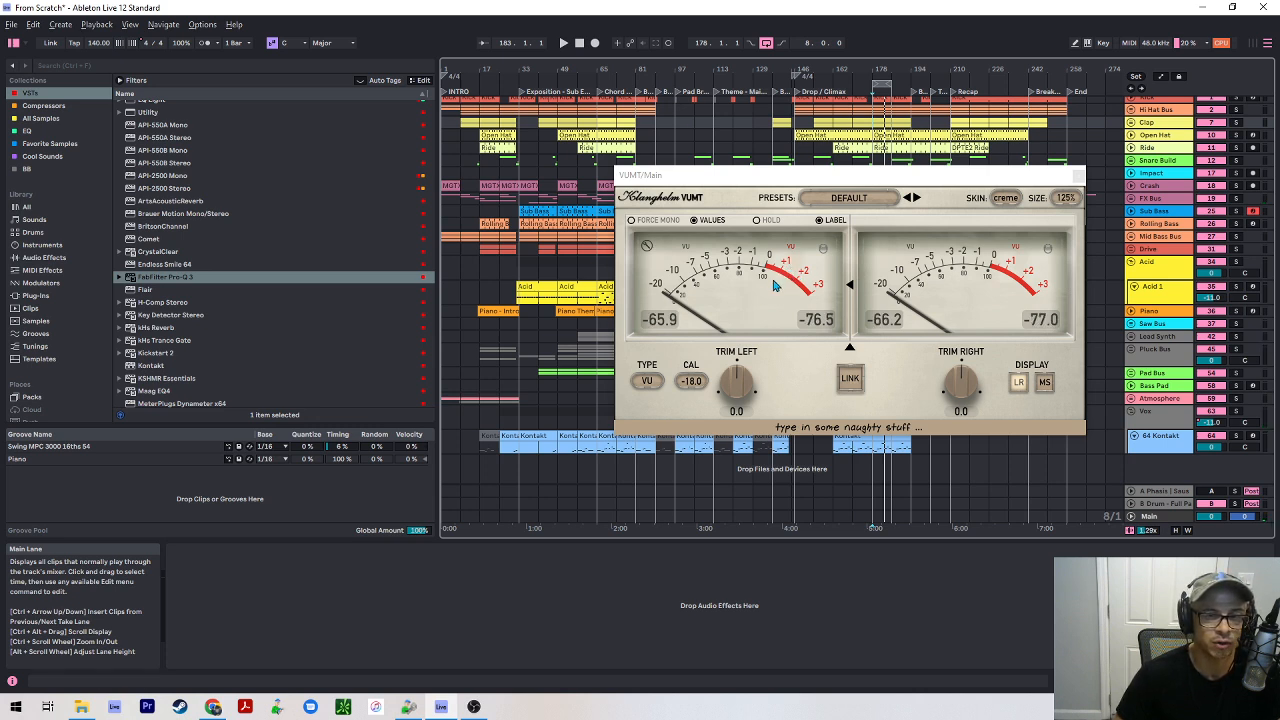
- Play the exposition from bars 49, 41 and earlier to compare the mix level in VUMT
left_click(563, 183)
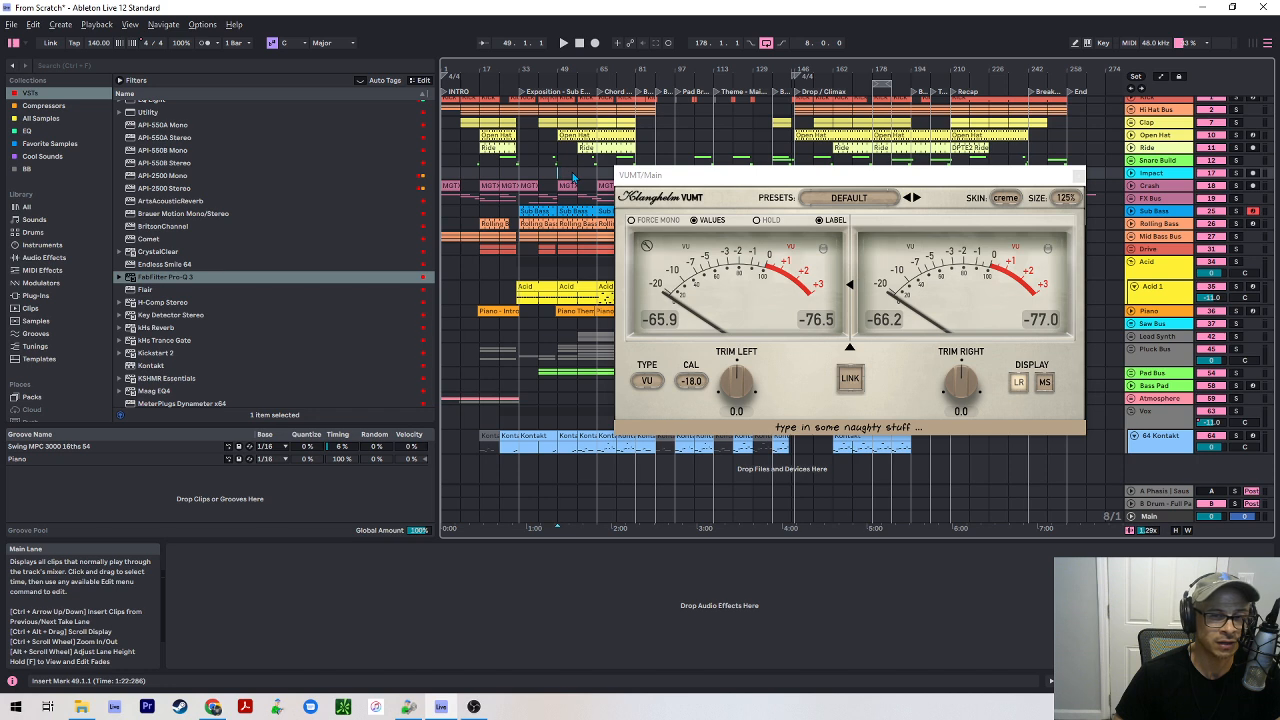
key("space")
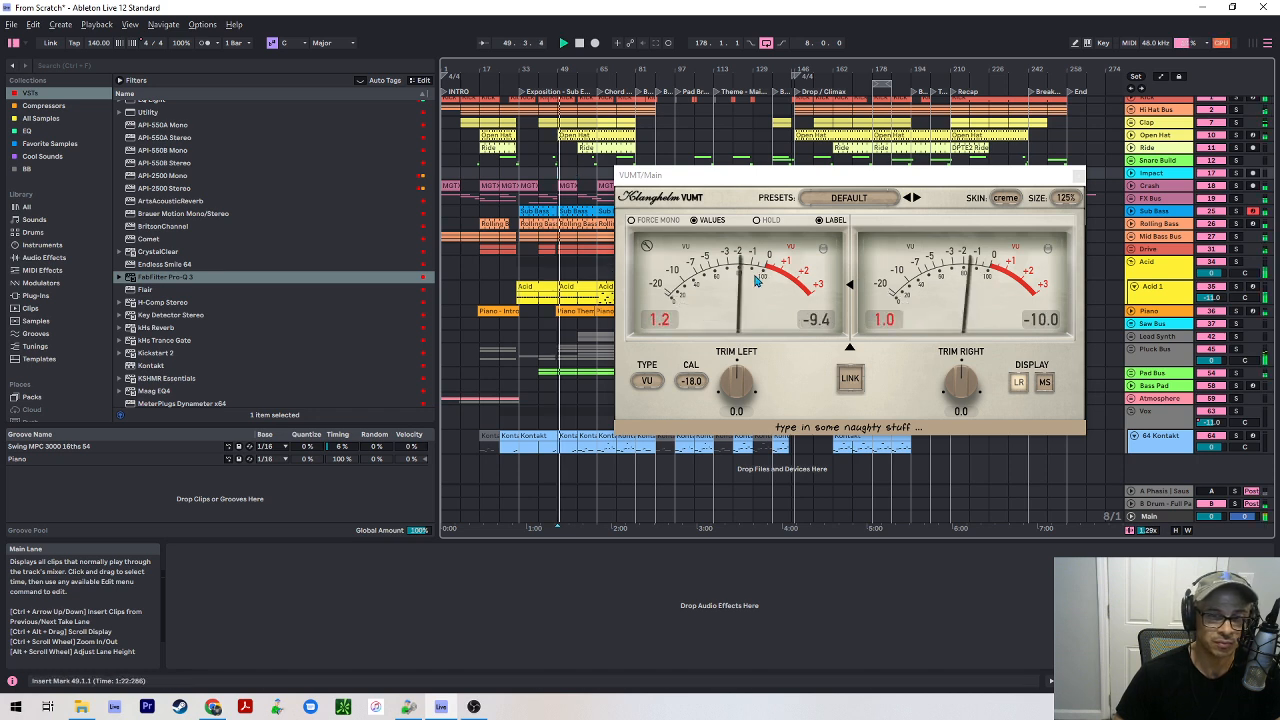
left_click(534, 176)
key("space")
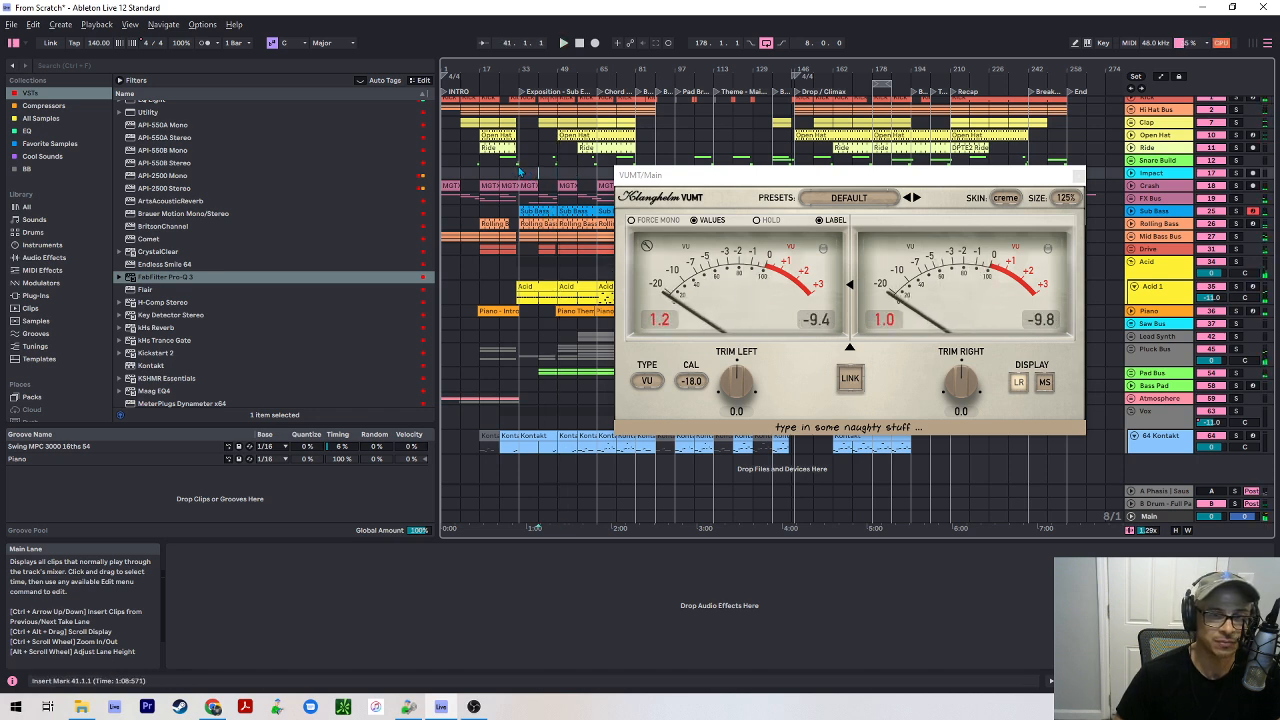
key("space")
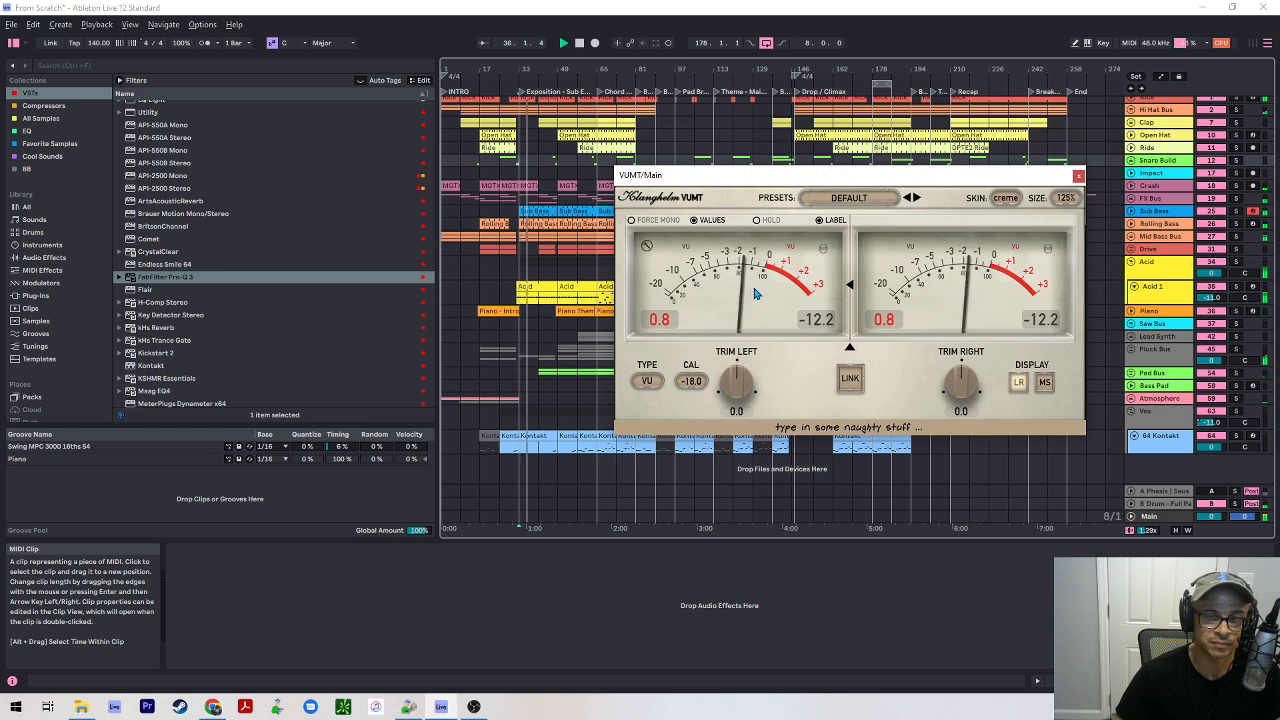
- Reset VUMT's peak reading, move the meter clear of the arrangement and play the track from its beginning
left_click(662, 320)
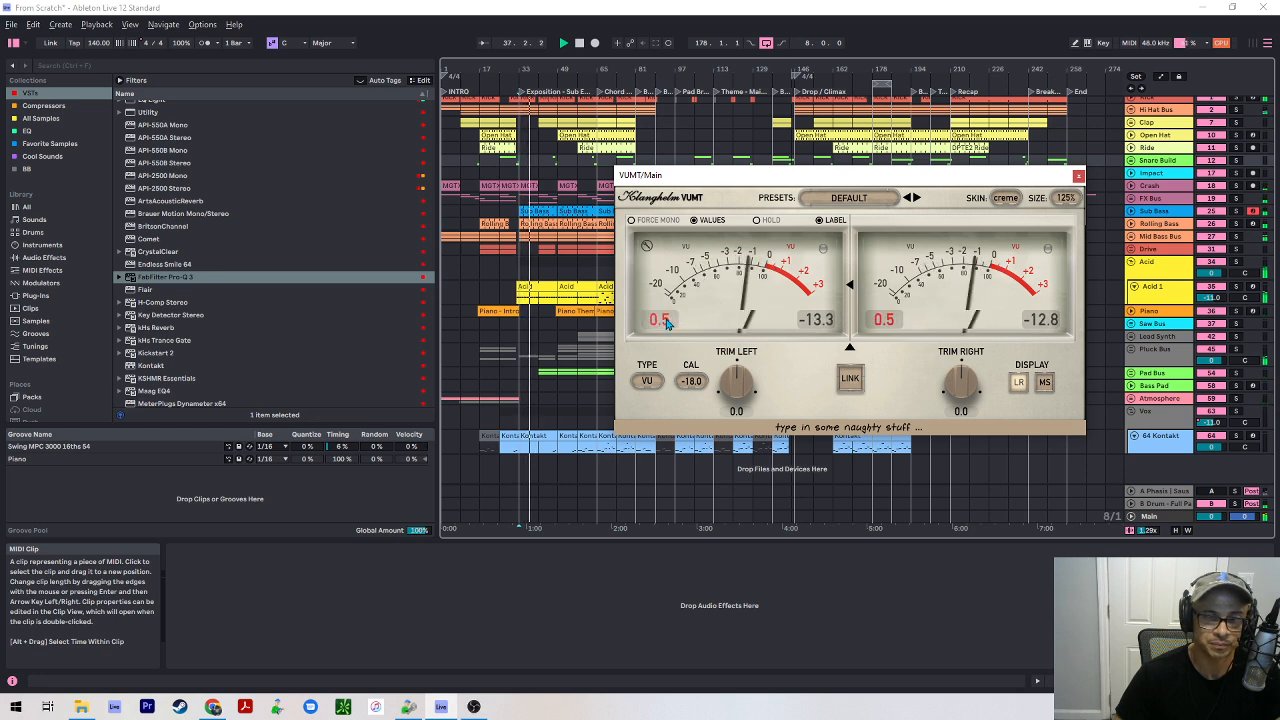
left_click_drag(944, 176, 840, 168)
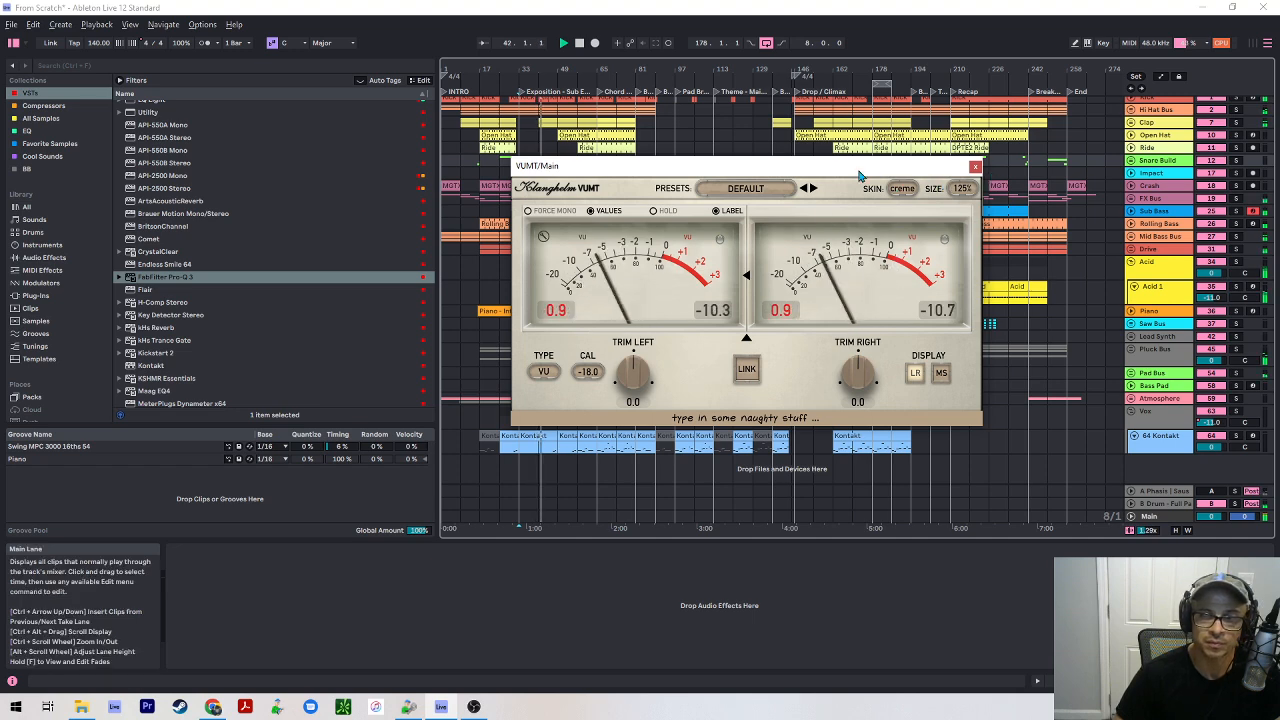
left_click_drag(710, 170, 948, 176)
key("space")
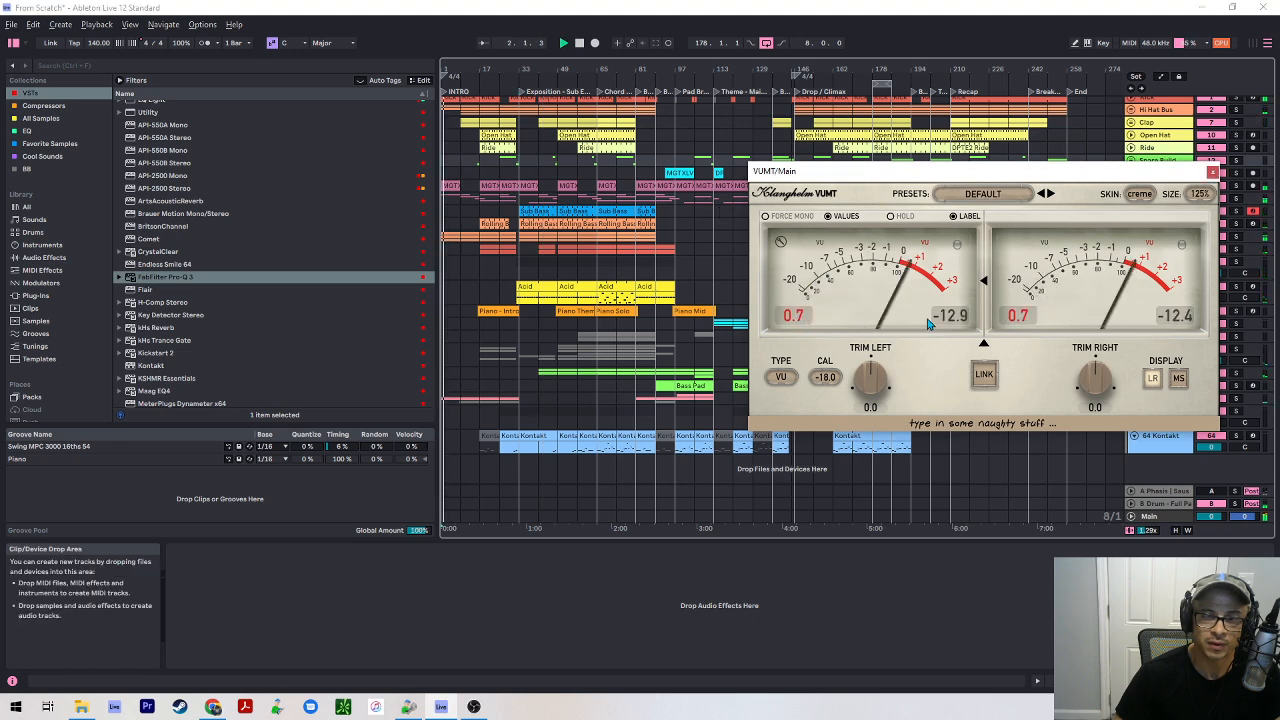
- Set the Kick track's volume to -1.0 dB with VUMT moved off the track headers, and reset the meter's peak reading
left_click(993, 165)
left_click_drag(993, 165, 745, 137)
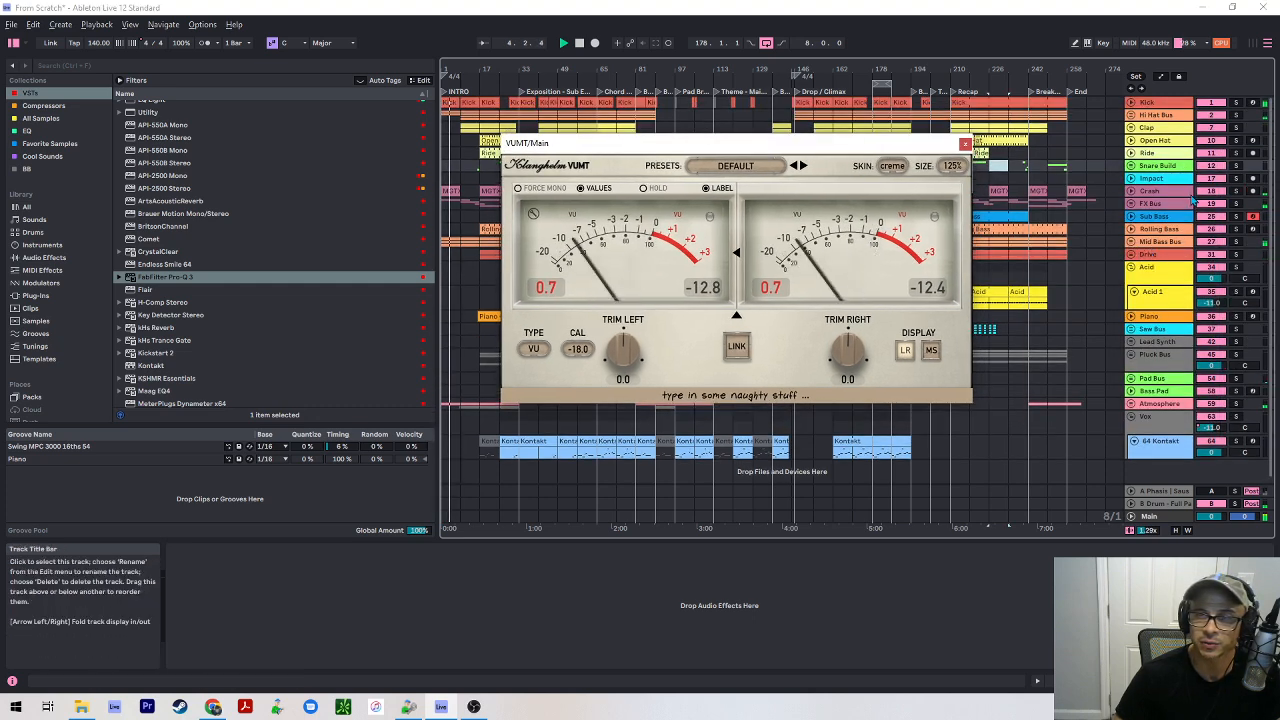
left_click(1148, 102)
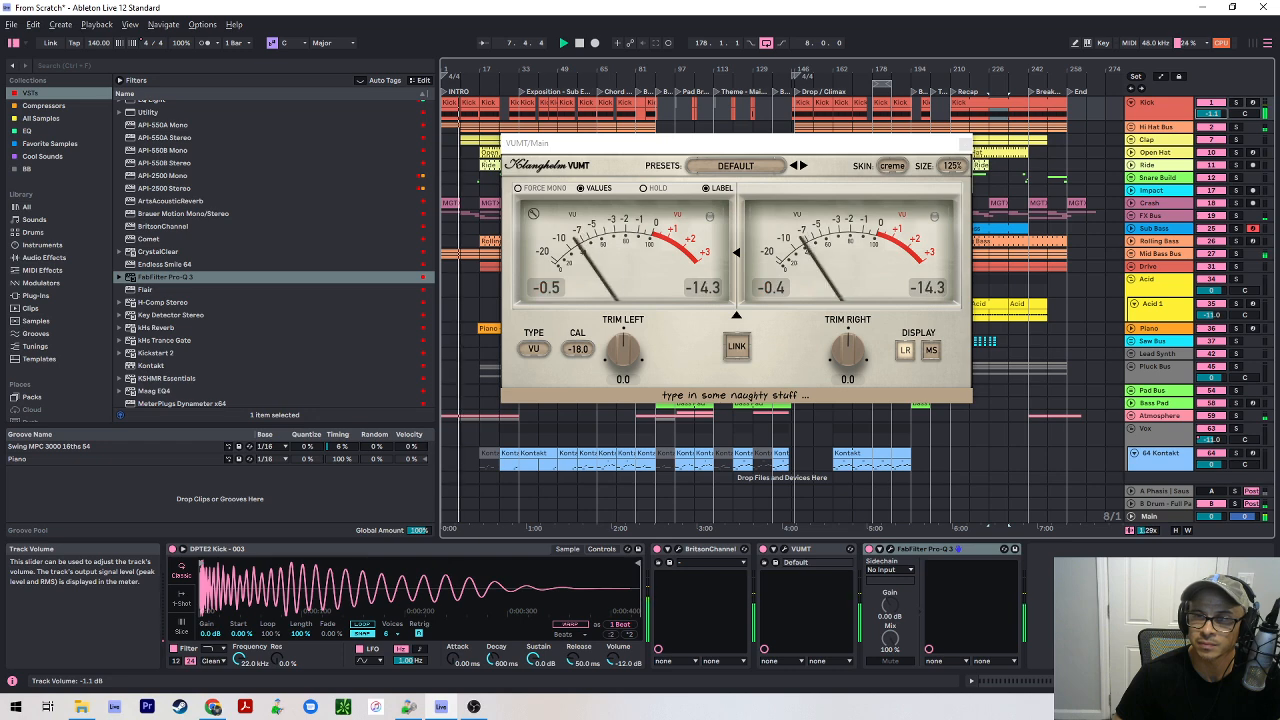
key("space")
left_click(558, 287)
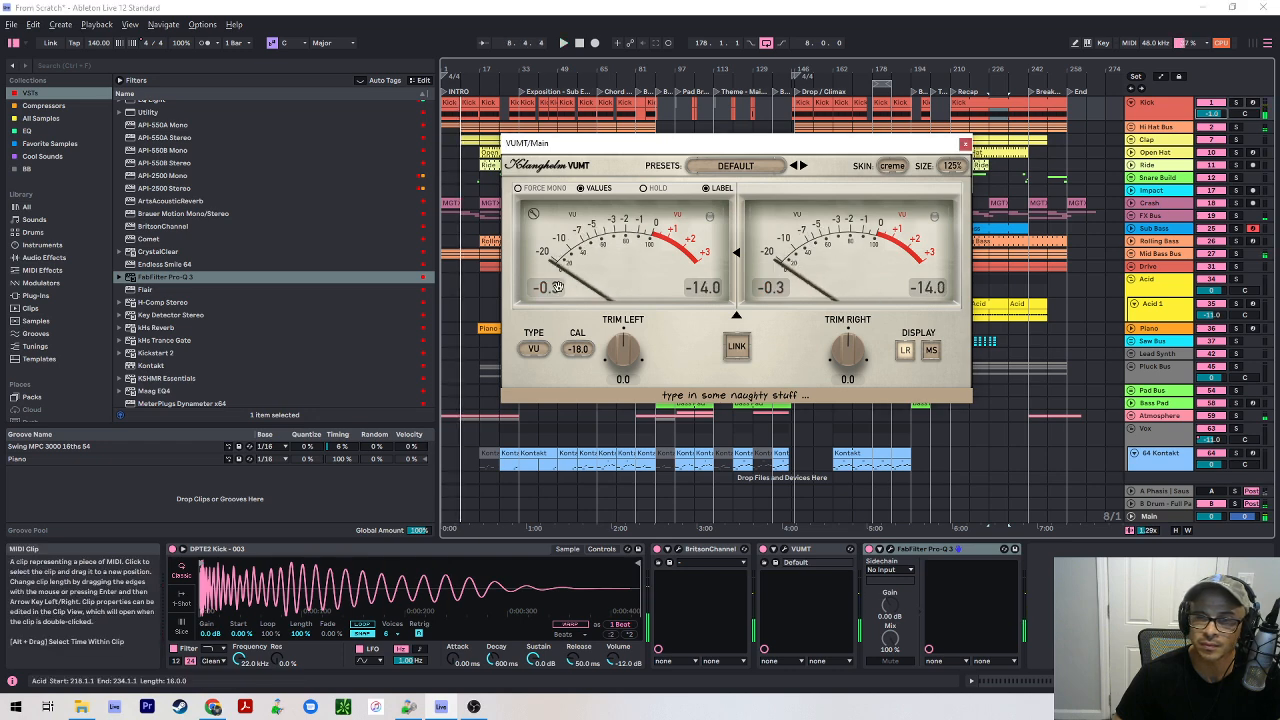
- Play the recap and the intro from bar 9, resetting VUMT's peak reading, to check the mix level with the adjusted kick
key("space")
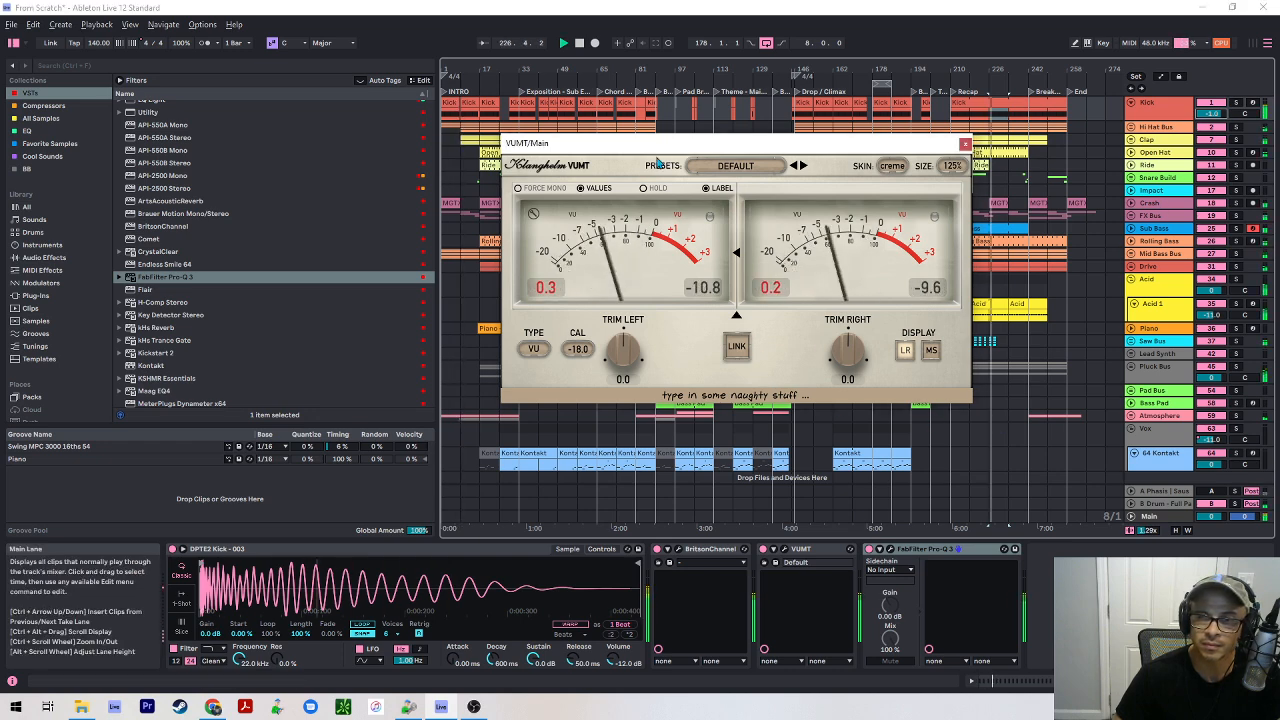
left_click_drag(645, 150, 836, 148)
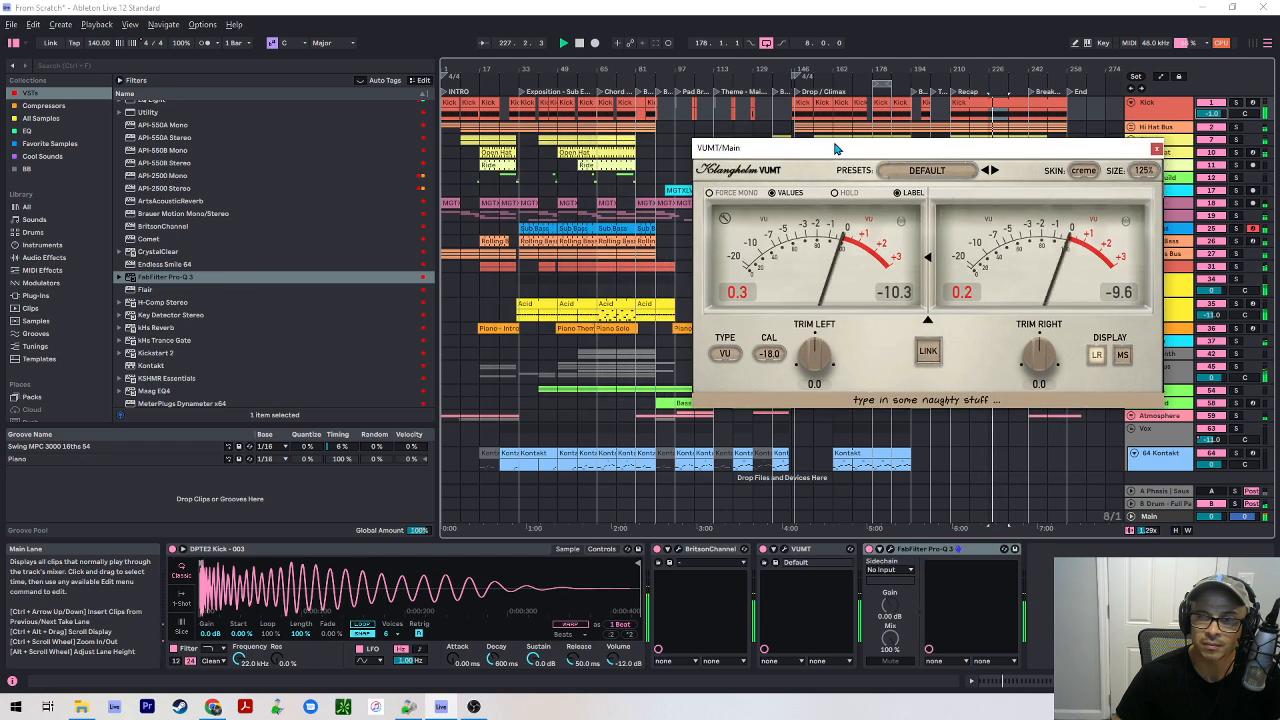
left_click(471, 291)
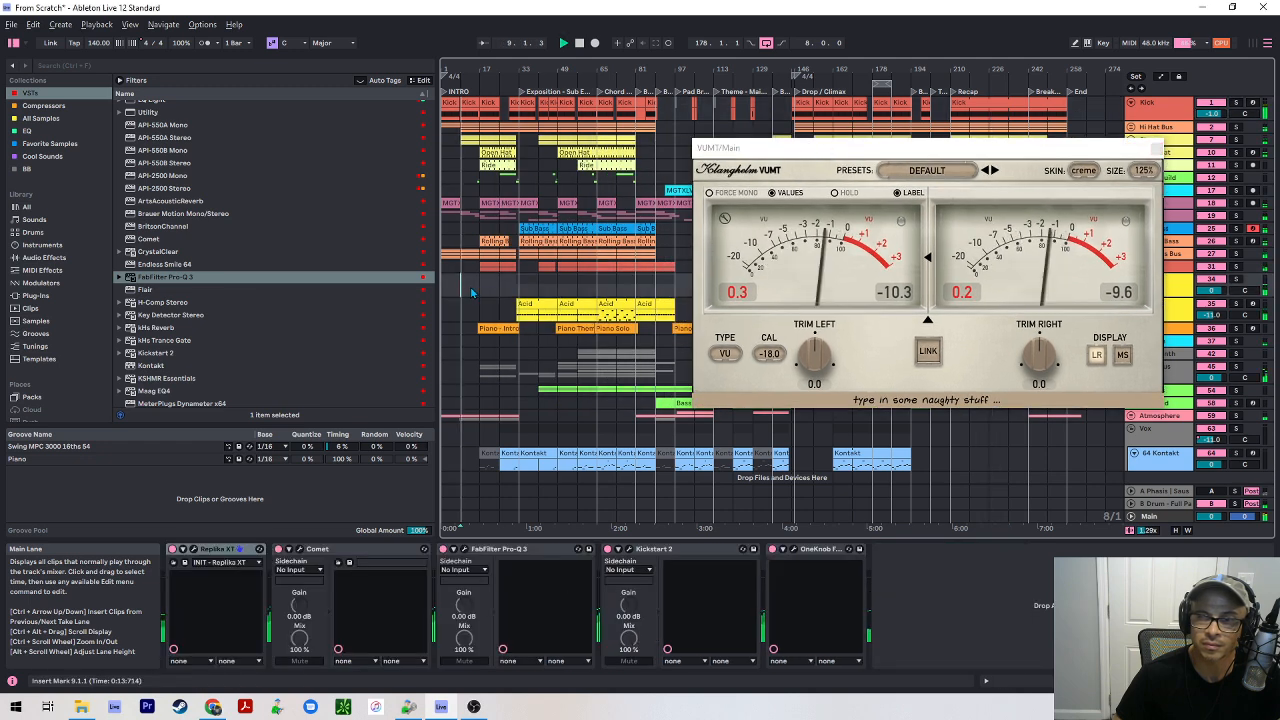
left_click(752, 304)
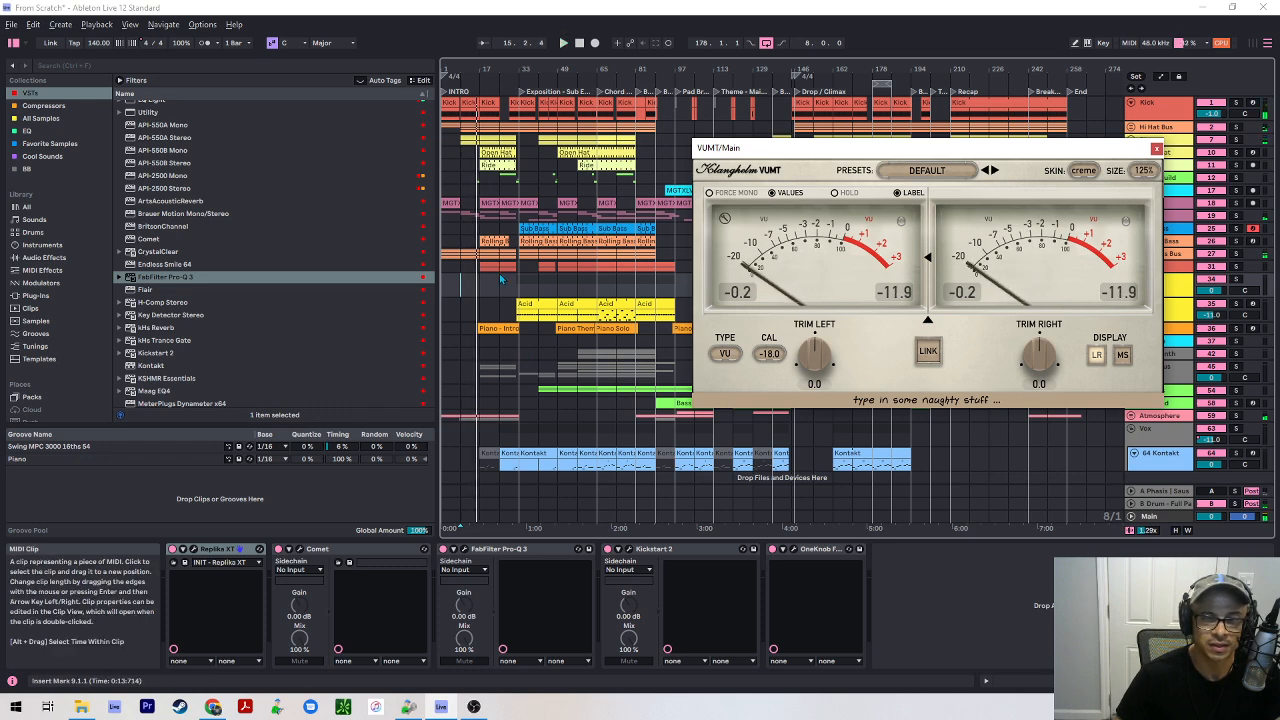
left_click(471, 298)
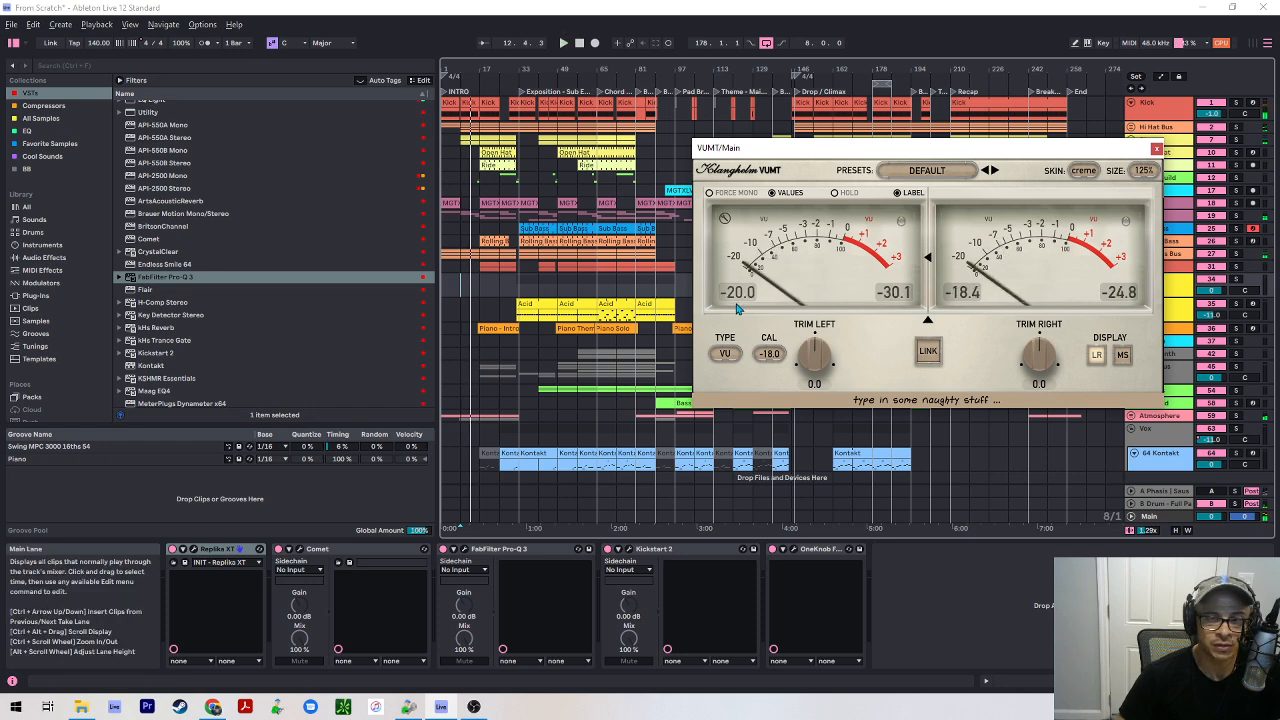
- Play the Drop / Climax section with SPAN in view to examine the full mix's spectrum, and move SPAN out of the way
left_click(816, 122)
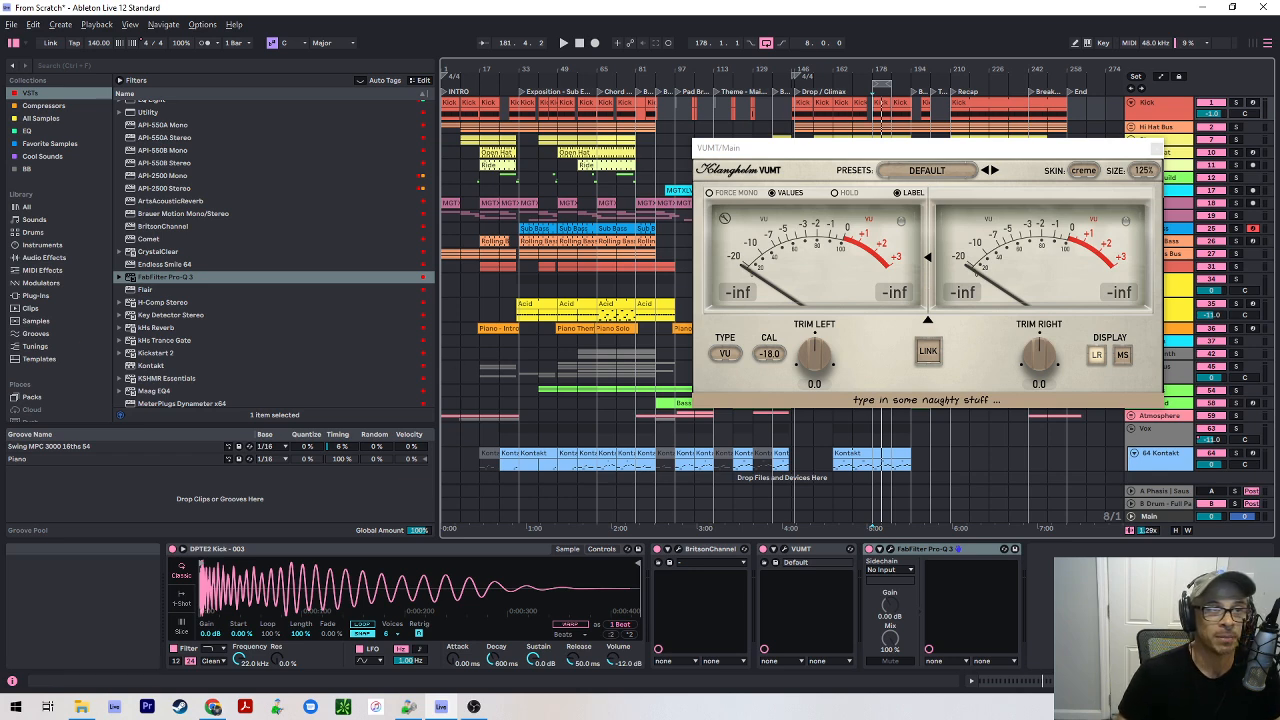
left_click_drag(430, 0, 922, 26)
key("space")
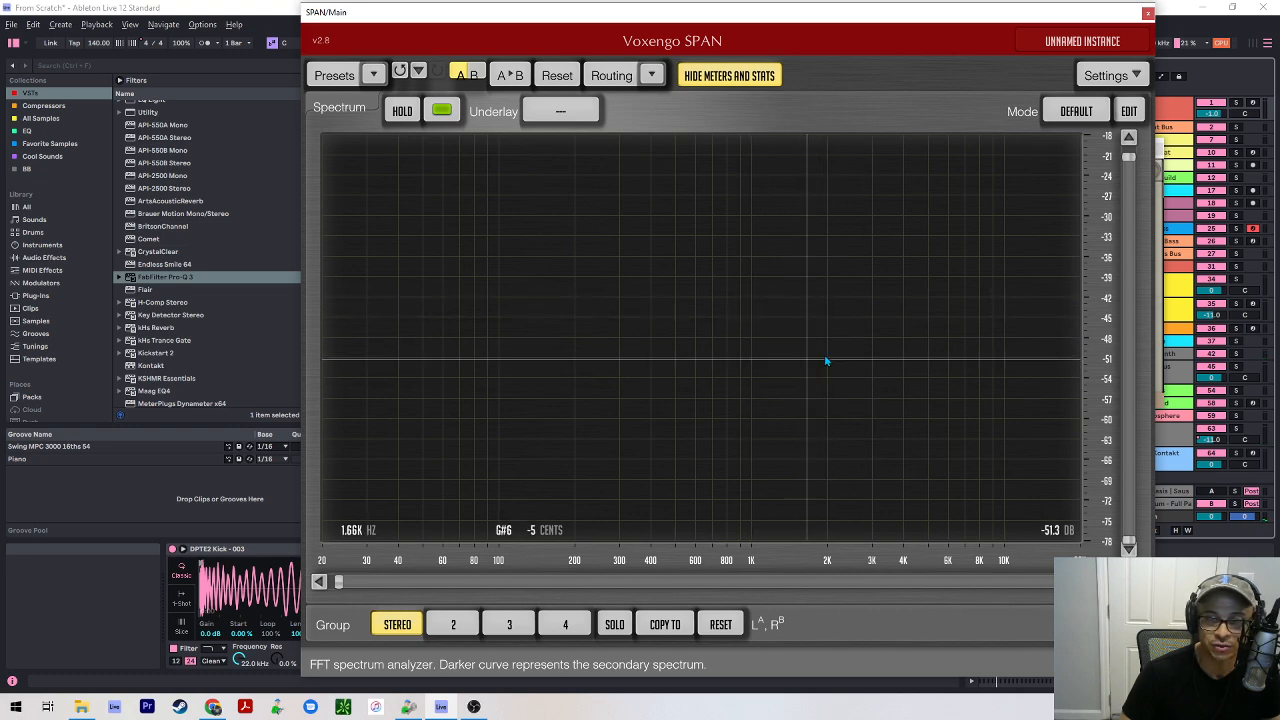
key("space")
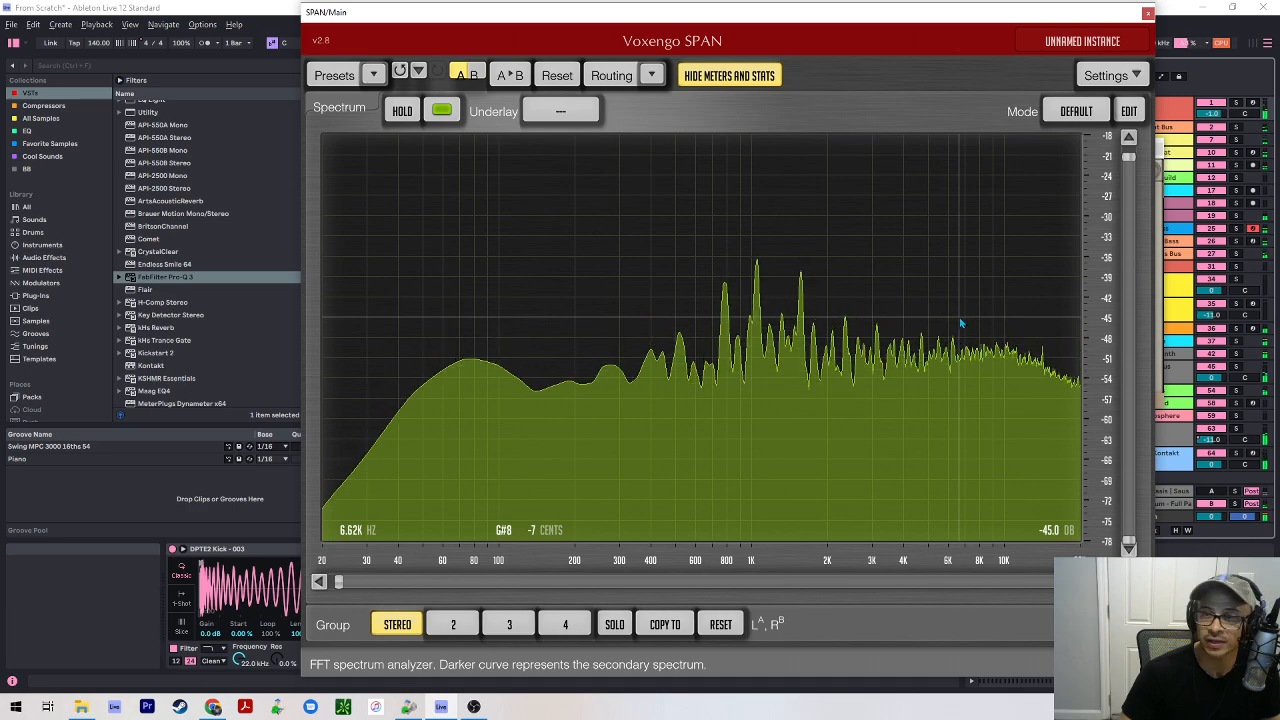
left_click_drag(1051, 19, 218, 95)
left_click(314, 88)
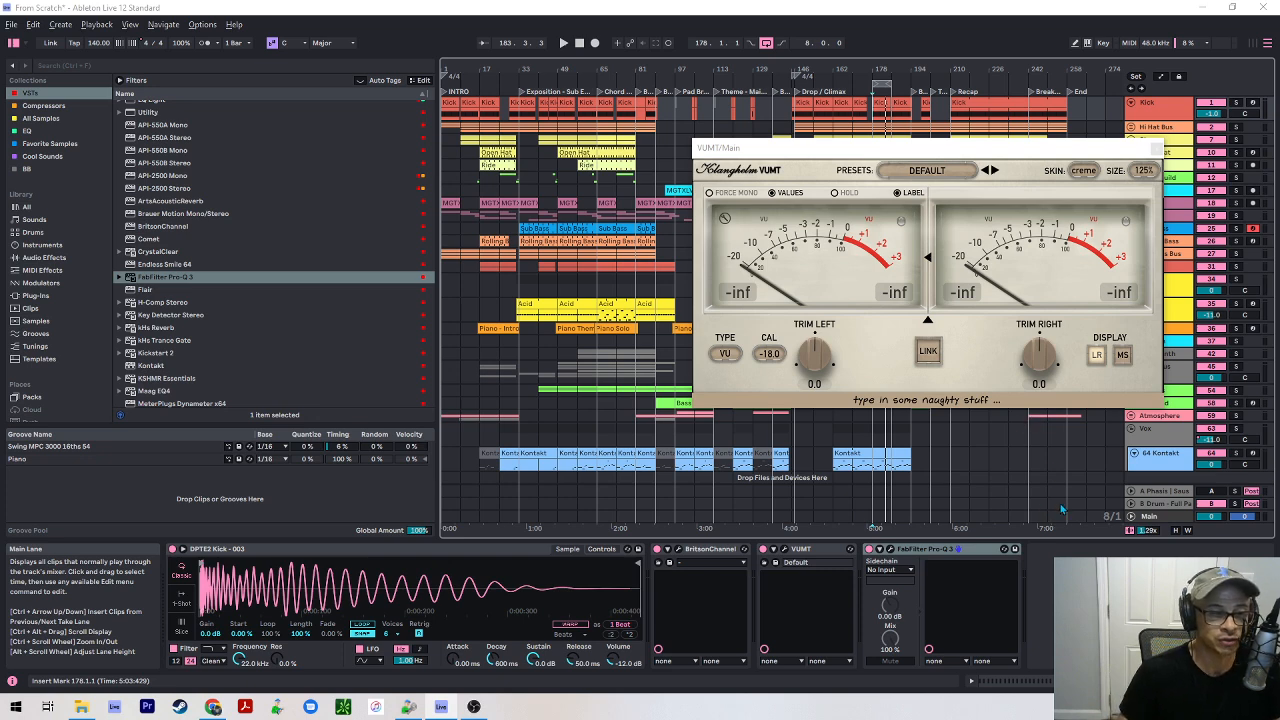
key("alt+Tab")
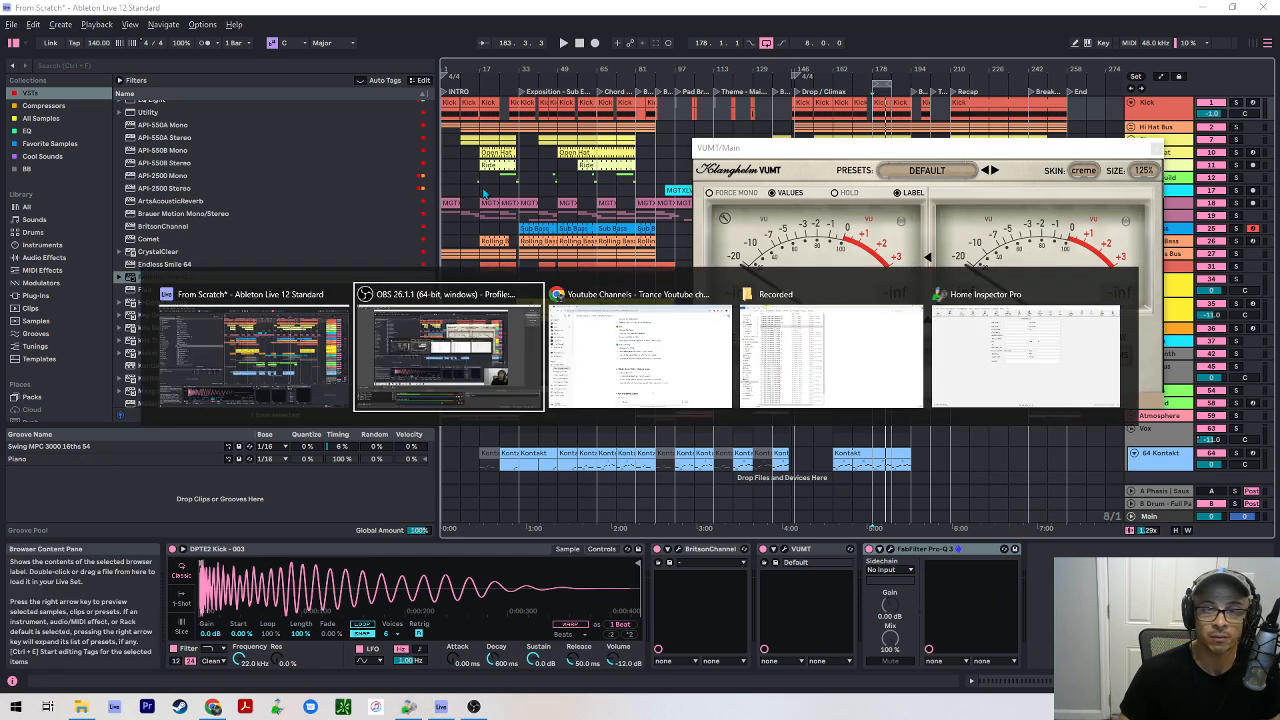